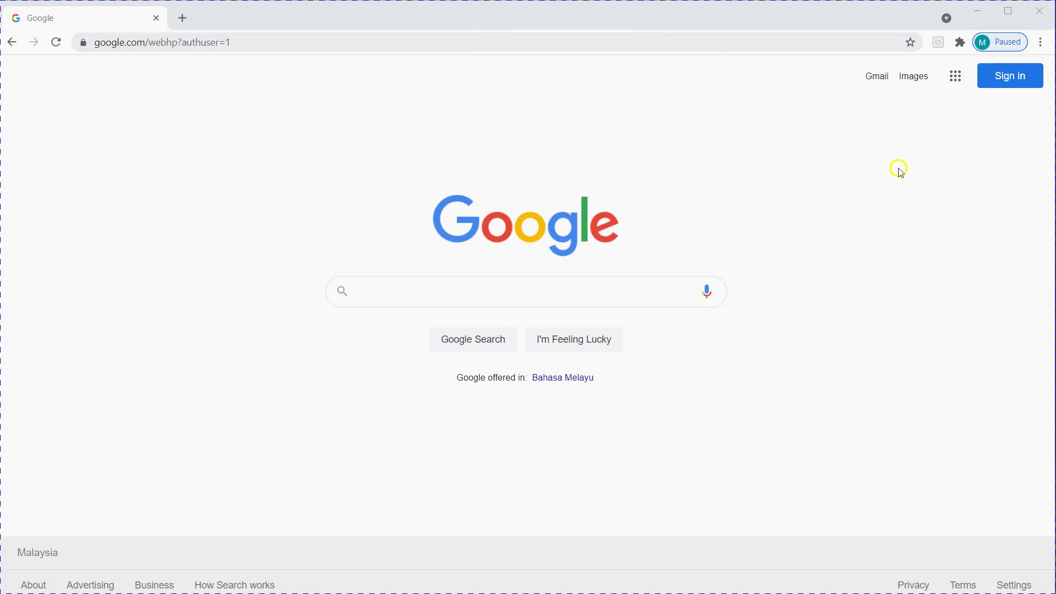
- Open Google Drive and switch to the school's moe-dl.edu.my account
left_click(958, 79)
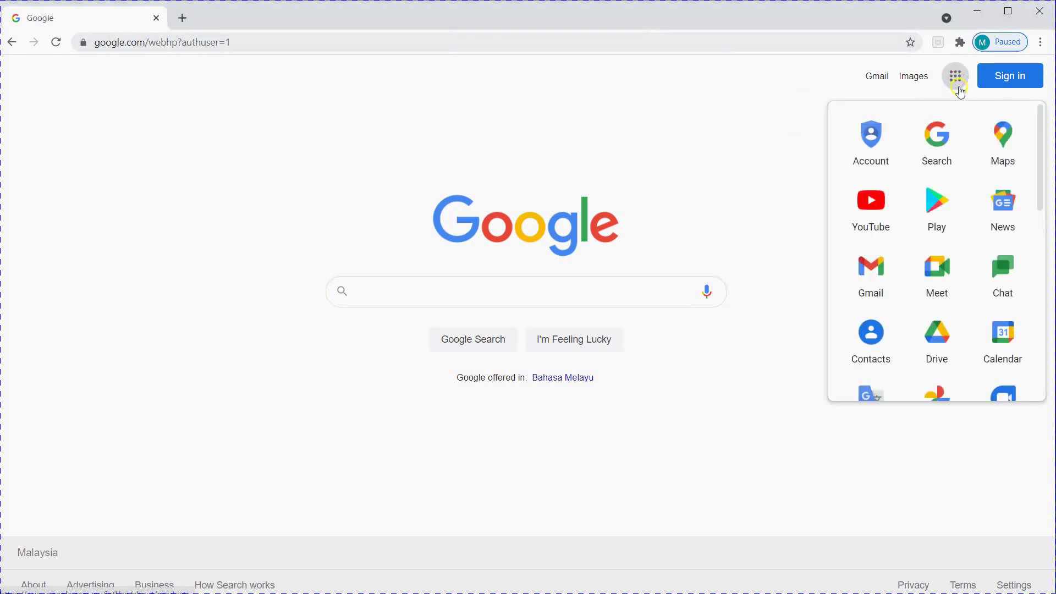
left_click(933, 335)
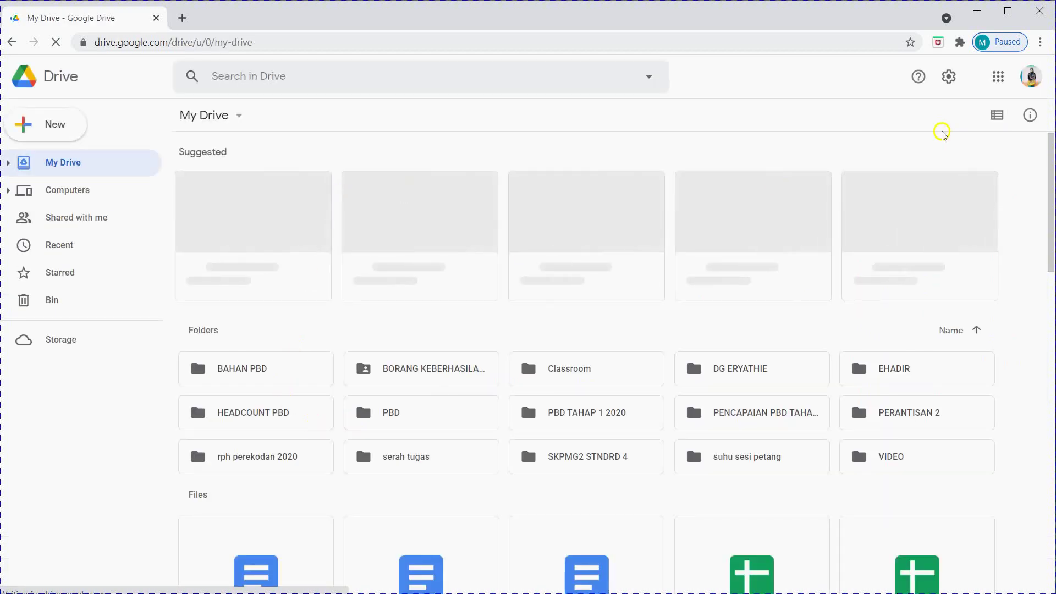
left_click(1028, 82)
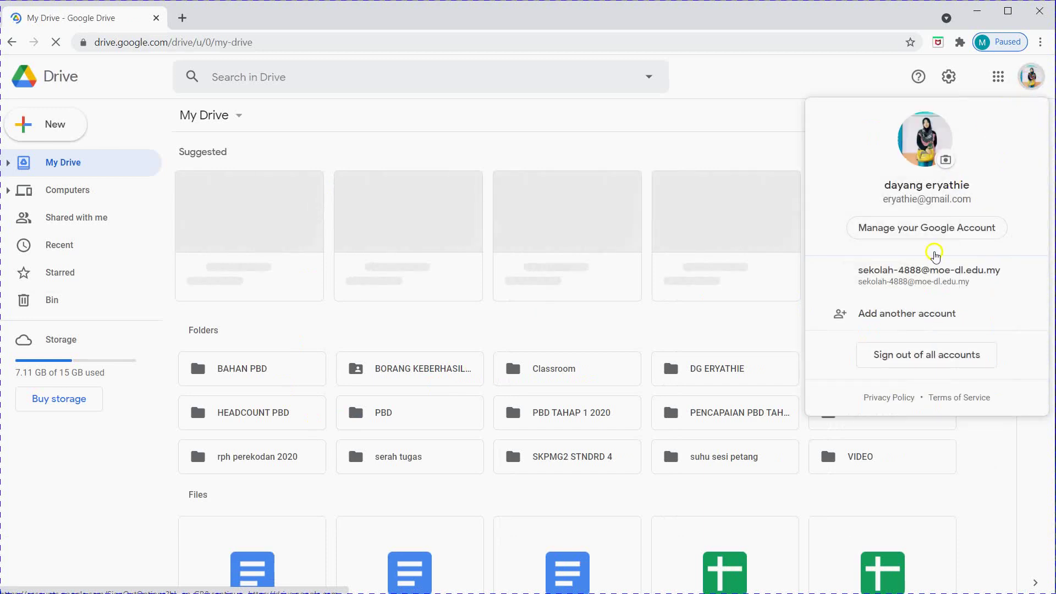
left_click(943, 278)
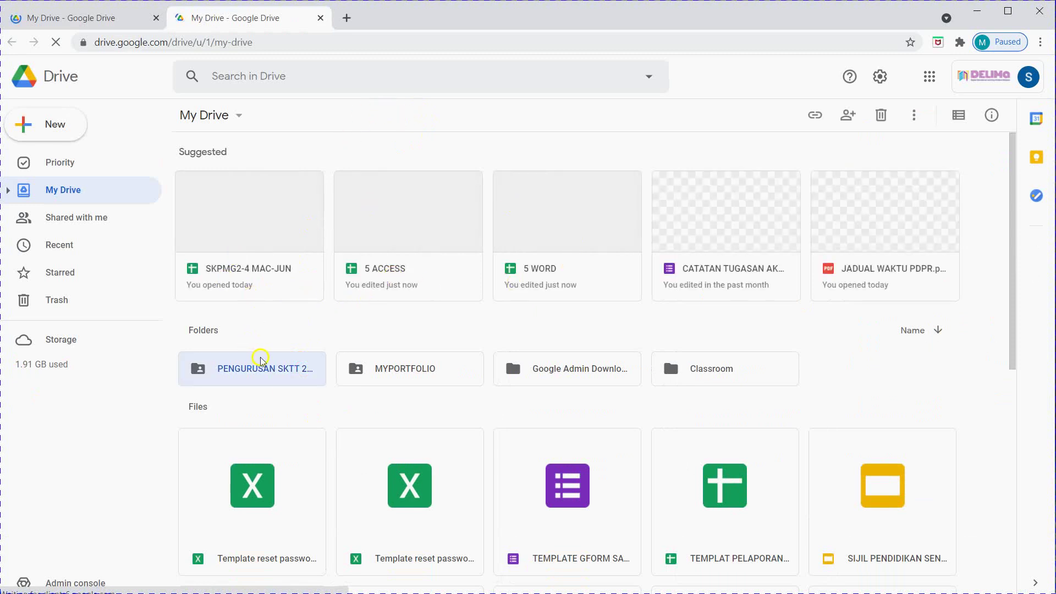
- Open the PENTAKSIRAN BILIK DARJAH (PBD) folder by way of PENGURUSAN SKTT 2021, PENTADBIR and PBS 2021
double_click(286, 380)
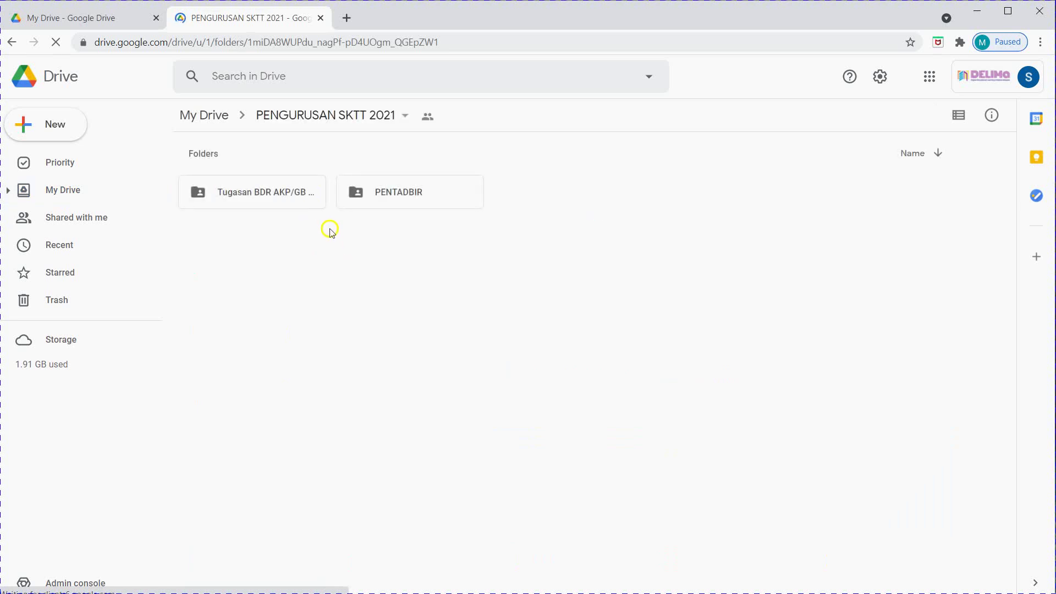
double_click(376, 202)
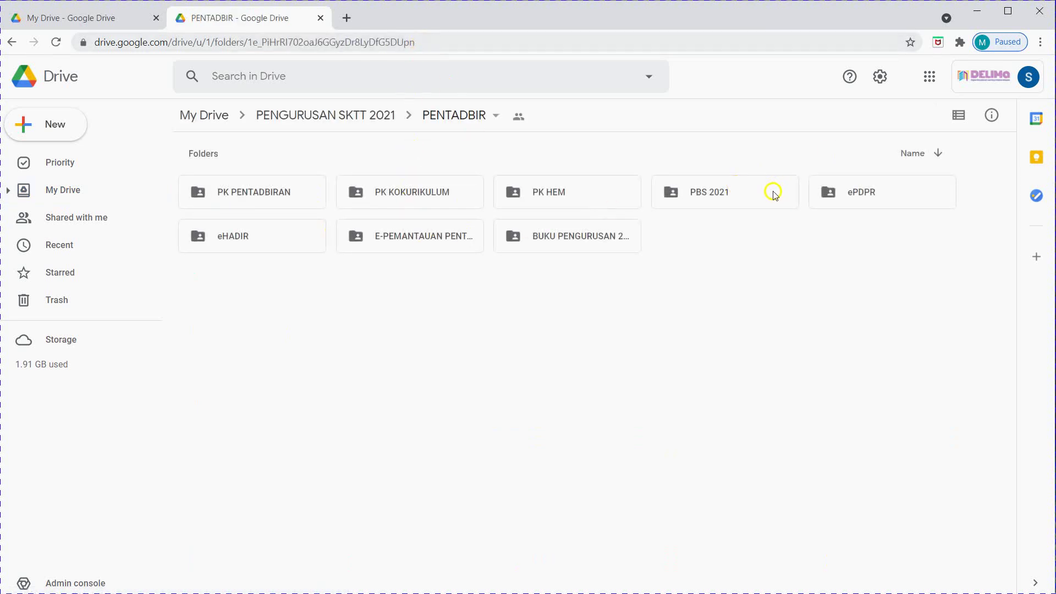
double_click(718, 193)
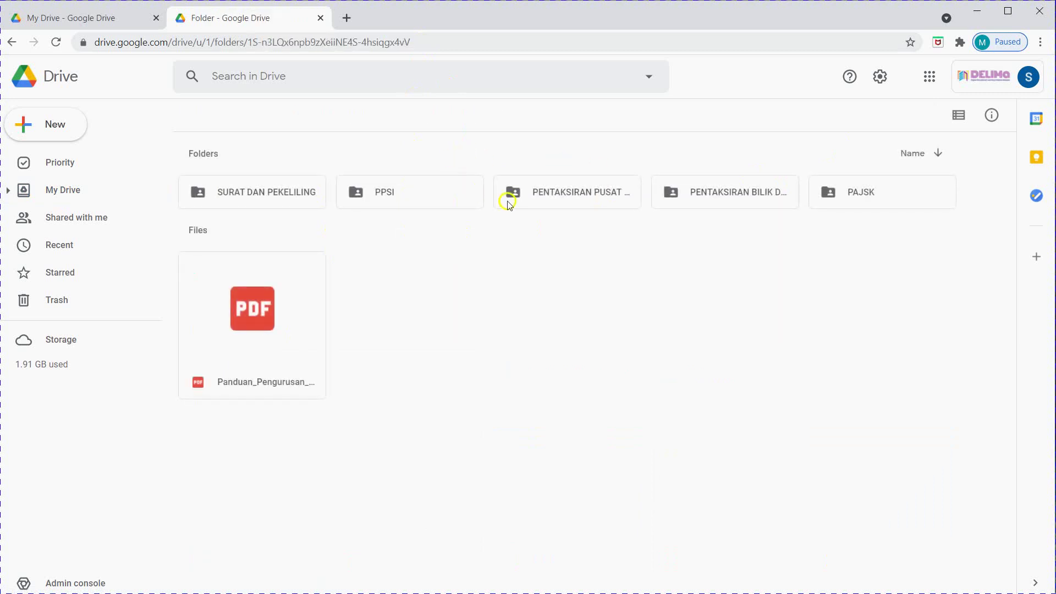
double_click(703, 196)
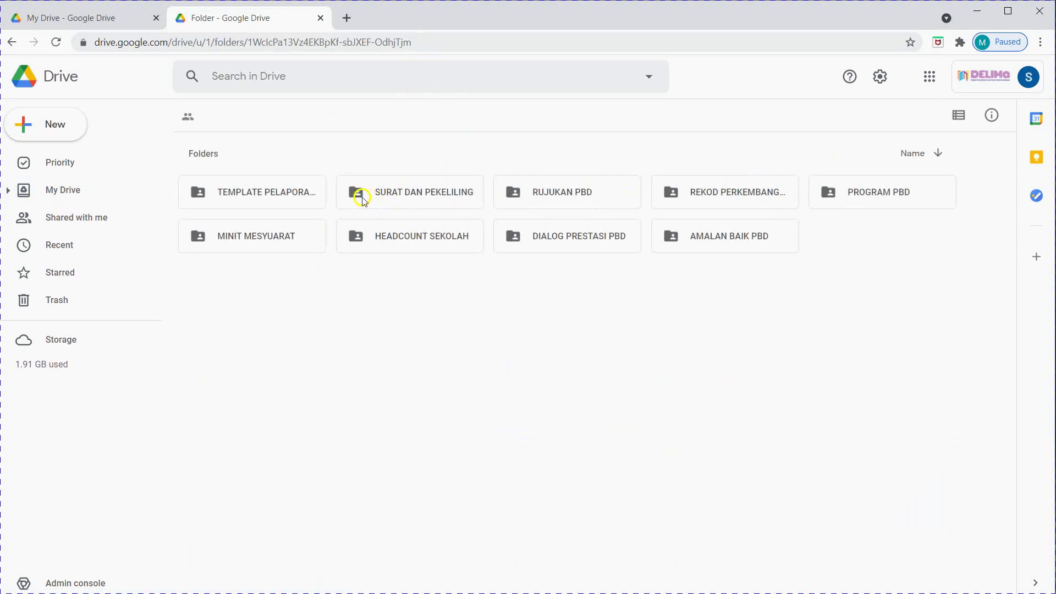
- Open the PELAPORAN 2021 SKTT folder inside TEMPLATE PELAPORAN PBD
left_click(297, 194)
double_click(297, 194)
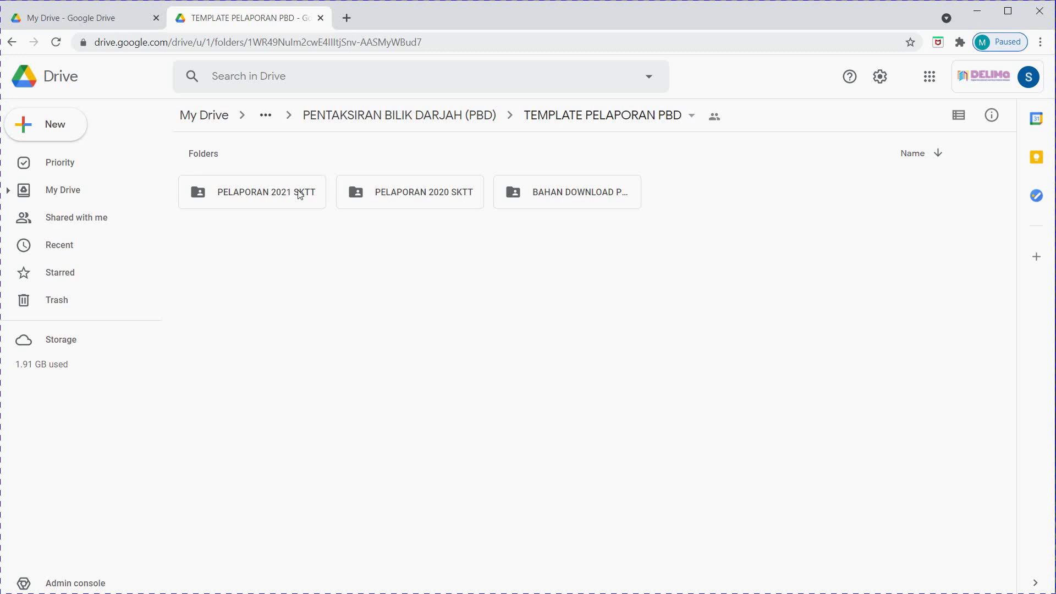
double_click(300, 194)
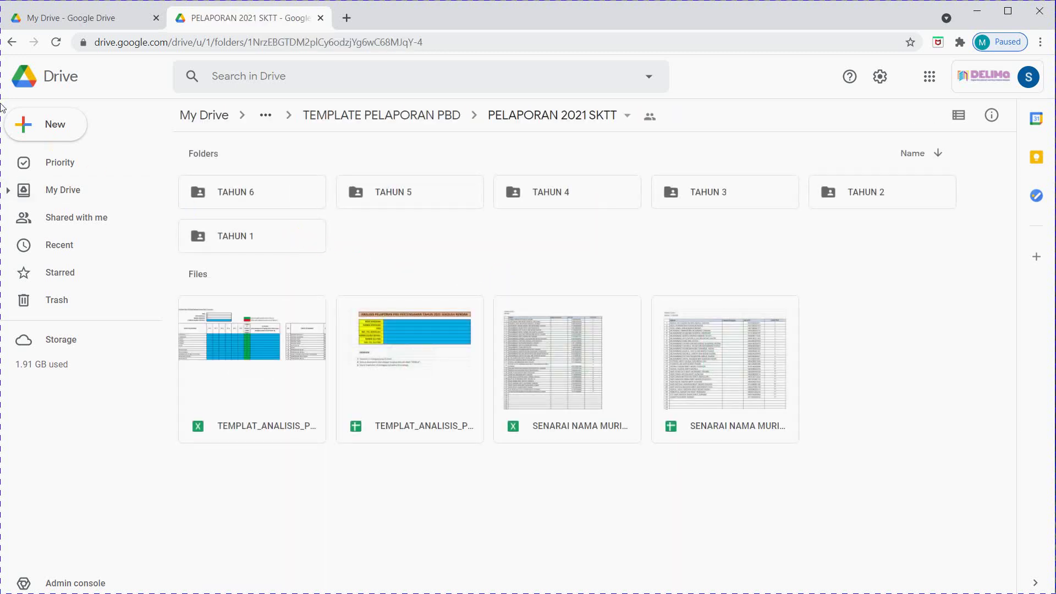
left_click(11, 42)
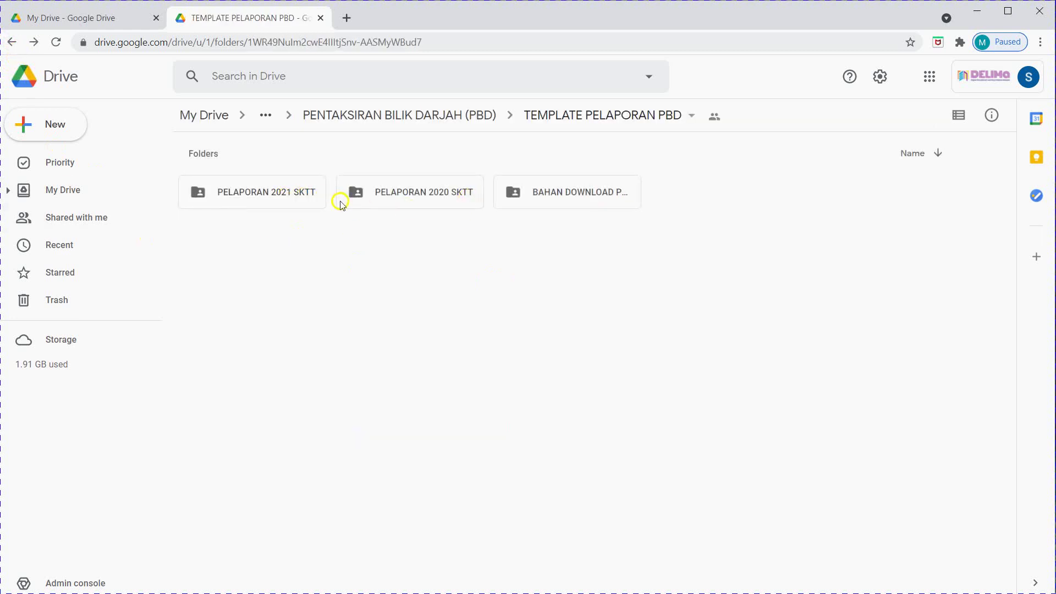
double_click(279, 193)
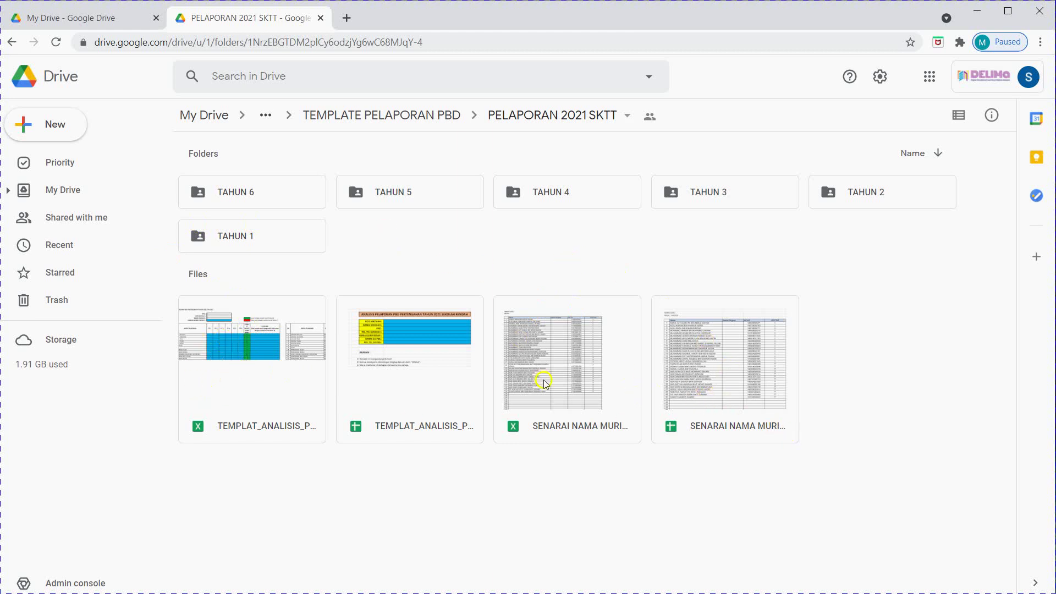
- Remove the Excel copy of the SENARAI NAMA MURI... file from the PELAPORAN 2021 SKTT folder
left_click(592, 376)
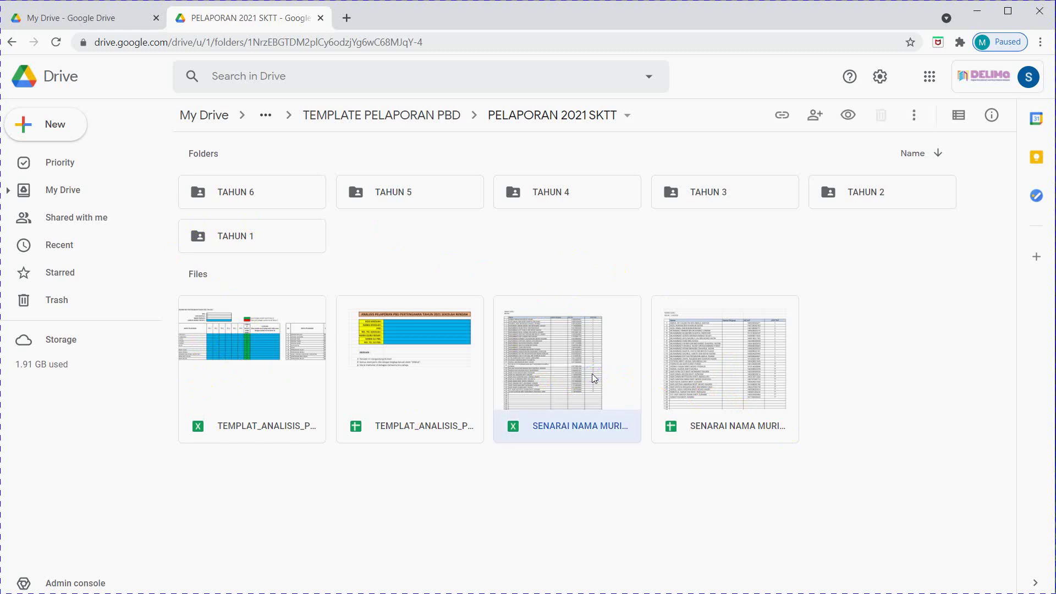
right_click(592, 376)
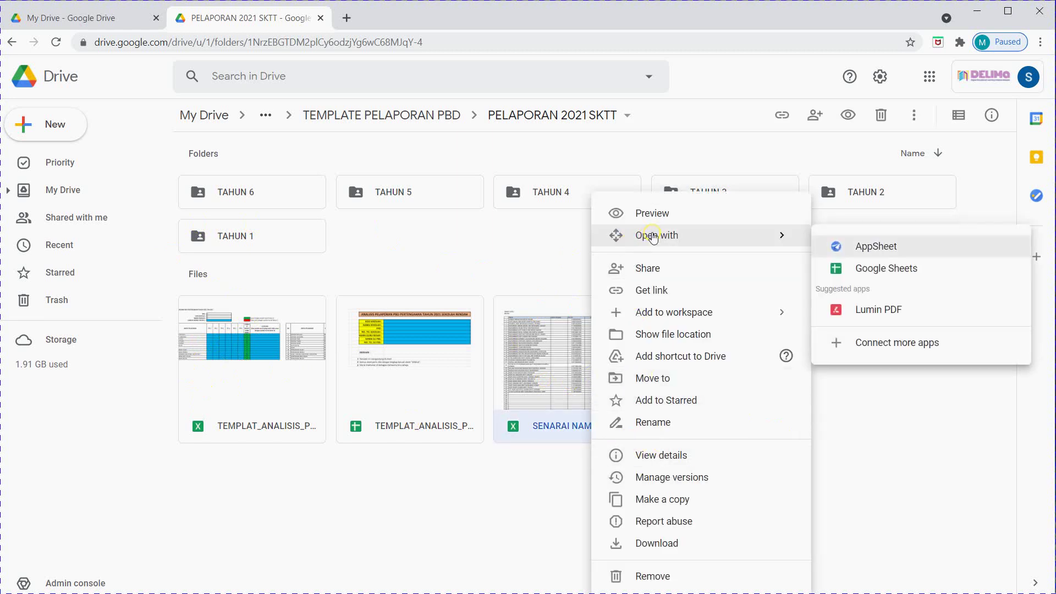
left_click(658, 575)
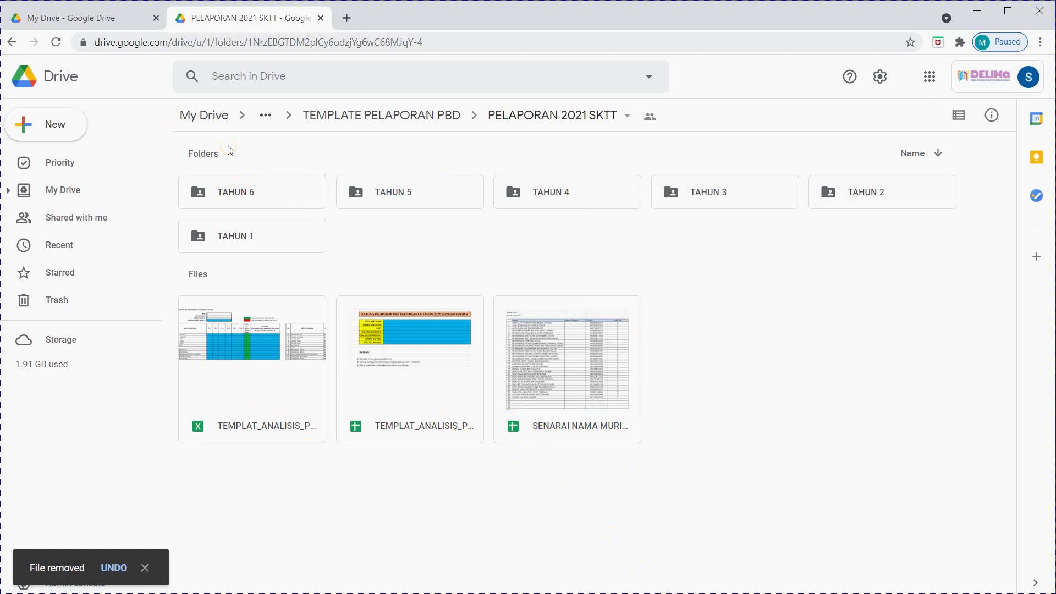
- Create a new Google Sheets spreadsheet in the shared PELAPORAN 2021 SKTT folder, accepting that it is shared with the same people
left_click(49, 127)
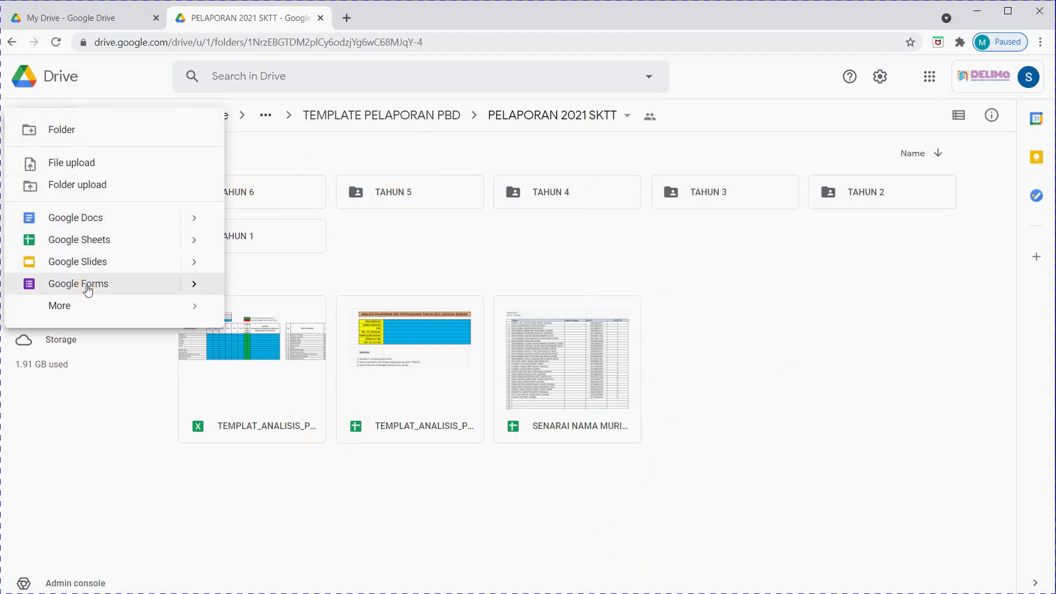
left_click(84, 238)
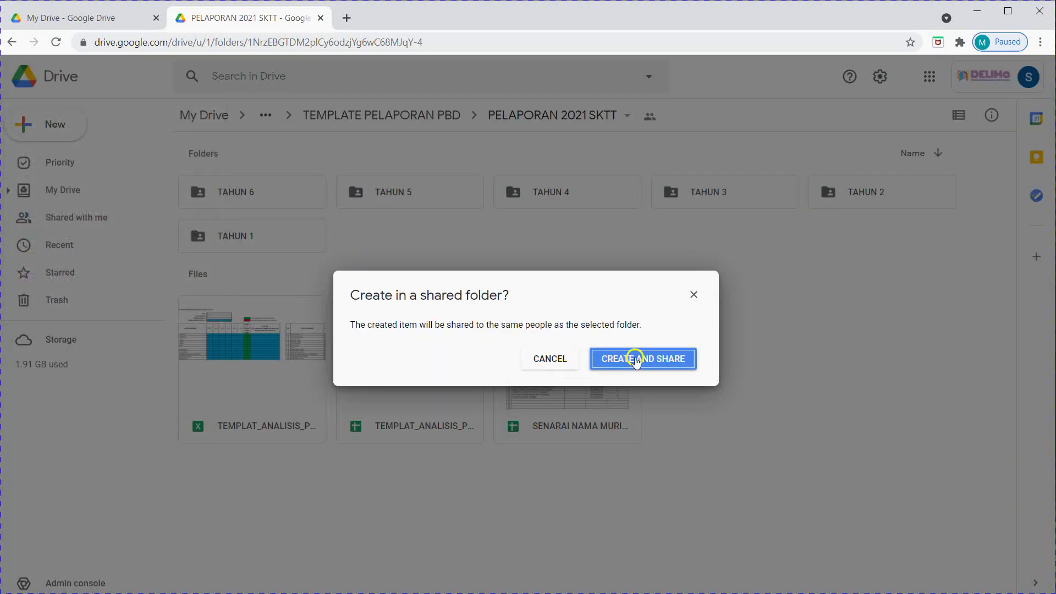
left_click(636, 360)
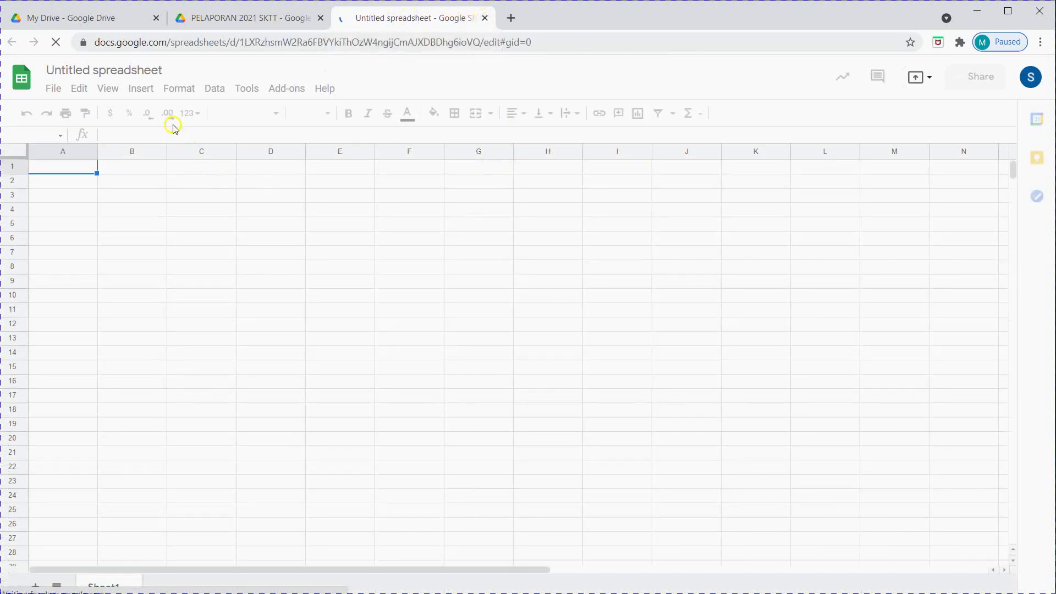
- Rename the untitled spreadsheet as ANALISIS DATA PBD PERTANGAHAN TAHUN SKTT
left_click(104, 72)
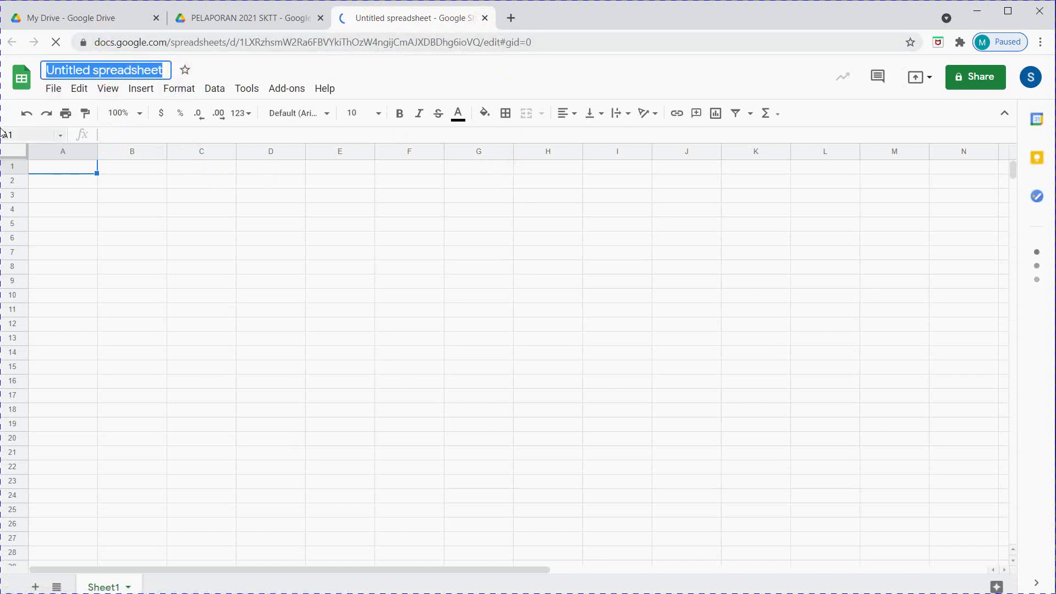
type("ana")
key("BackSpace")
key("BackSpace")
key("BackSpace")
type("A")
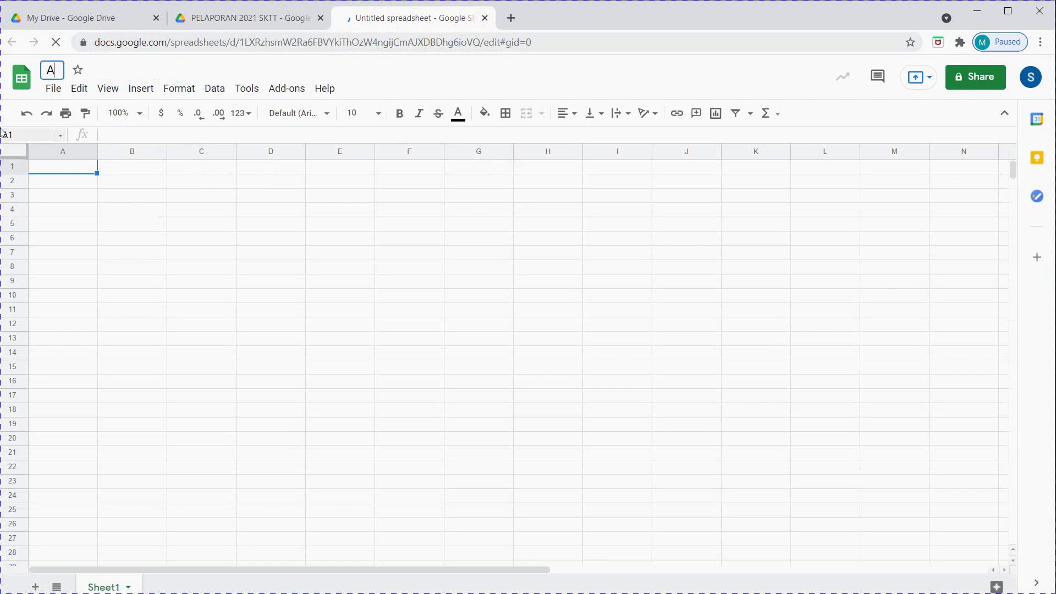
type("NALISIS")
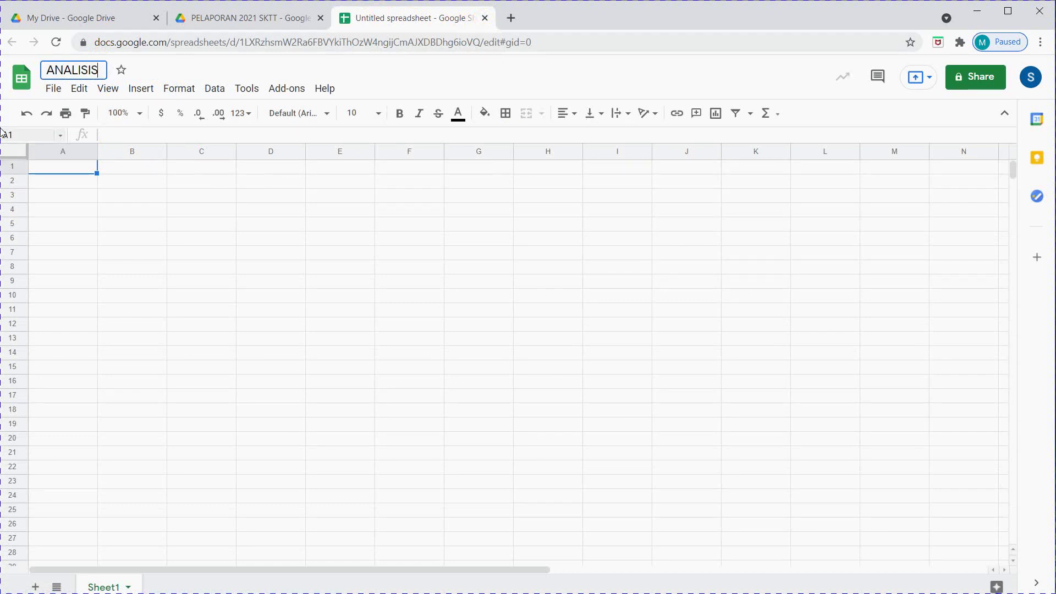
type(" DATA ")
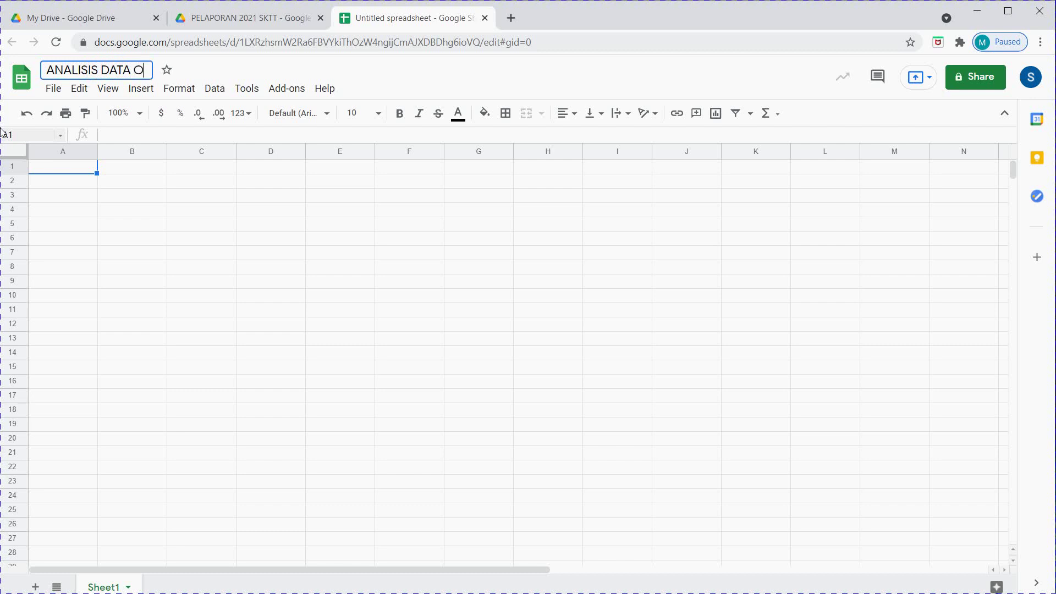
type("PENTAKSIRAN")
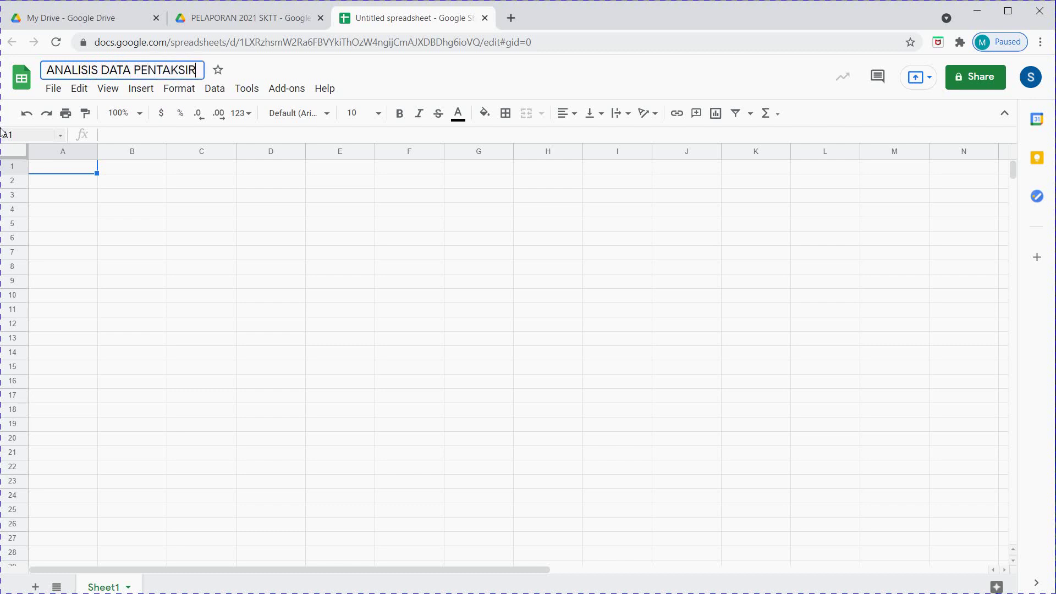
key("BackSpace")
key("BackSpace")
key("BackSpace")
key("BackSpace")
key("BackSpace")
key("BackSpace")
key("BackSpace")
key("BackSpace")
key("BackSpace")
key("BackSpace")
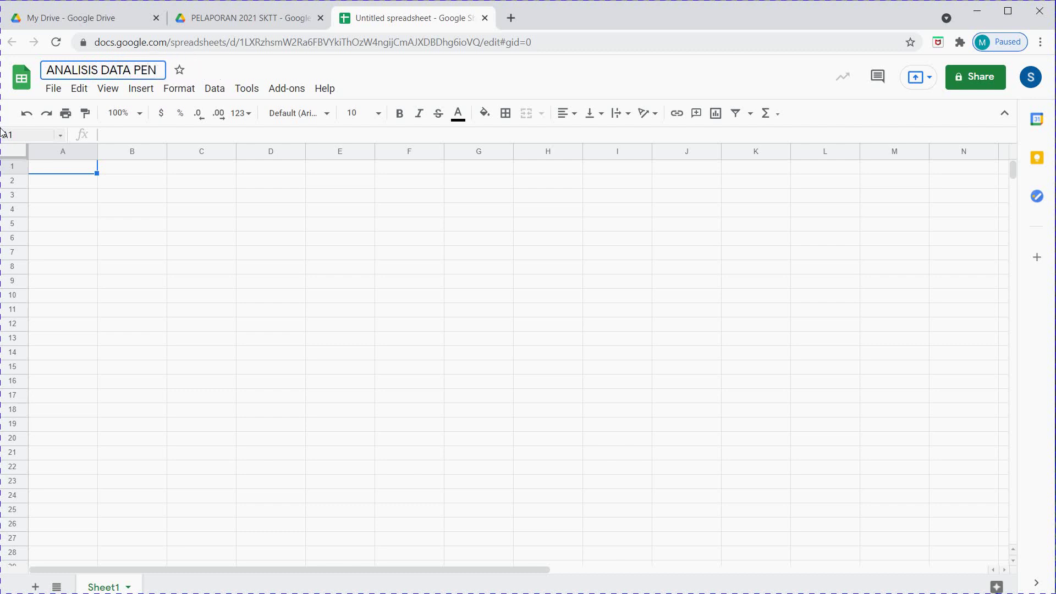
type("BD PERTANGAHAN TAHUN")
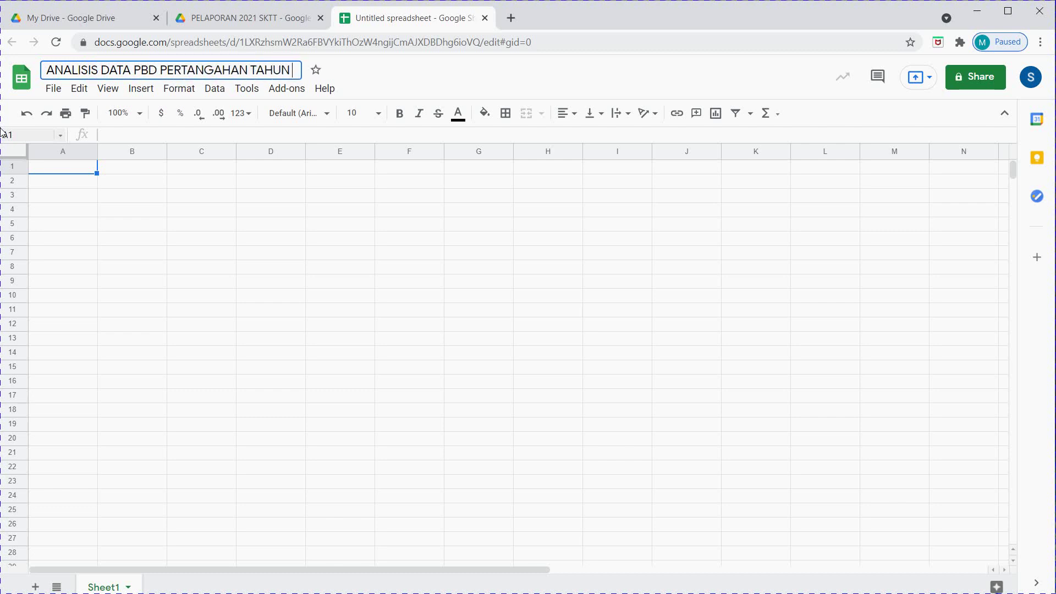
type(" SKTT")
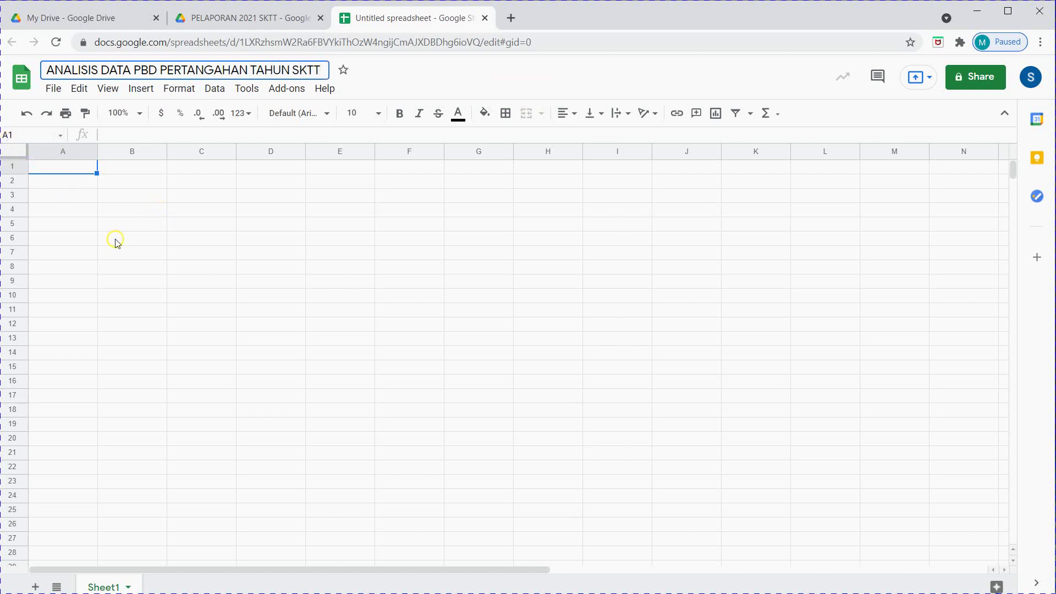
left_click(226, 268)
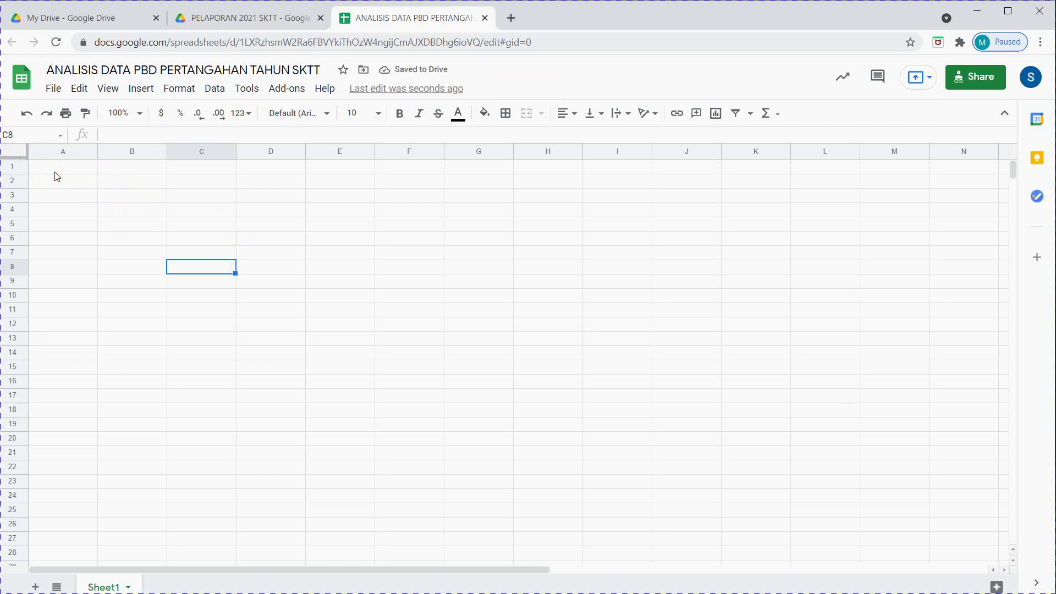
- Enter the column headings TP1, TP2, TP3 and TP4 in cells B4 to E4
left_click_drag(53, 172, 104, 165)
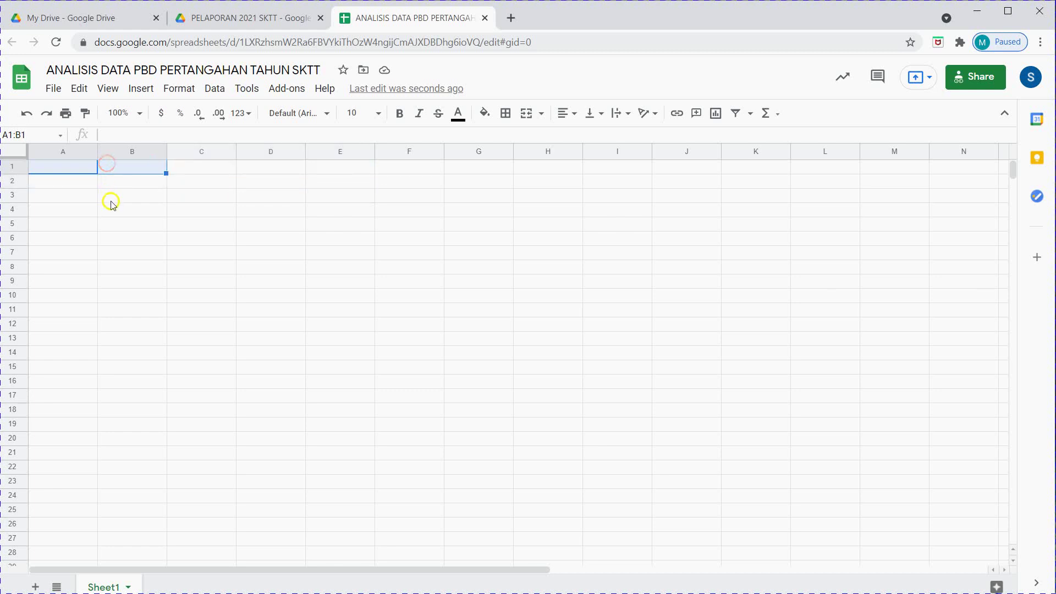
left_click(120, 211)
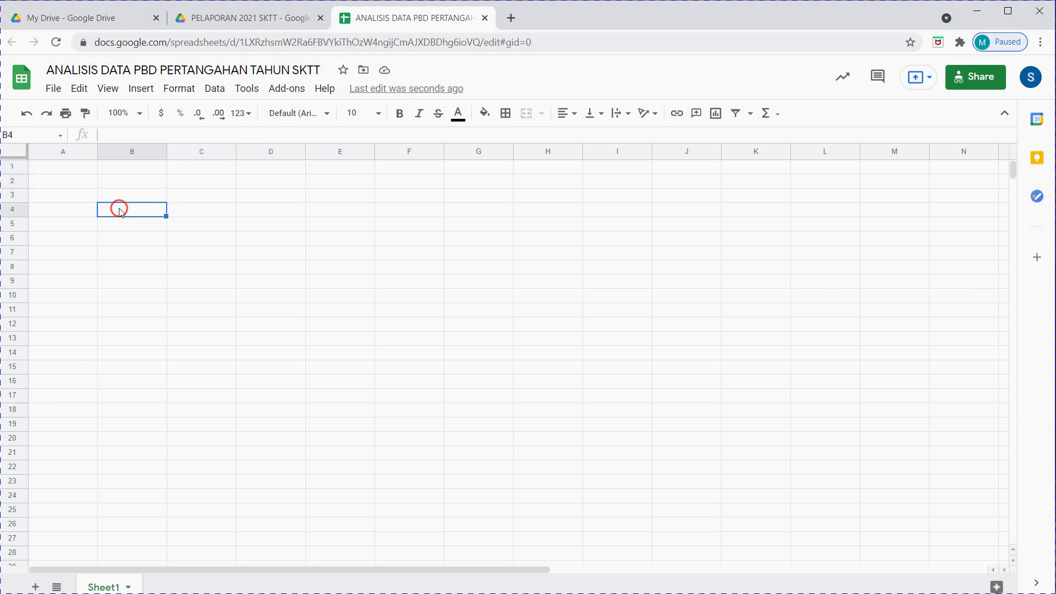
type("TP1")
key("Tab")
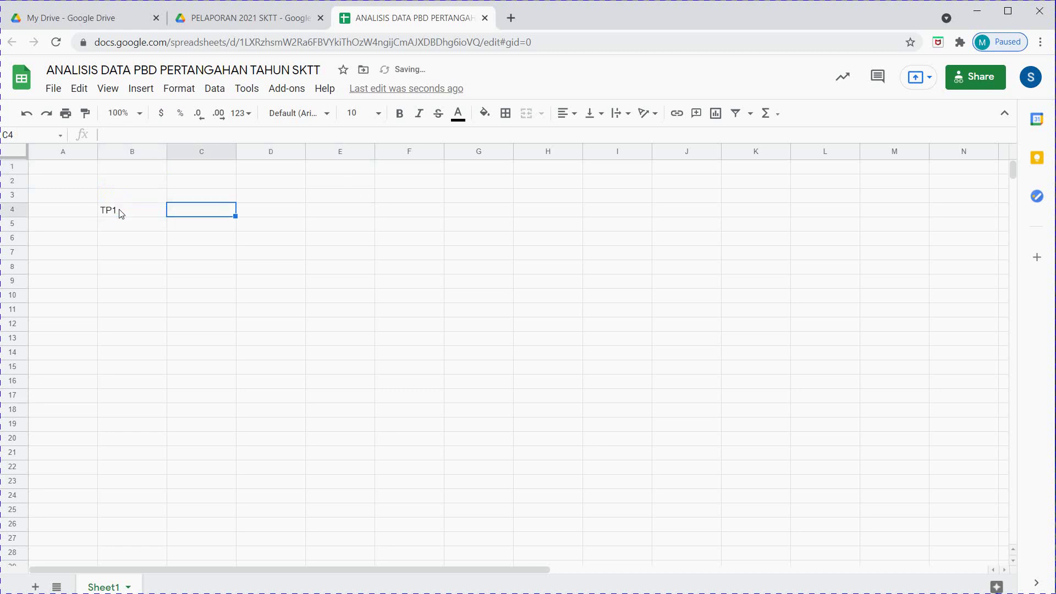
type("TP2")
key("Tab")
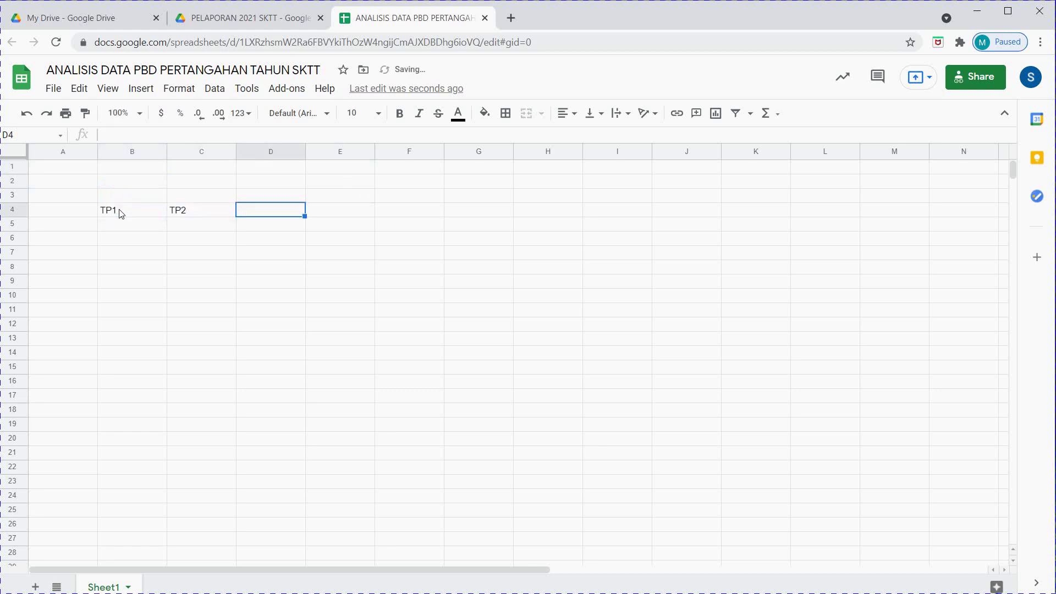
type("TP3")
key("Tab")
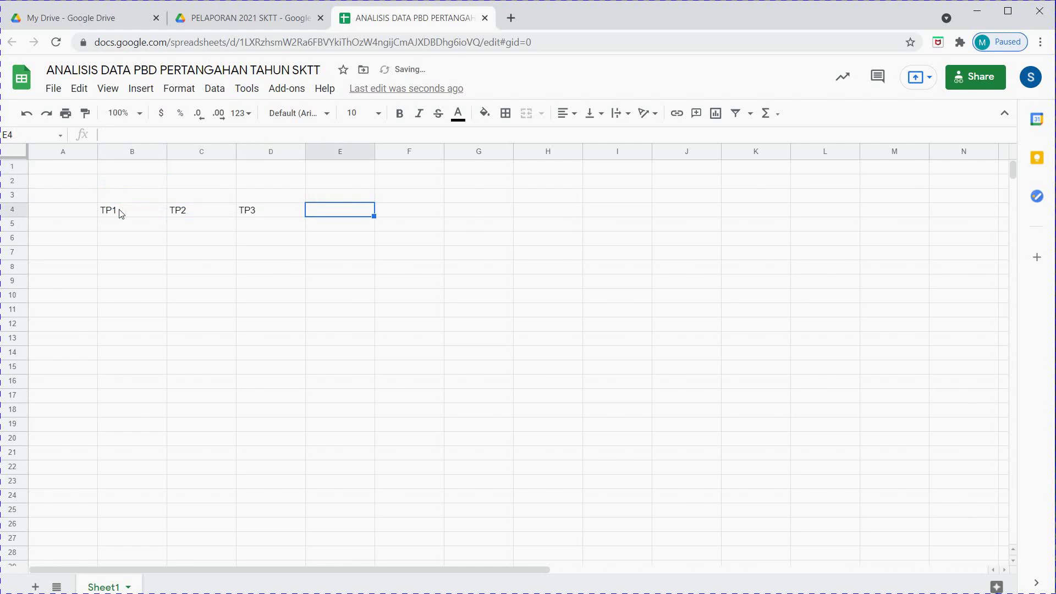
type("TP4")
key("Return")
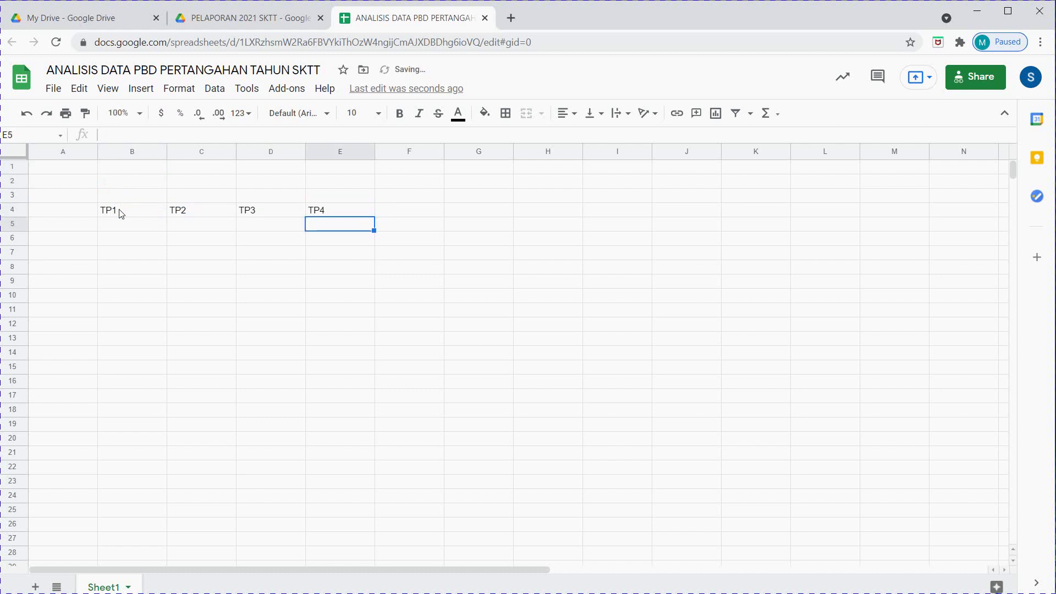
type("TP5")
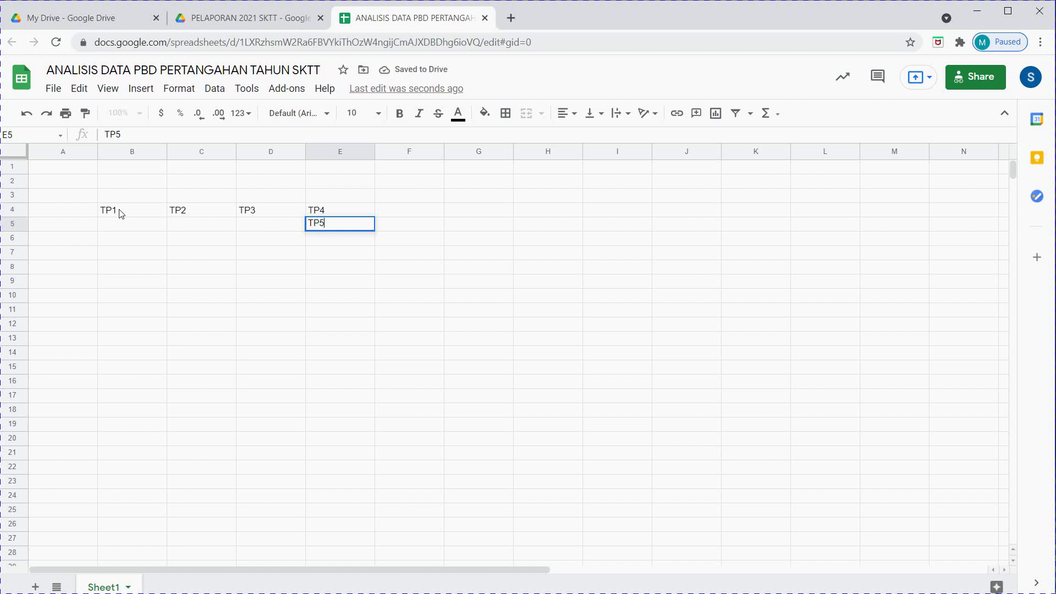
key("Up")
key("Right")
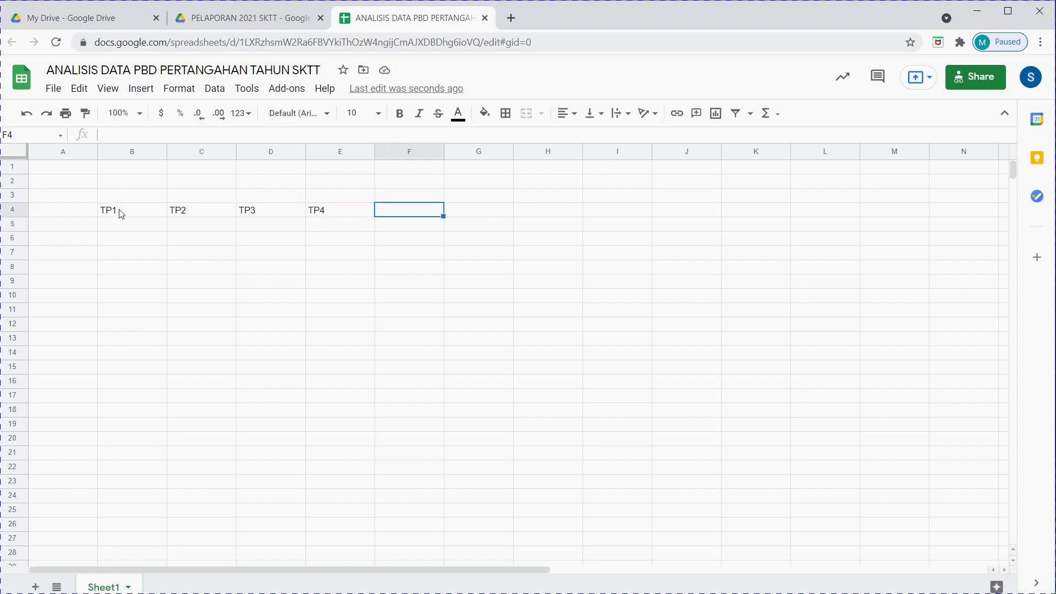
- Complete the row 4 column headings with TP5 and TP6 in cells F4 and G4
left_click_drag(285, 212, 484, 211)
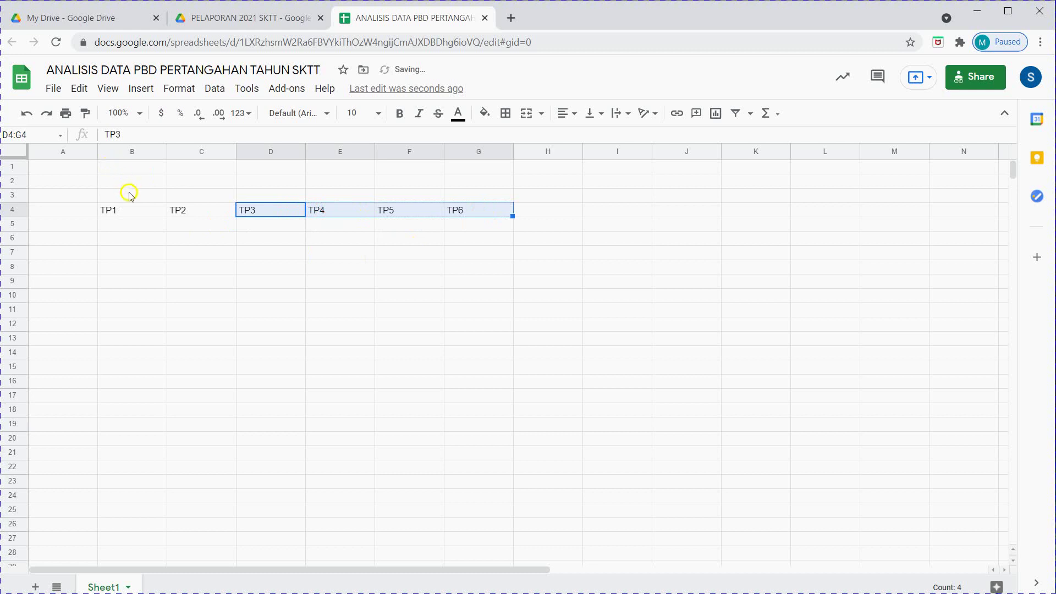
left_click(133, 213)
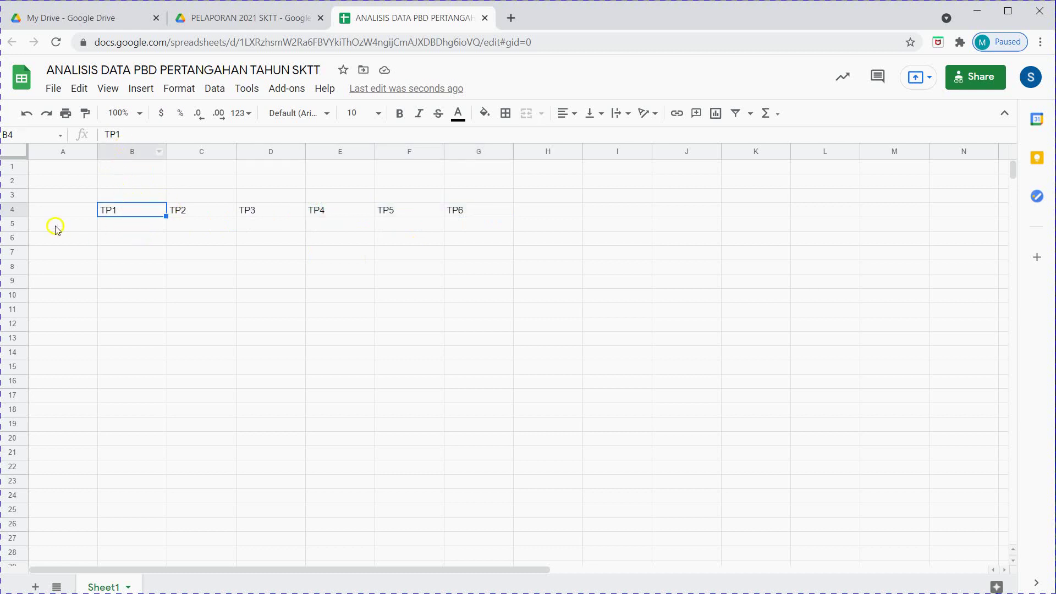
- Enter the class names 1 ACCESS and 1 WORD in cells A5 and A6
left_click(47, 208)
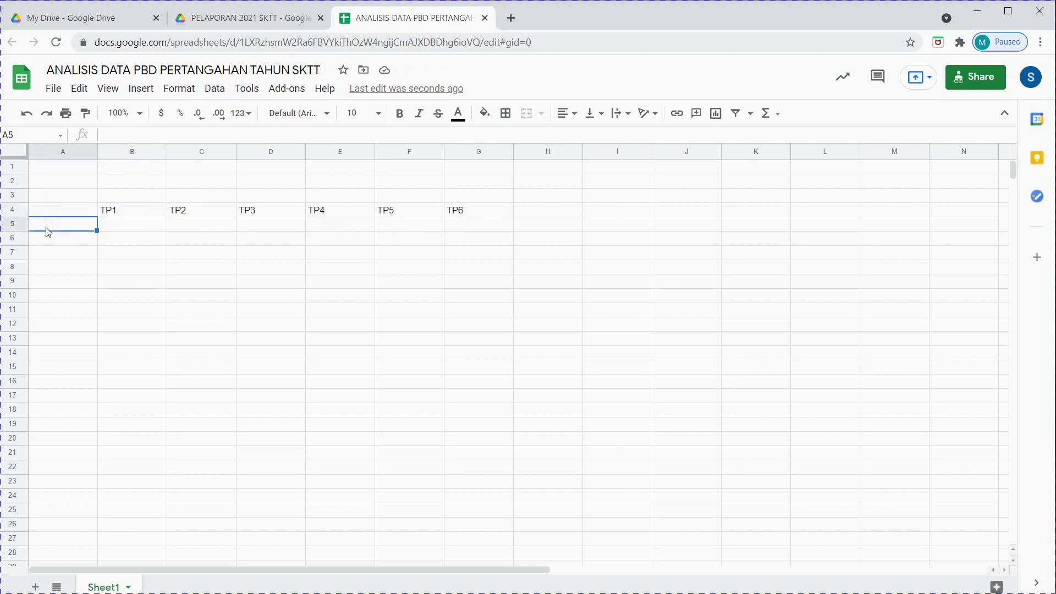
type("1 ACCESS")
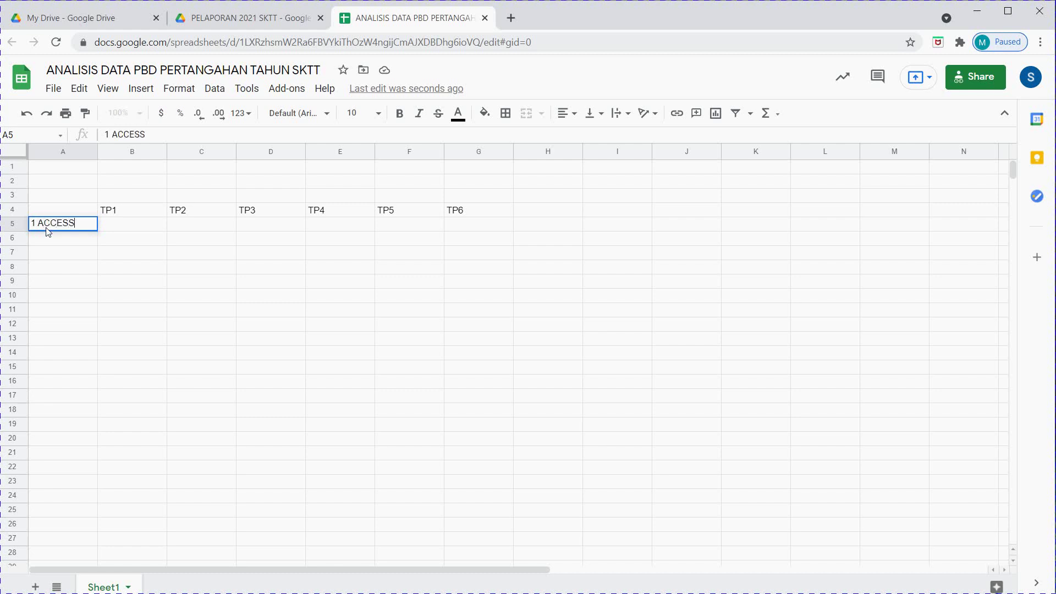
key("Return")
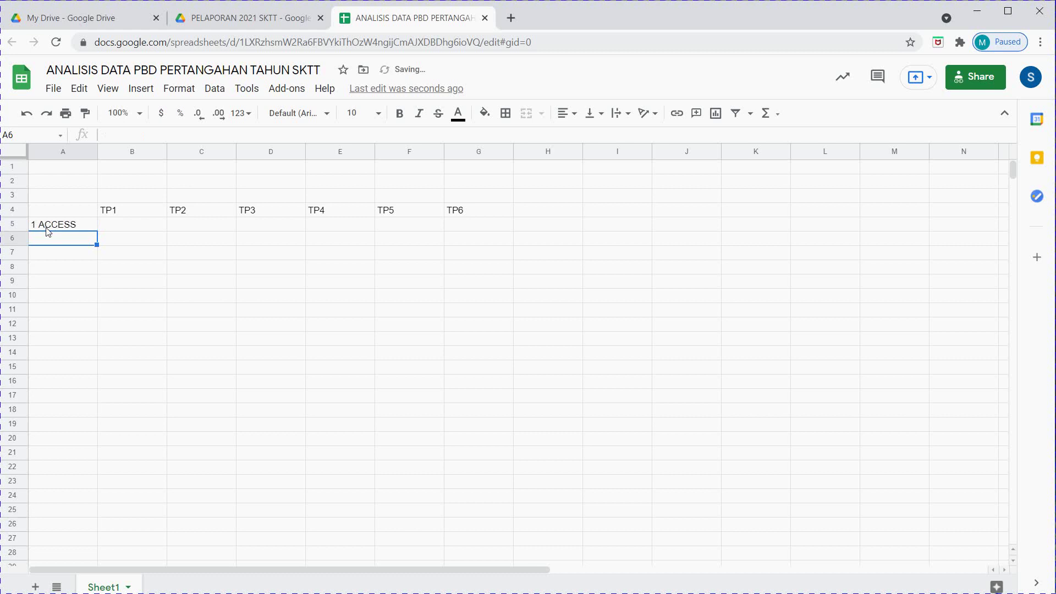
type("1 W")
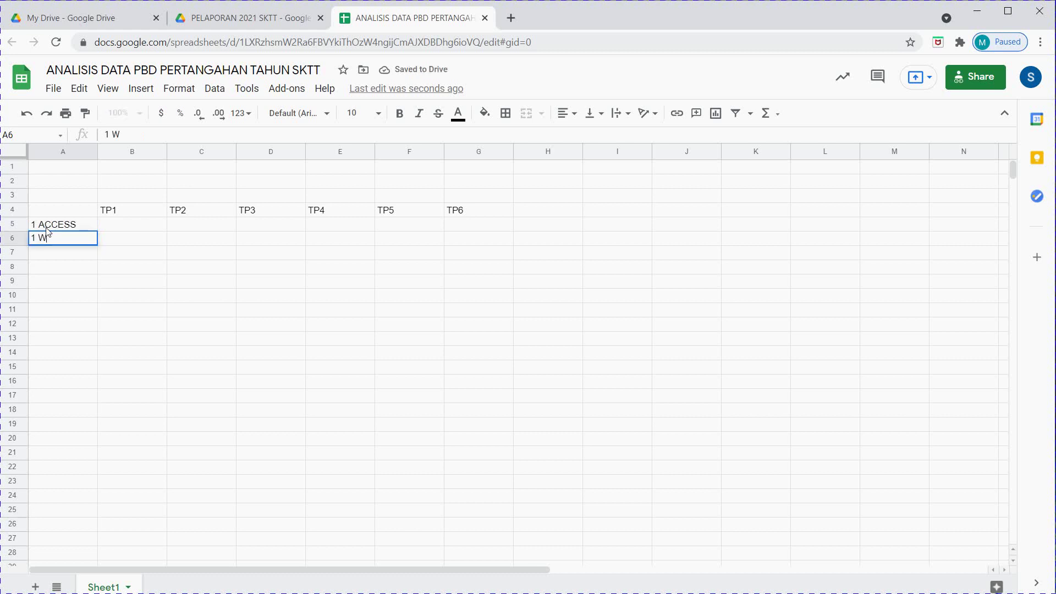
type("ORF")
key("BackSpace")
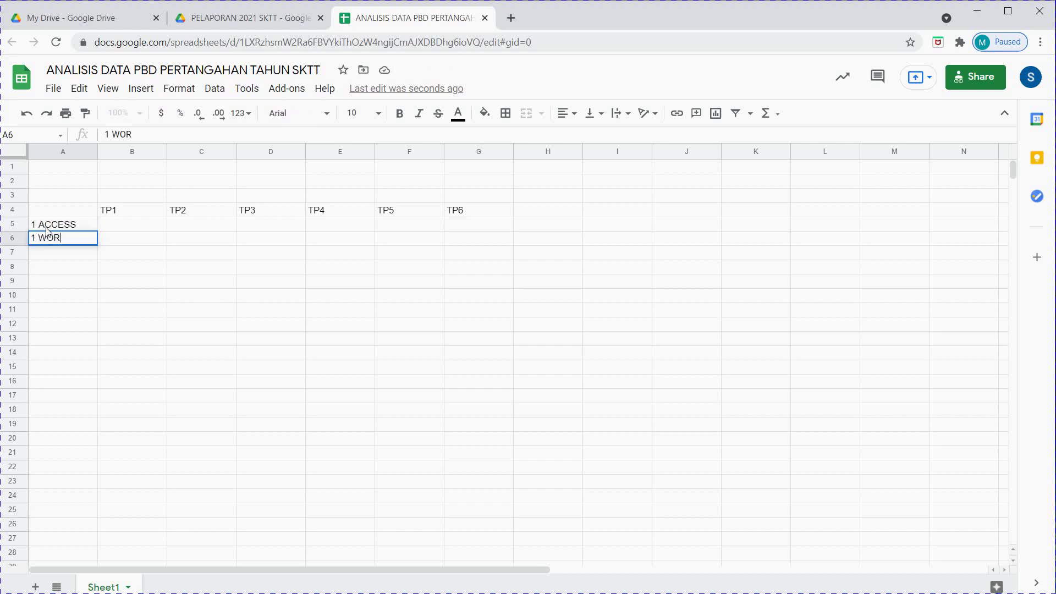
left_click(60, 195)
- Centre the TP1 to TP6 headings horizontally in cells B4 to G4
left_click_drag(61, 197, 472, 216)
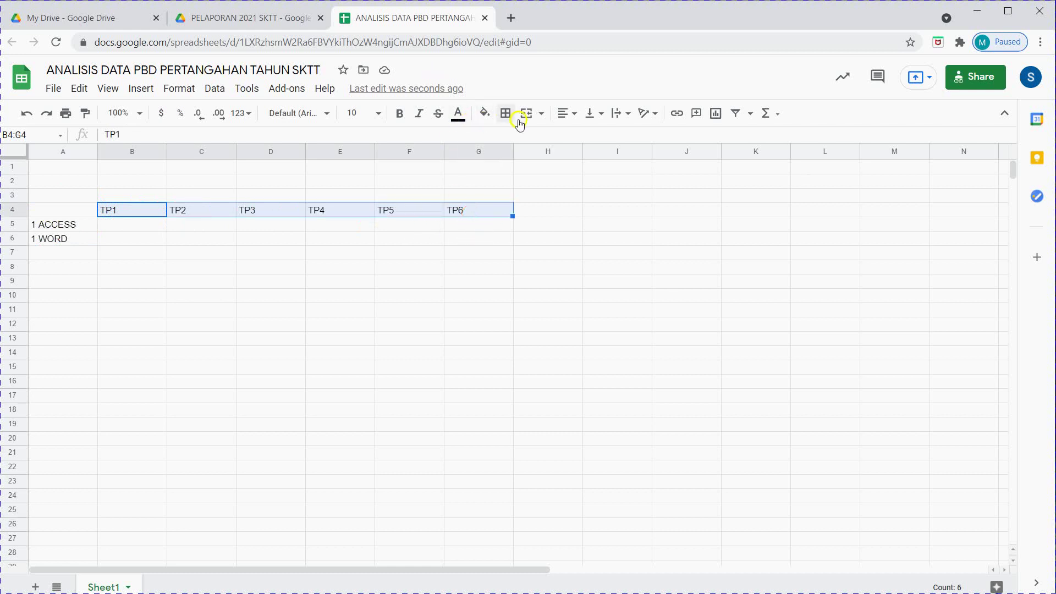
left_click(566, 116)
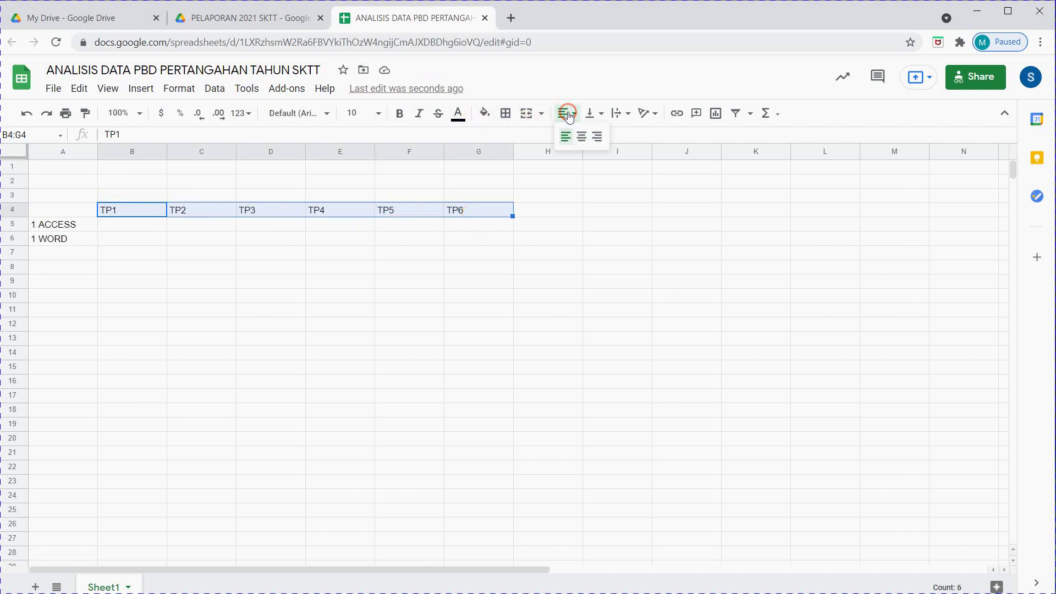
left_click(582, 136)
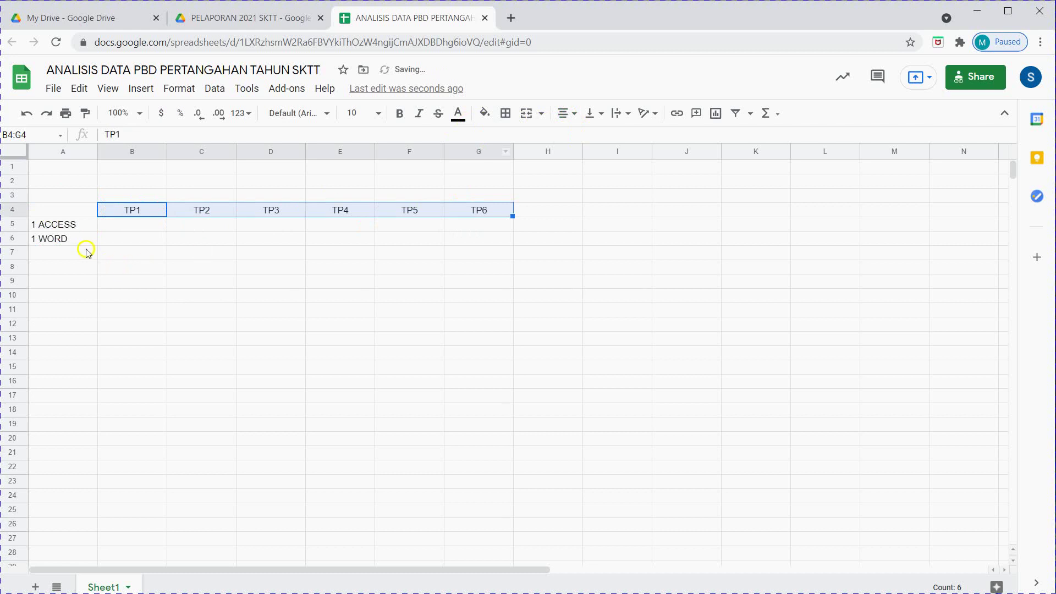
- Enter the heading BILANGAN MURID MENGIKUT TAHAP PENGUASAAN in cell B3, above the TP columns
left_click(57, 225)
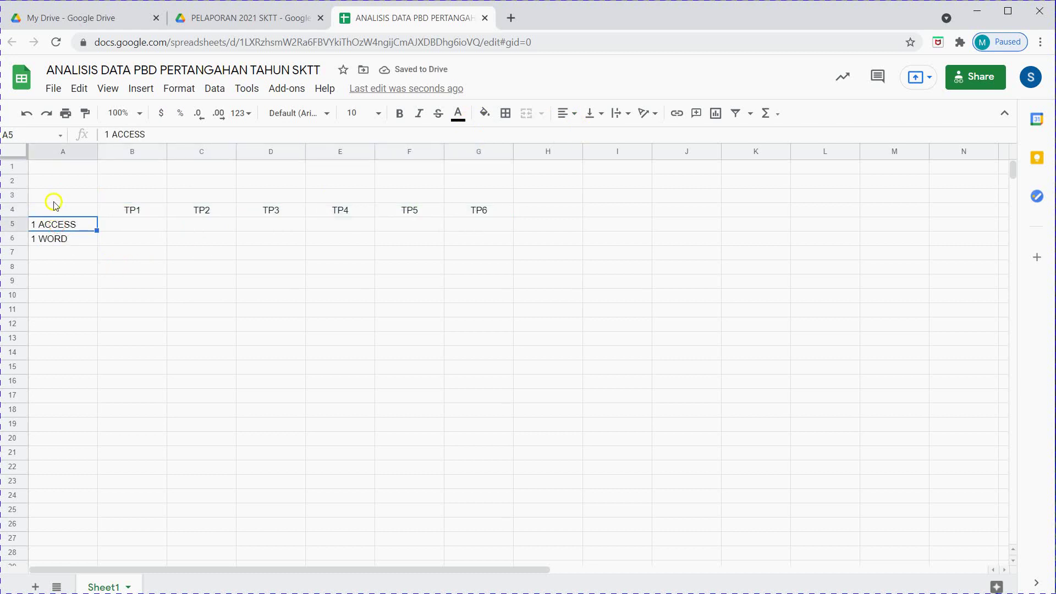
double_click(116, 197)
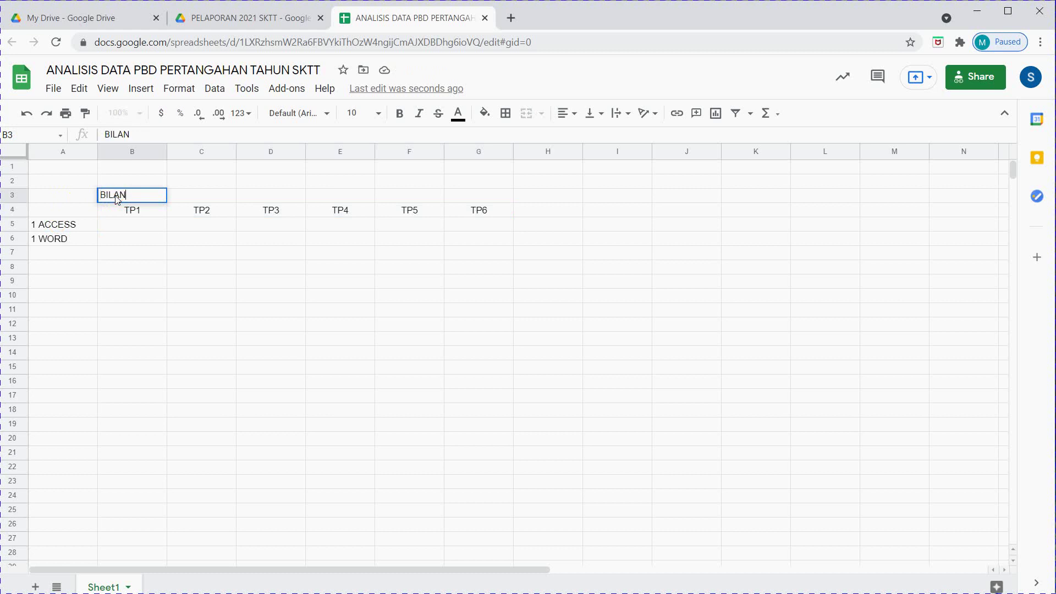
type("BILANGAN MURI")
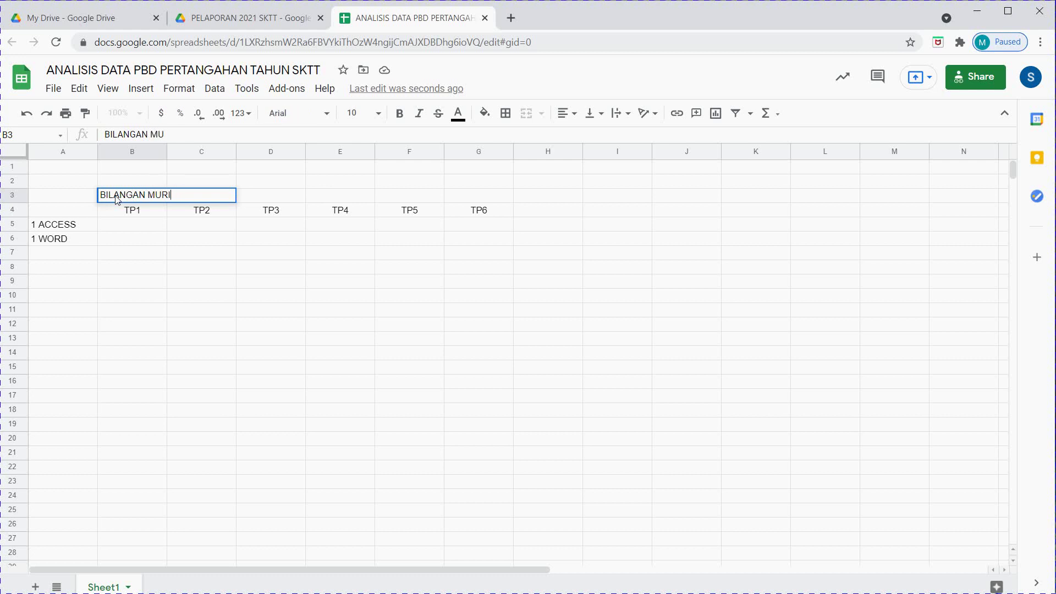
type("MENGIKUT")
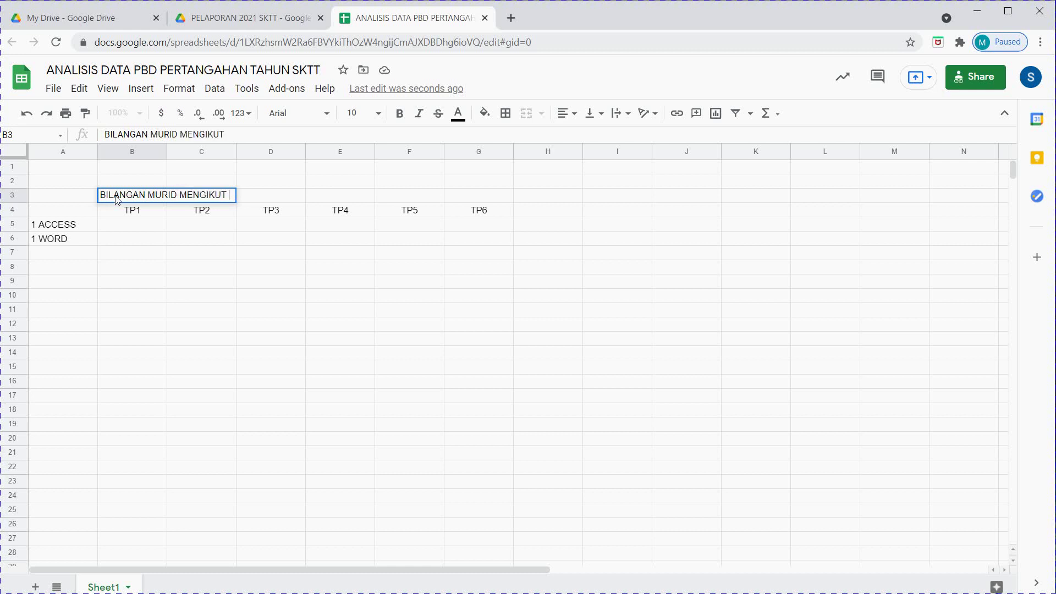
type(" TAHAP PE")
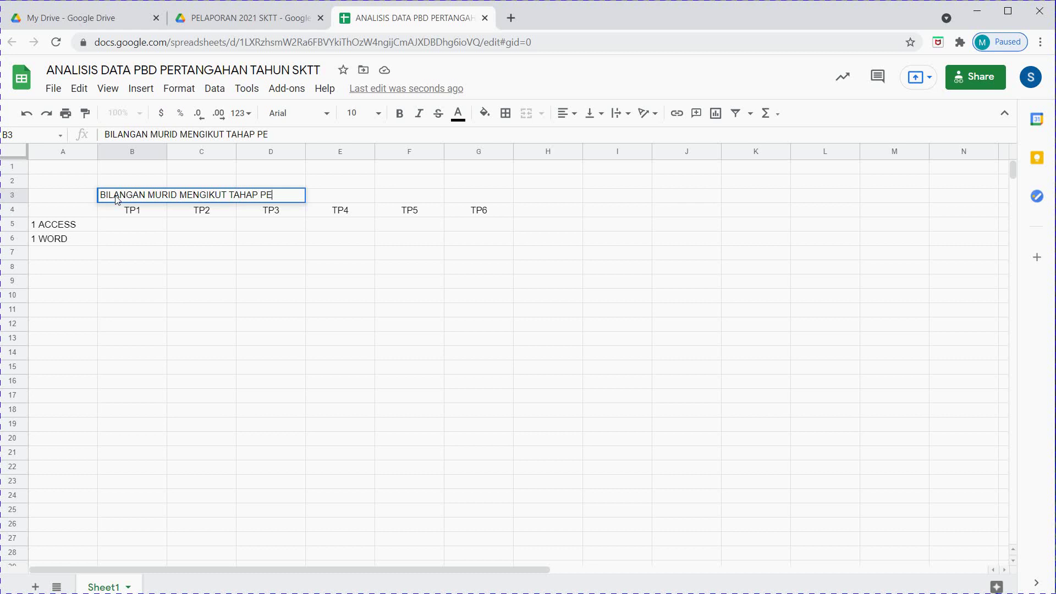
type("NGUASAAN")
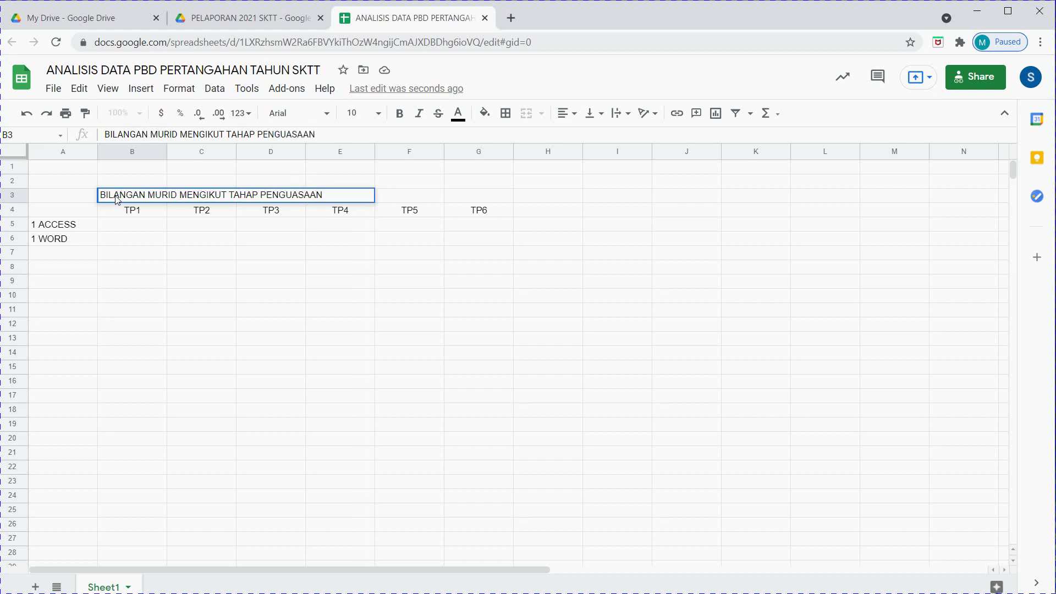
left_click(164, 280)
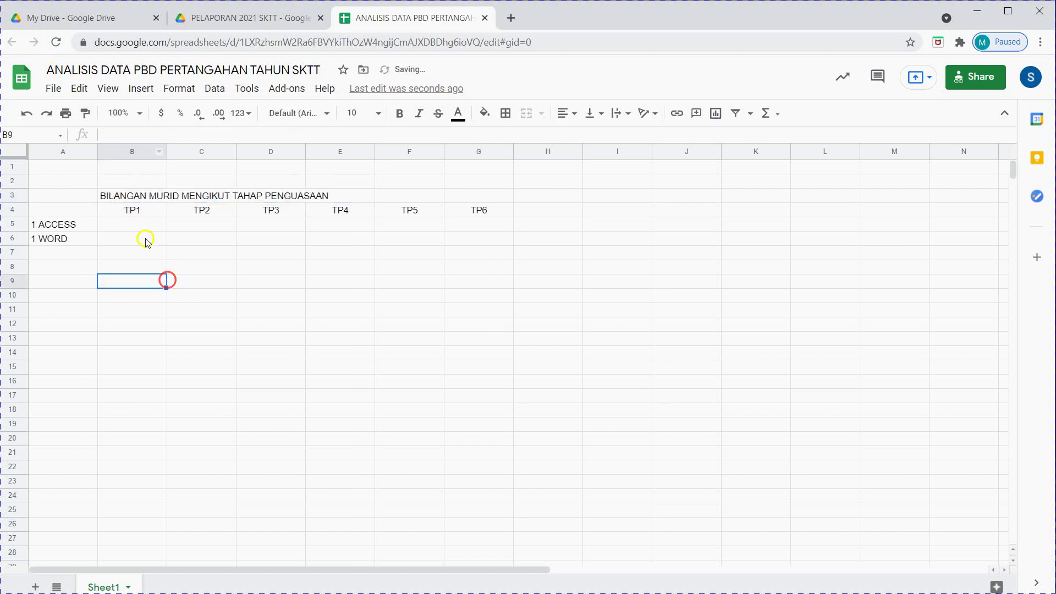
- Merge cells B3 to G3 so the BILANGAN MURID heading spans all six TP columns
left_click_drag(132, 196, 468, 197)
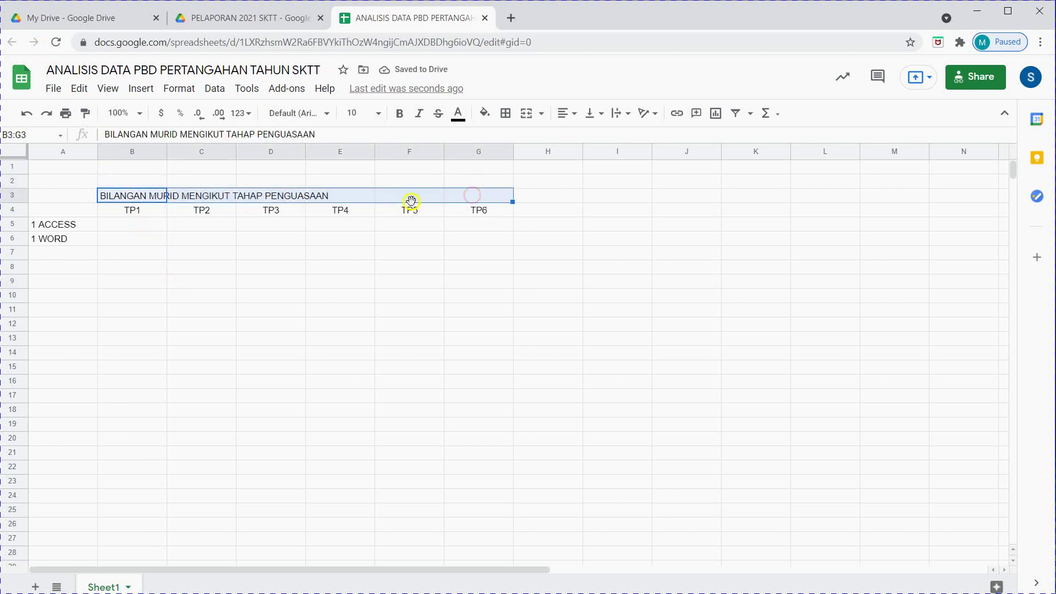
left_click(137, 197)
left_click(188, 197)
left_click(292, 198)
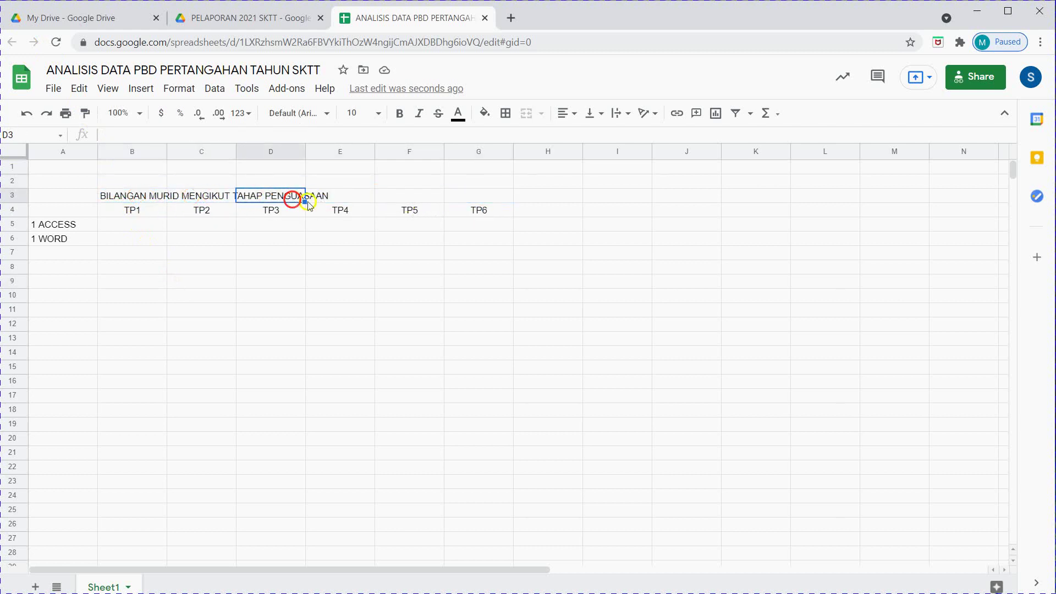
left_click(349, 199)
left_click_drag(146, 197, 476, 197)
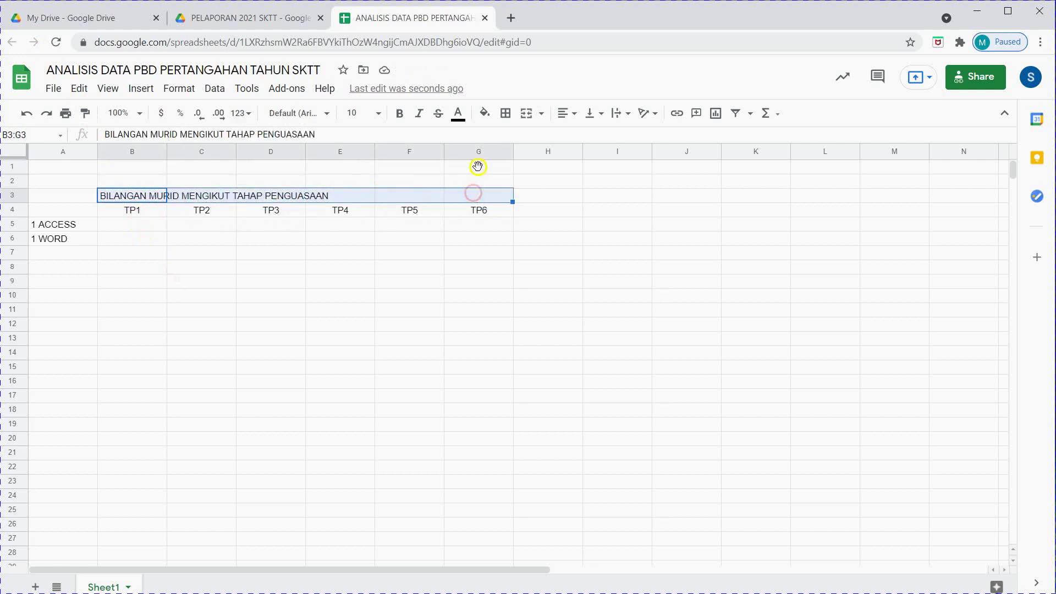
left_click(528, 114)
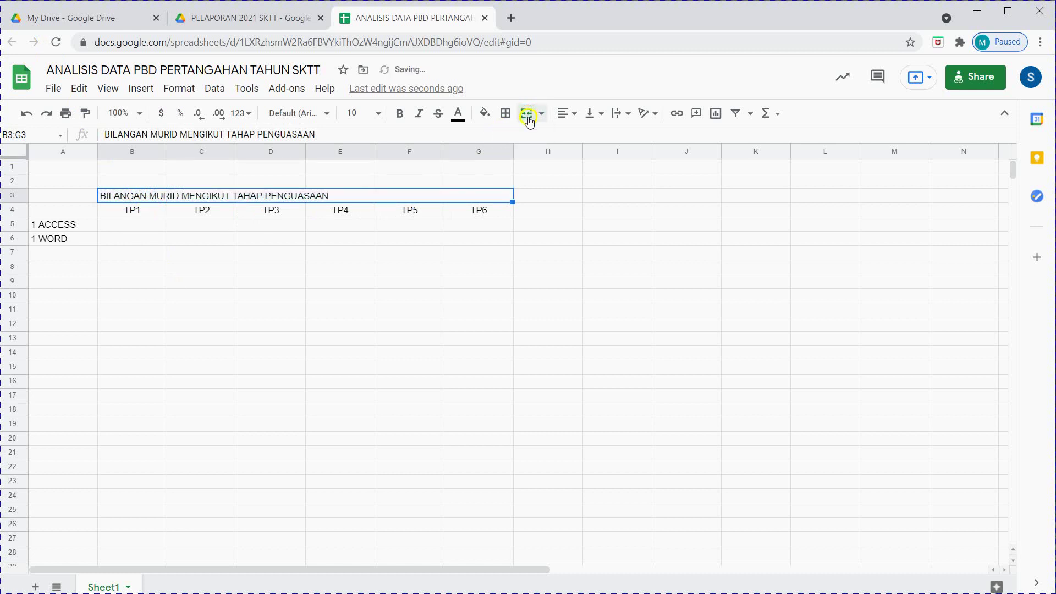
- Centre the merged BILANGAN MURID MENGIKUT TAHAP PENGUASAAN heading horizontally across B3:G3
left_click(299, 253)
left_click(244, 199)
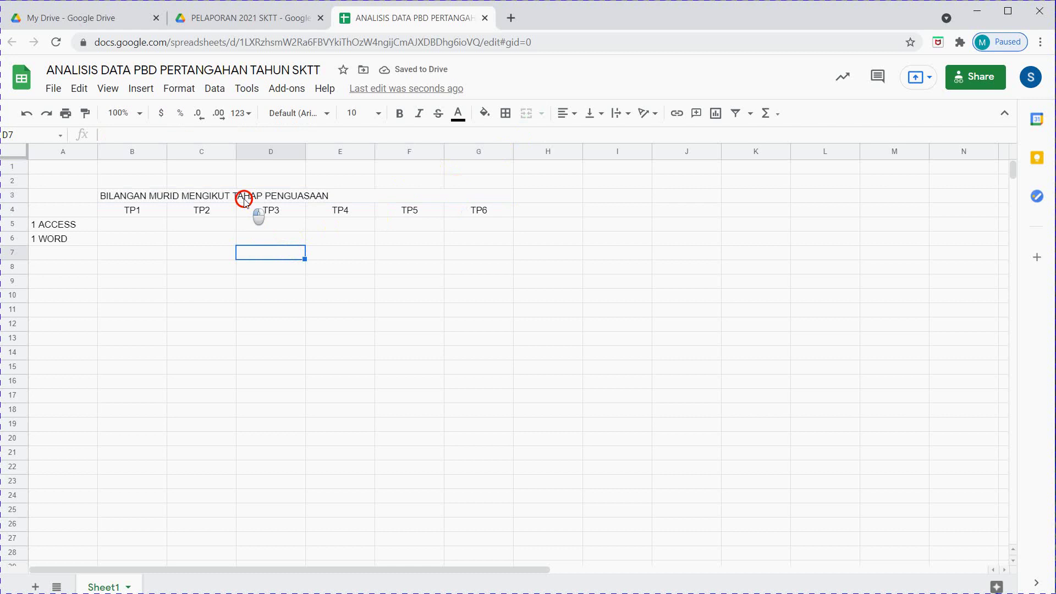
left_click(137, 210)
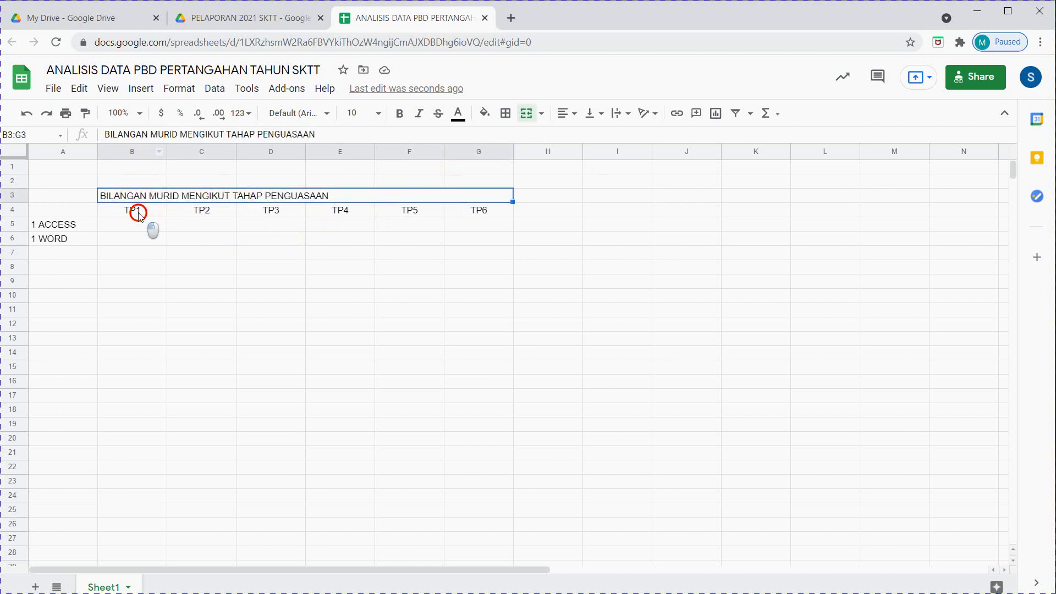
left_click(187, 210)
left_click(265, 211)
left_click(181, 195)
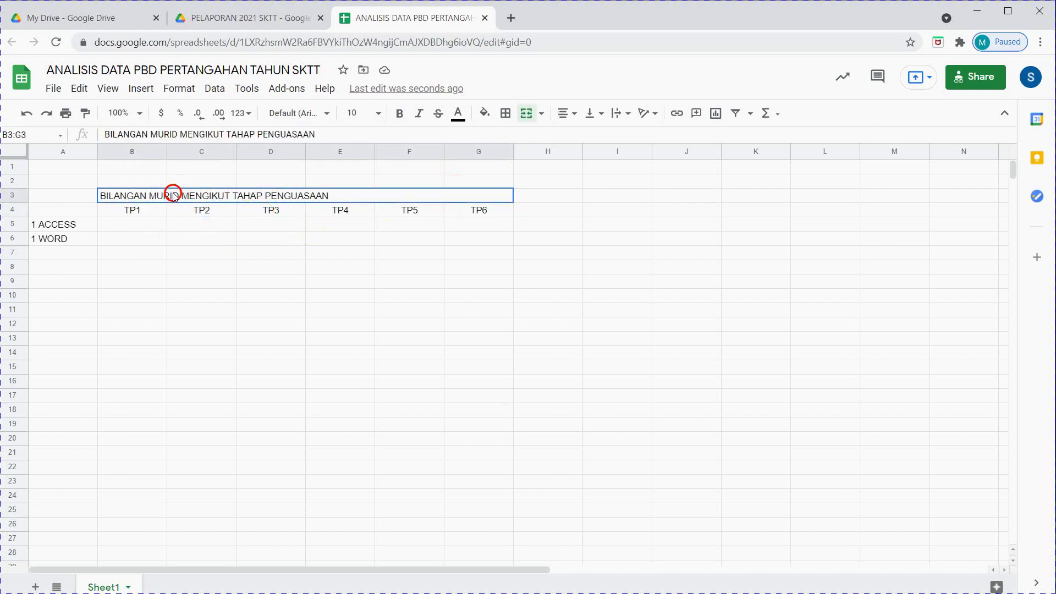
left_click(566, 113)
left_click(581, 137)
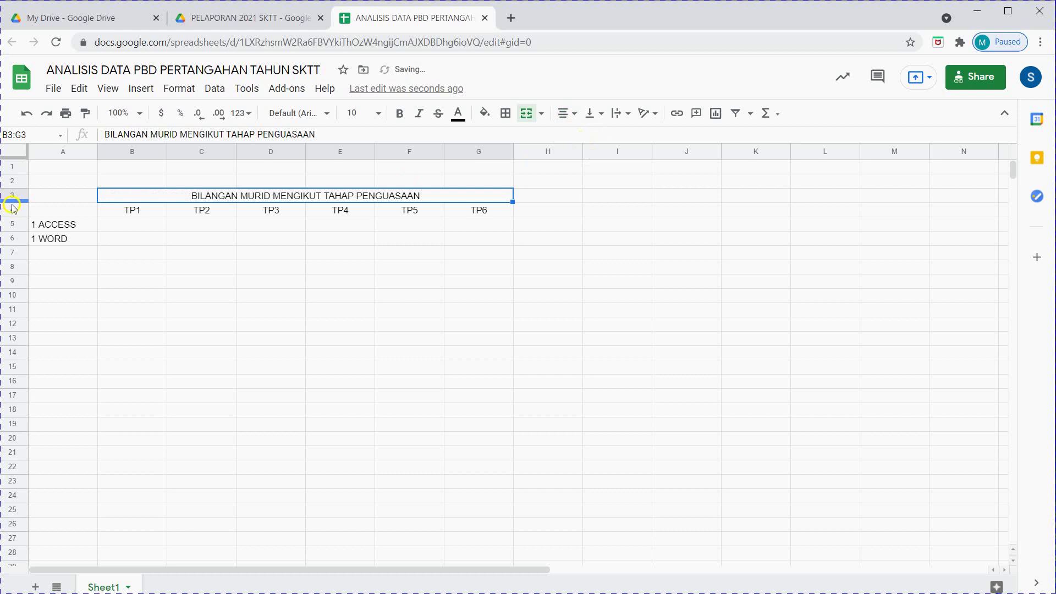
- Increase the height of row 3 and align the merged heading vertically to the middle
left_click_drag(15, 202, 18, 226)
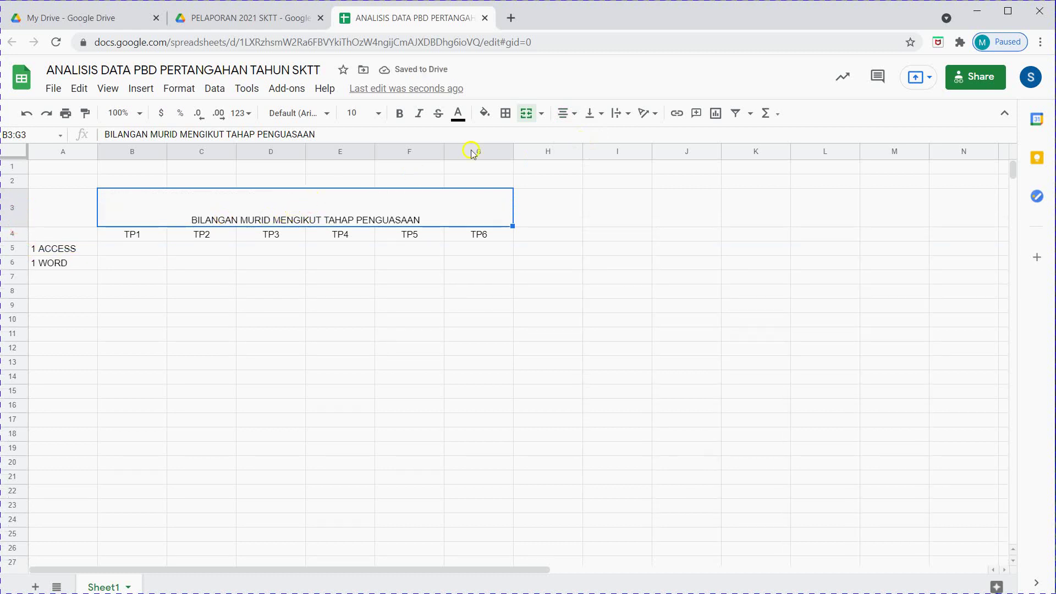
left_click(598, 120)
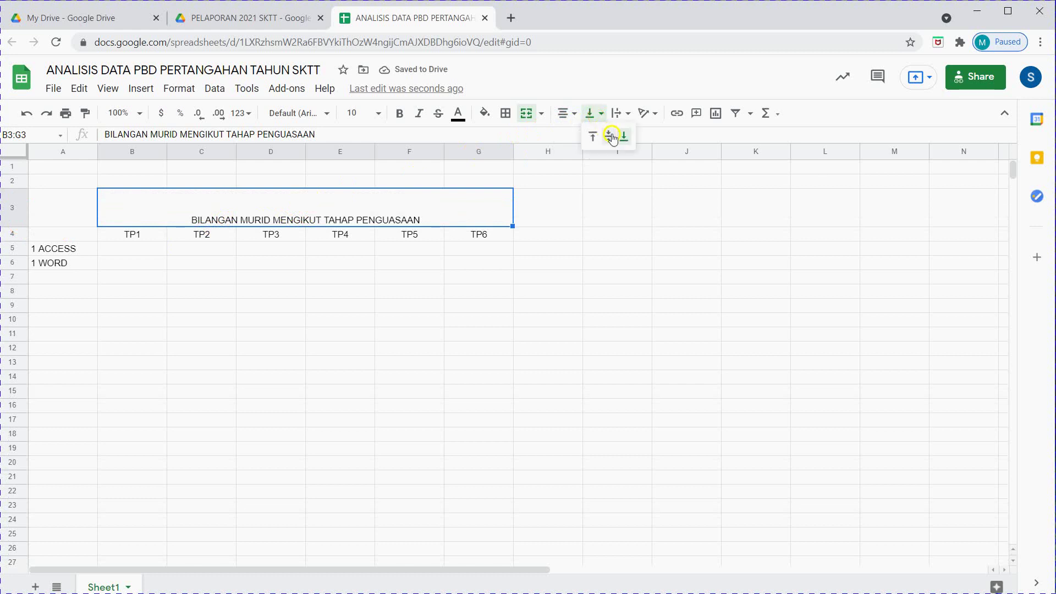
left_click(610, 135)
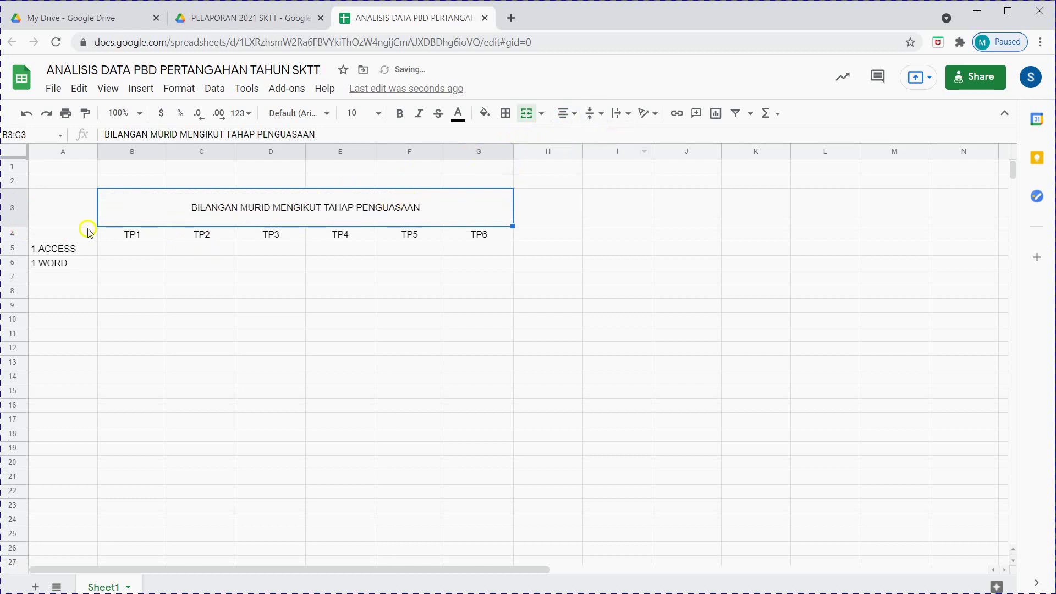
- Enter the heading KELAS in cell A3, above the class names
left_click_drag(80, 206, 80, 233)
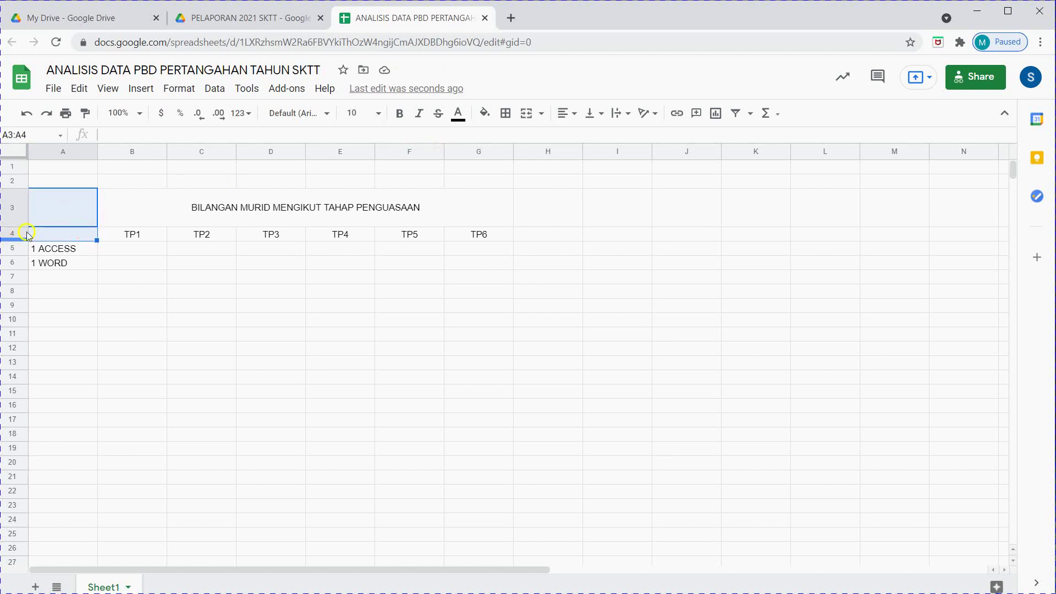
left_click(68, 219)
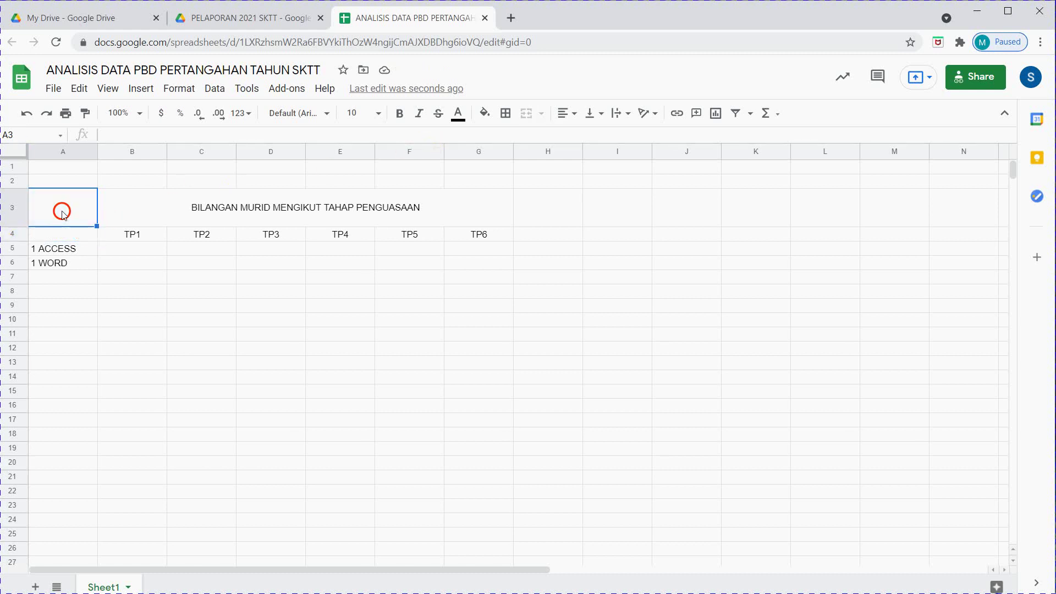
type("NA")
type("KELSA")
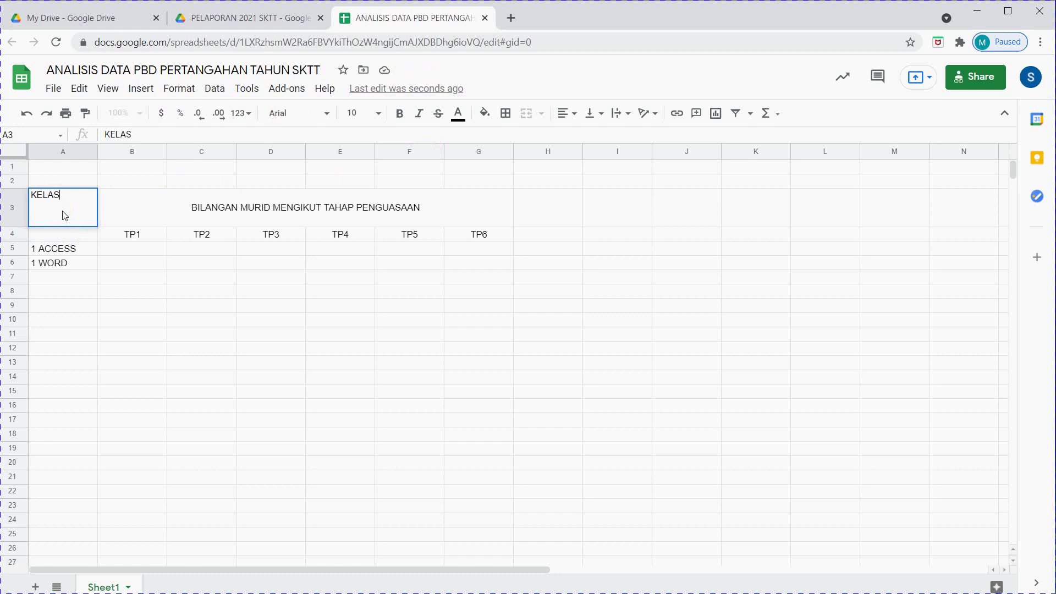
left_click(84, 235)
- Merge cells A3 and A4 for the KELAS heading and centre it both vertically and horizontally
left_click(82, 223)
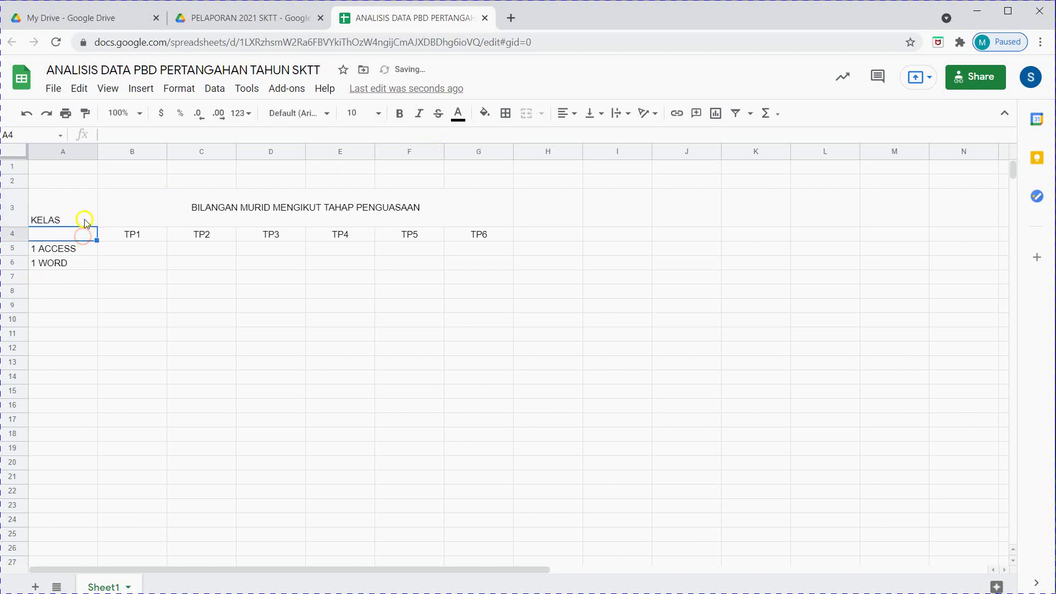
left_click_drag(83, 222, 85, 233)
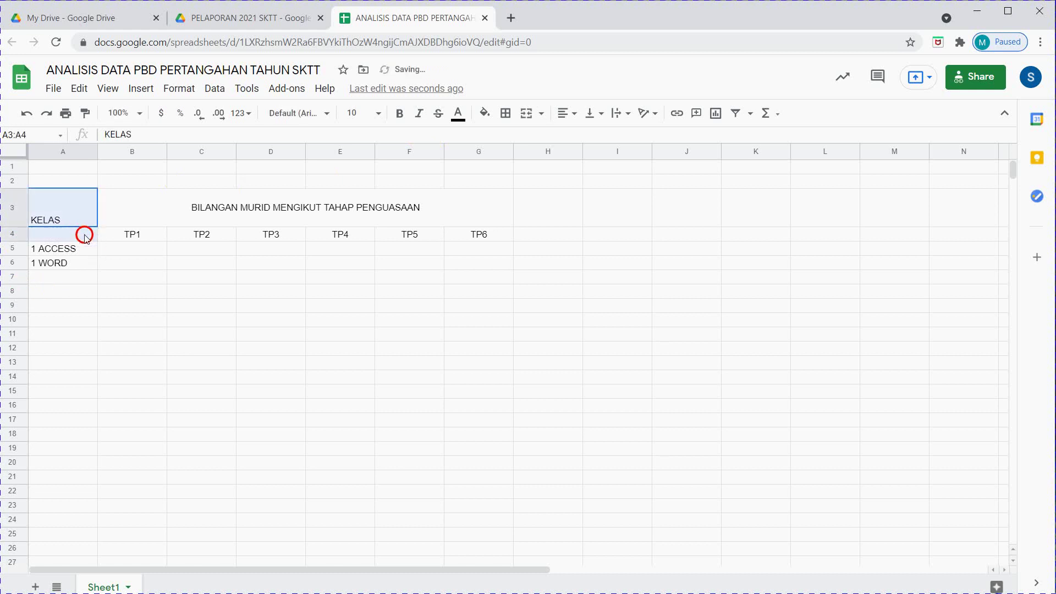
left_click(527, 114)
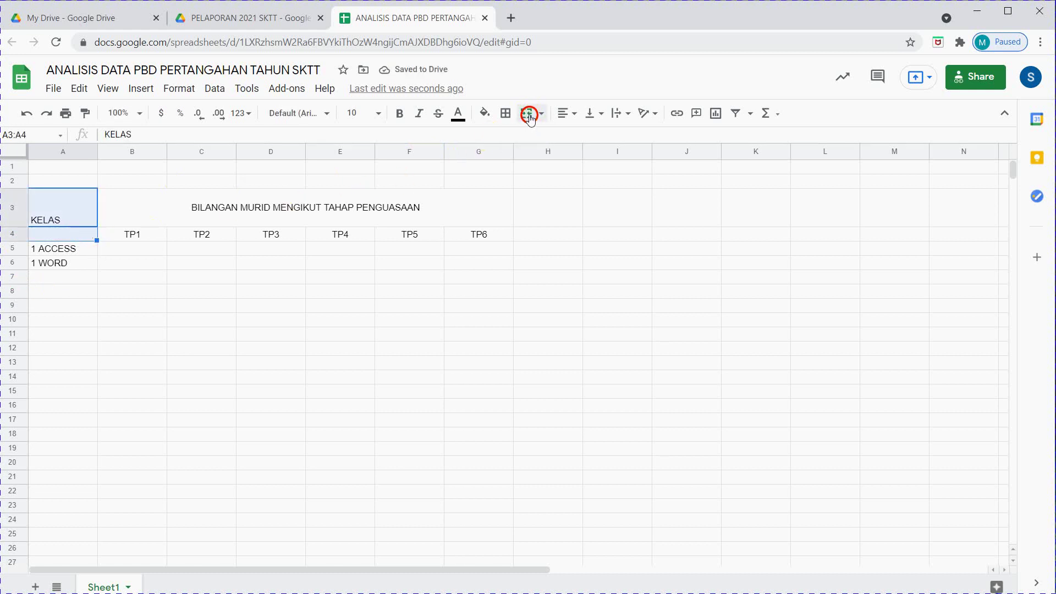
left_click(597, 117)
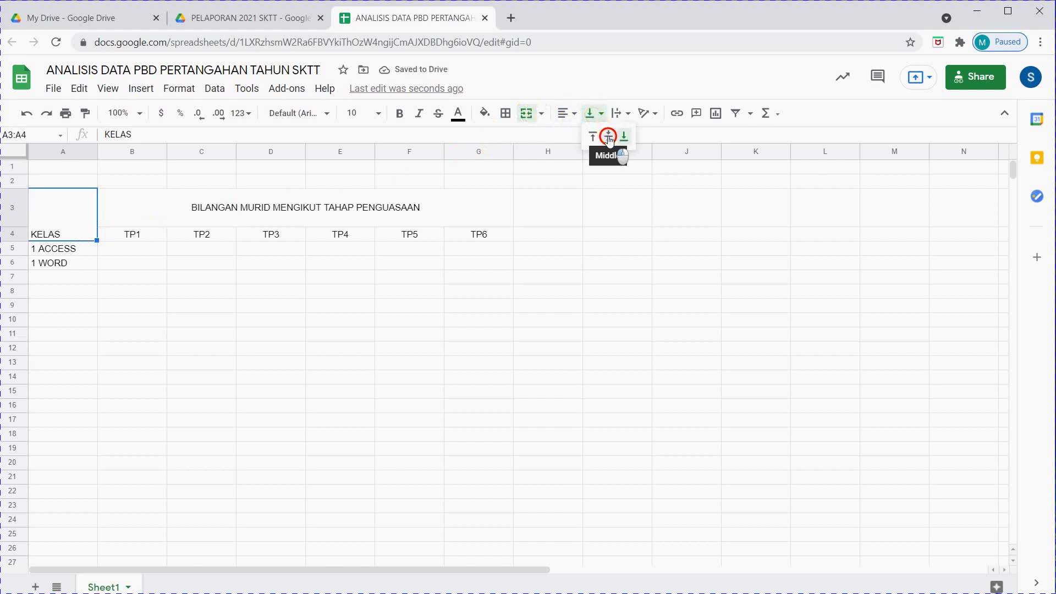
left_click(609, 137)
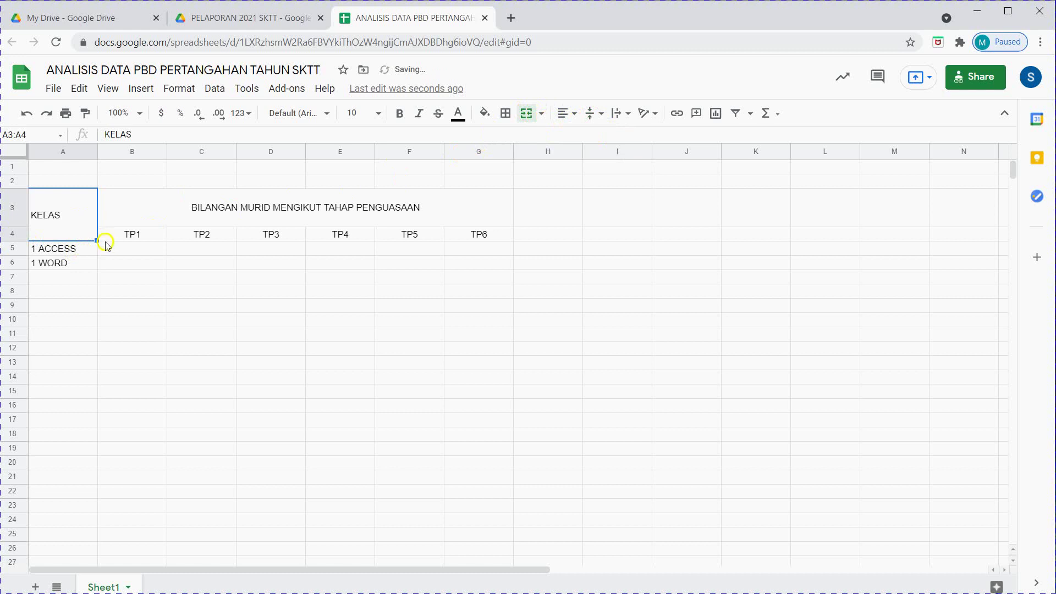
left_click(567, 114)
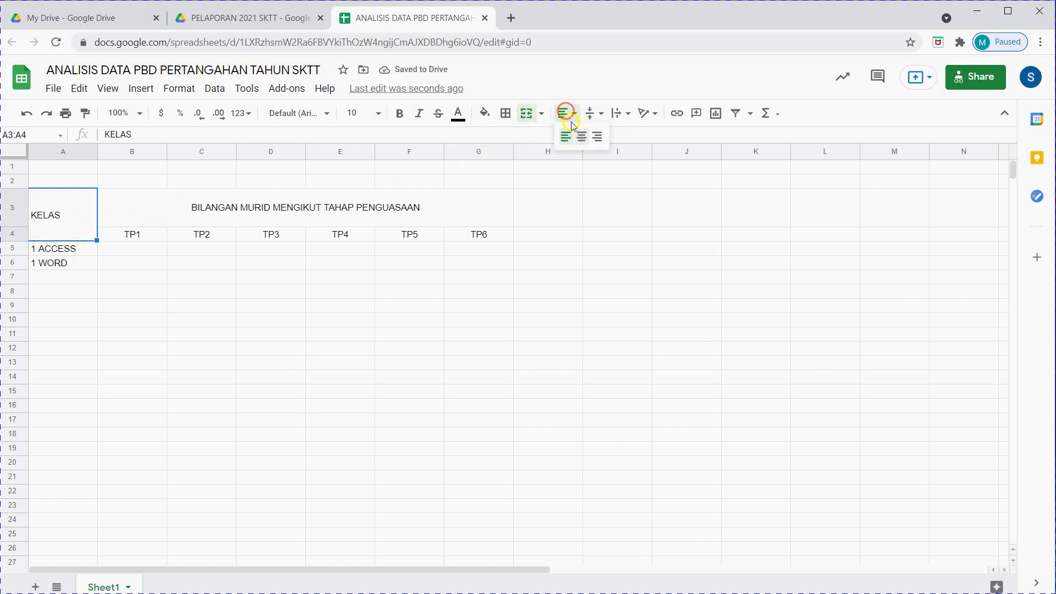
left_click(582, 138)
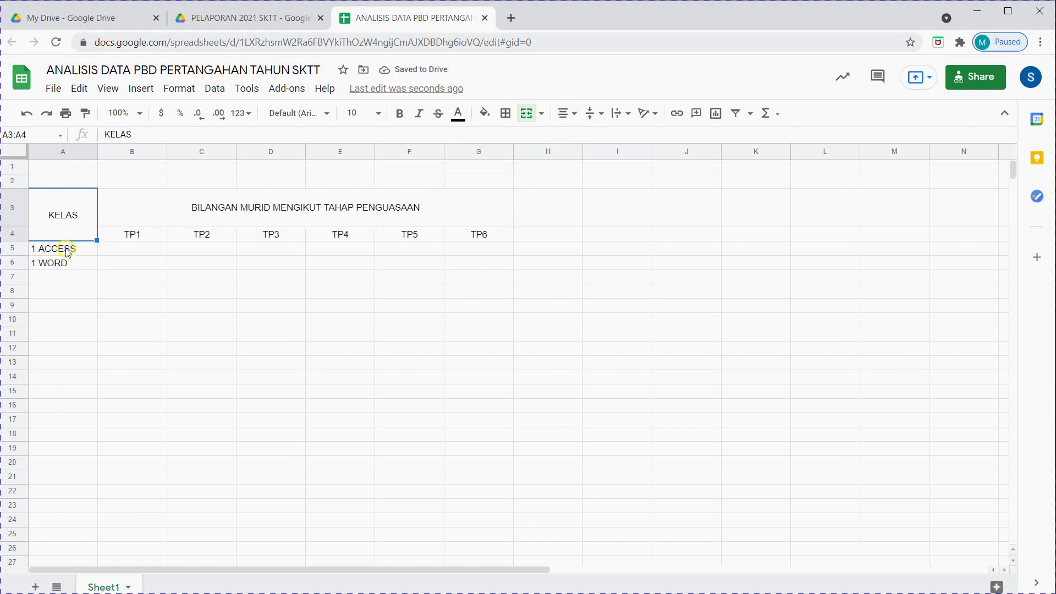
- Enter the title ANALISIS DATA PENTAKSIRAN BILIK DARJAH PERTENGAHAN TAHUN SK TELOI TIMUR, SIK KEDAH. in cell A1
left_click(12, 249)
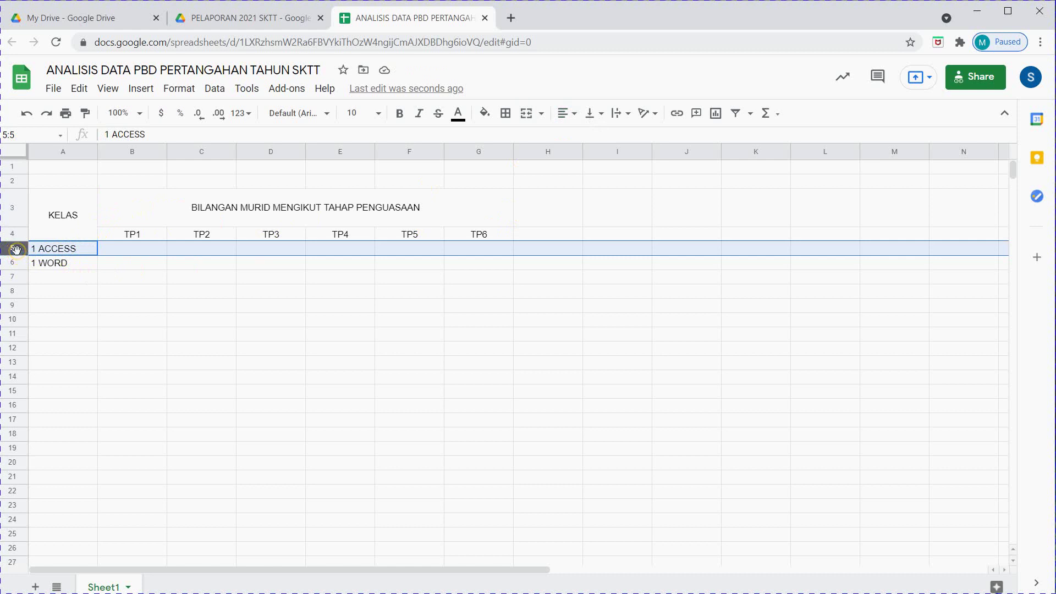
left_click(61, 167)
left_click(111, 166)
left_click(82, 167)
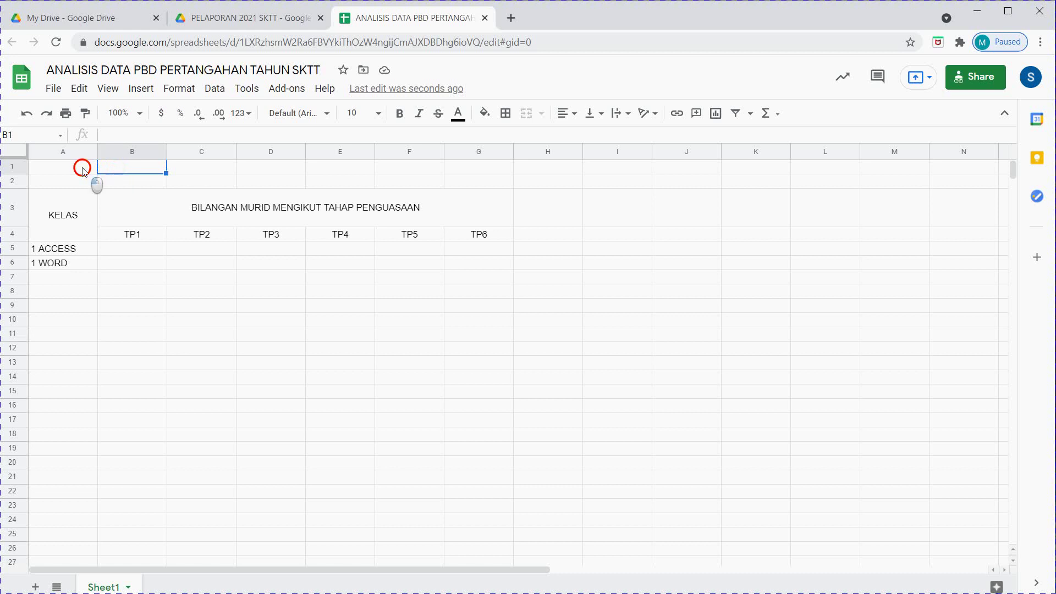
type("ANA")
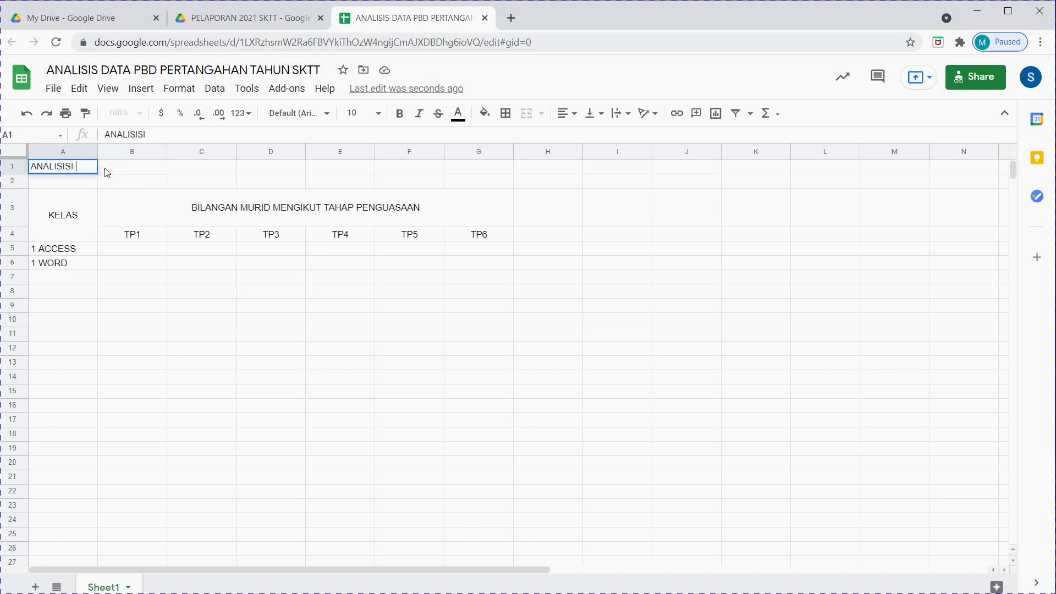
type("LISIS DATA ")
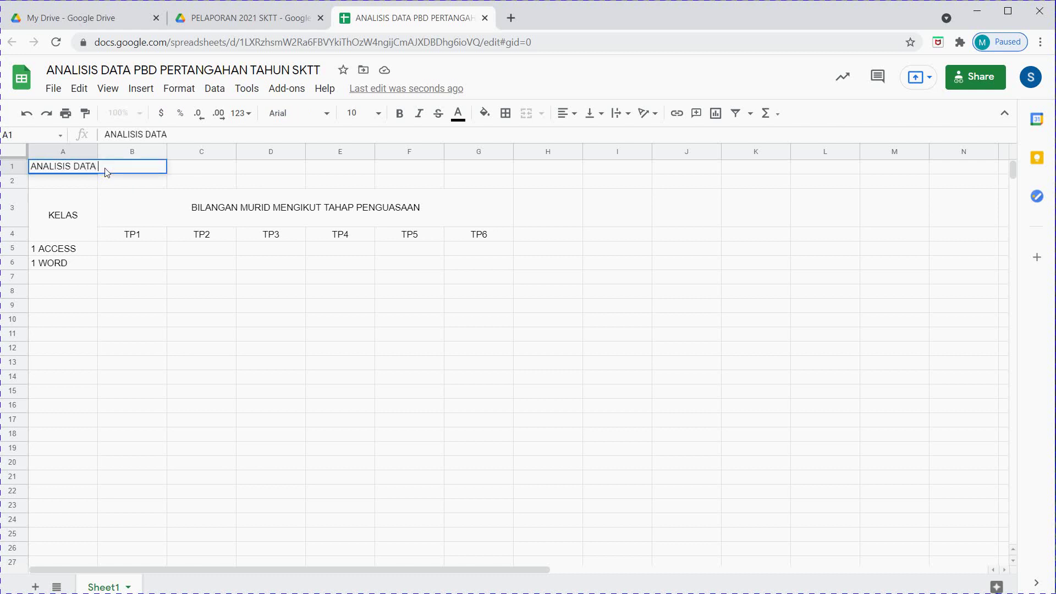
type("PENTAKSIRAN BIL")
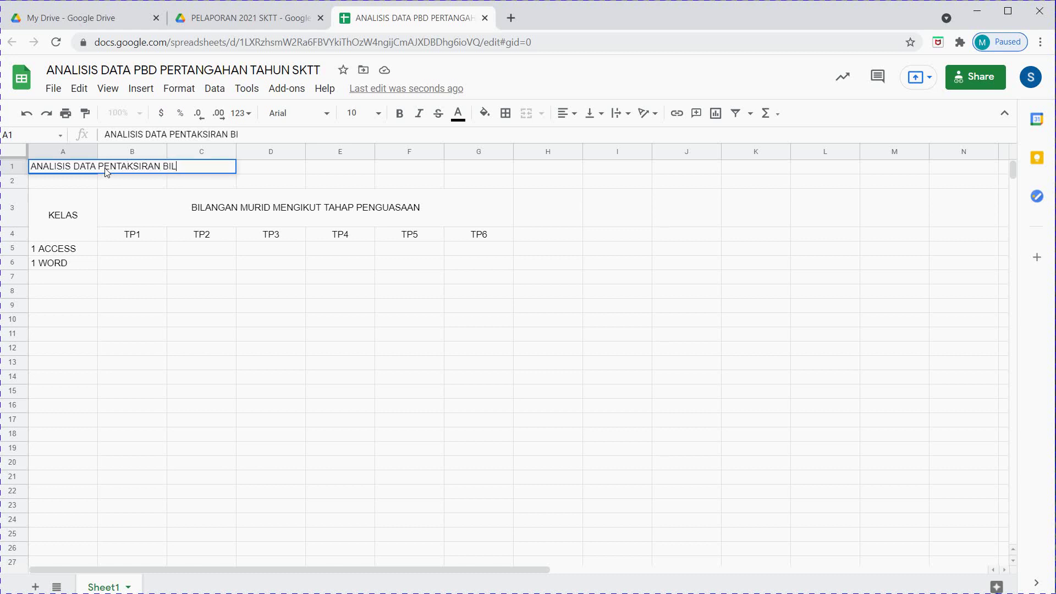
type("IK DARJAH PERTENGAHAN ")
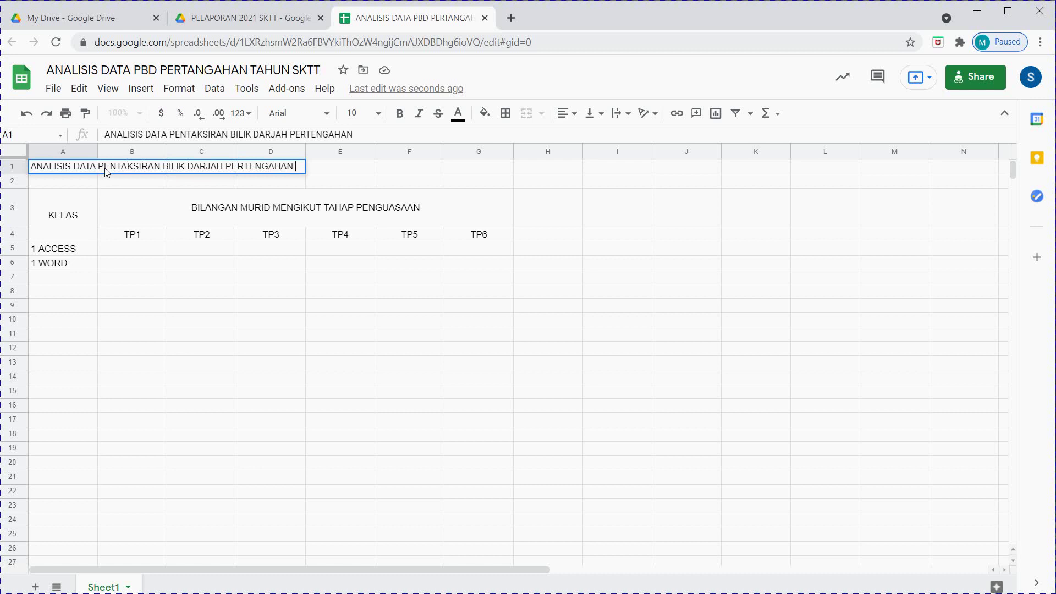
type("TAHUN SK T")
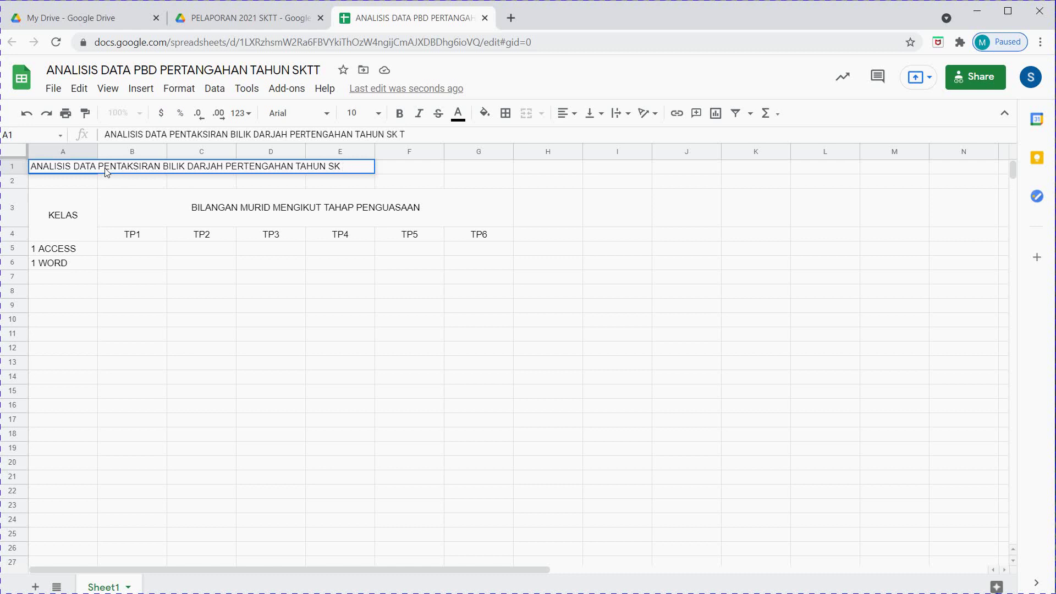
type("ELOI TIMUR,")
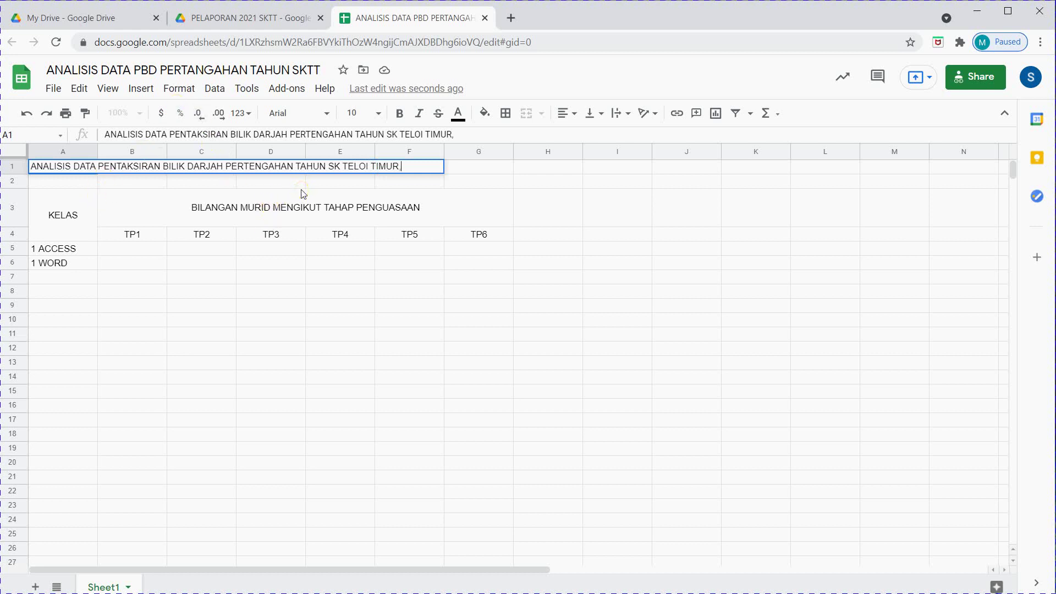
type("SIK KEDAH.")
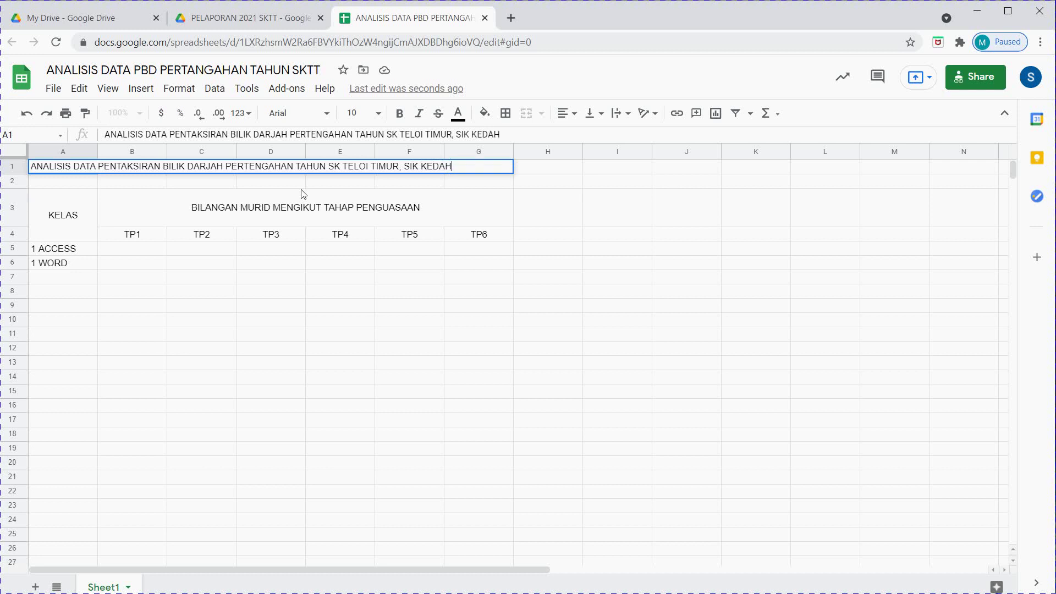
left_click(501, 351)
- Merge cells A1 to G1 for the sheet title and increase the height of row 1
left_click_drag(60, 172, 490, 165)
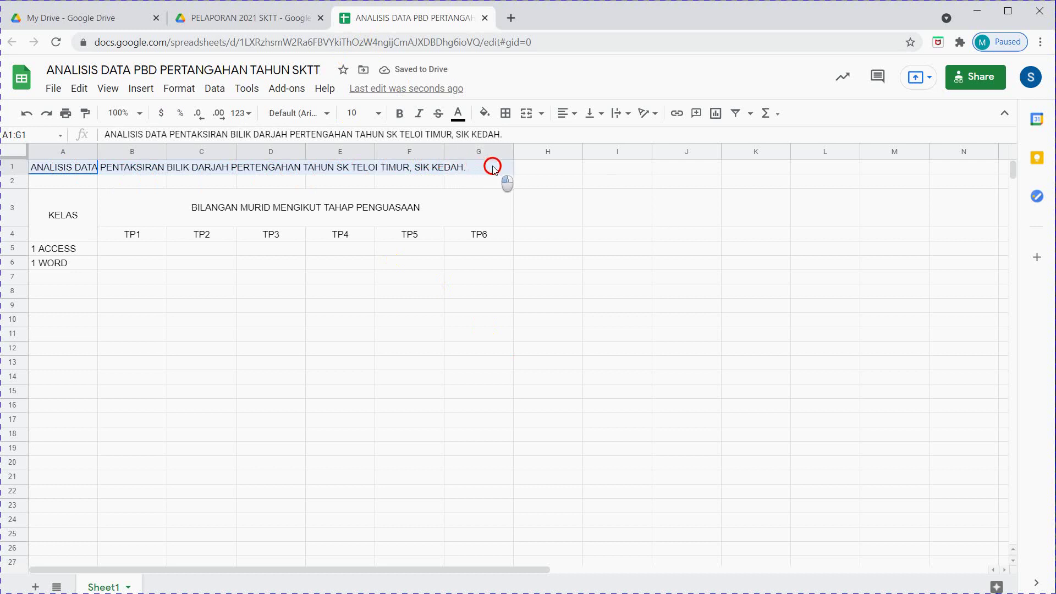
left_click(526, 113)
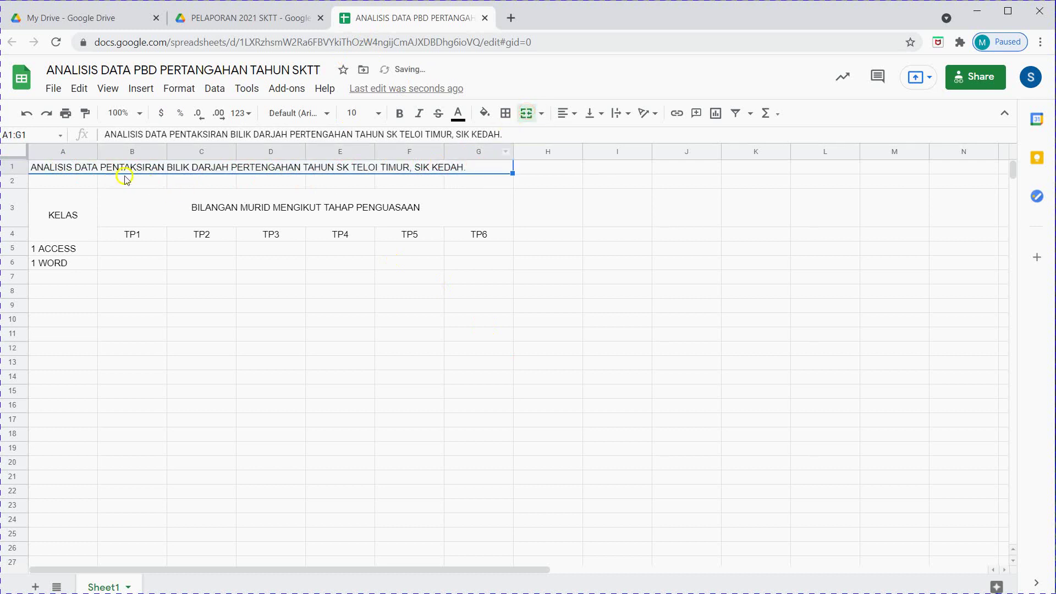
left_click_drag(20, 174, 24, 191)
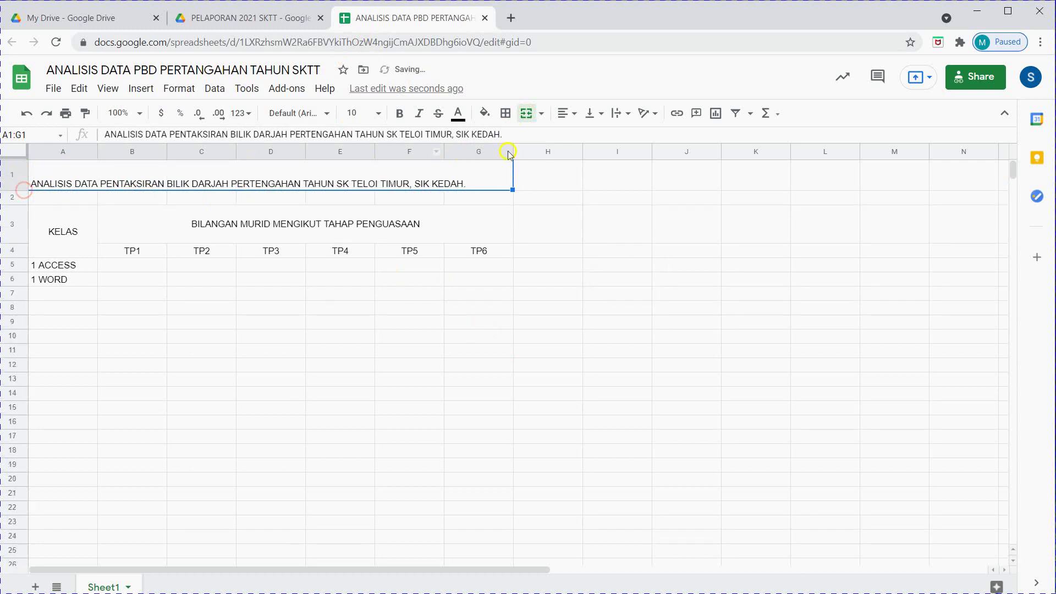
- Align the merged title in row 1 vertically to the middle and centre it horizontally
left_click(598, 113)
left_click(607, 139)
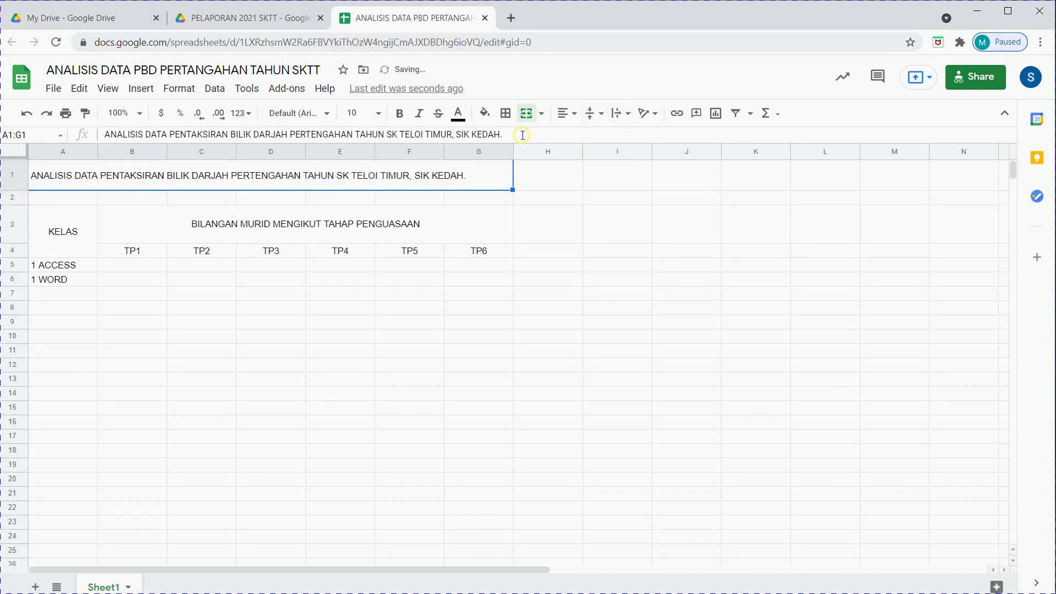
left_click(561, 122)
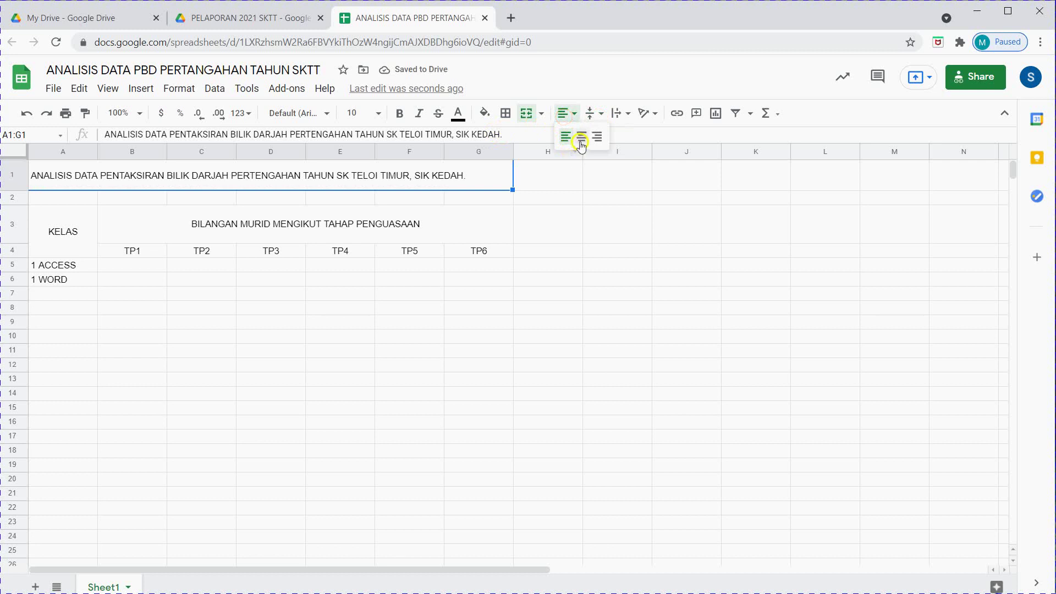
left_click(582, 141)
- Enter the subtitle BAHAS A MELAYU TAHUN 1 in cell A2, below the main title
left_click(57, 199)
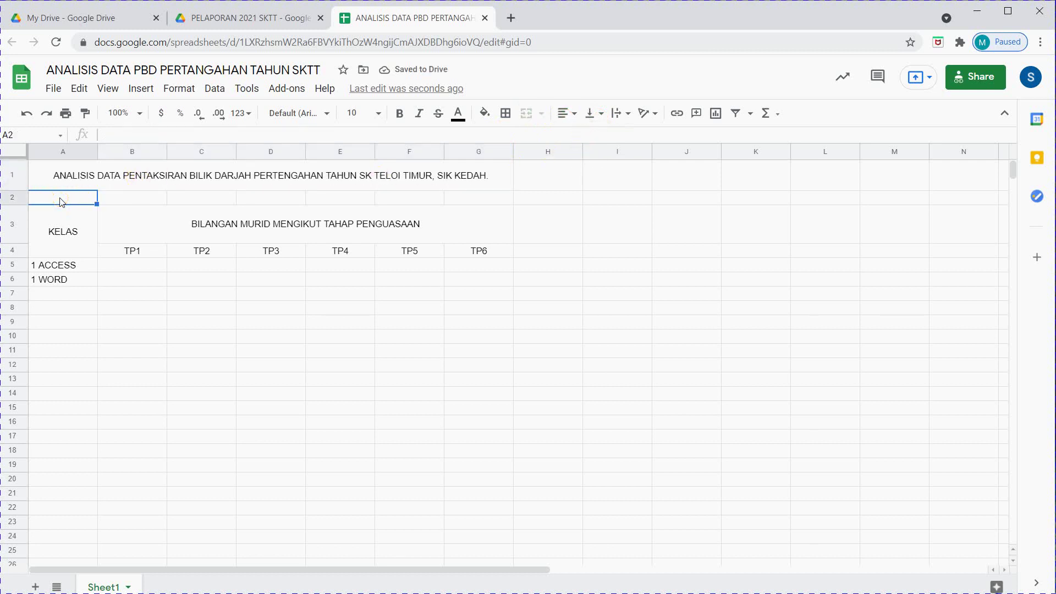
type("BAHASA")
key("BackSpace")
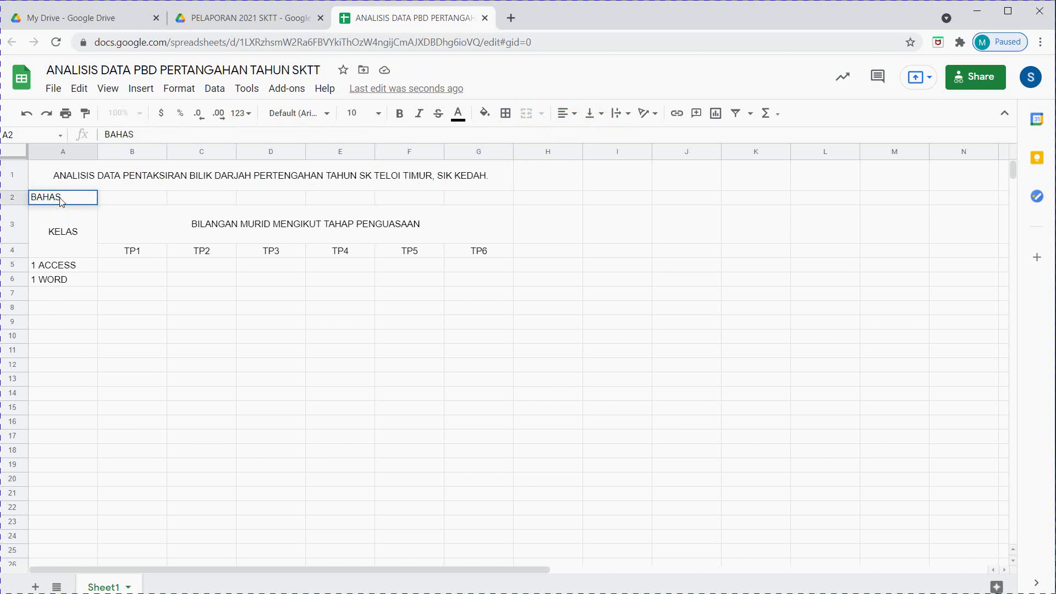
type("A MELAYU ")
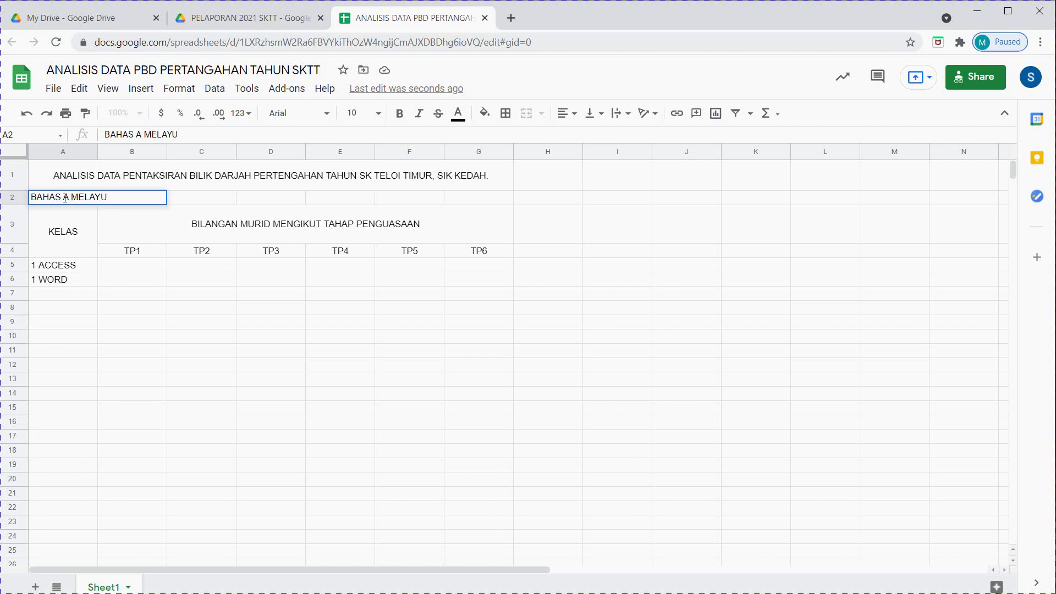
type("TAHUN 1")
left_click(155, 348)
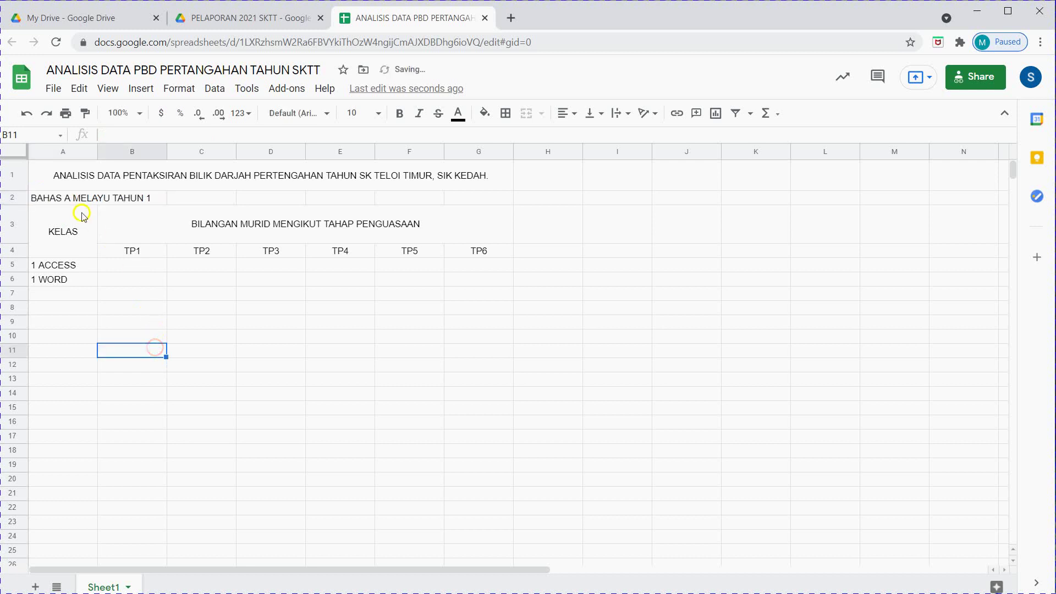
- Merge cells A2 to G2 and centre the subject subtitle horizontally across them
left_click_drag(63, 199, 480, 199)
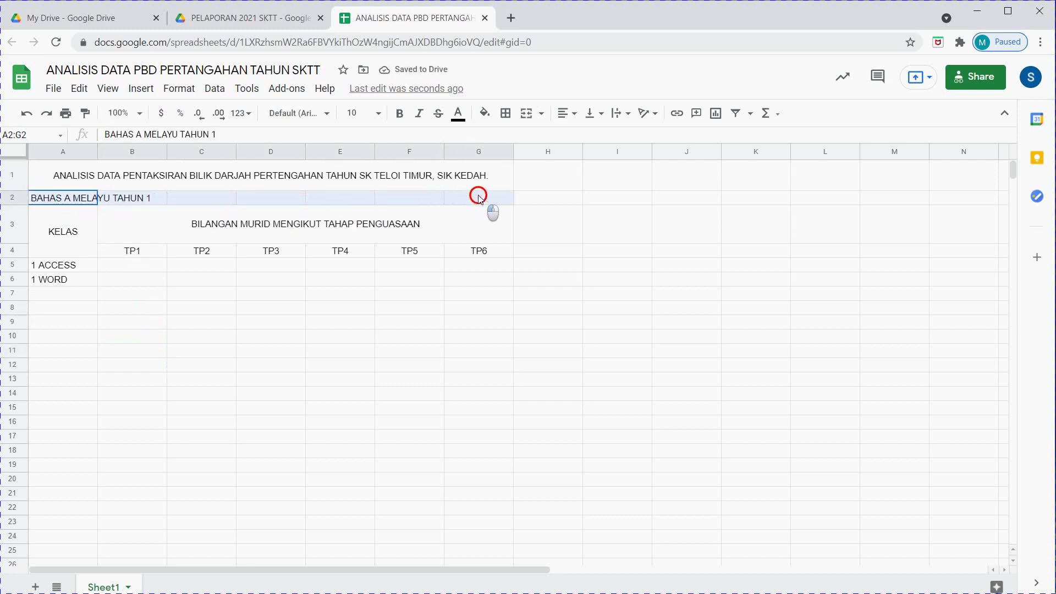
left_click(526, 112)
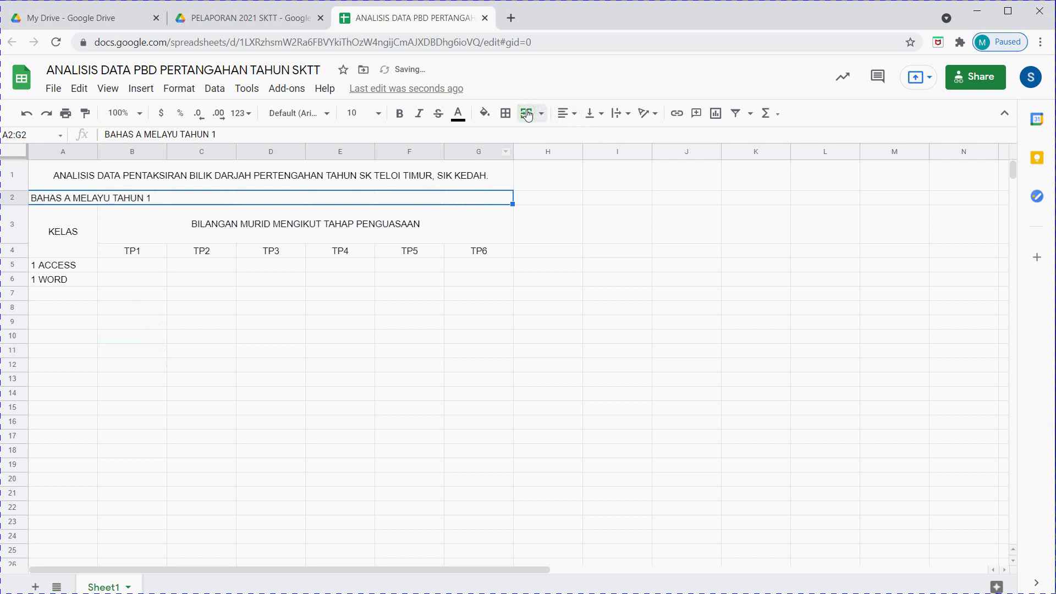
left_click(566, 113)
left_click(581, 137)
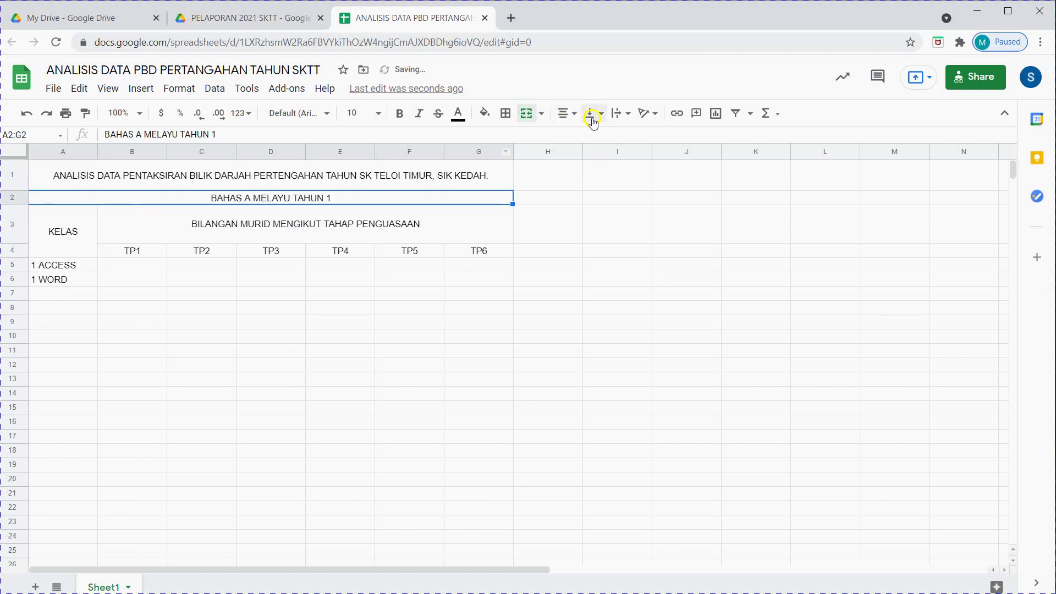
- Align the merged subtitle vertically to the middle and increase the height of row 2
left_click(593, 115)
left_click(607, 138)
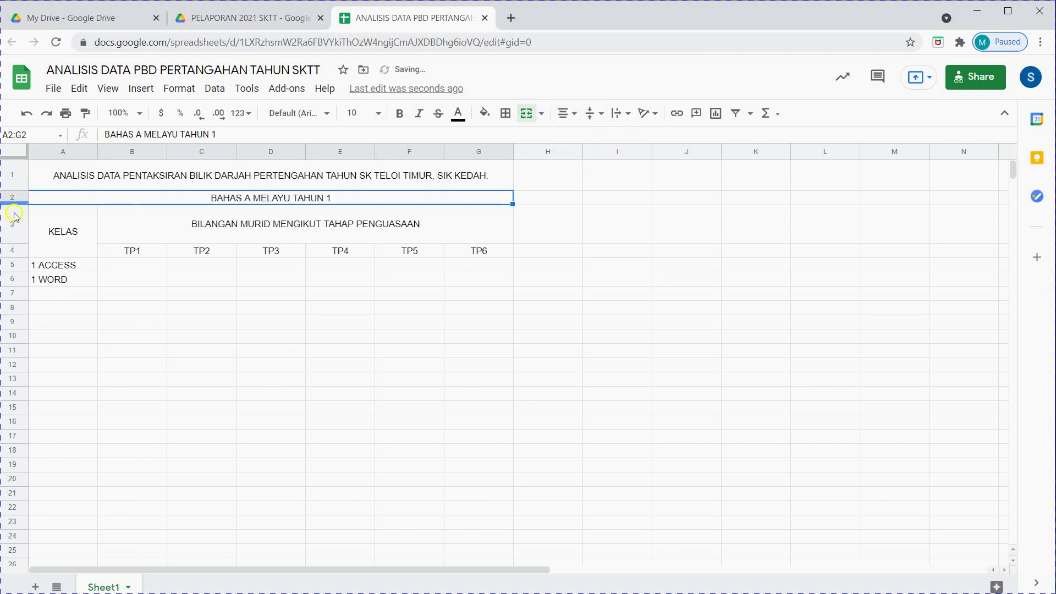
left_click_drag(19, 204, 18, 216)
- Enter the heading JUMLAH in cell H3, beside the merged BILANGAN MURID heading
left_click_drag(83, 242, 525, 261)
left_click(528, 243)
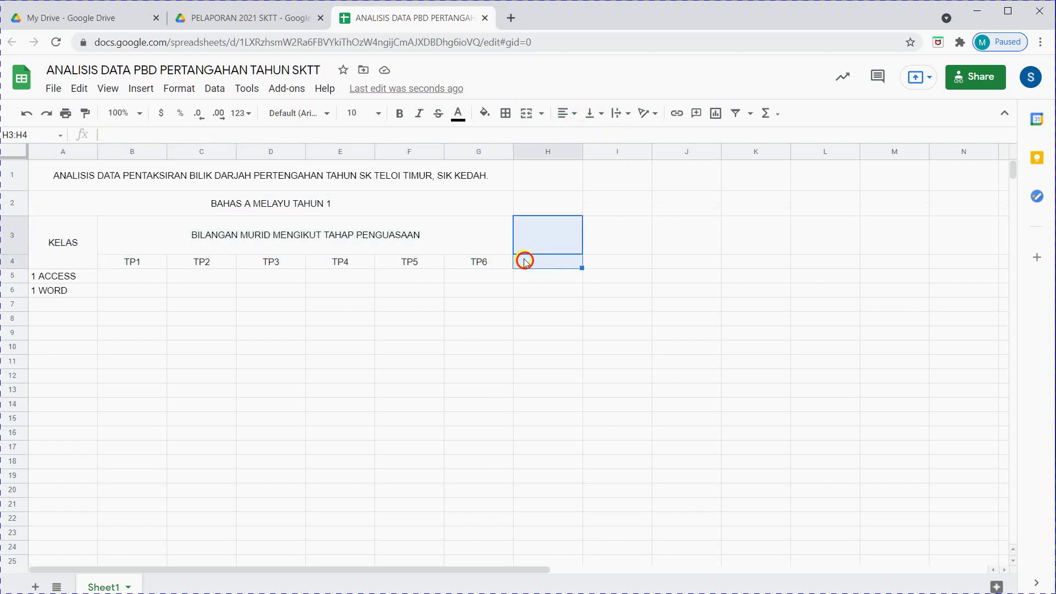
left_click(528, 240)
type("JUMLAH")
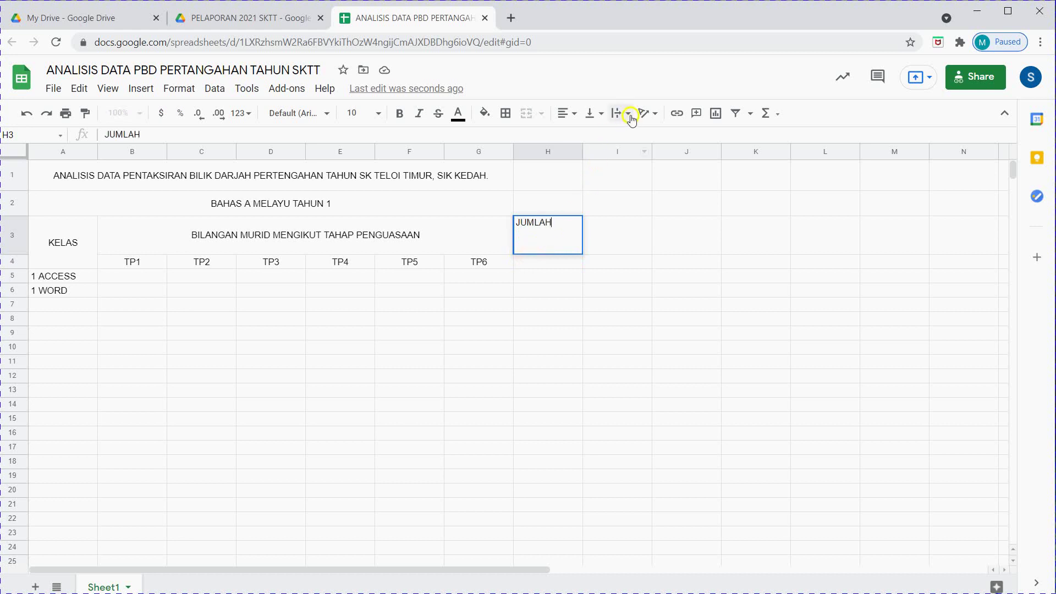
left_click(559, 276)
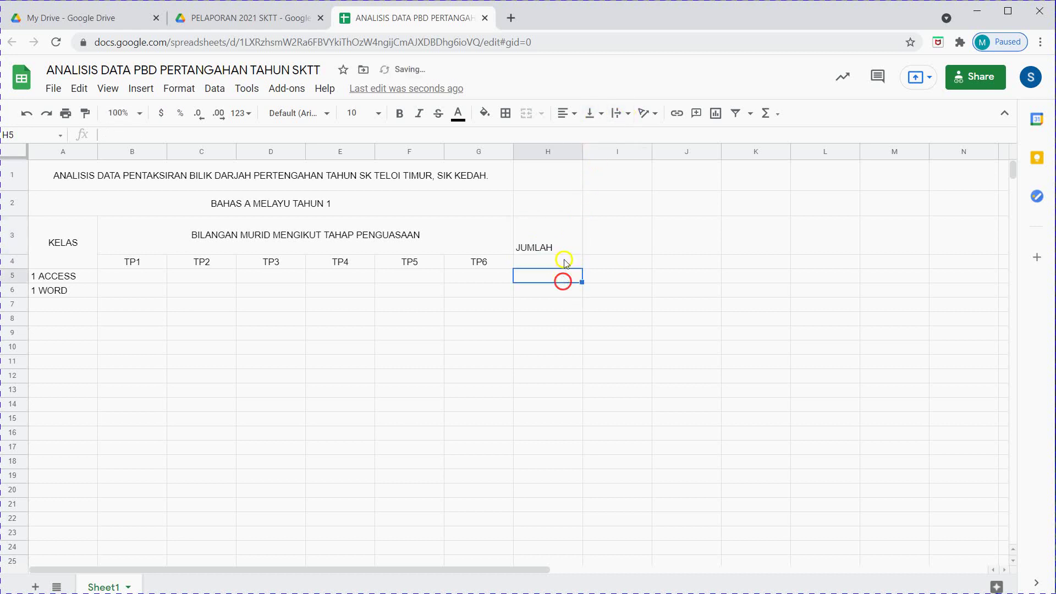
- Centre the JUMLAH heading horizontally and merge cells H3 and H4
left_click_drag(557, 243, 550, 262)
left_click(566, 114)
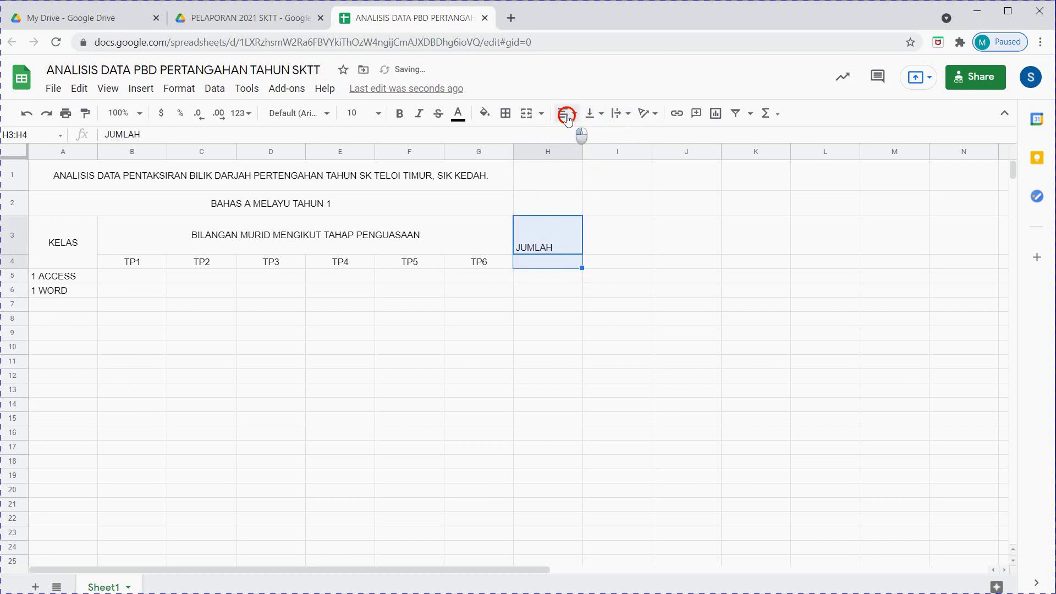
left_click(581, 138)
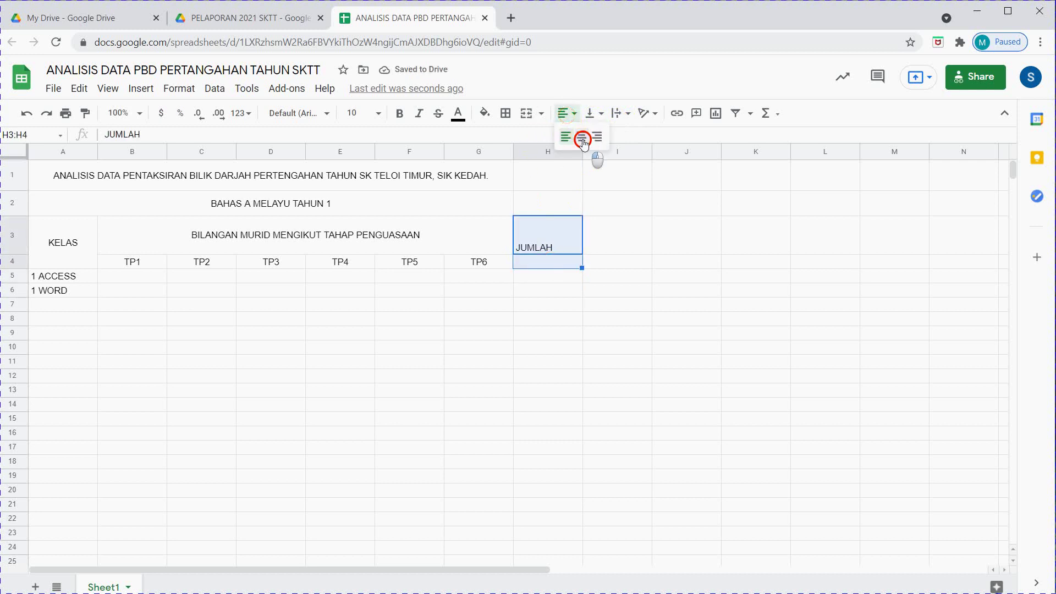
left_click(528, 116)
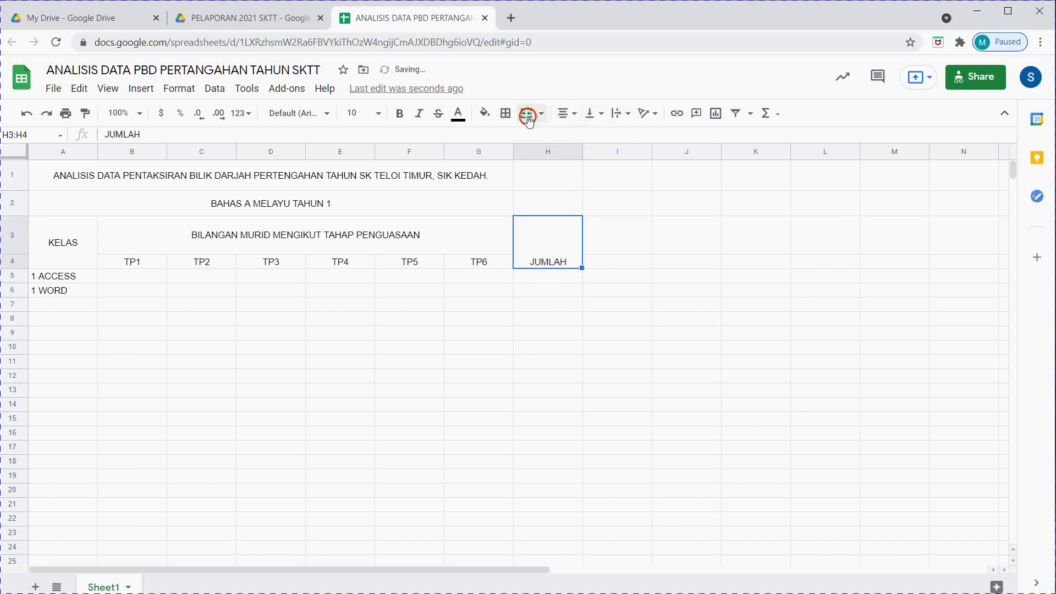
- Align the merged JUMLAH heading vertically to the middle and increase the height of rows 5 and 6
left_click(617, 113)
left_click(593, 114)
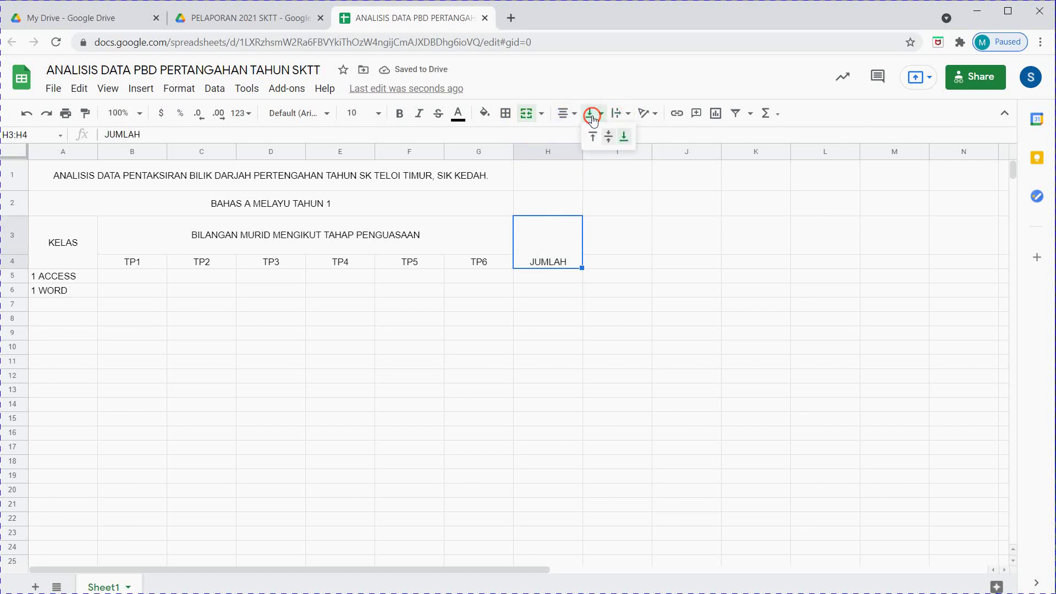
left_click(607, 138)
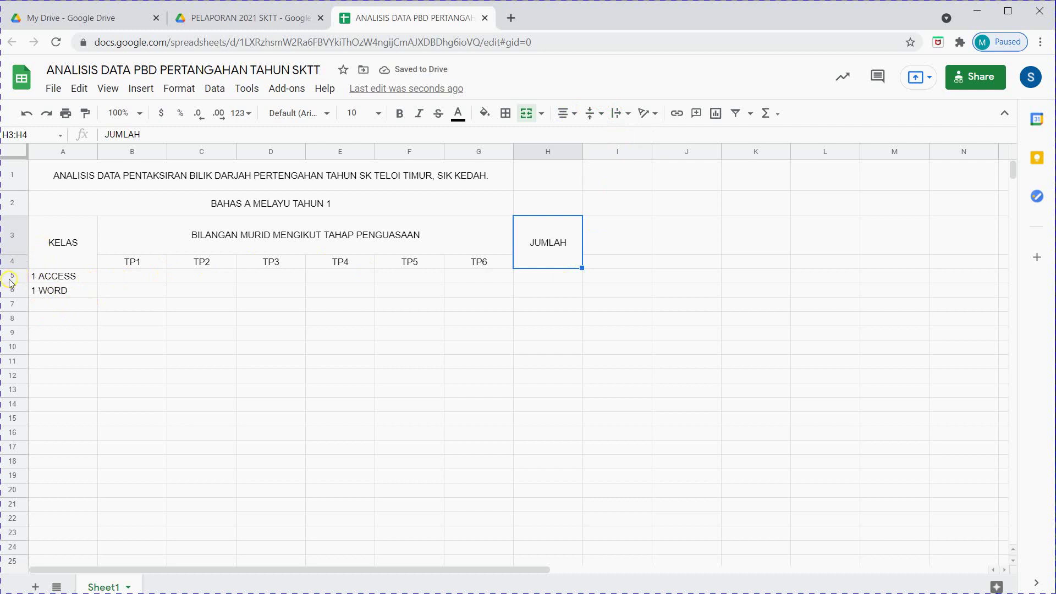
left_click_drag(25, 282, 21, 316)
left_click(259, 329)
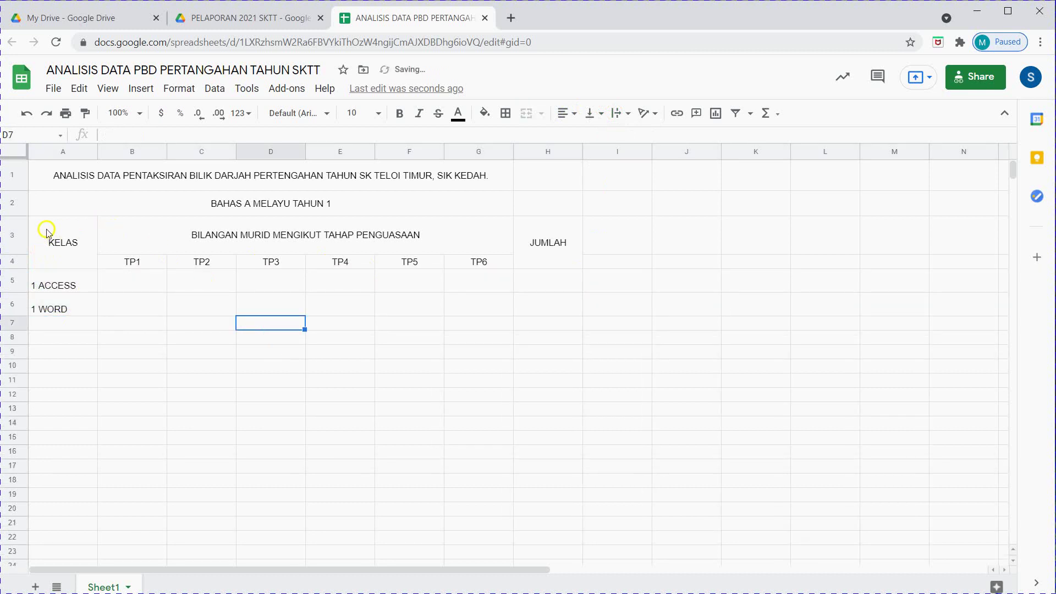
- Apply all borders to the table range A3:H6
left_click_drag(61, 237, 546, 306)
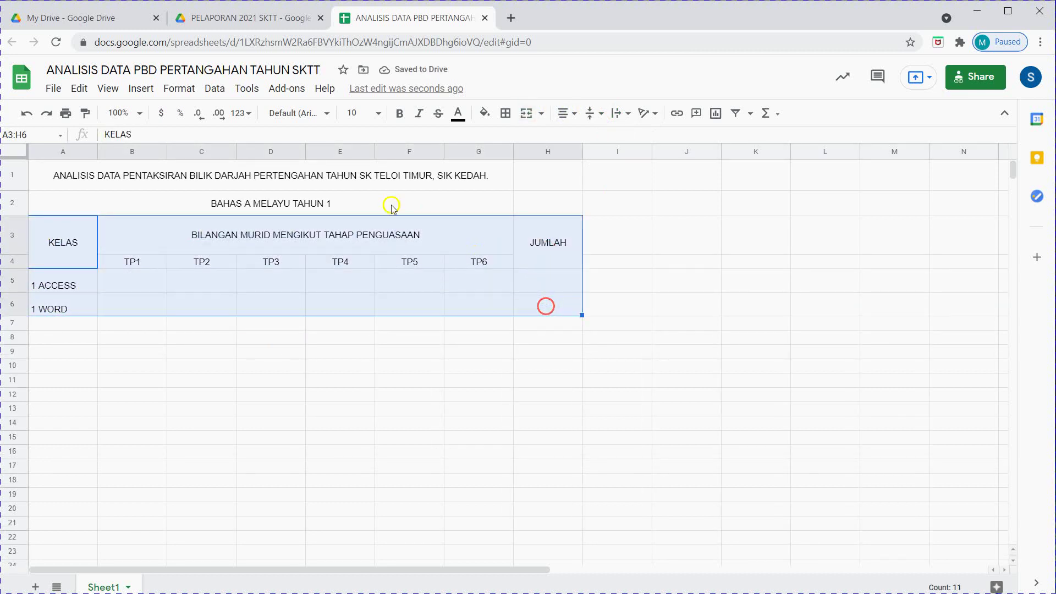
left_click(502, 114)
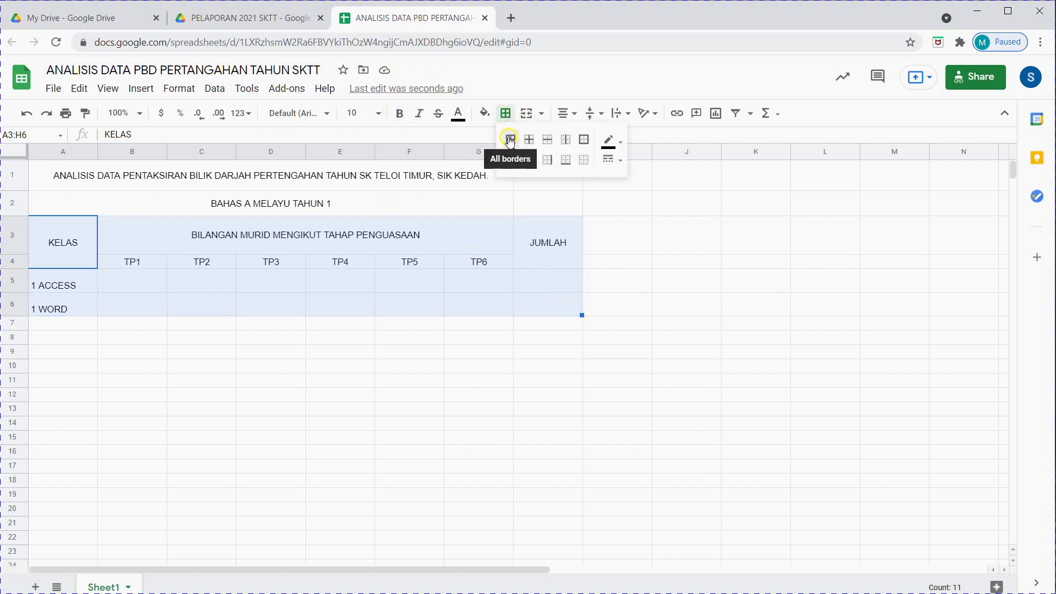
left_click(511, 139)
left_click(214, 416)
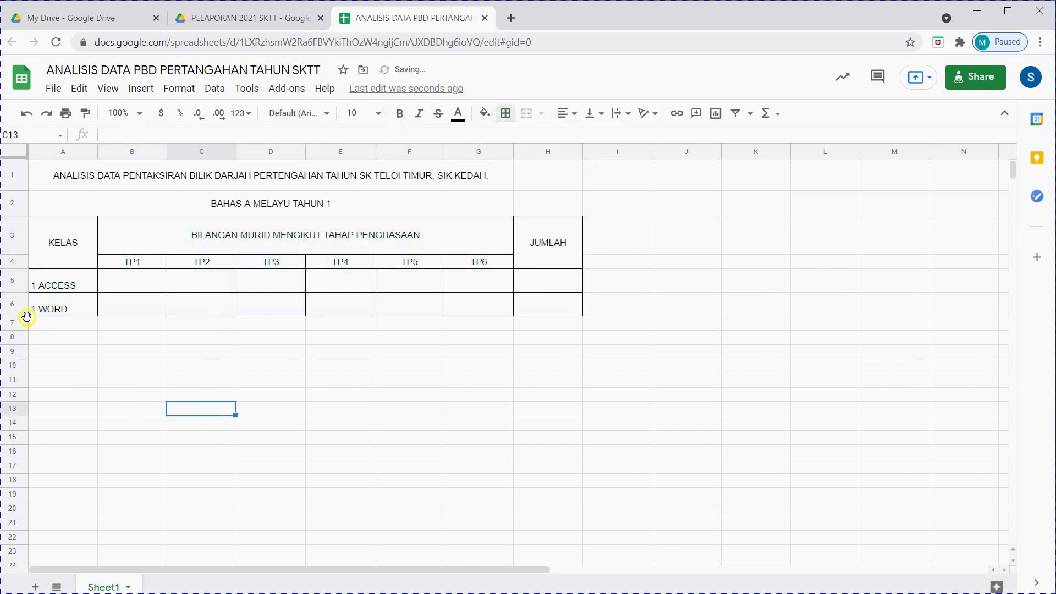
left_click(397, 409)
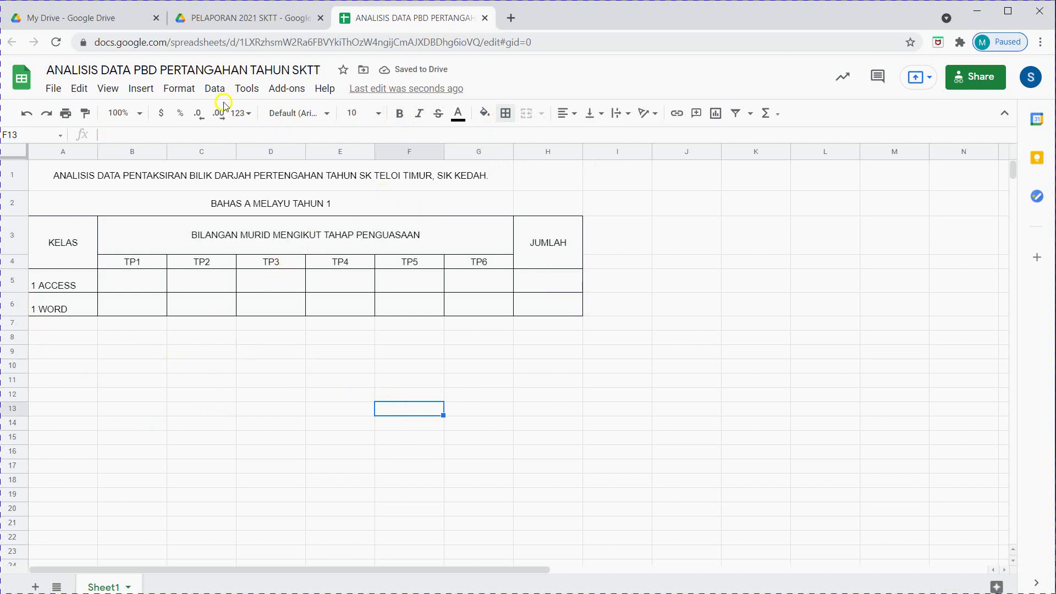
left_click(180, 393)
- Select cell B5 and open the 1 WORD and 1 ACCESS spreadsheets from Drive's PERTENGAHAN TAHUN 2021 folder inside TAHUN 1
left_click(123, 286)
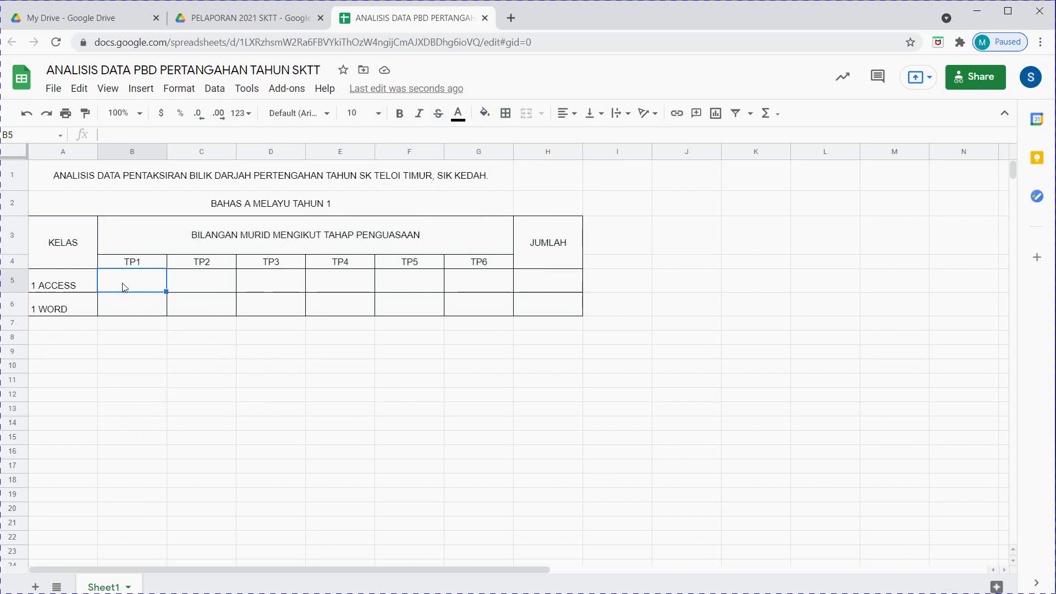
left_click(211, 17)
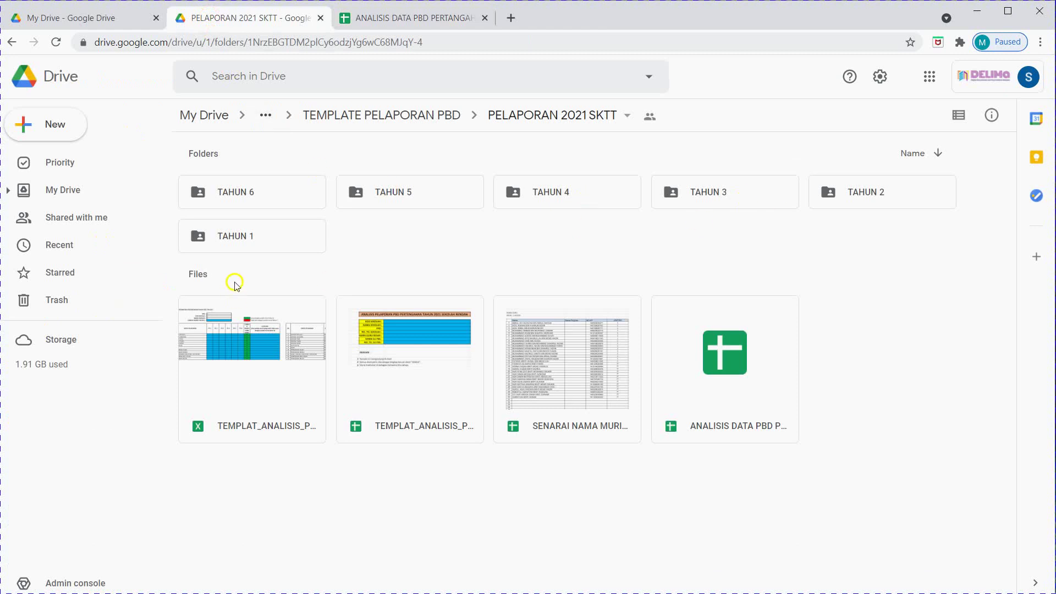
double_click(230, 248)
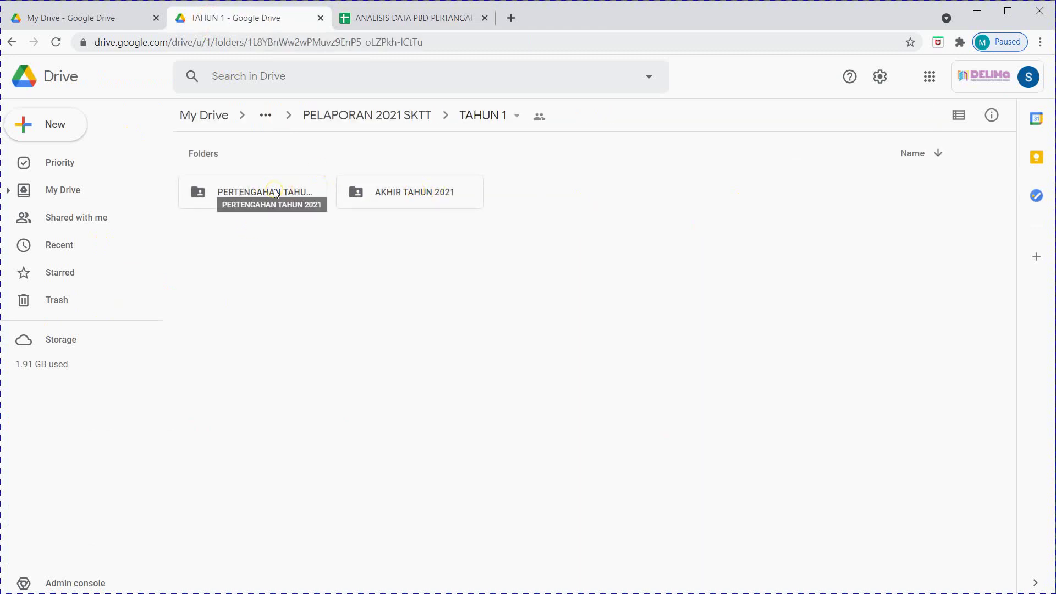
double_click(268, 193)
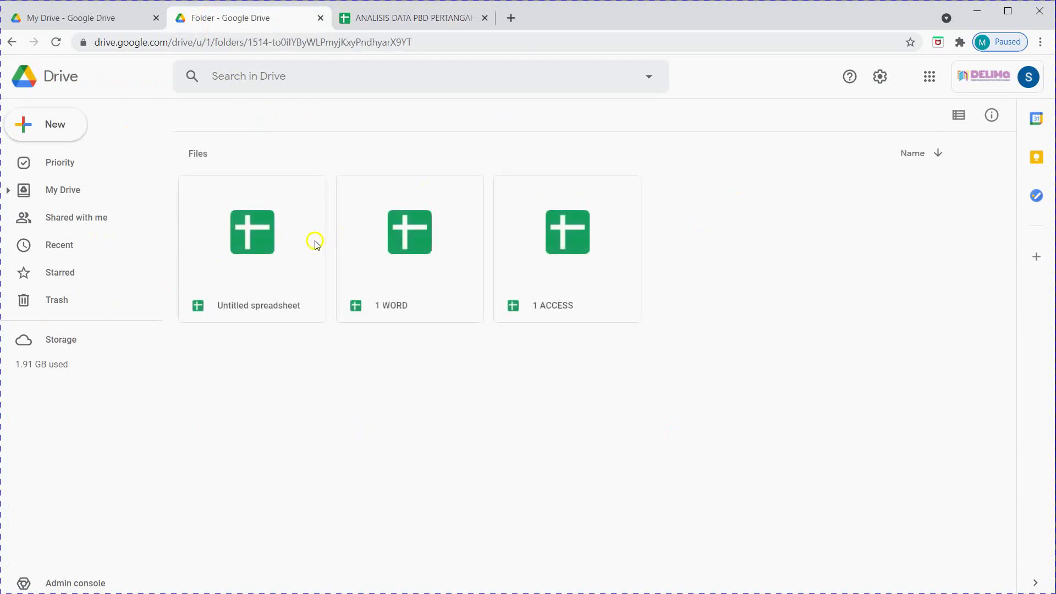
double_click(404, 241)
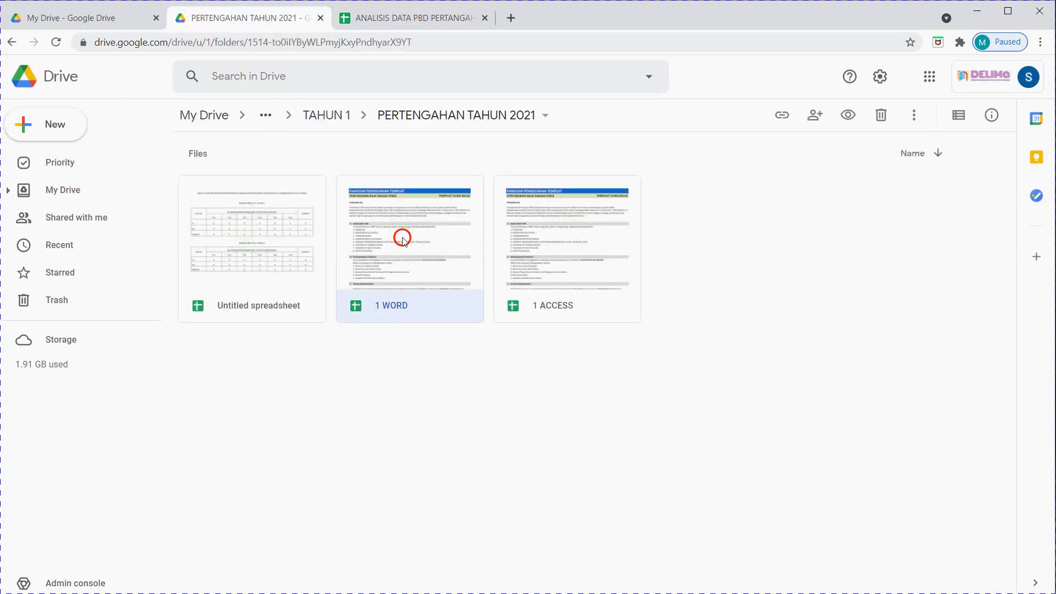
left_click(282, 15)
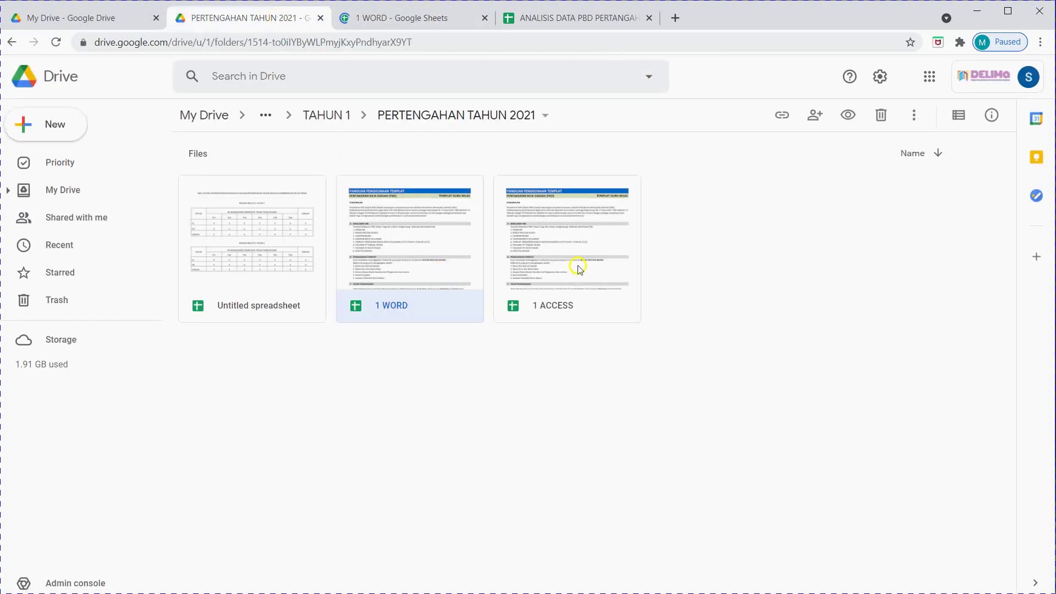
double_click(578, 267)
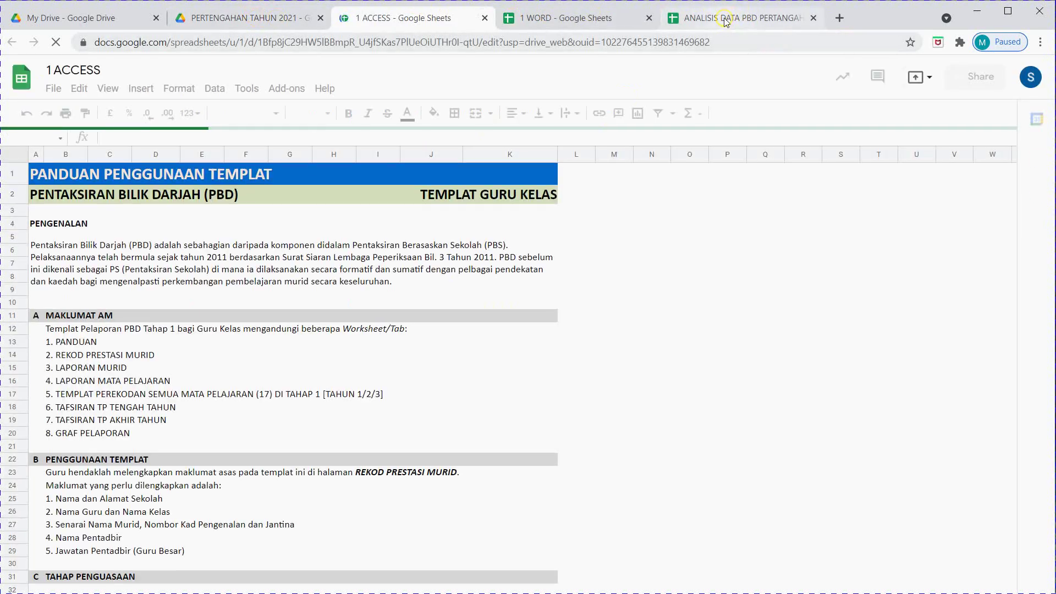
- Return to the PBD analysis spreadsheet and begin an IMPORTRANGE formula with an opening quotation mark in cell B5
left_click(697, 20)
left_click(595, 15)
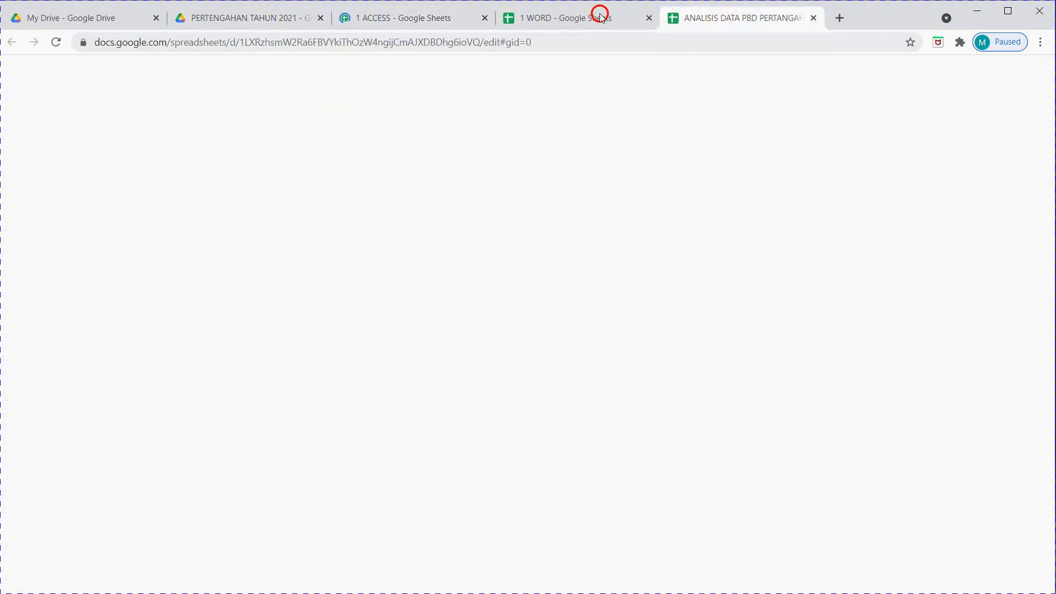
left_click(421, 15)
left_click(714, 11)
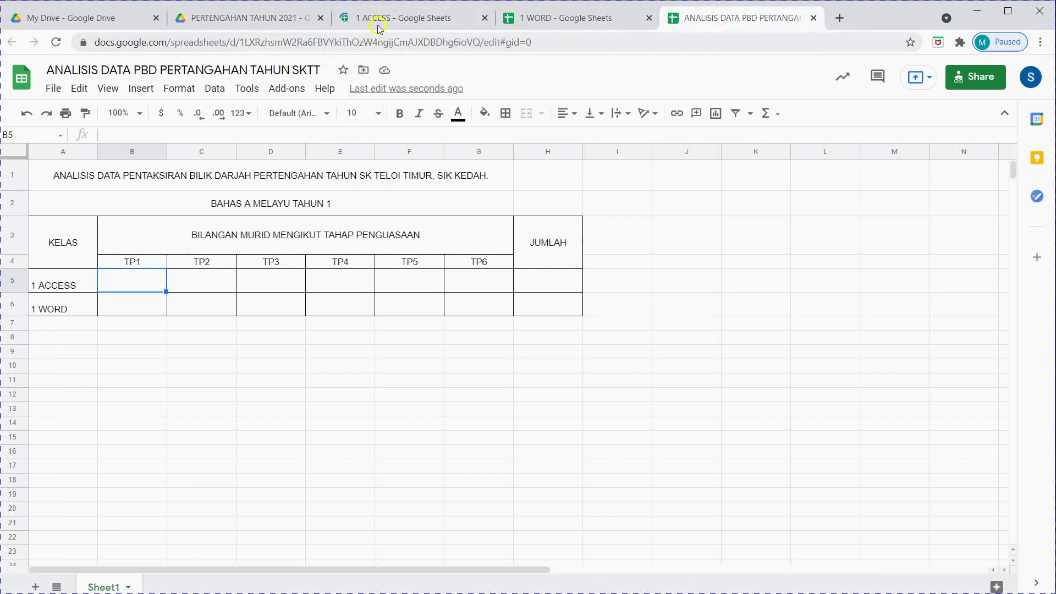
left_click(142, 134)
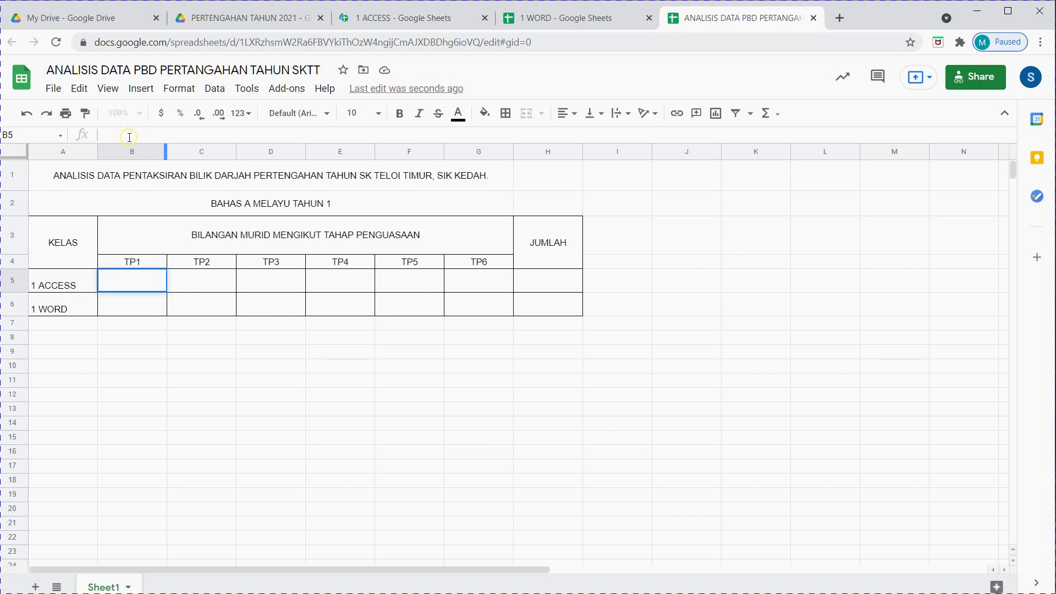
type("=")
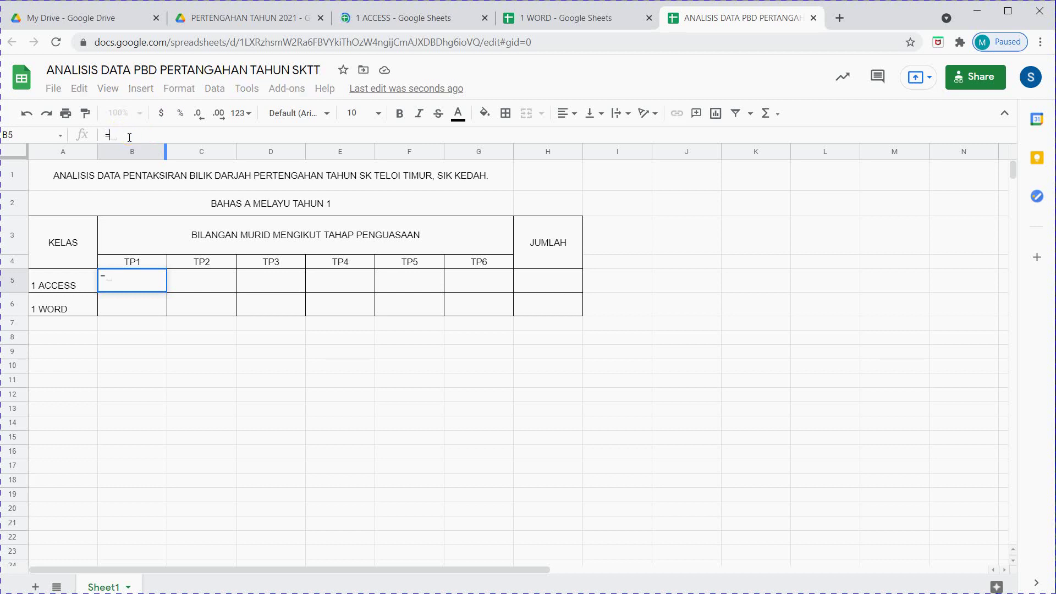
type("IMPORT")
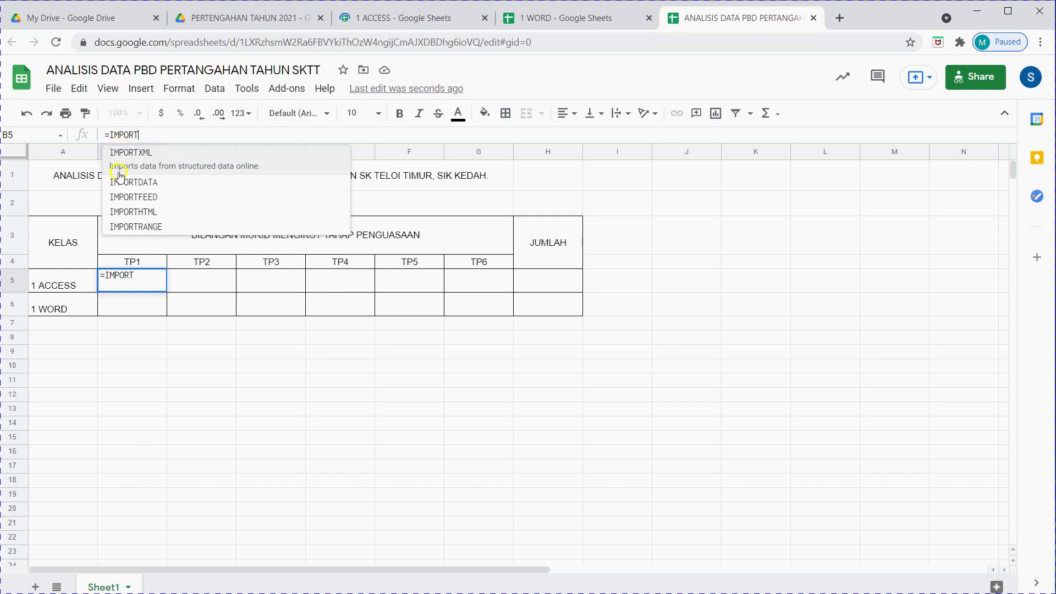
left_click(131, 212)
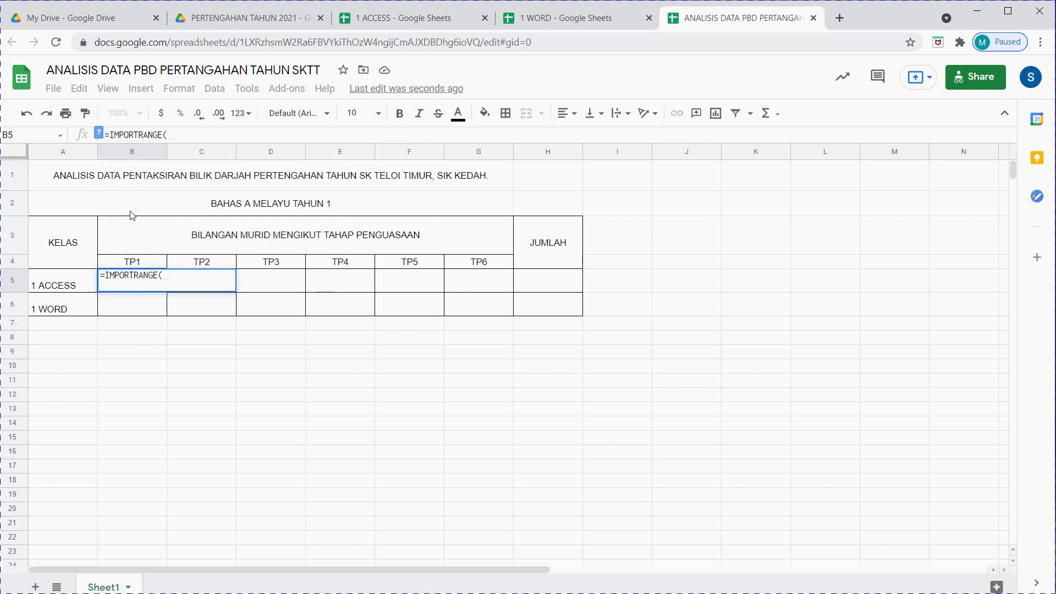
type("\"")
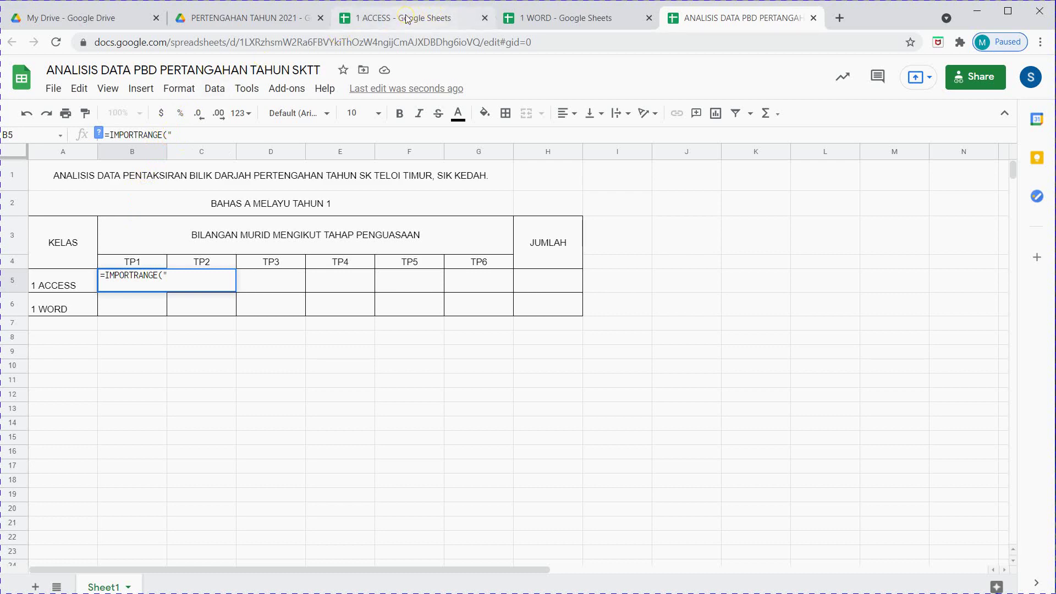
- Open the GRAF PELAPORAN sheet in the 1 ACCESS spreadsheet and dismiss the news notification
left_click(422, 21)
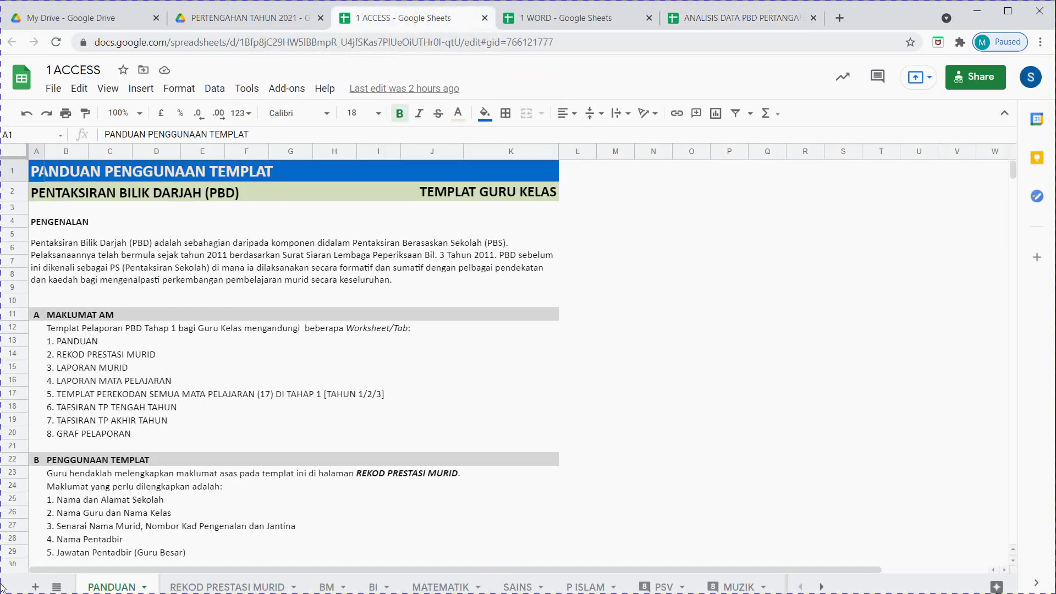
left_click_drag(47, 573, 67, 574)
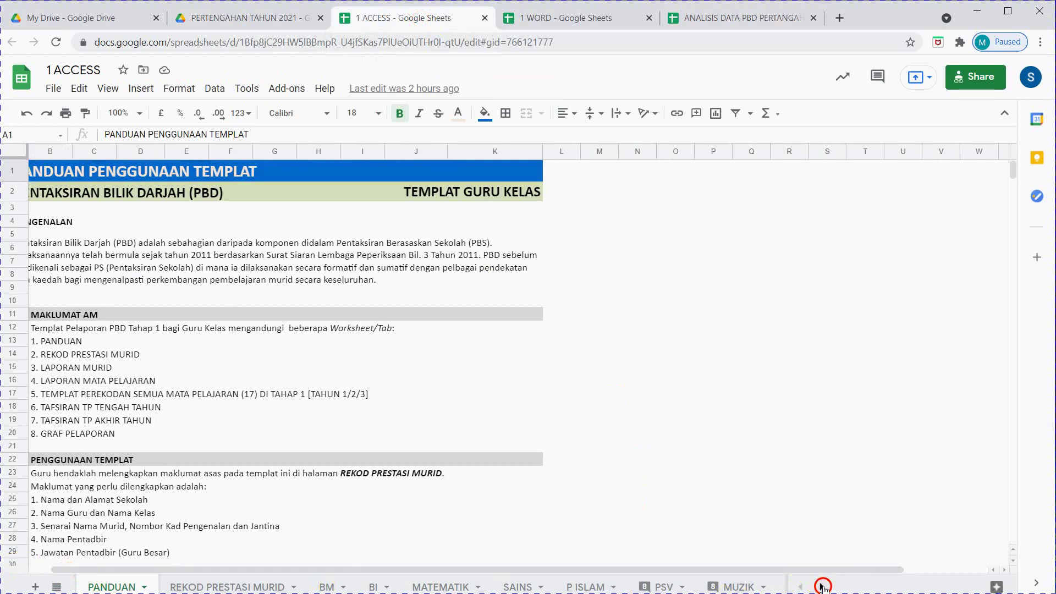
left_click(823, 585)
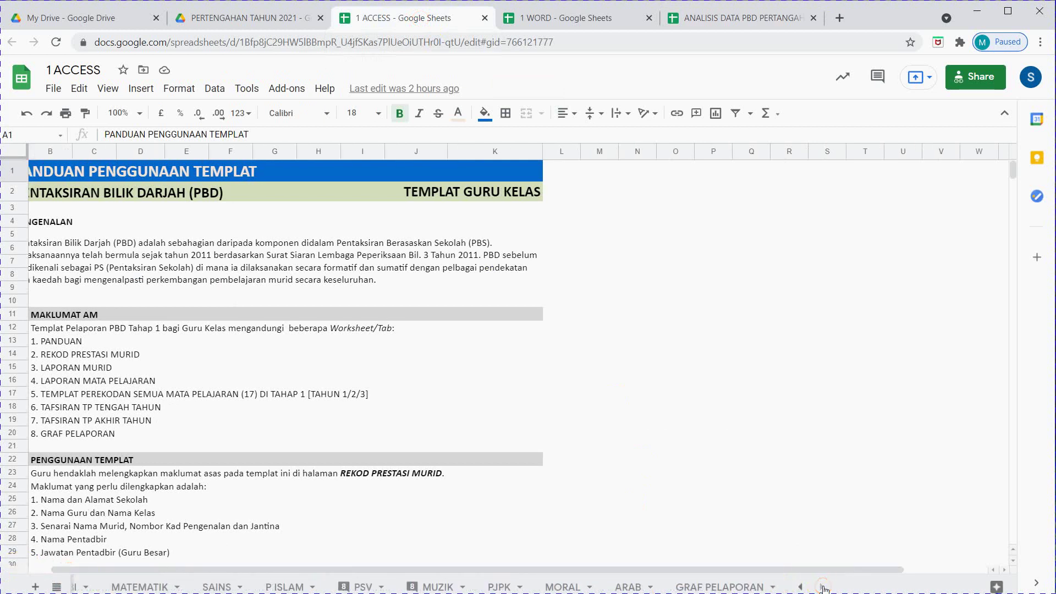
left_click(716, 588)
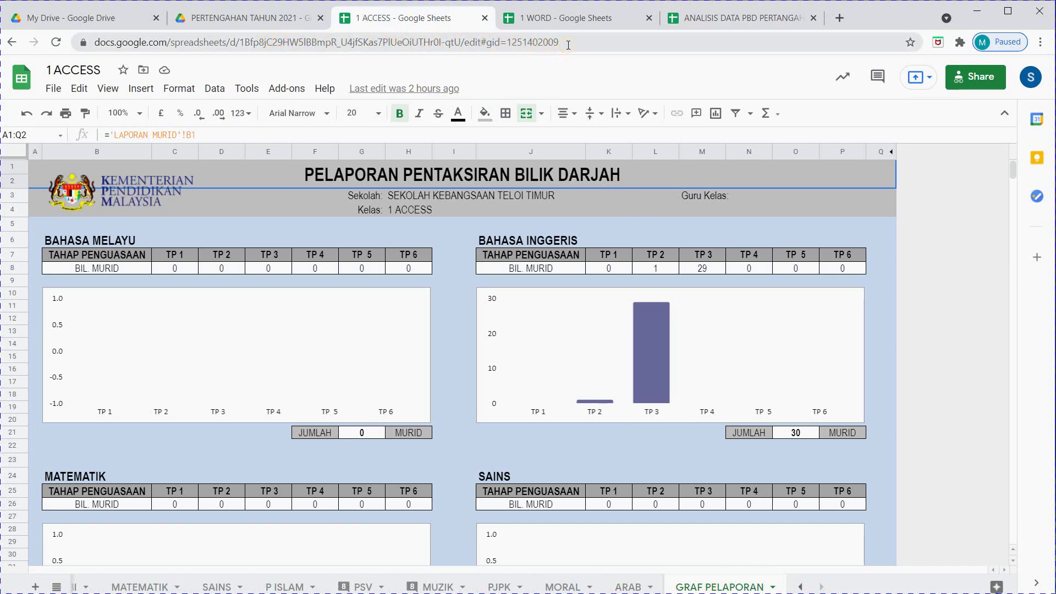
left_click(632, 588)
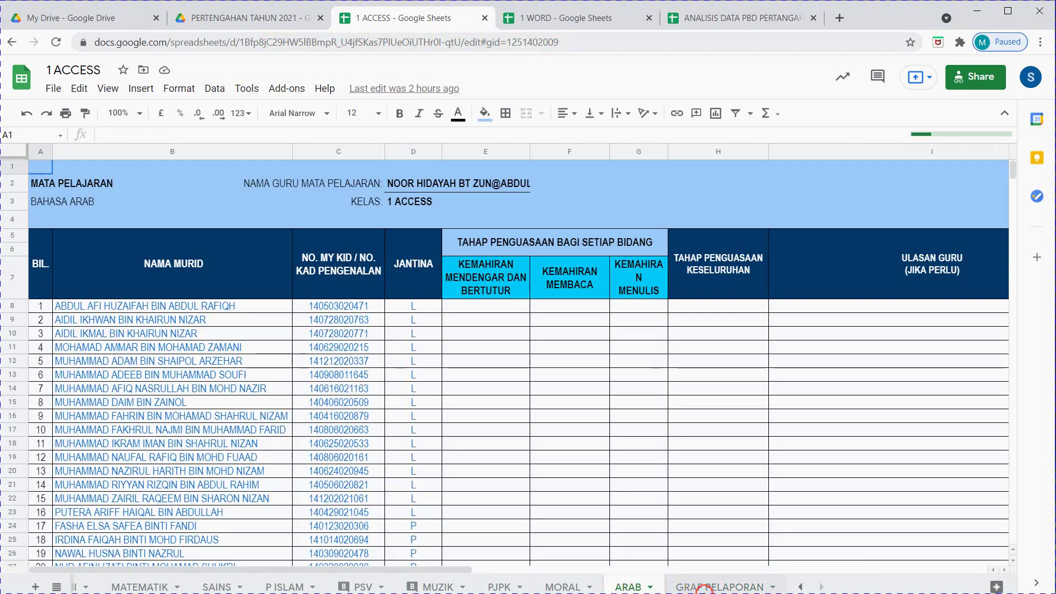
left_click(702, 588)
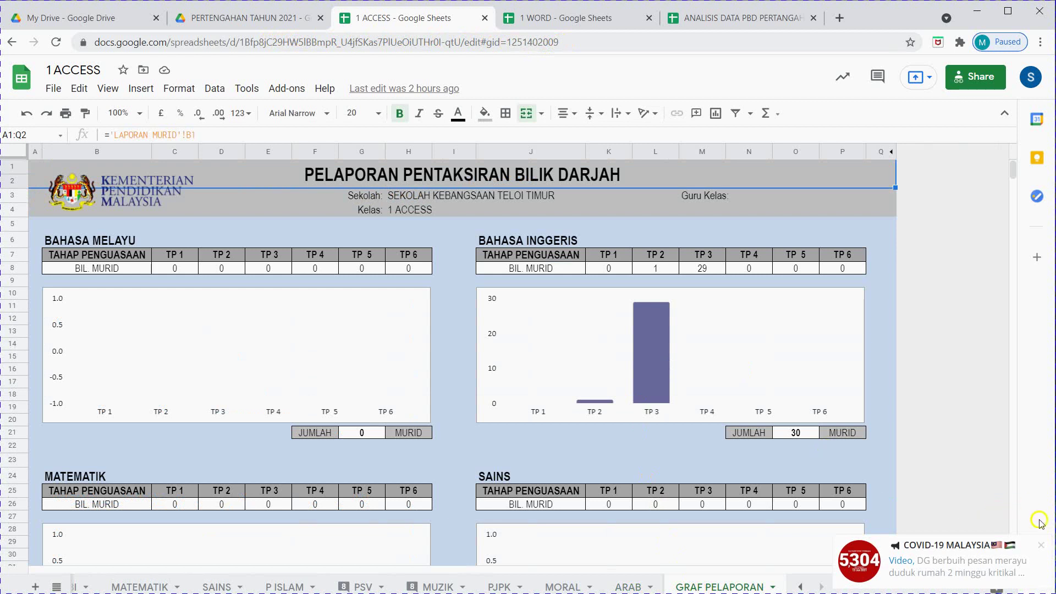
left_click(1041, 546)
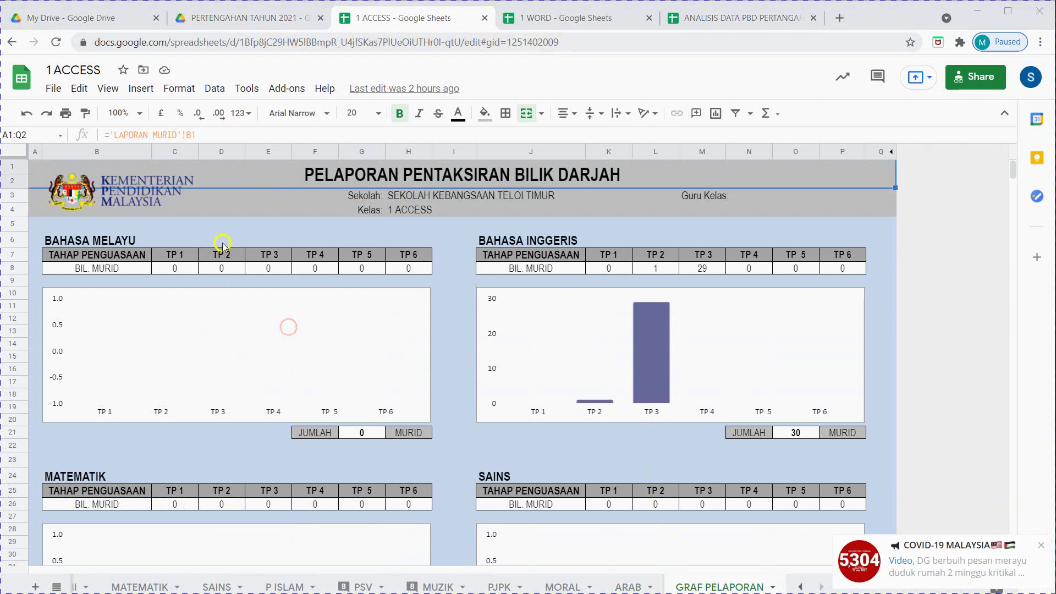
- Copy the 1 ACCESS spreadsheet's URL into B5's IMPORTRANGE formula, ending it at /edit with a closing quotation mark
left_click(211, 43)
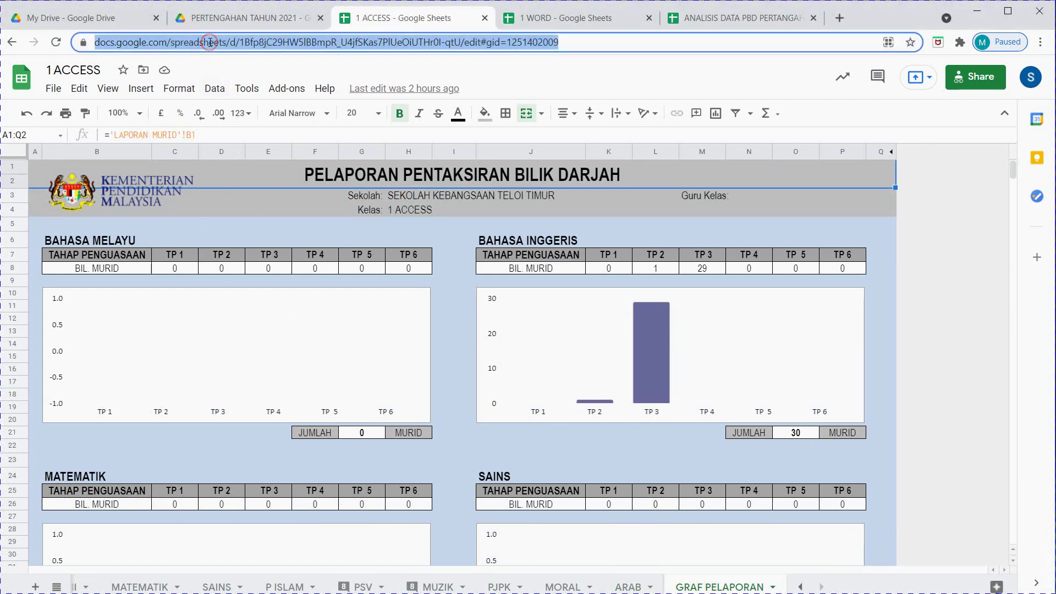
right_click(210, 43)
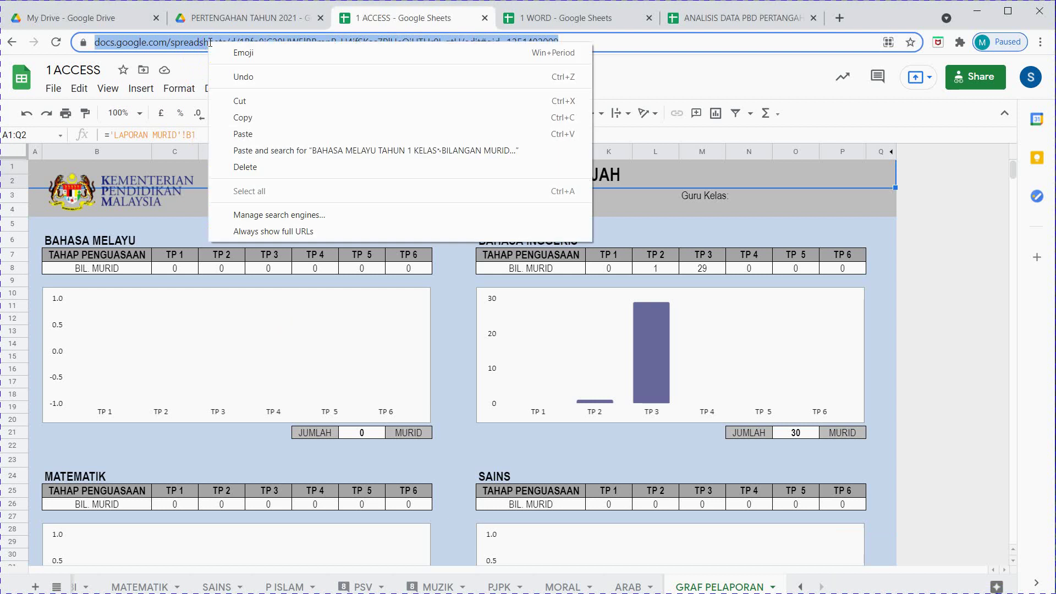
left_click(238, 117)
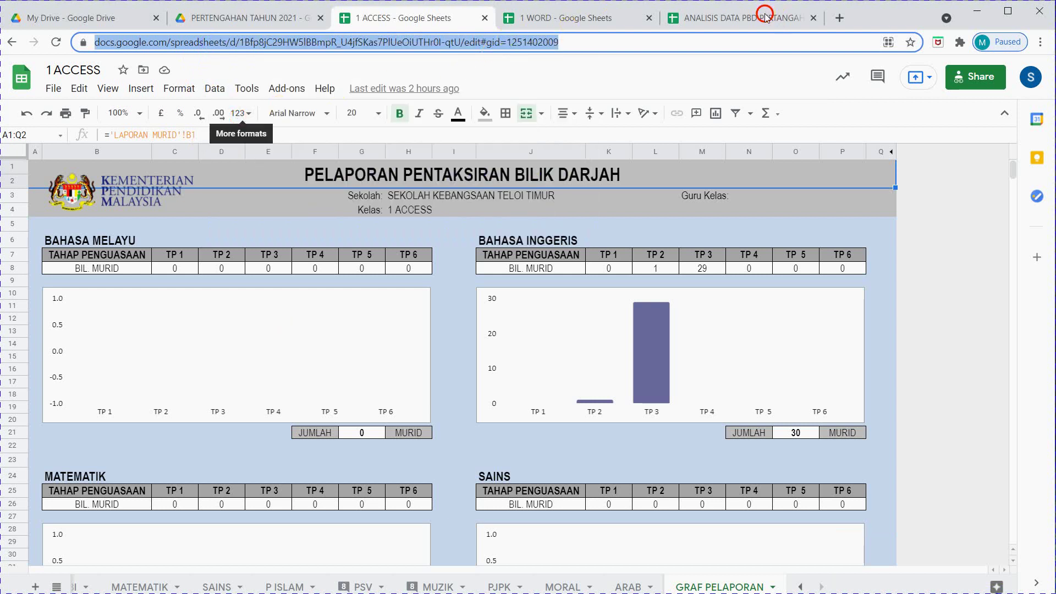
left_click(731, 18)
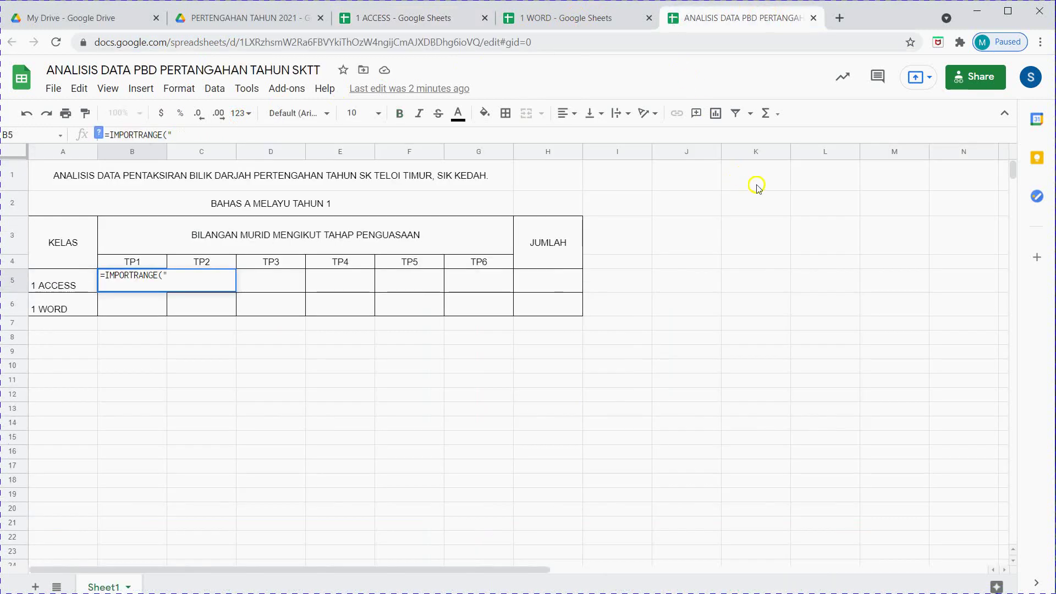
right_click(183, 133)
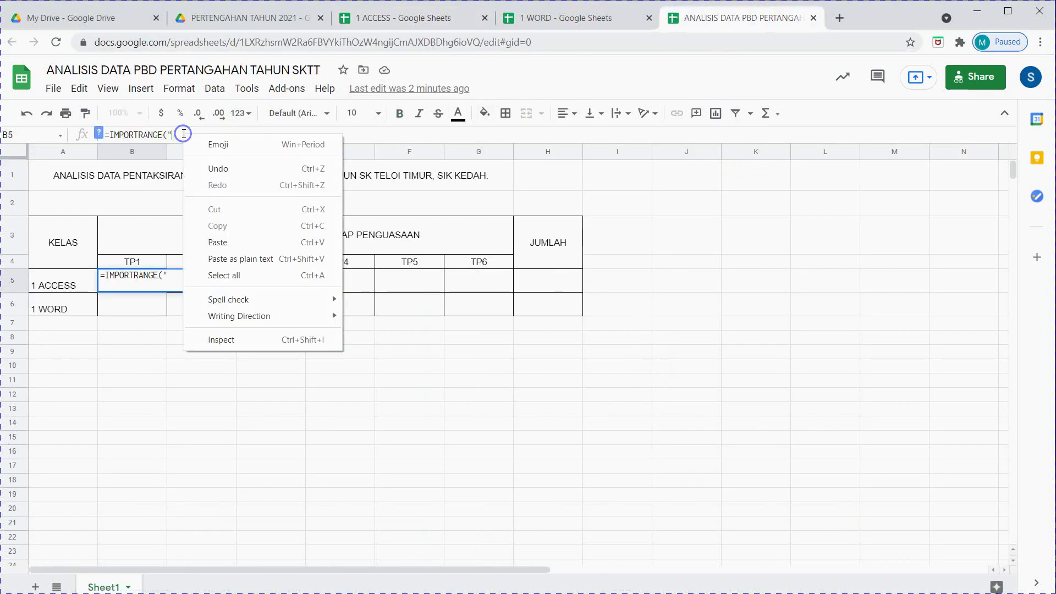
left_click(218, 242)
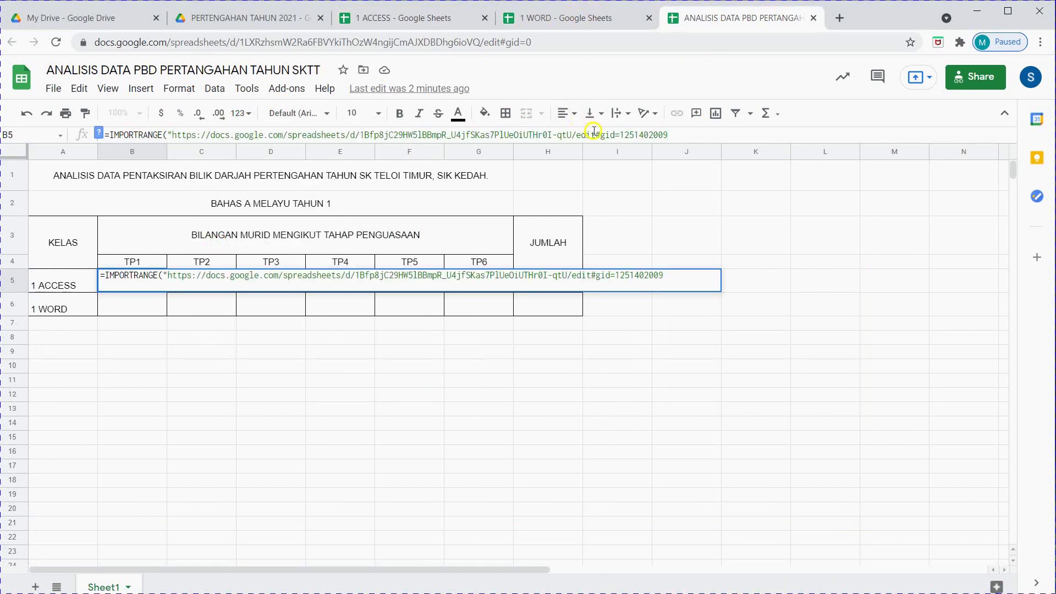
mouse_move(670, 133)
left_mouse_down()
mouse_move(596, 134)
mouse_move(670, 132)
left_mouse_up()
key("BackSpace")
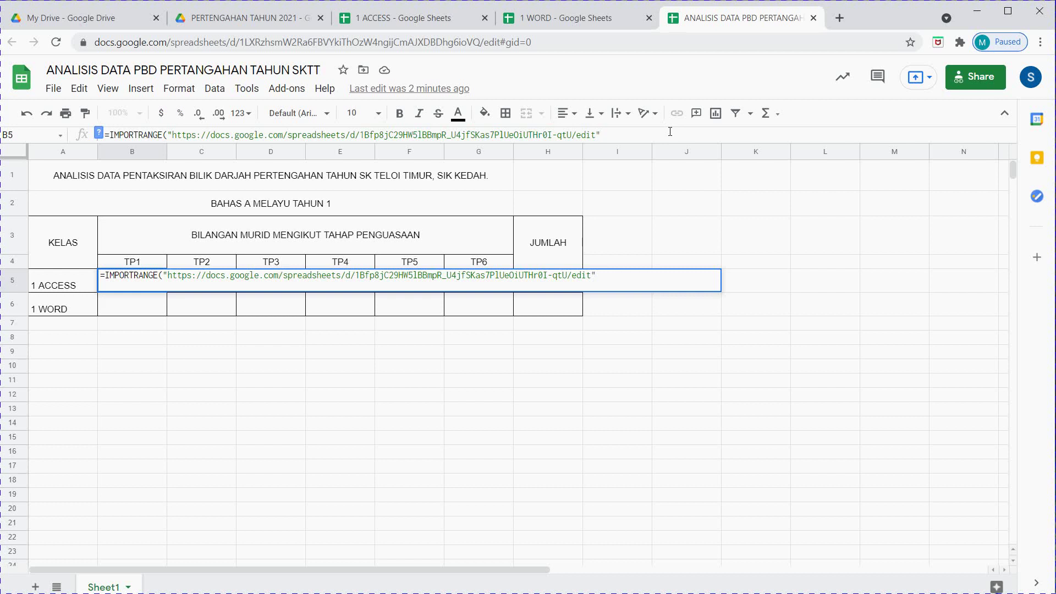
- Add a semicolon, an opening quotation mark and the sheet name GRAF PELAPORAN, copied from the 1 ACCESS spreadsheet, plus an exclamation mark to B5's formula
type(";")
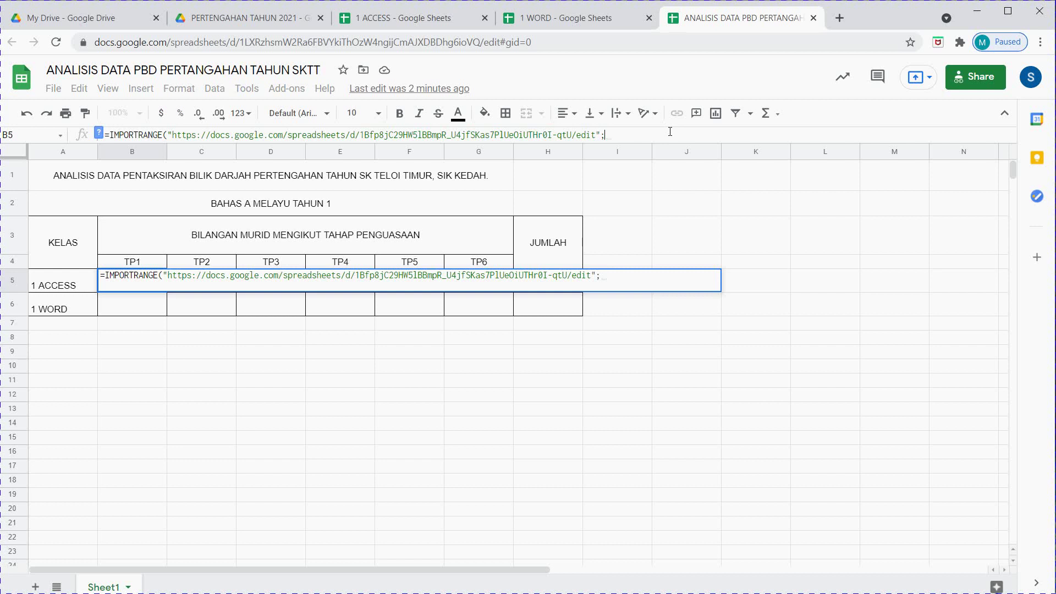
type("\"")
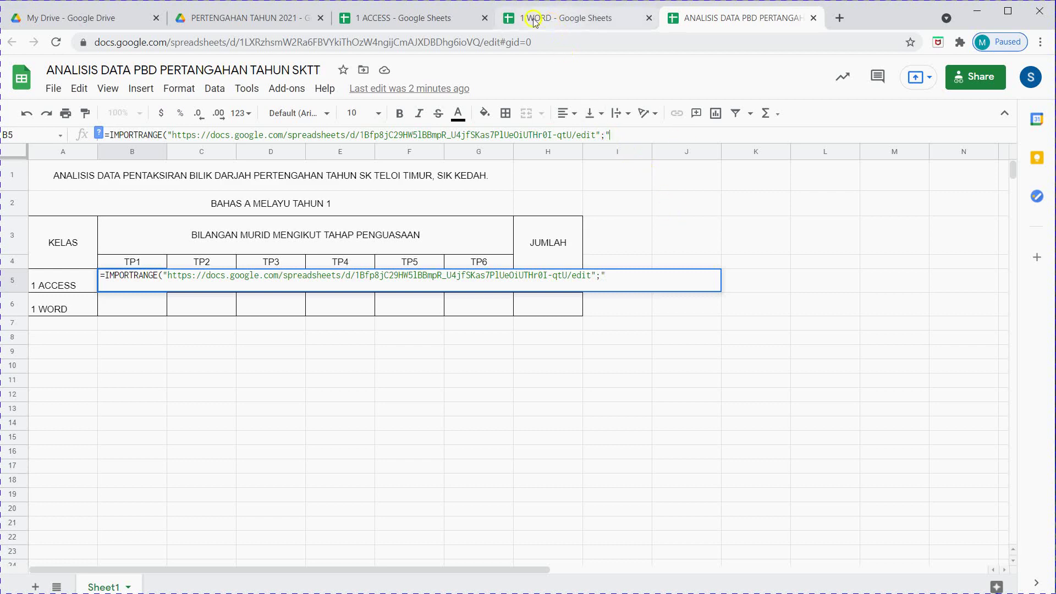
left_click(402, 20)
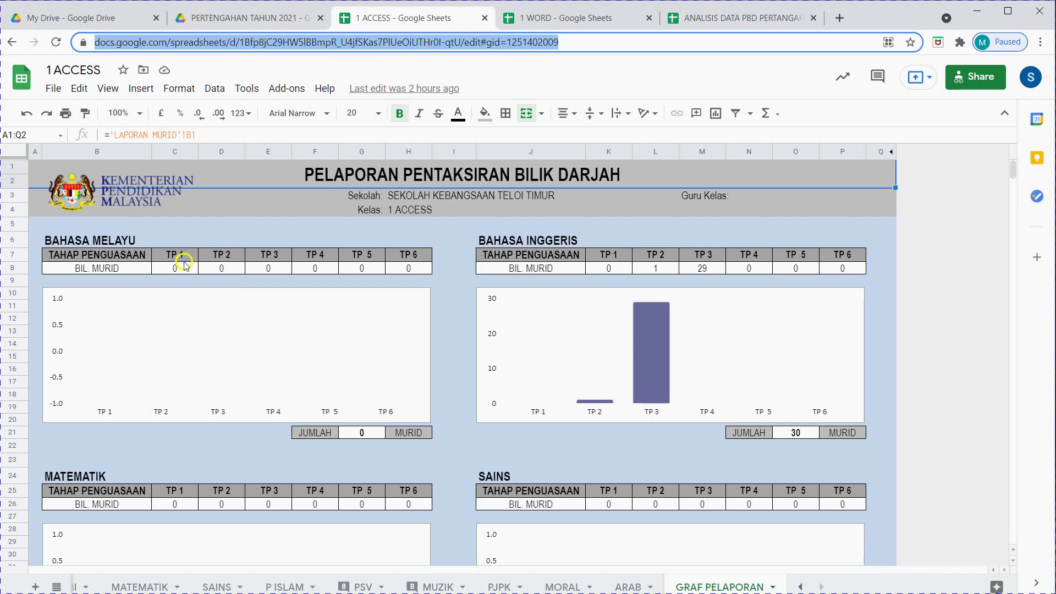
double_click(701, 588)
key("ctrl+c")
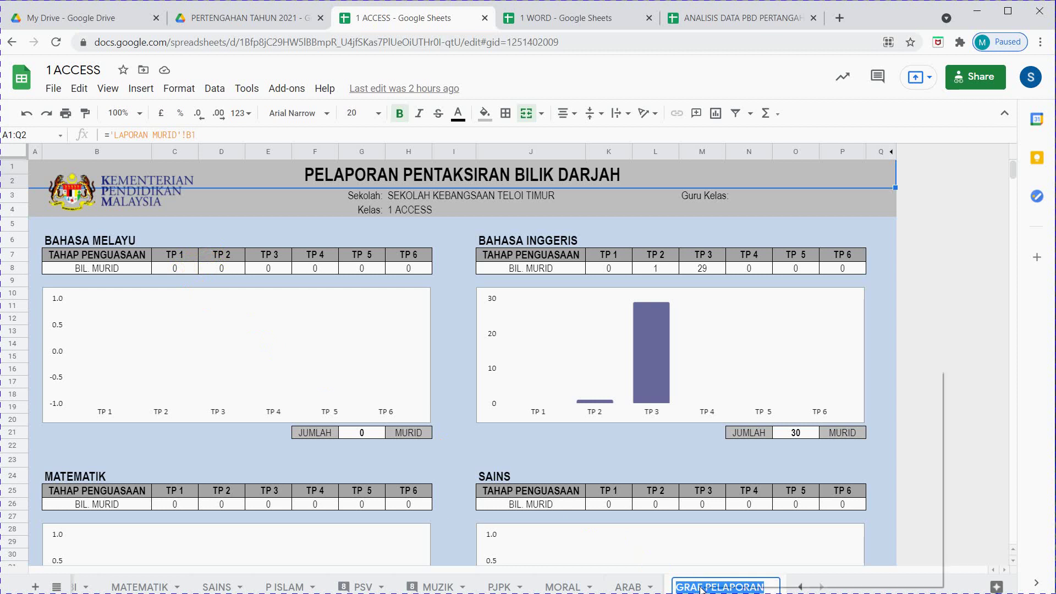
right_click(702, 587)
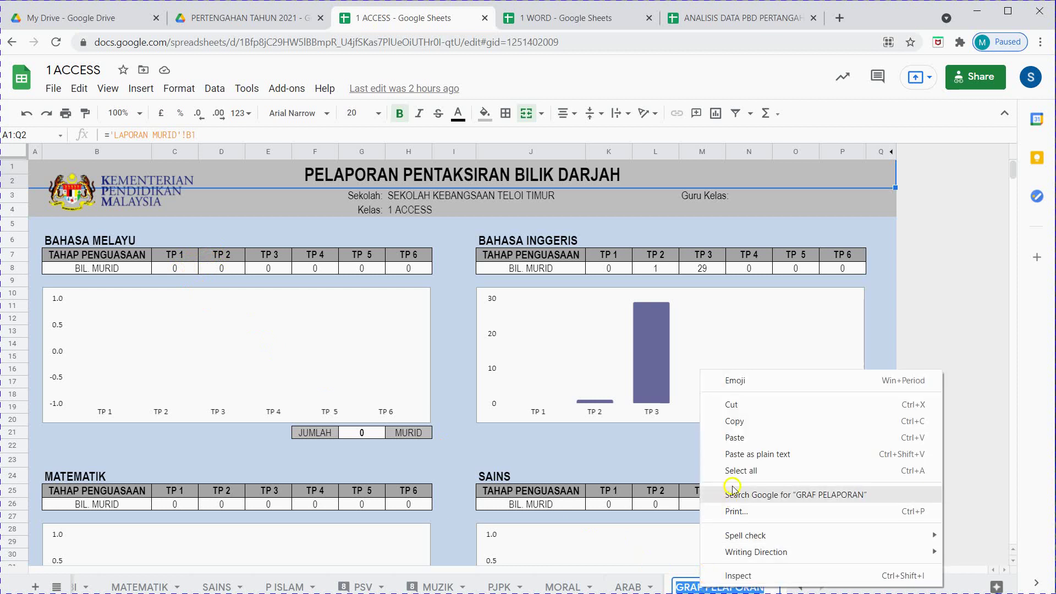
left_click(739, 430)
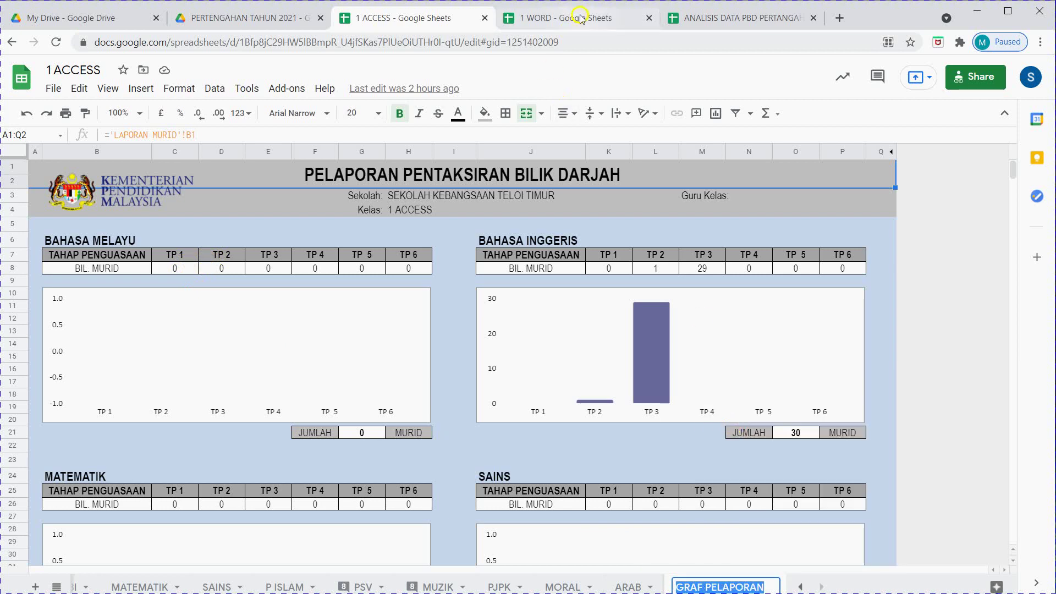
left_click(719, 15)
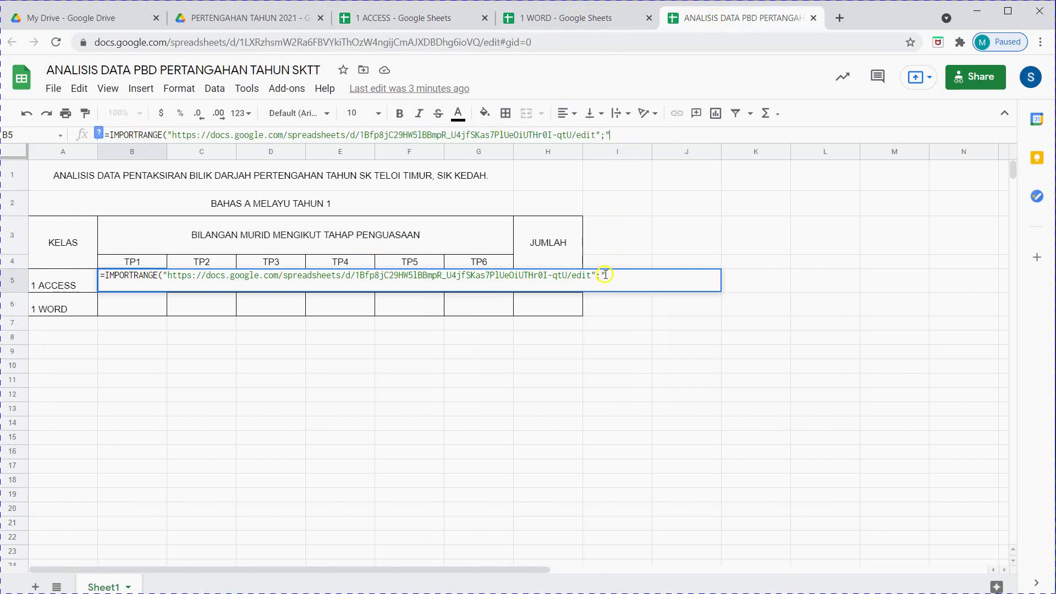
right_click(617, 135)
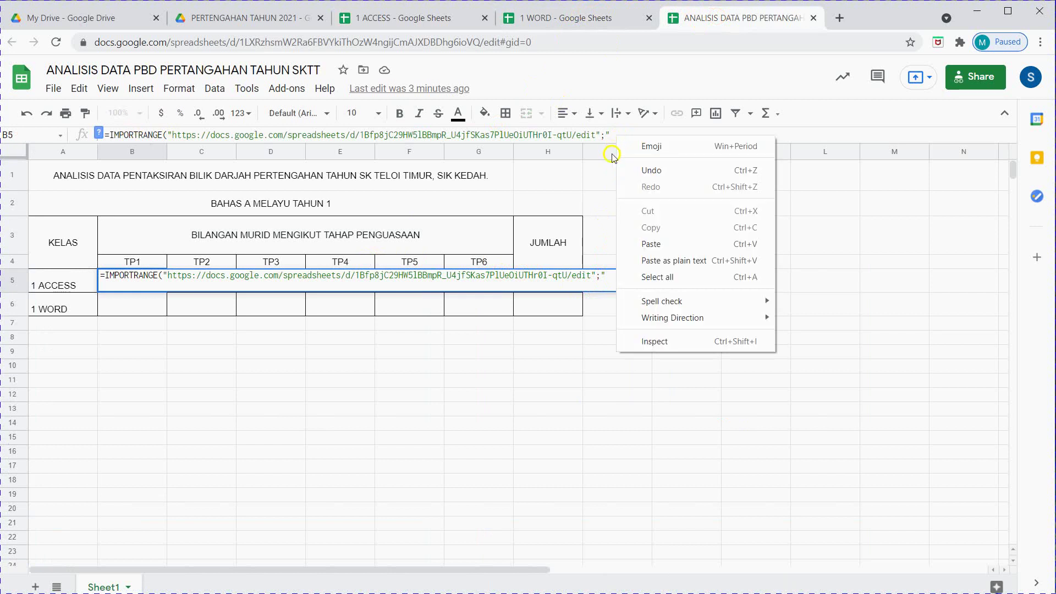
left_click(647, 245)
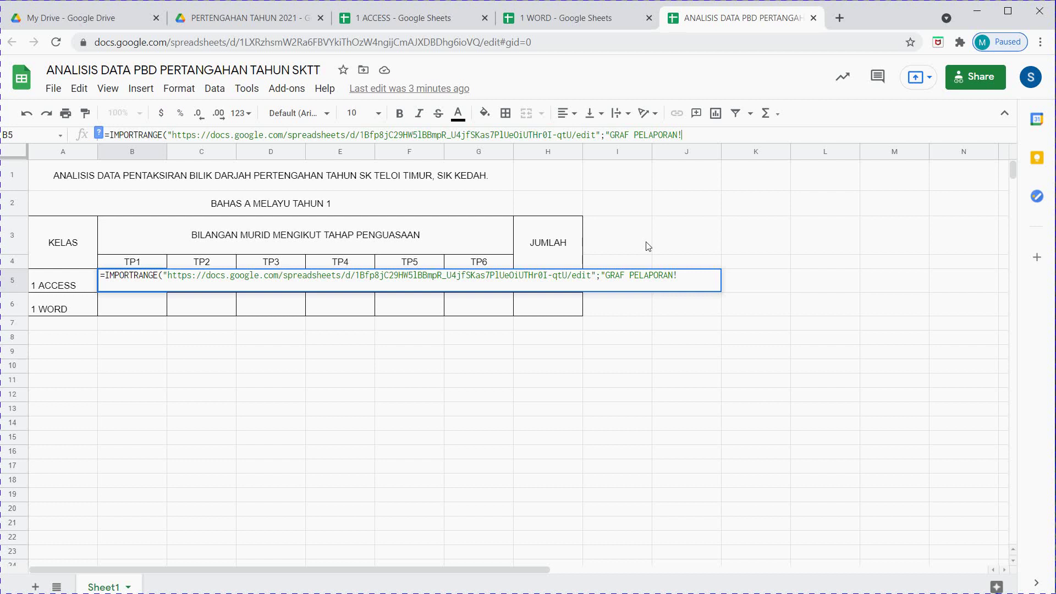
- Look up the Bahasa Melayu TP 1 count's cell in 1 ACCESS and complete B5's IMPORTRANGE formula with C8, a closing quotation mark and parenthesis
left_click(397, 18)
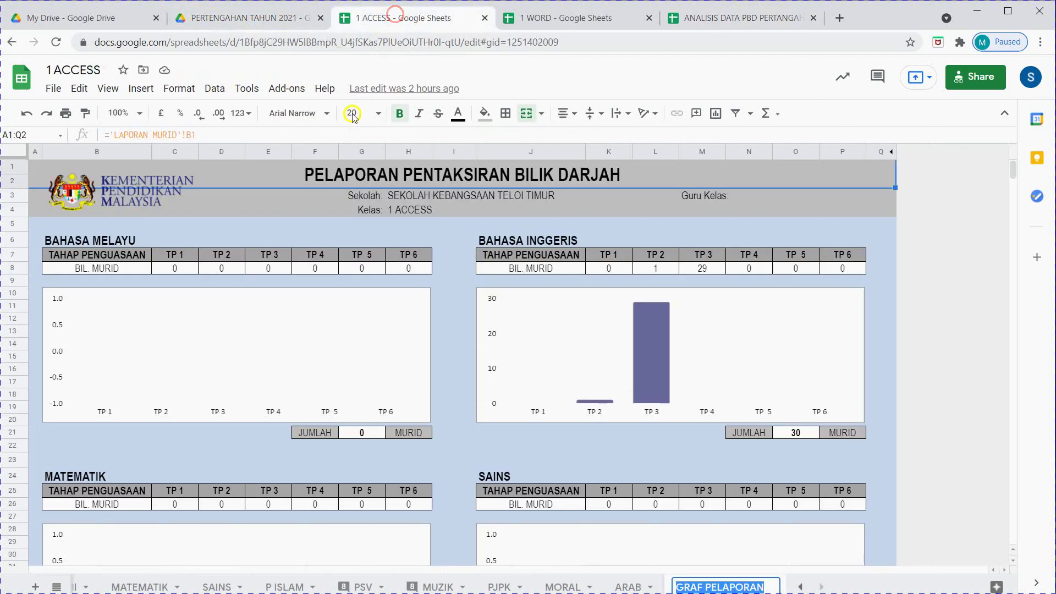
left_click(170, 269)
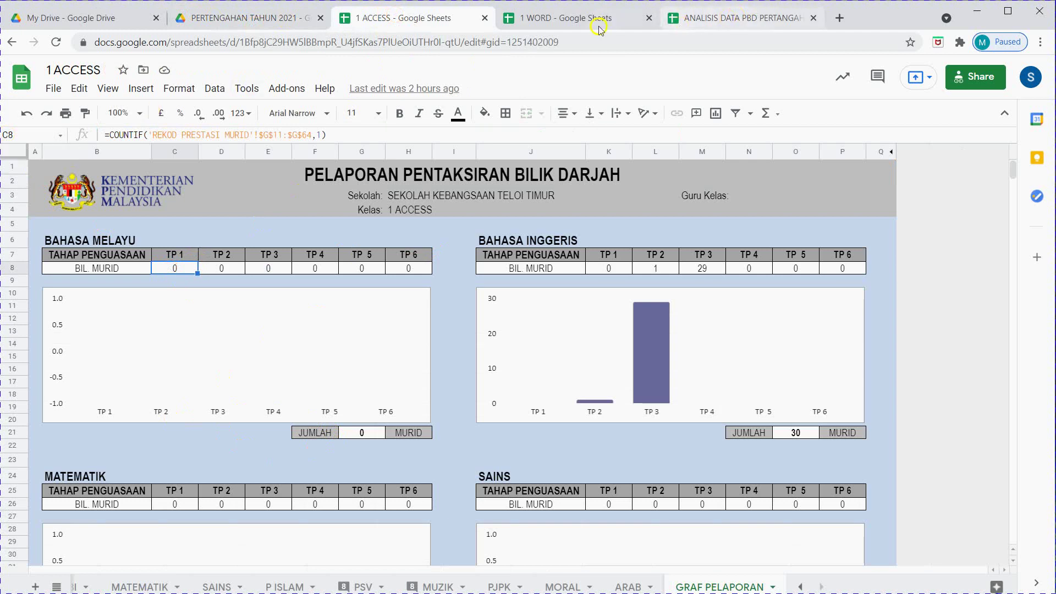
left_click(710, 20)
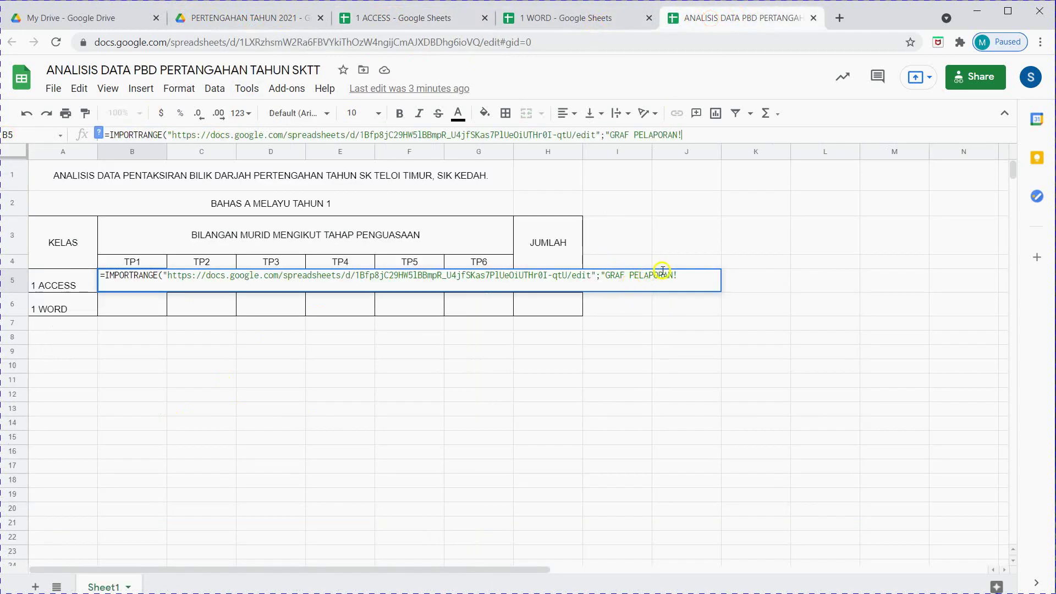
left_click(687, 277)
type("C8")
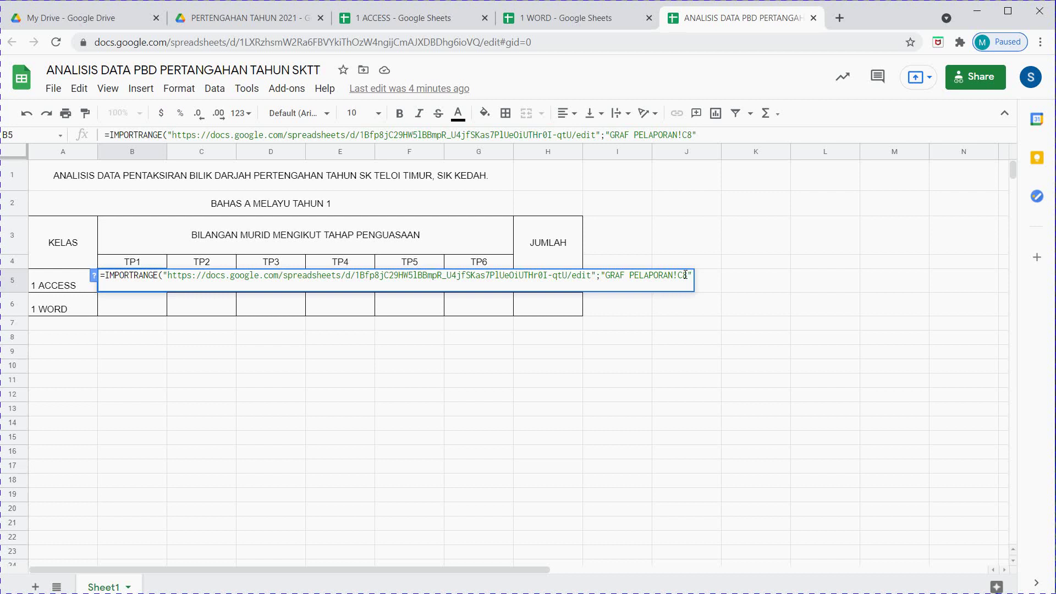
type(")")
key("Return")
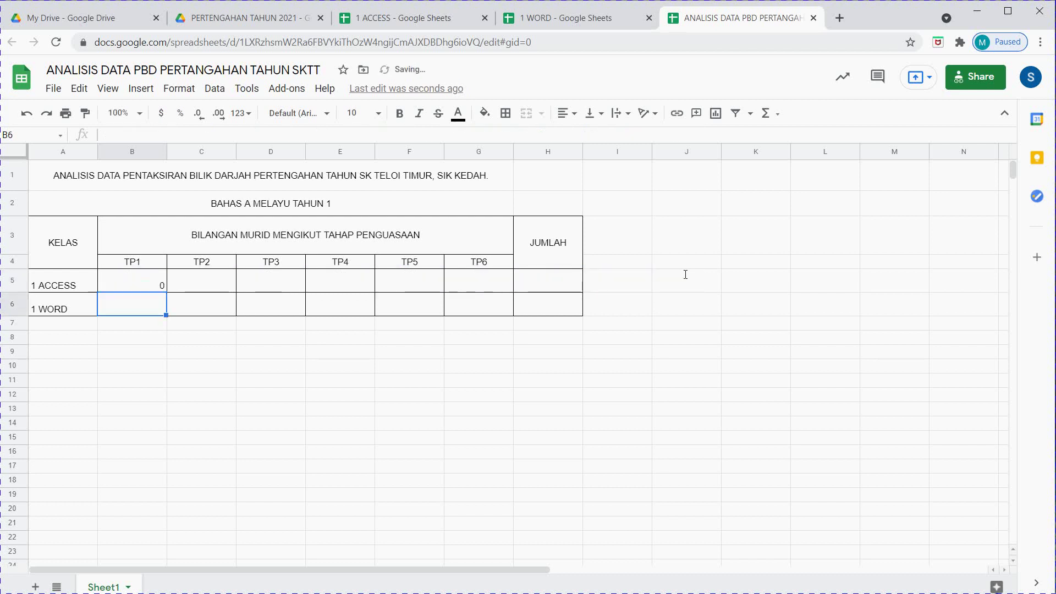
- Compare B5's imported value with the Bahasa Melayu TP 1 count in the 1 ACCESS spreadsheet
left_click(159, 283)
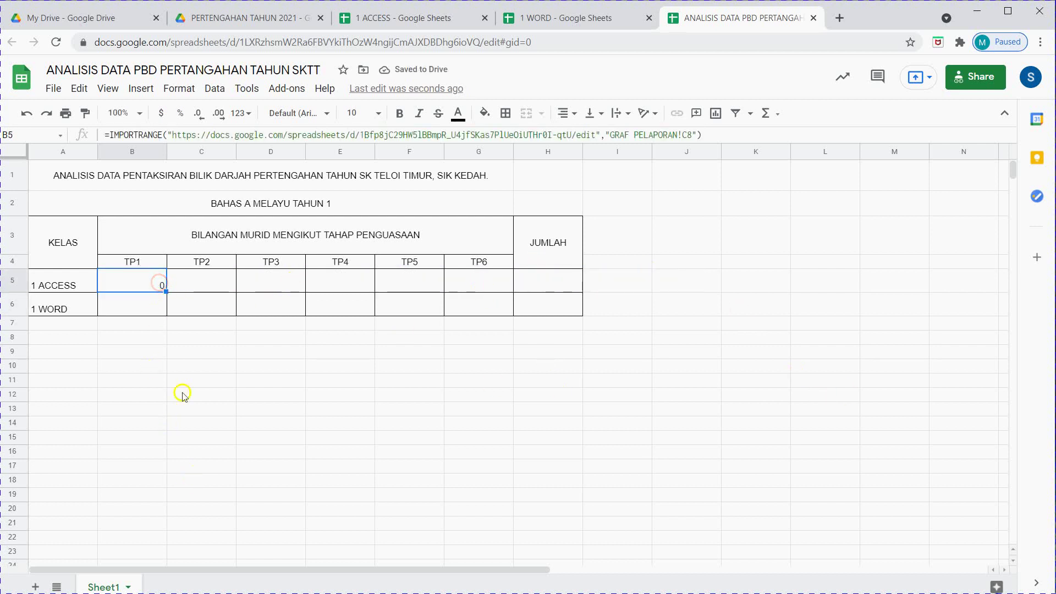
left_click(406, 18)
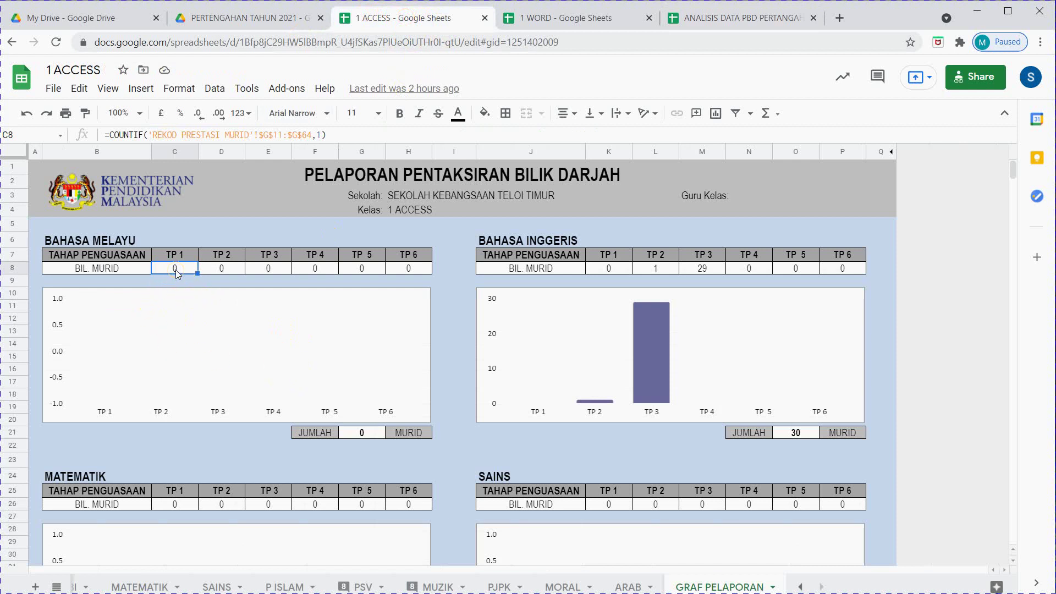
left_click(727, 17)
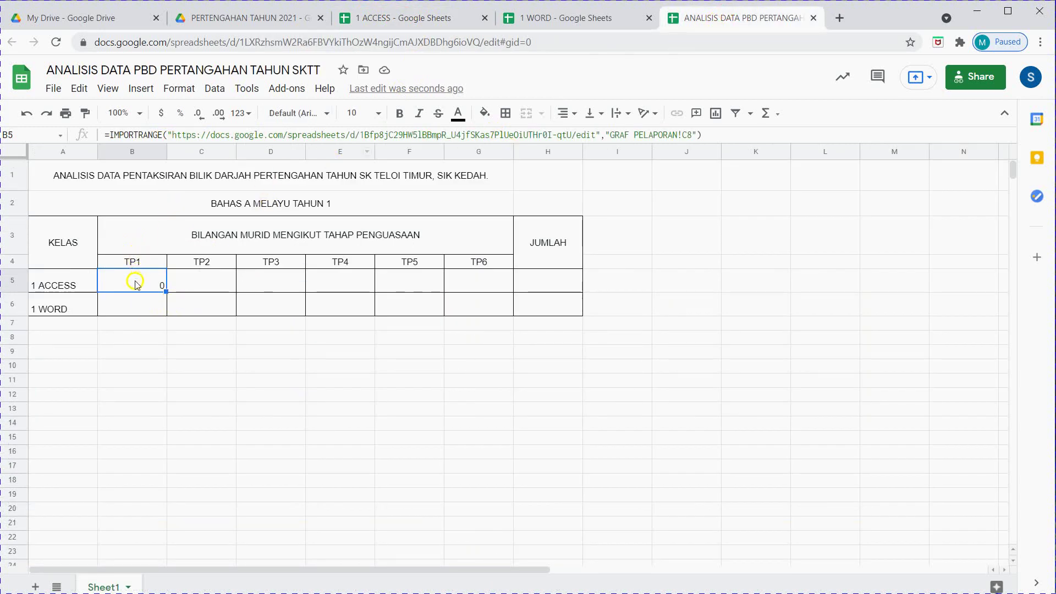
- Centre B5's content horizontally, align it to the middle vertically, and fill its formula across to G5
left_click(571, 112)
left_click(582, 136)
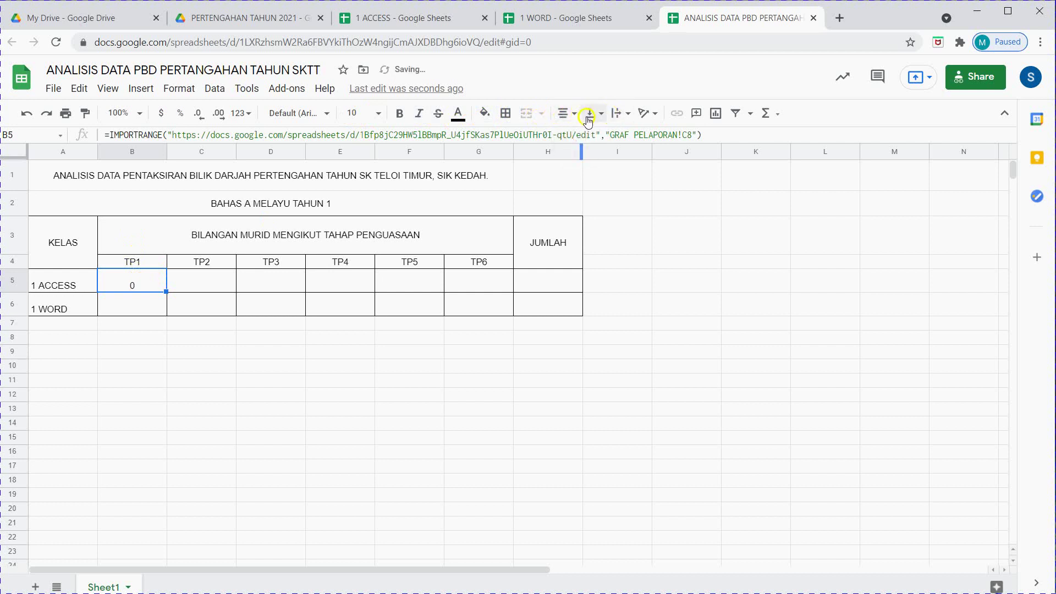
left_click(592, 117)
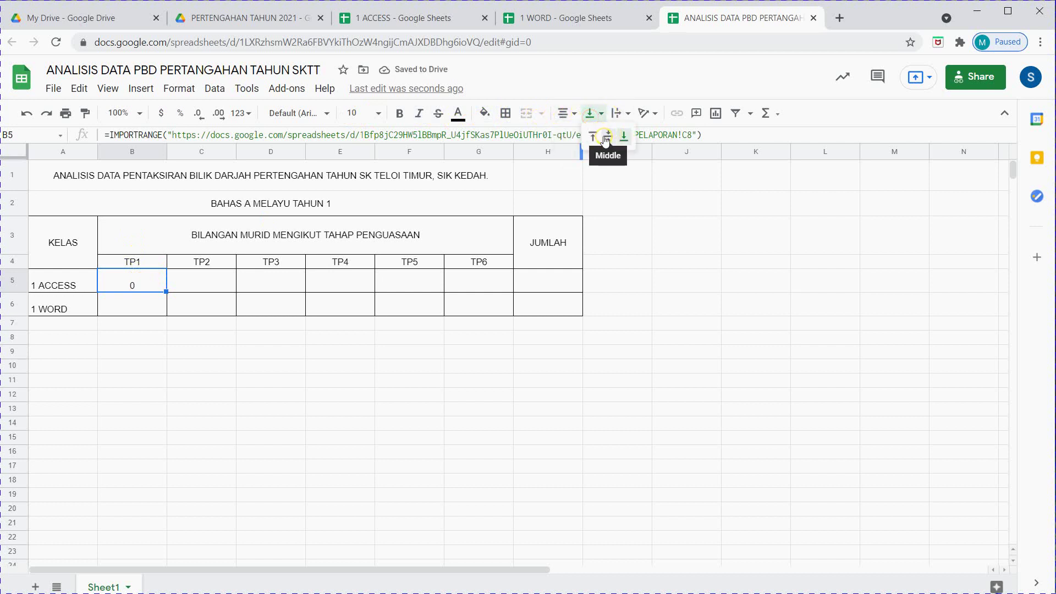
left_click(607, 138)
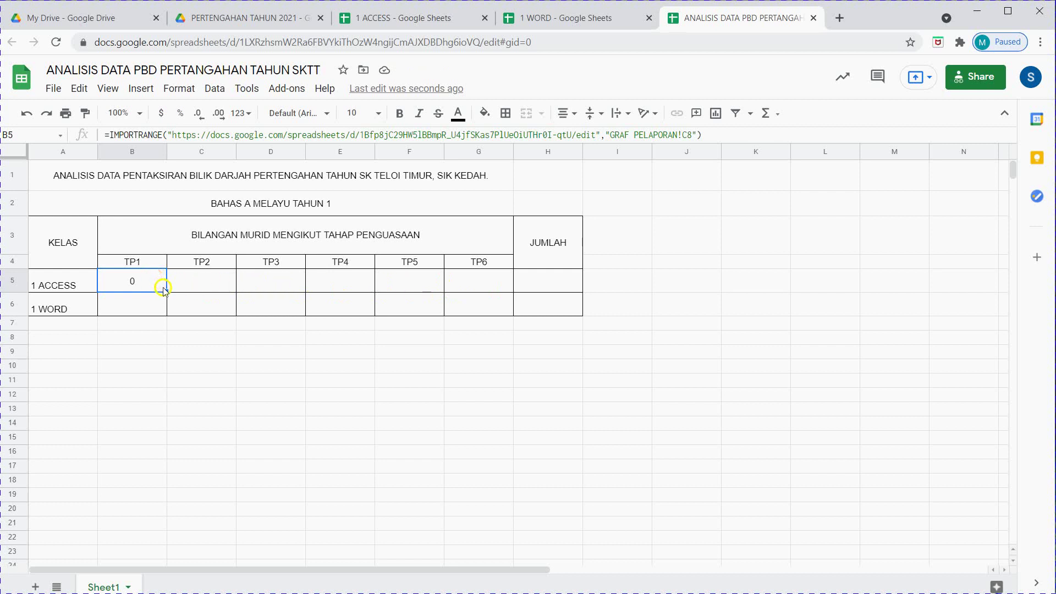
left_click_drag(166, 292, 471, 288)
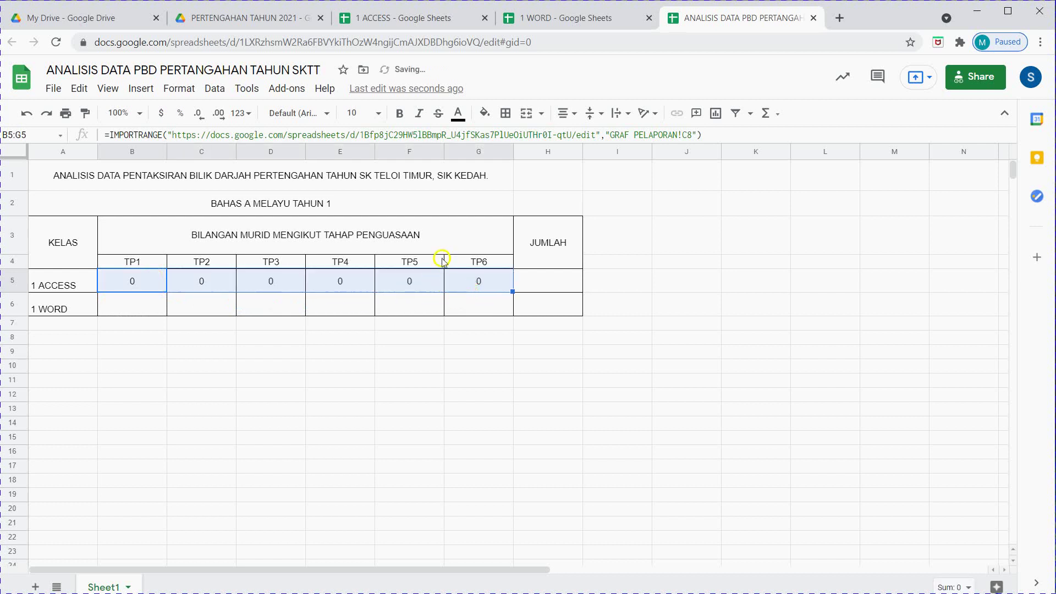
- Examine the source cell reference in each filled formula from B5 to G5
left_click(201, 281)
left_click(270, 283)
left_click(348, 283)
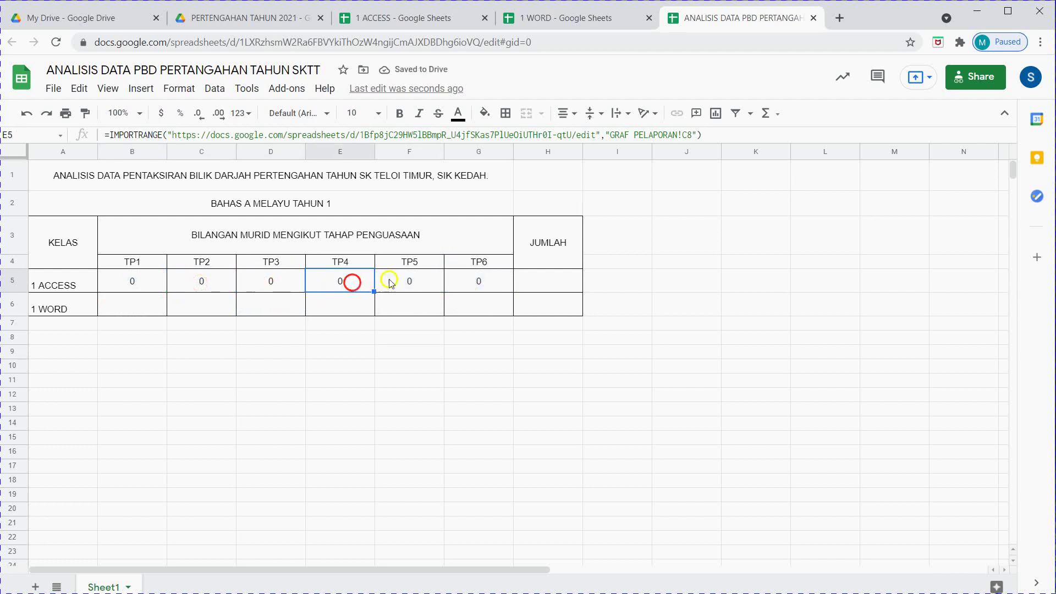
left_click(413, 282)
left_click(470, 281)
left_click(154, 281)
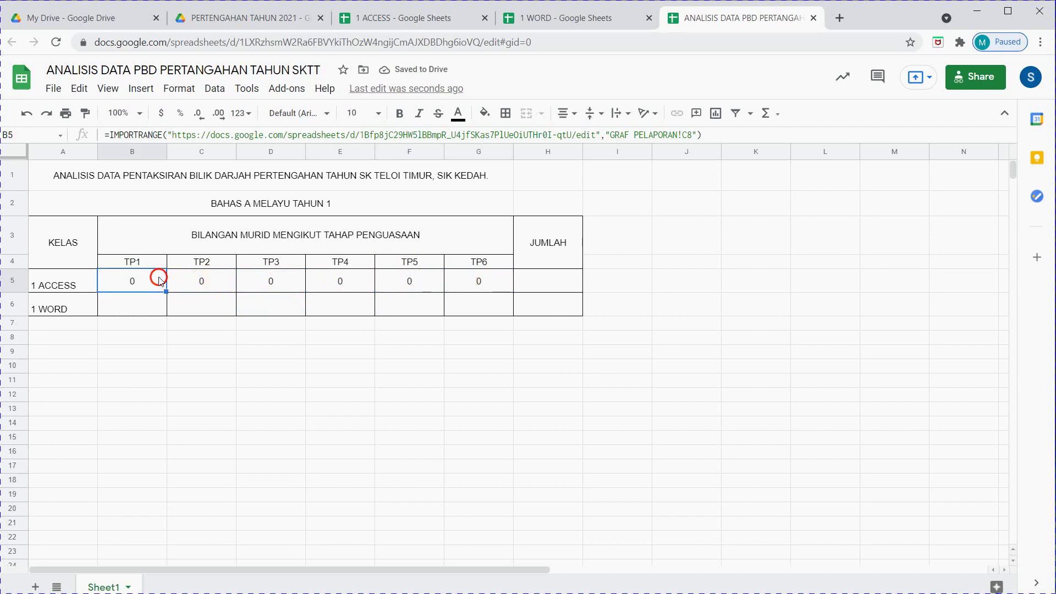
left_click(186, 282)
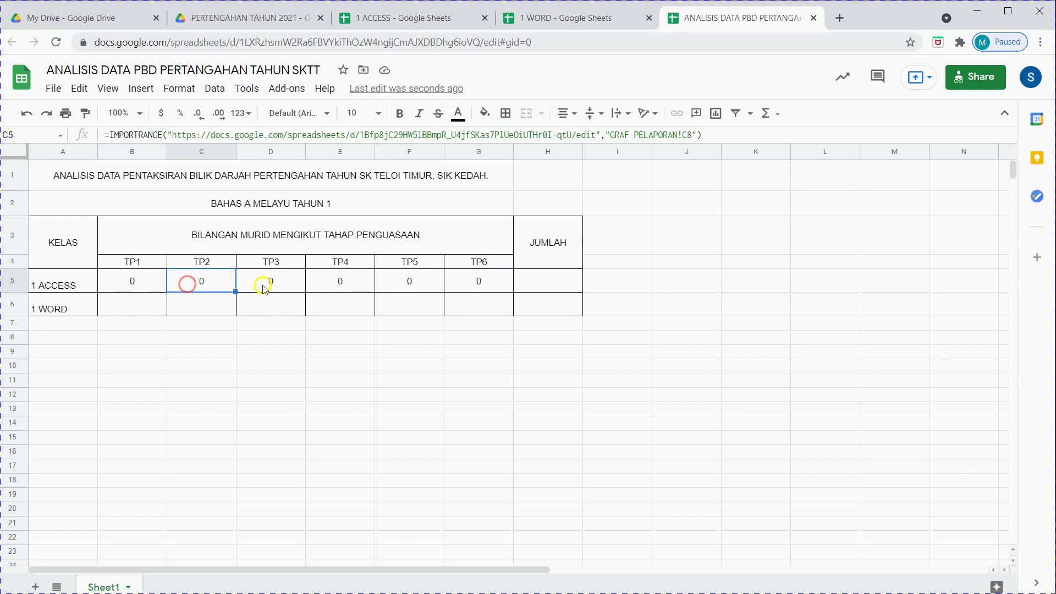
left_click(275, 284)
left_click(342, 282)
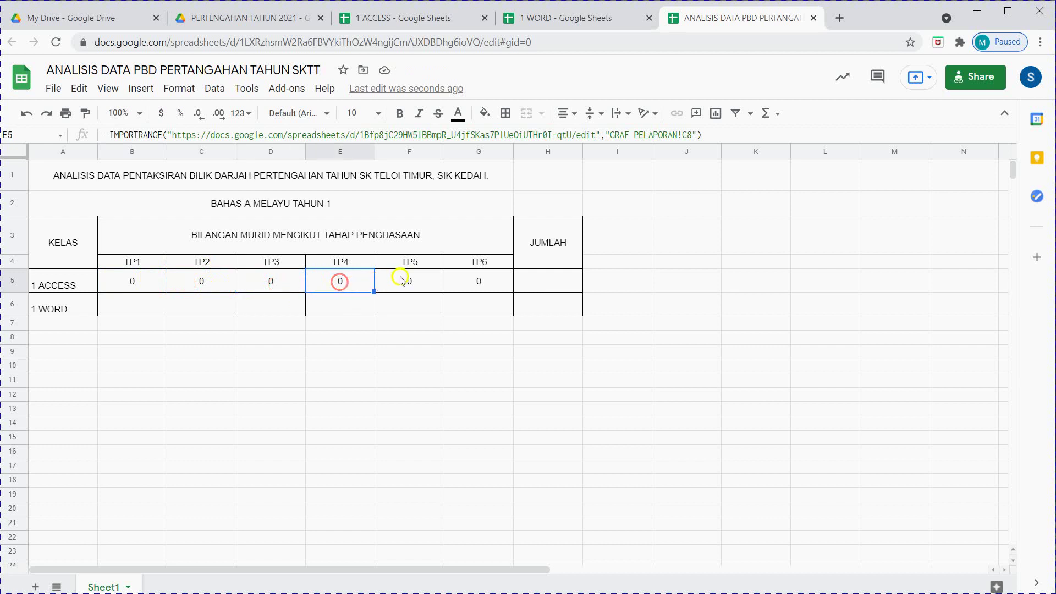
left_click(405, 279)
left_click(465, 278)
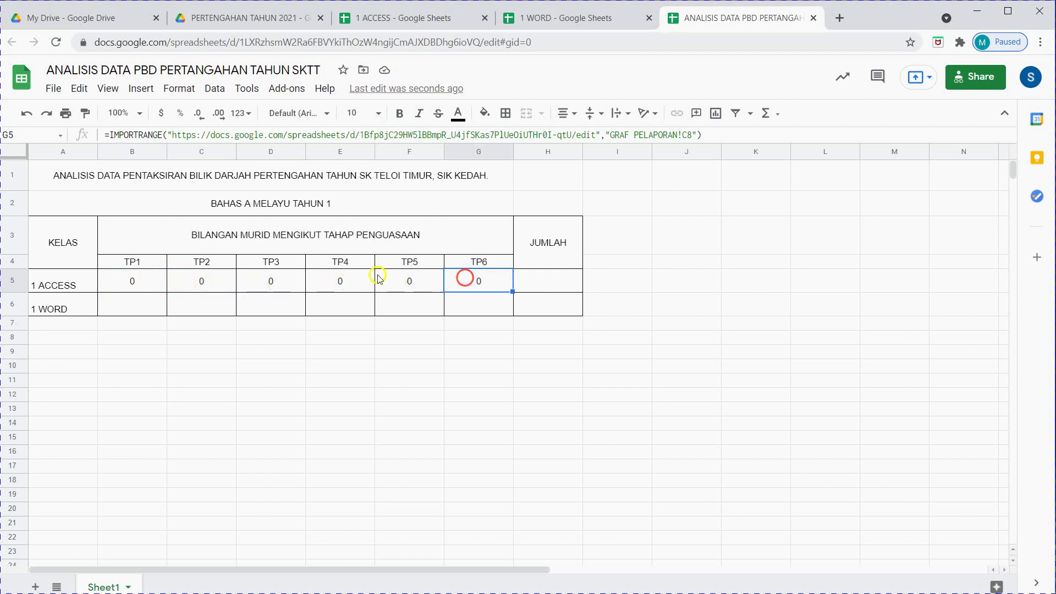
- Check which cells hold the Bahasa Melayu TP 2 to TP 6 counts in the 1 ACCESS spreadsheet
left_click(385, 18)
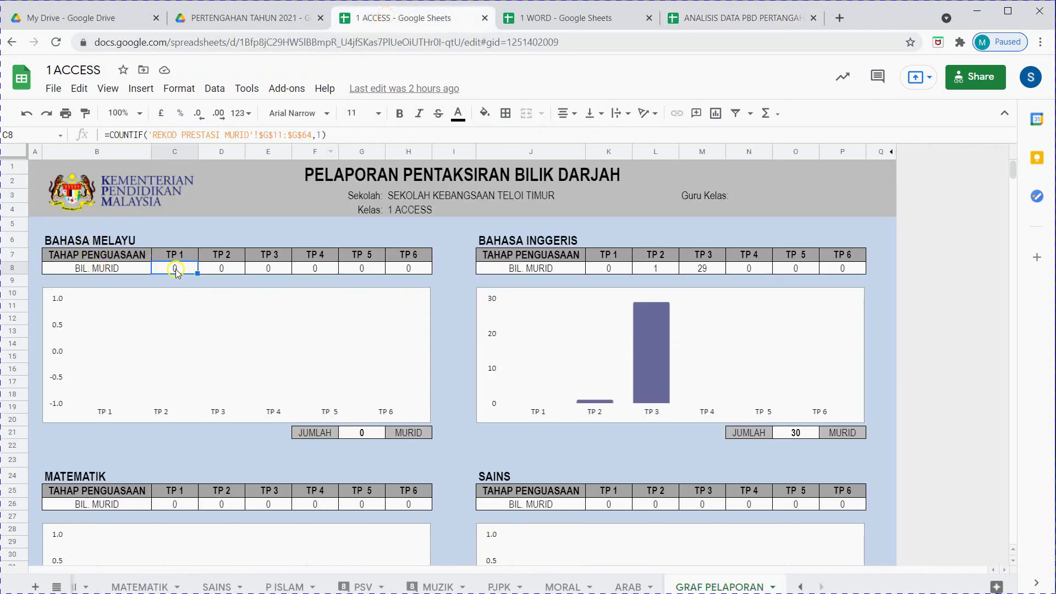
left_click(215, 273)
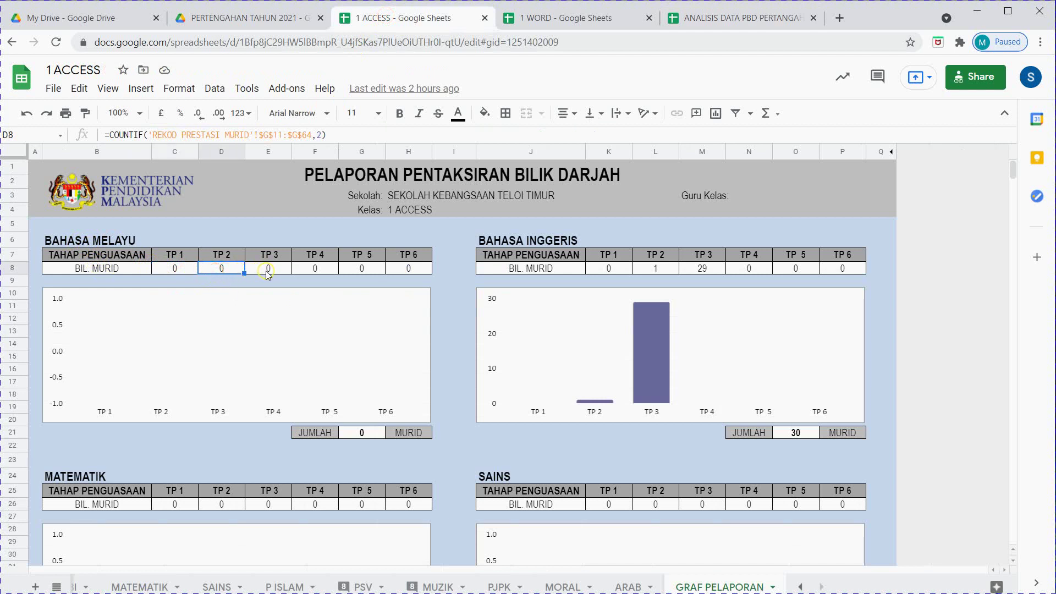
left_click(268, 270)
left_click(312, 269)
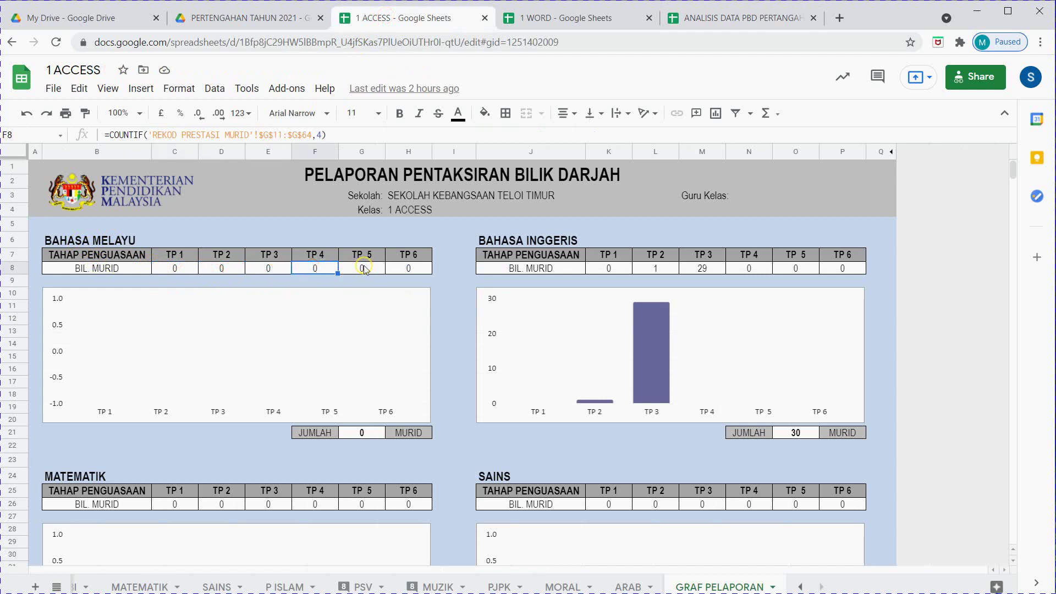
left_click(363, 268)
left_click(394, 269)
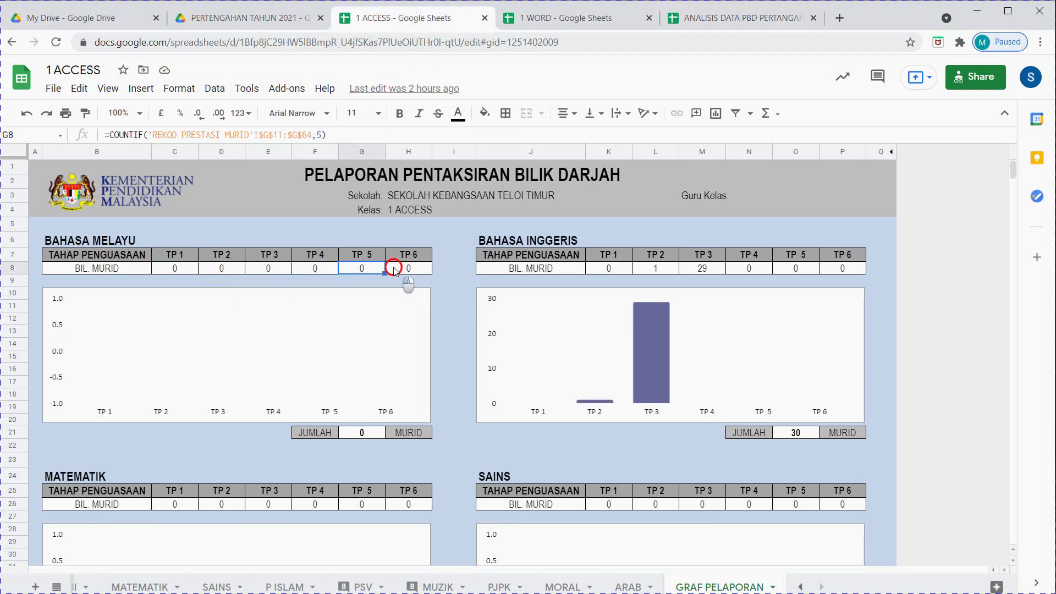
- Return to the PBD analysis spreadsheet and change the source reference in C5's IMPORTRANGE formula to D8
left_click(706, 26)
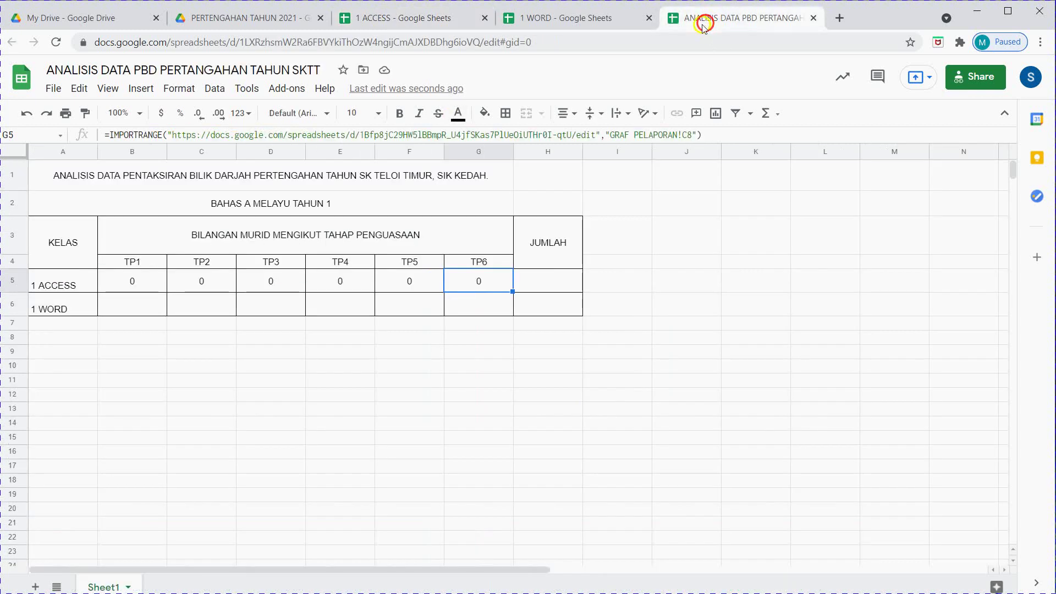
left_click(141, 278)
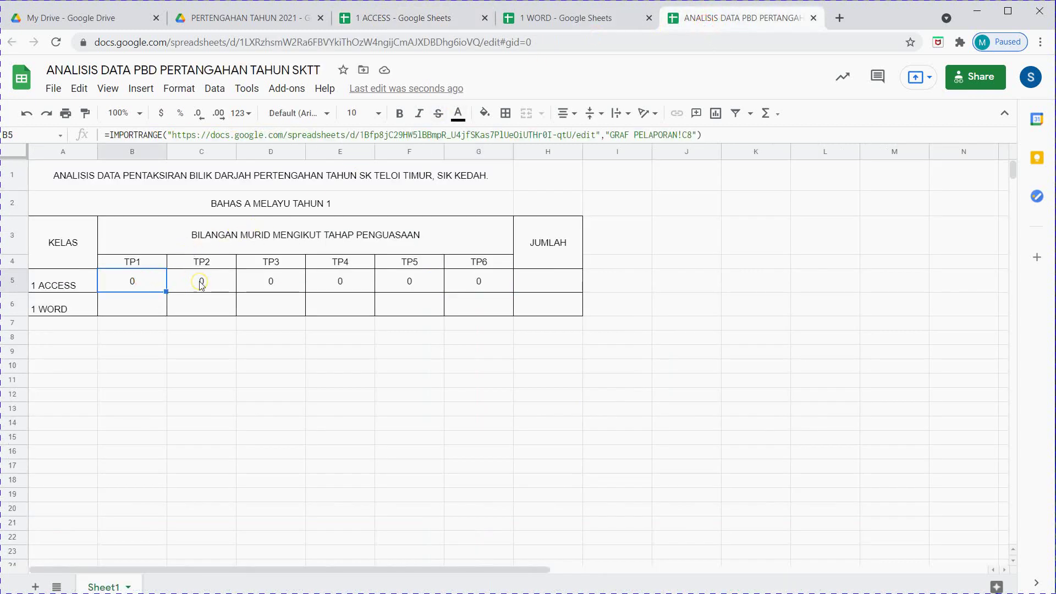
left_click(202, 284)
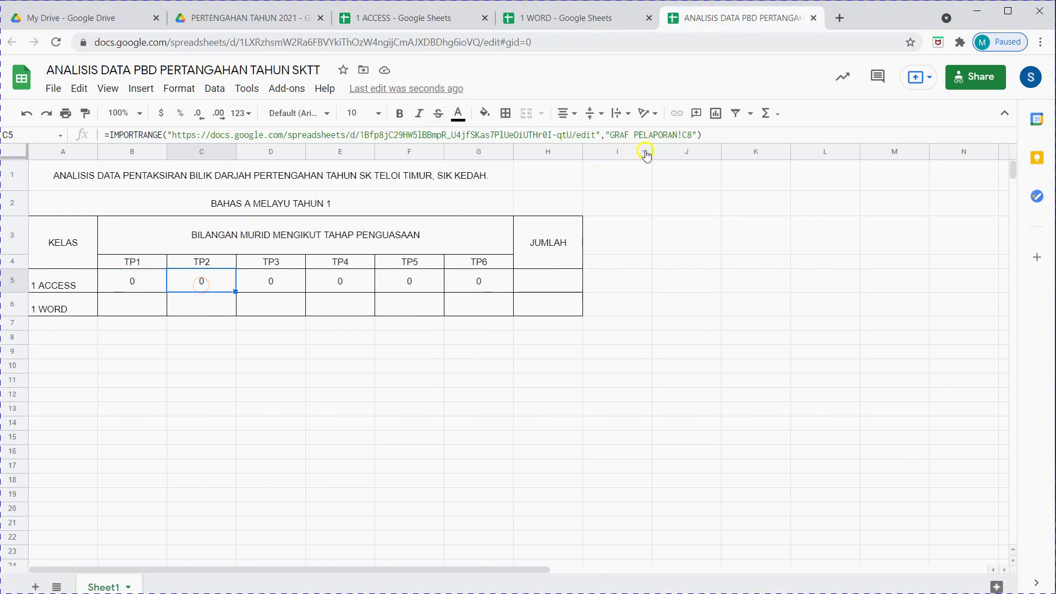
left_click(686, 136)
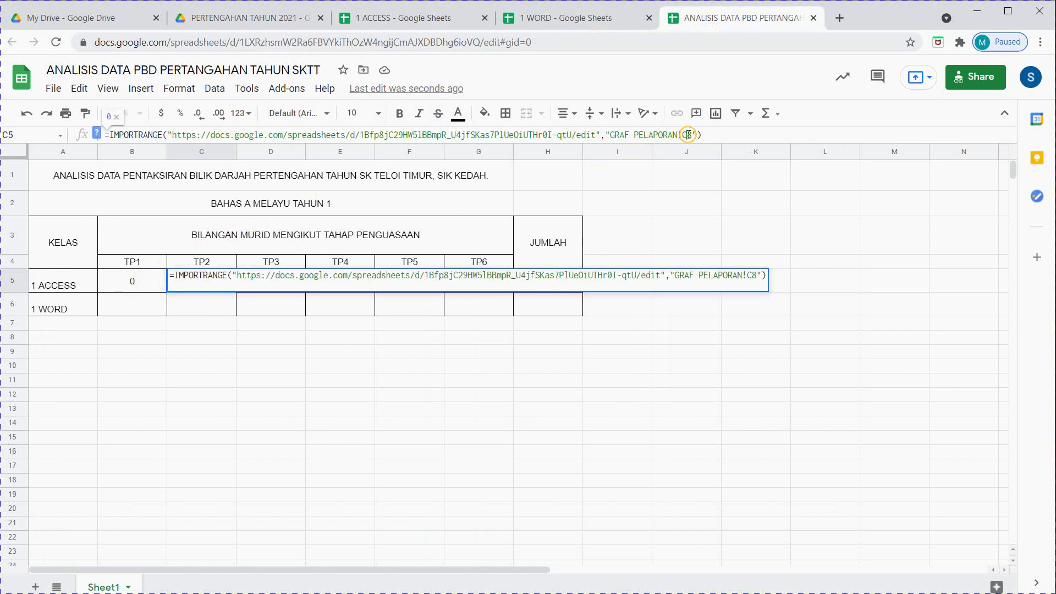
key("BackSpace")
type("D")
key("Return")
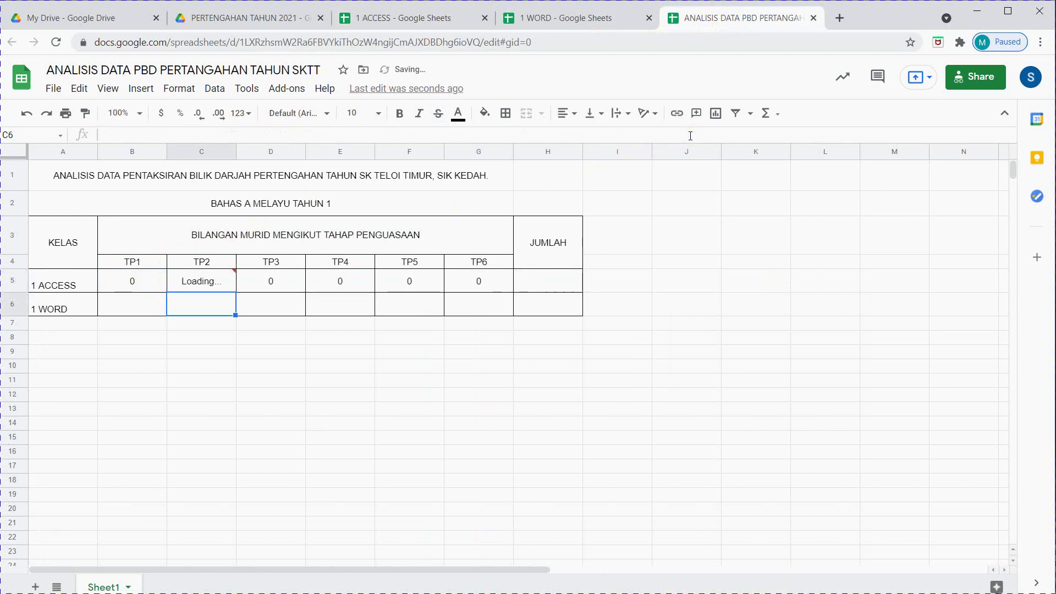
- Point the IMPORTRANGE formula in D5 to the Bahasa Melayu TP 3 count cell on the GRAF PELAPORAN sheet
key("Up")
key("Right")
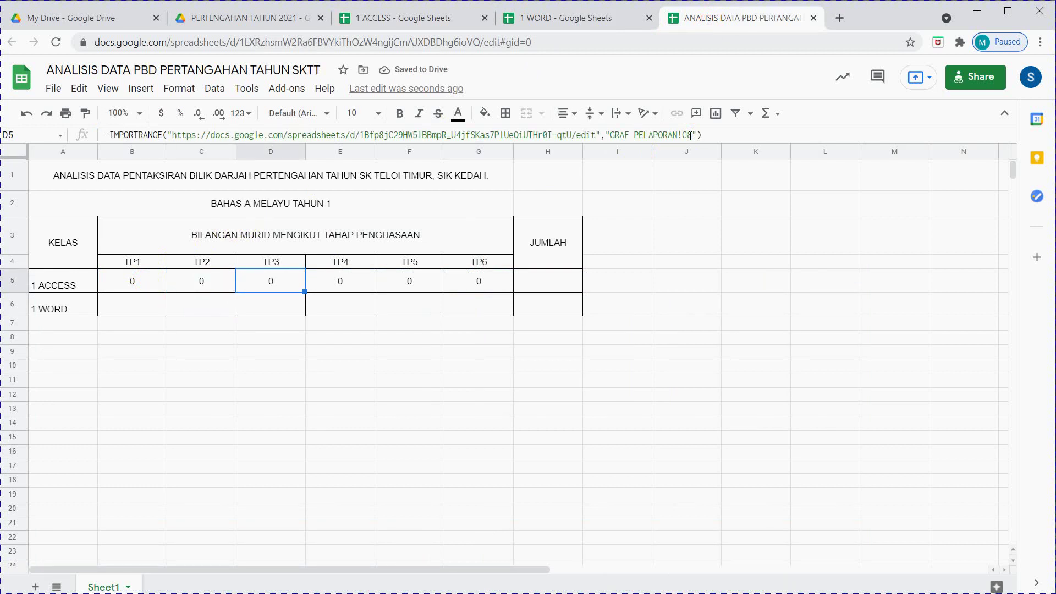
left_click(690, 135)
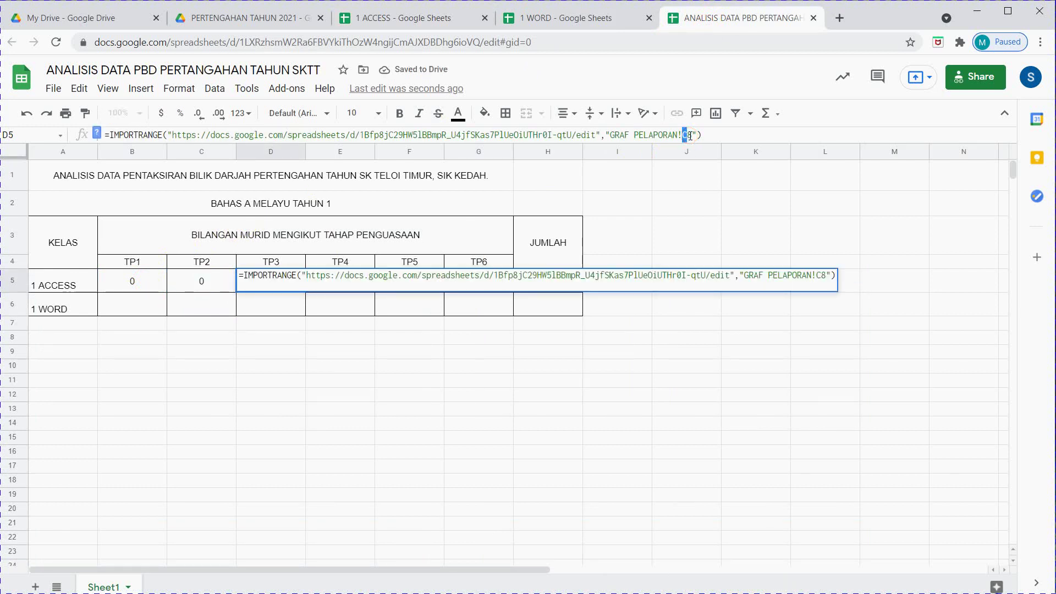
type("D")
key("Tab")
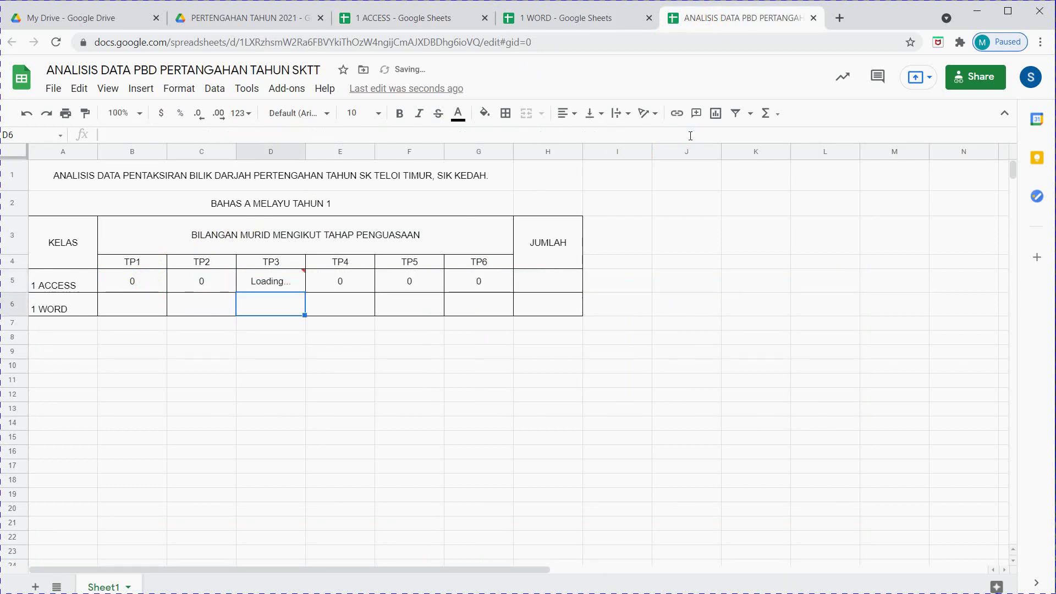
- Change the source reference in E5's IMPORTRANGE formula to F8 for the TP4 count
left_click(691, 136)
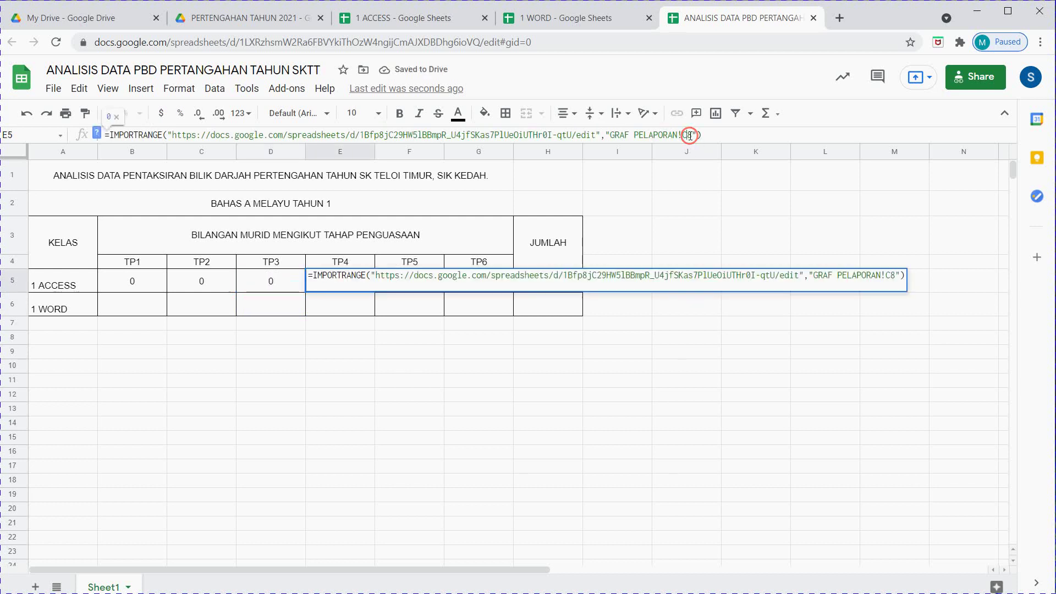
key("BackSpace")
type("E")
key("Return")
key("Up")
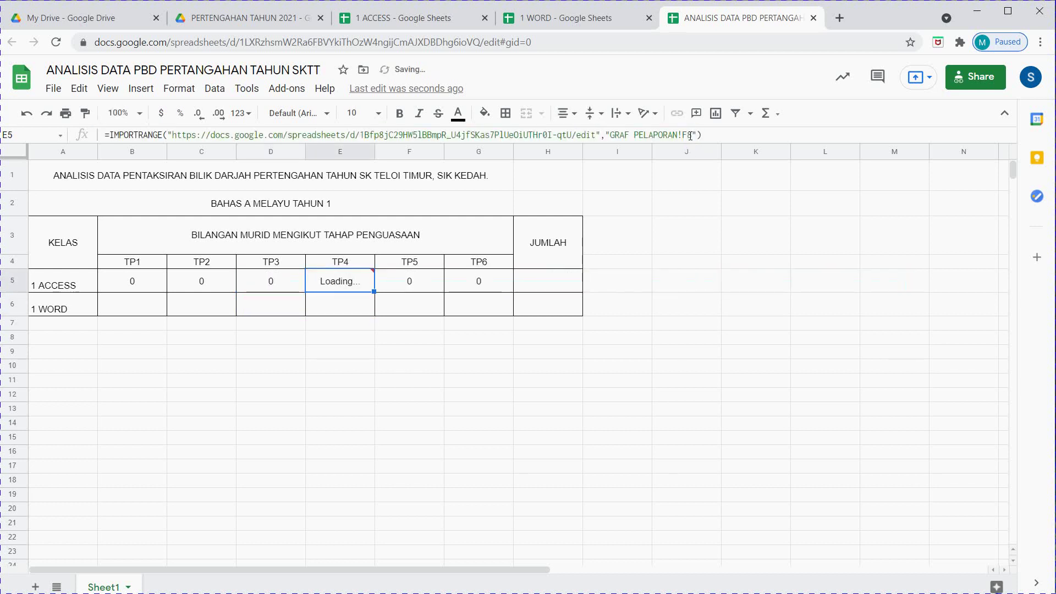
- Change the source reference in F5's IMPORTRANGE formula to G8 for the TP5 count
key("Right")
left_click(691, 135)
key("BackSpace")
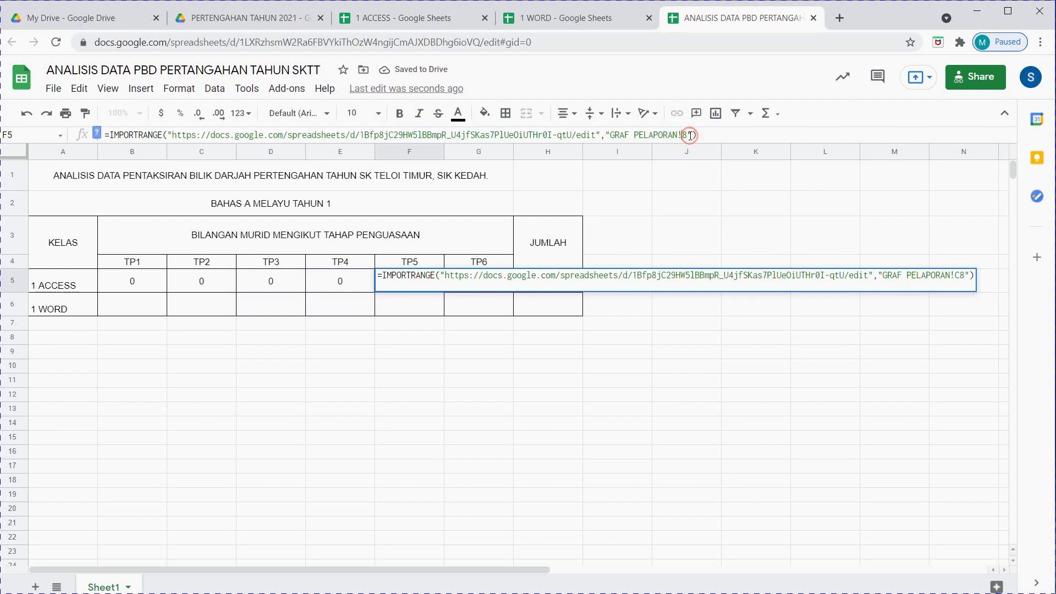
type("G")
key("Return")
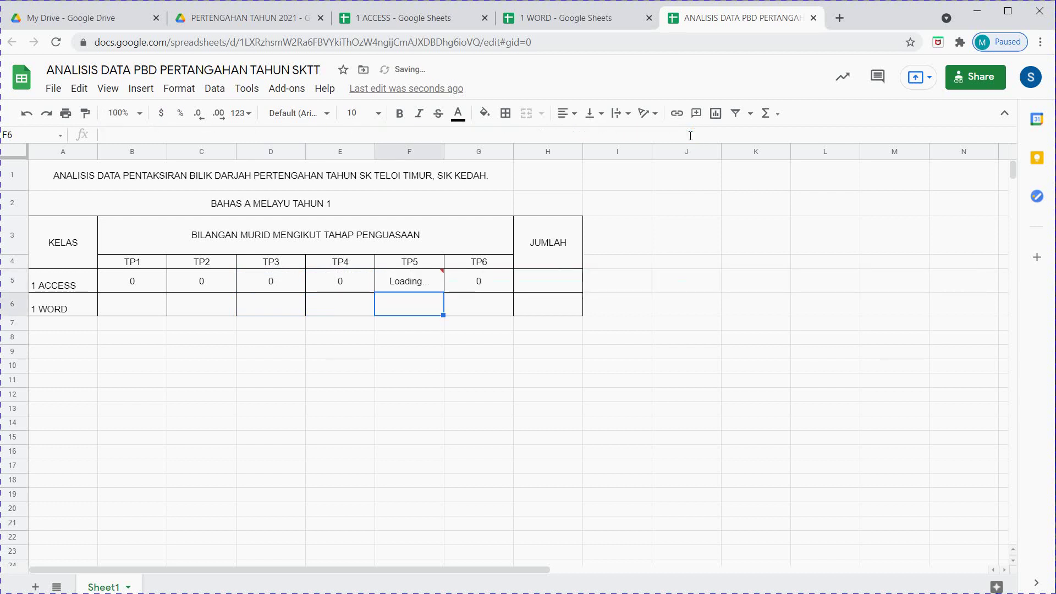
- Change the source reference in G5's IMPORTRANGE formula to H8 for the TP6 count
key("Right")
key("Up")
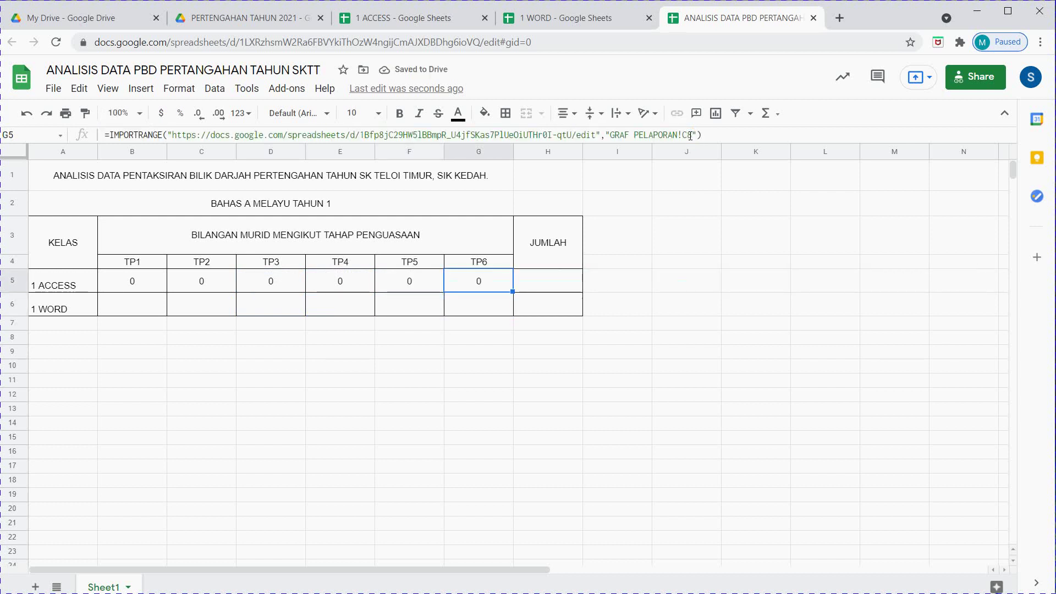
left_click(690, 136)
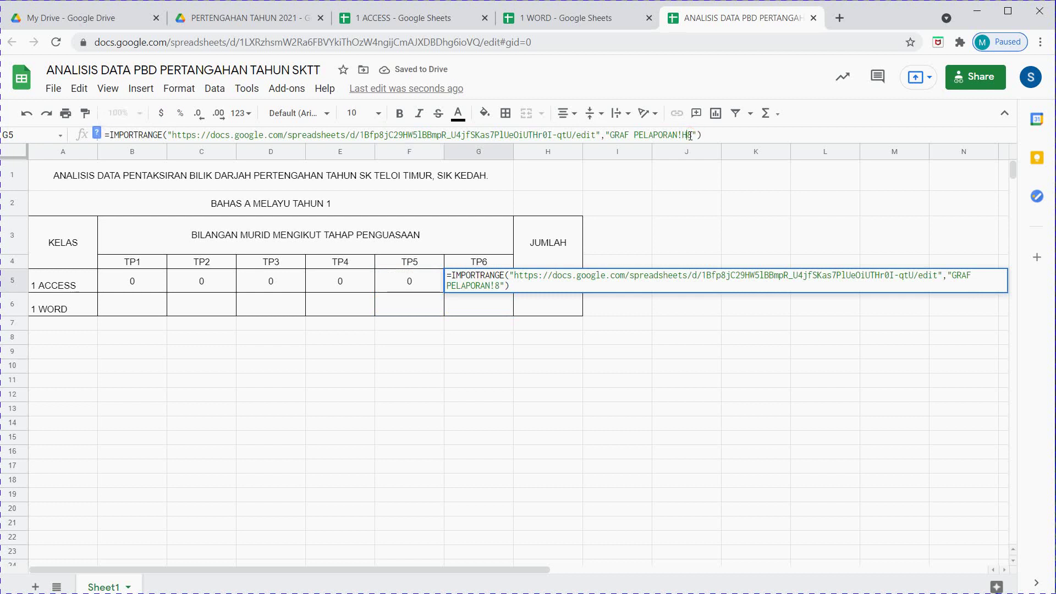
key("Return")
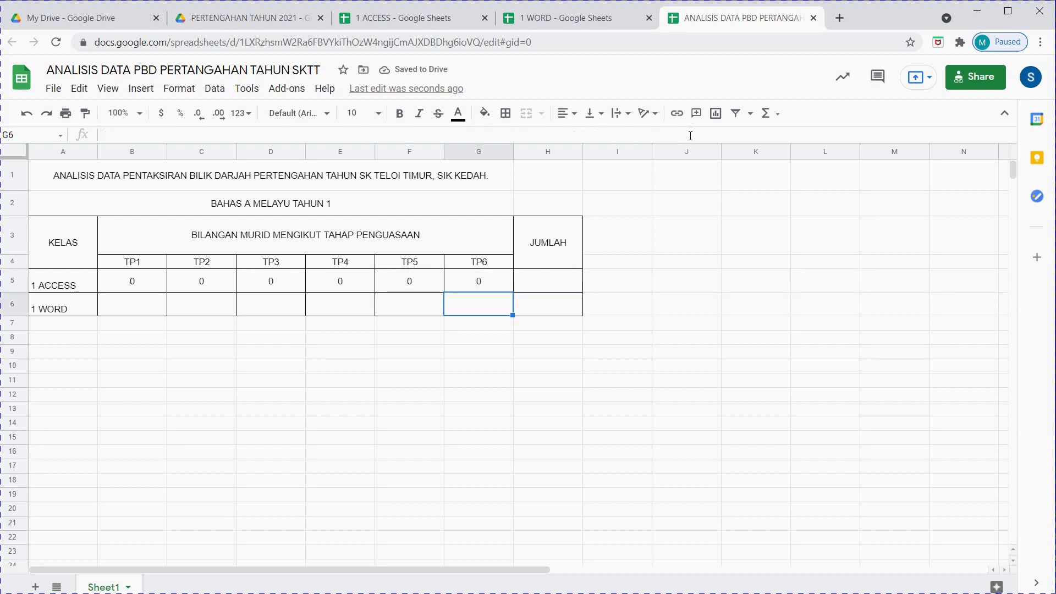
- Fill B5's IMPORTRANGE formula down into B6 for the 1 WORD row and select B6
left_click(134, 281)
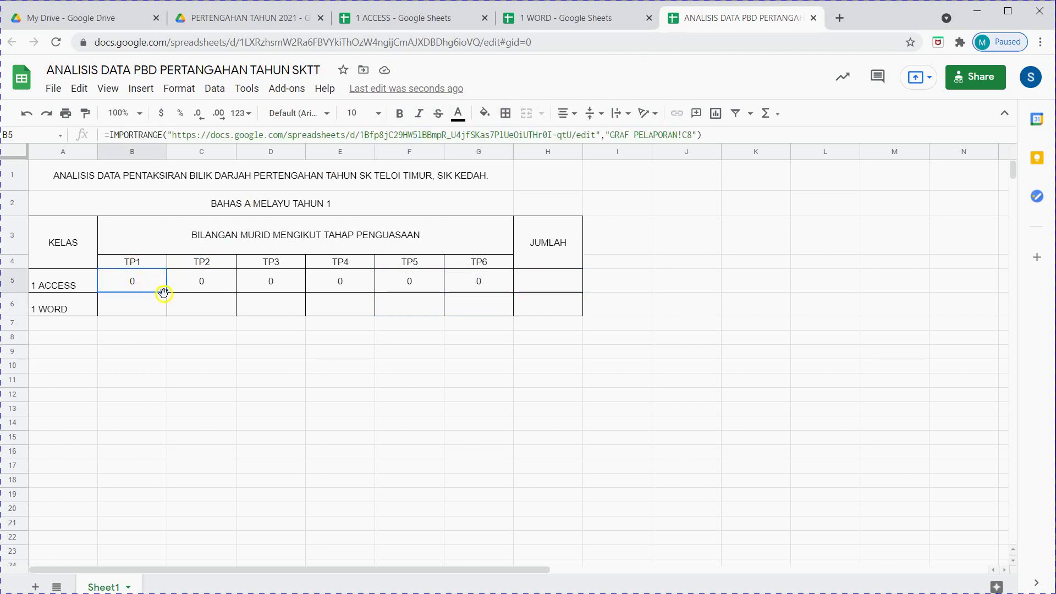
left_click_drag(166, 292, 168, 306)
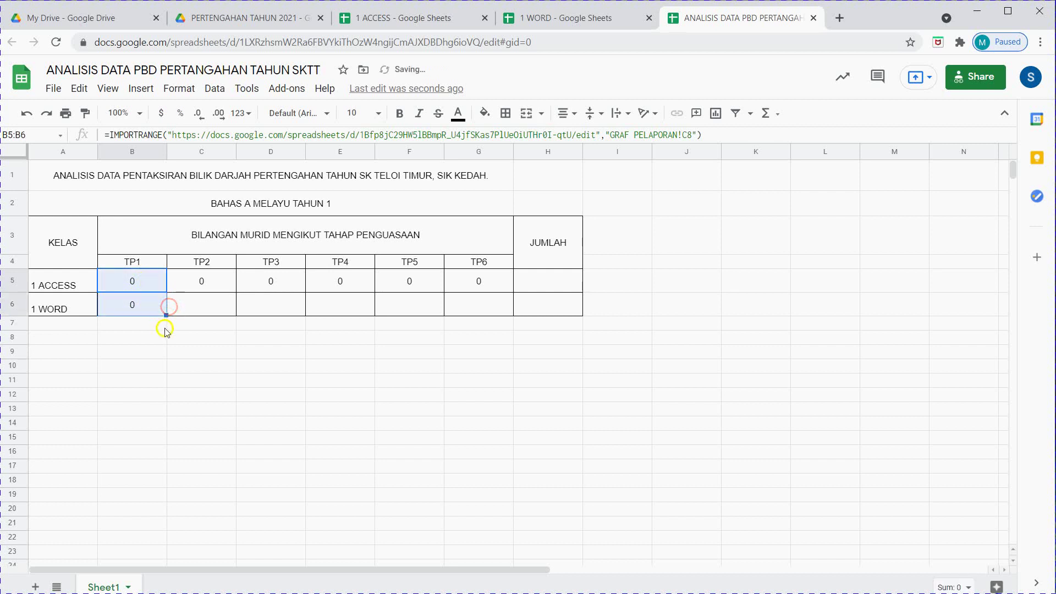
left_click(132, 306)
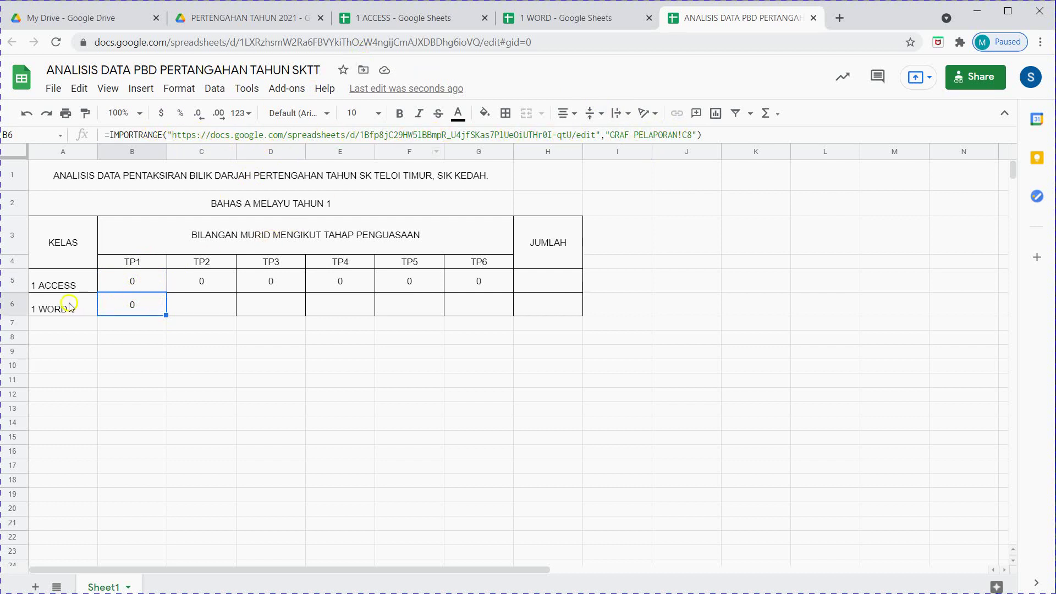
- Switch to the 1 WORD spreadsheet, open its GRAF PELAPORAN sheet, and copy the full page URL
left_click(582, 16)
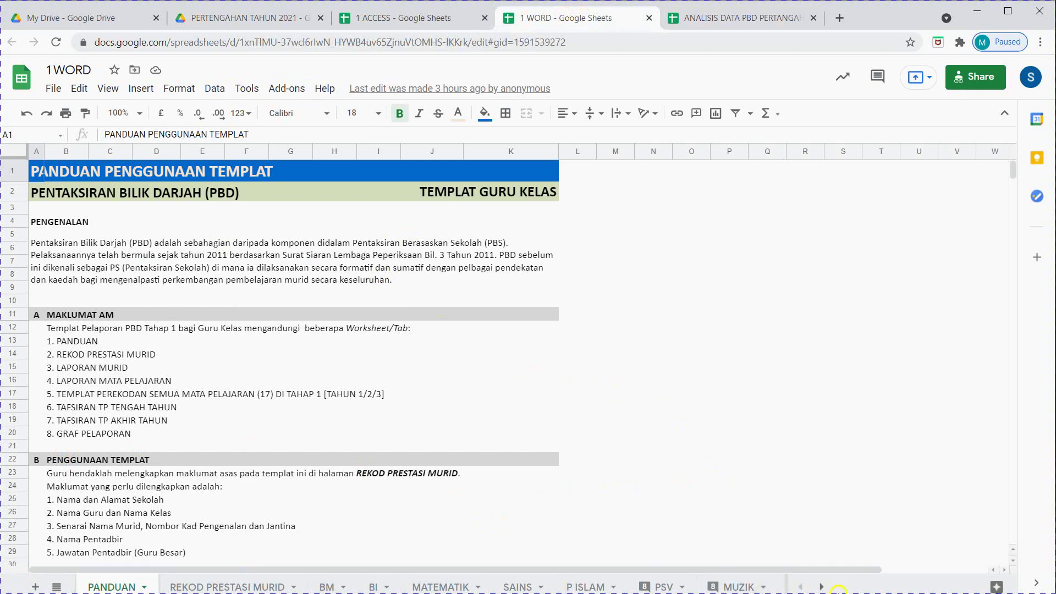
left_click(821, 587)
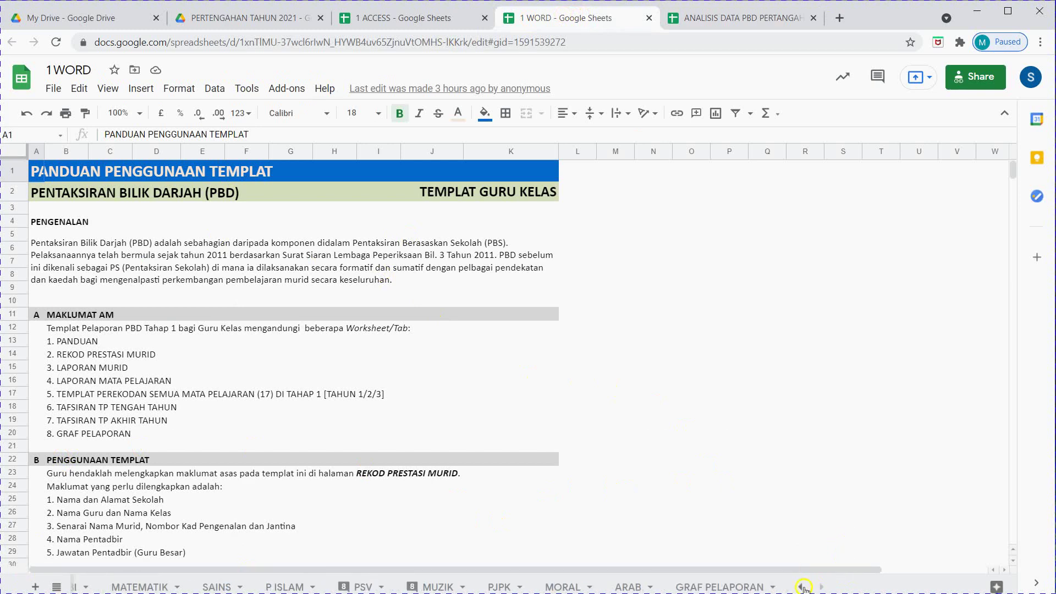
left_click(730, 589)
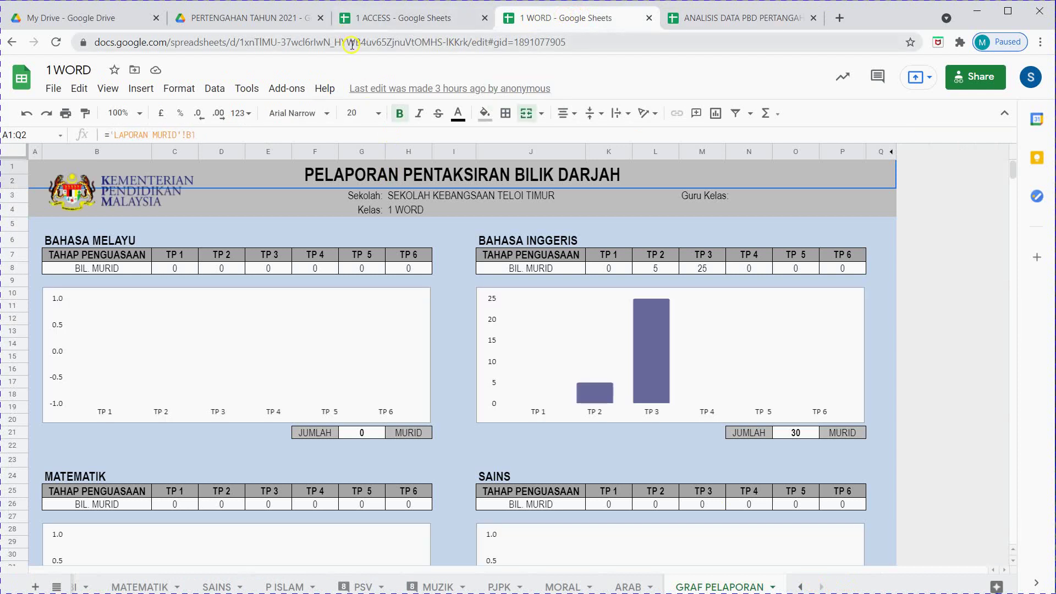
right_click(352, 45)
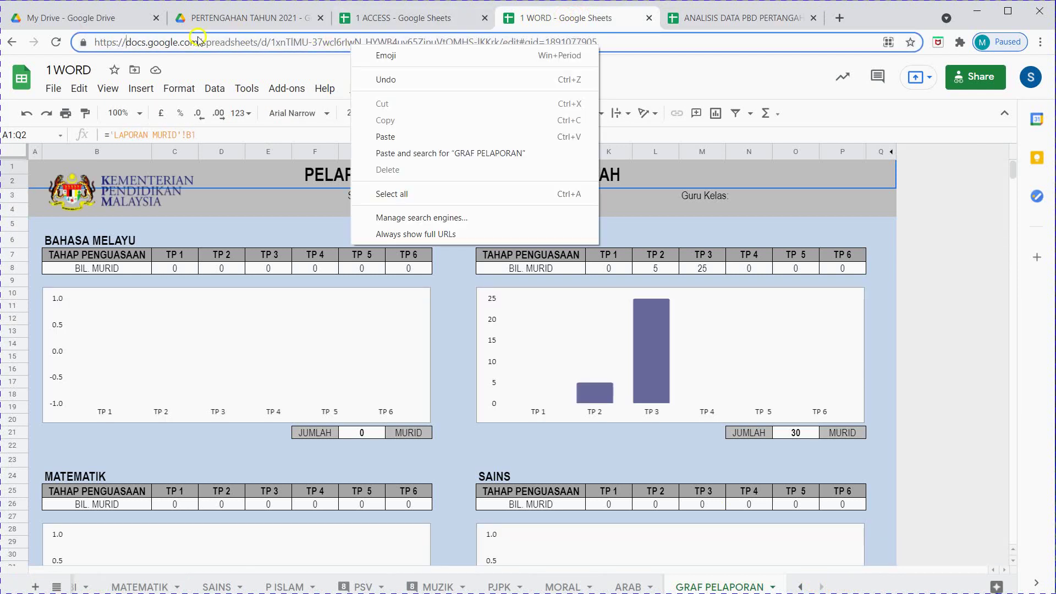
left_click(96, 42)
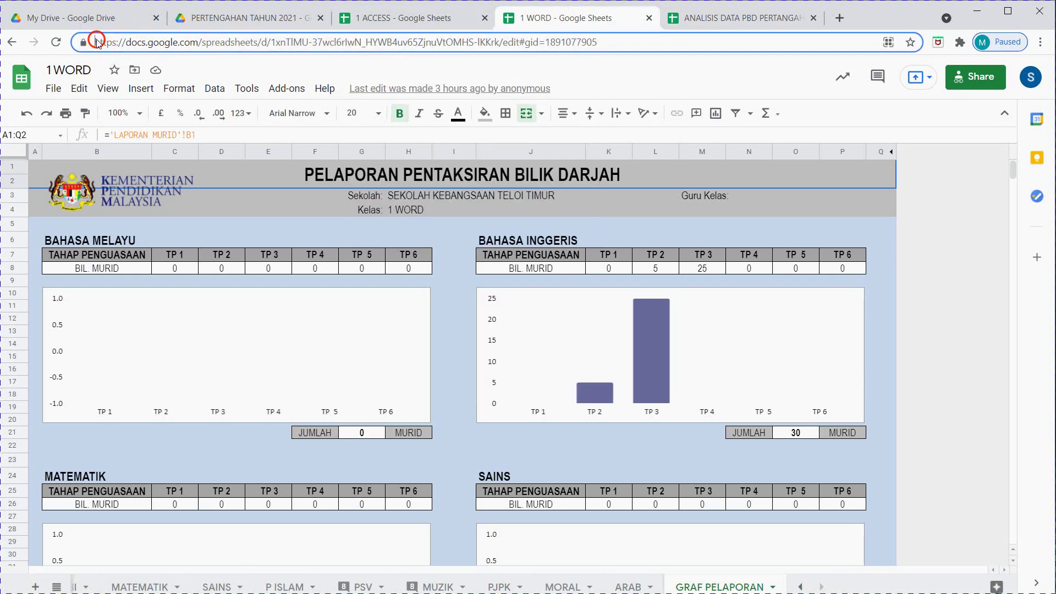
left_click_drag(96, 42, 579, 48)
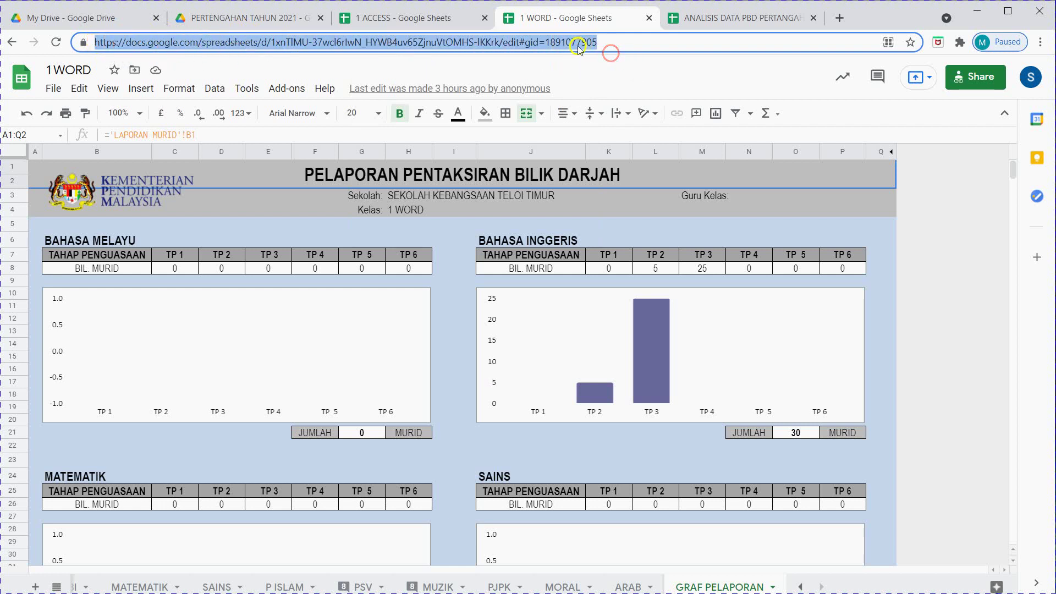
right_click(108, 46)
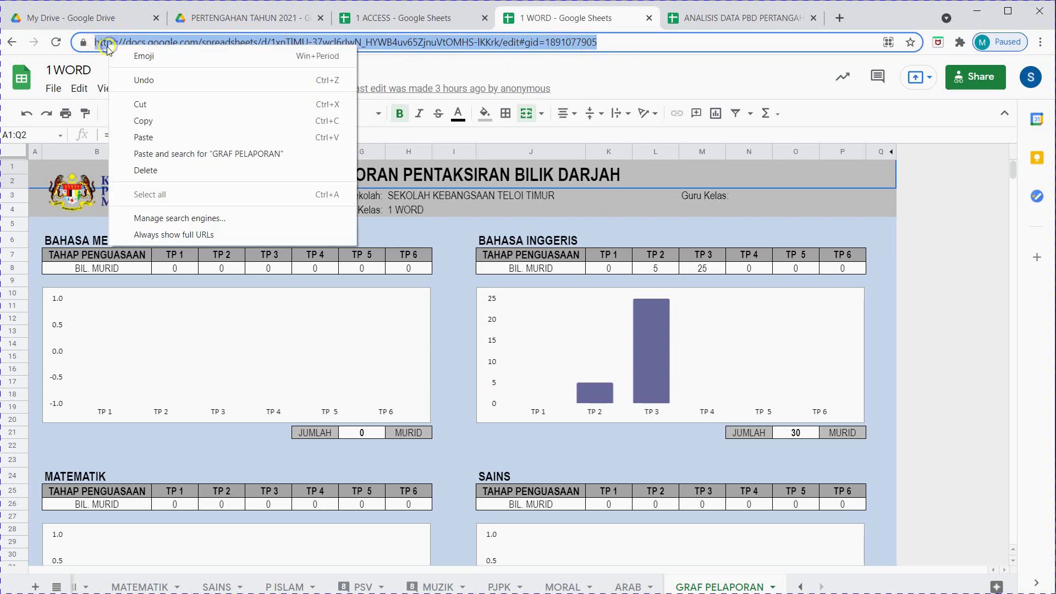
left_click(140, 122)
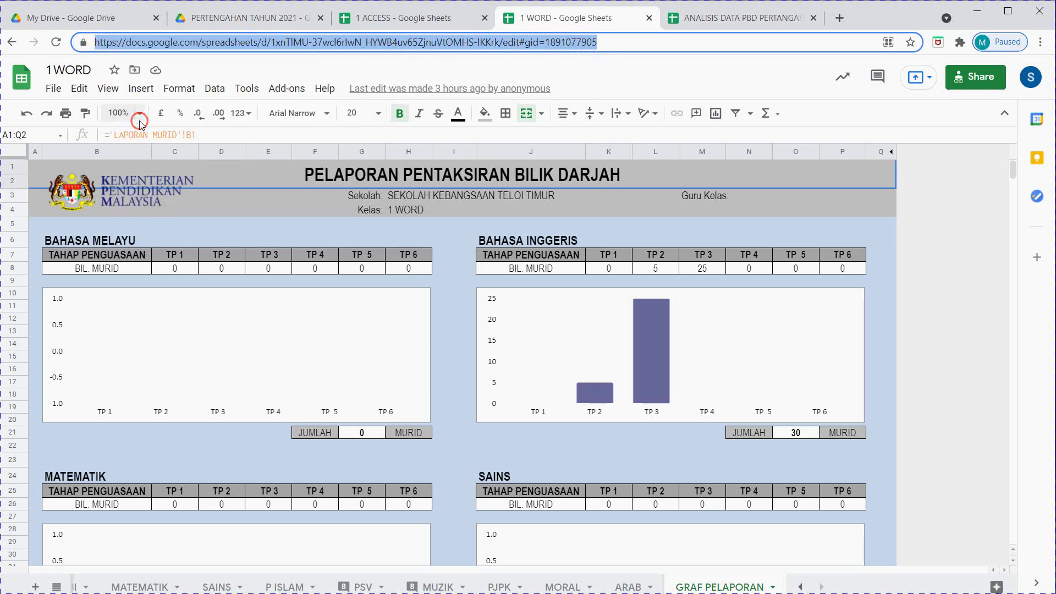
- Back in the PBD analysis spreadsheet, replace the URL in B6's IMPORTRANGE formula with the copied 1 WORD URL, ending at "edit" without the gid part
left_click(712, 24)
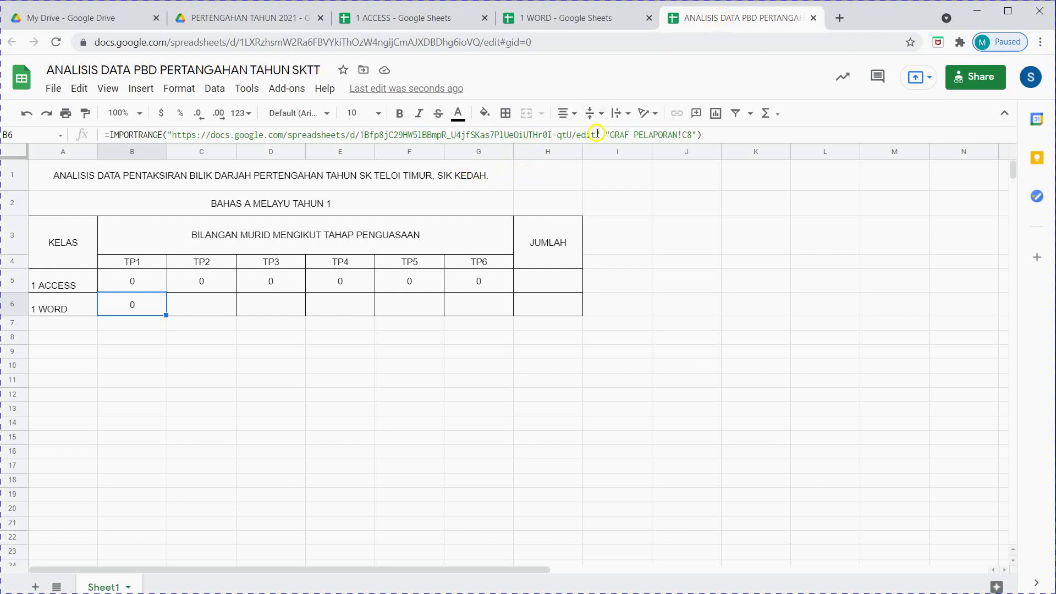
double_click(175, 135)
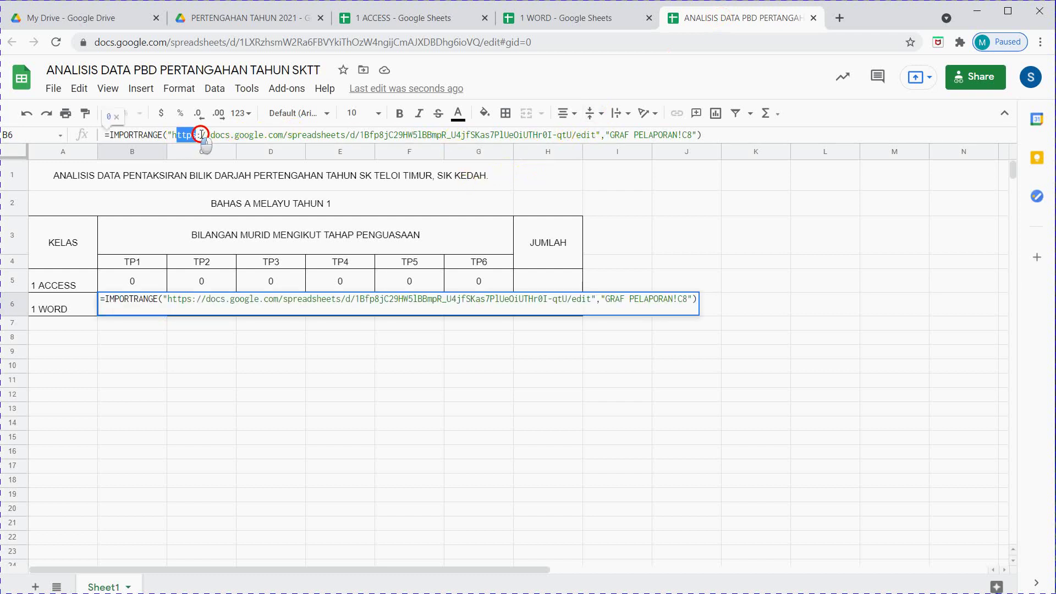
left_click_drag(174, 136, 595, 128)
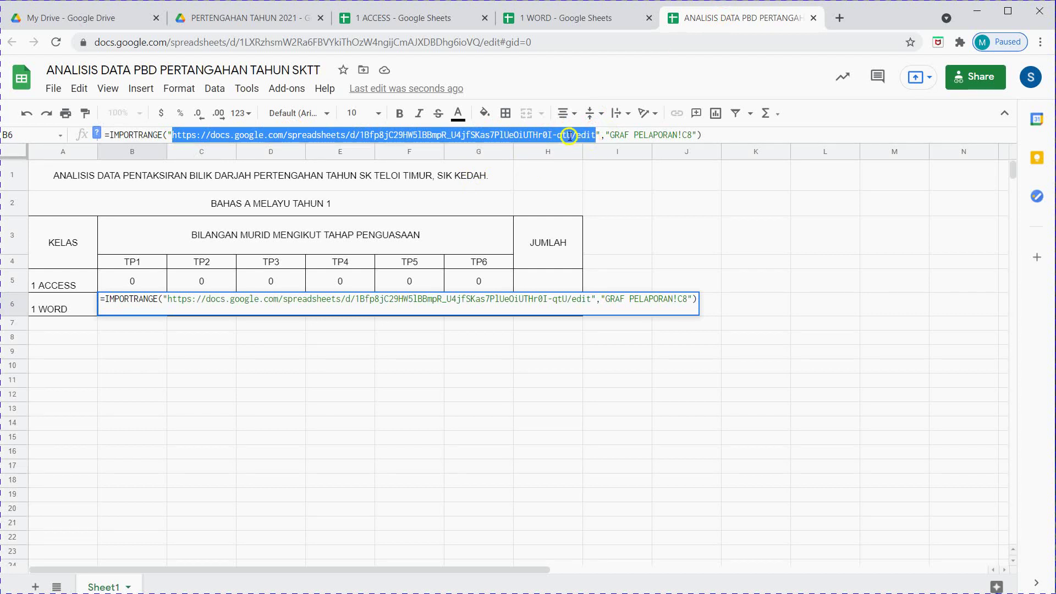
right_click(569, 135)
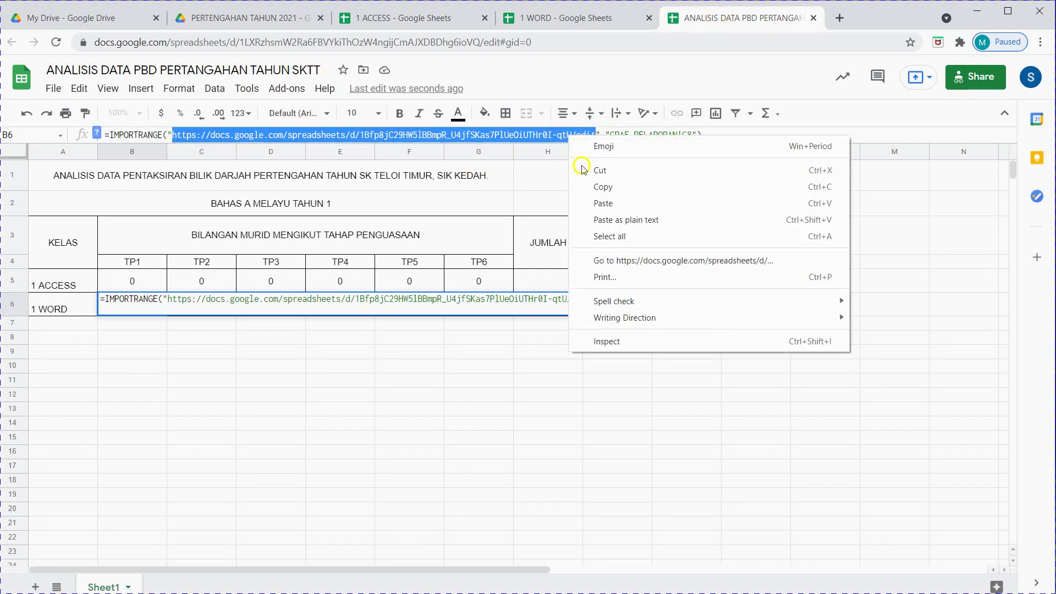
left_click(600, 202)
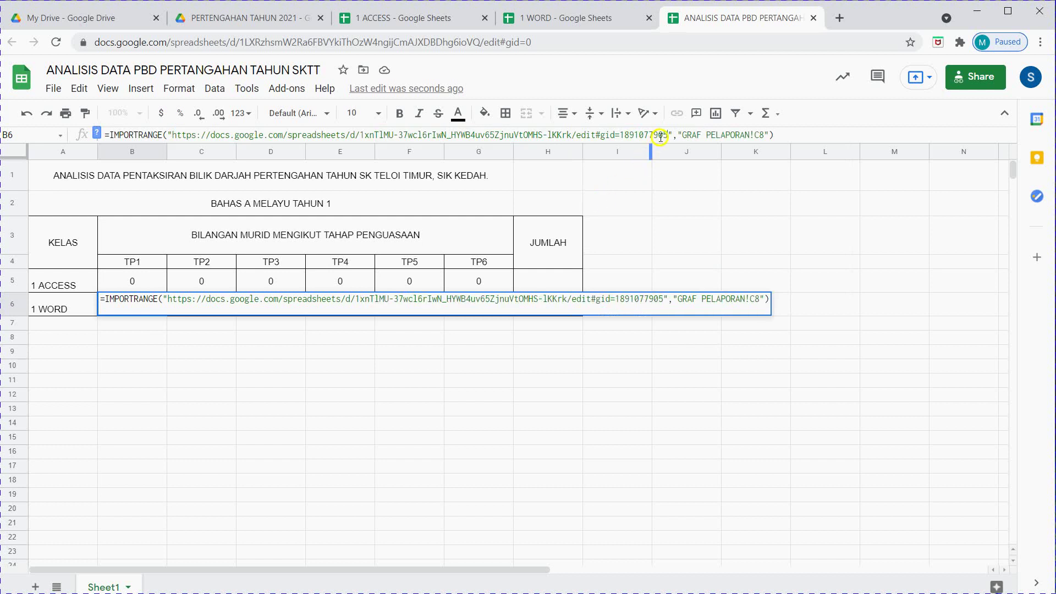
left_click_drag(668, 134, 595, 142)
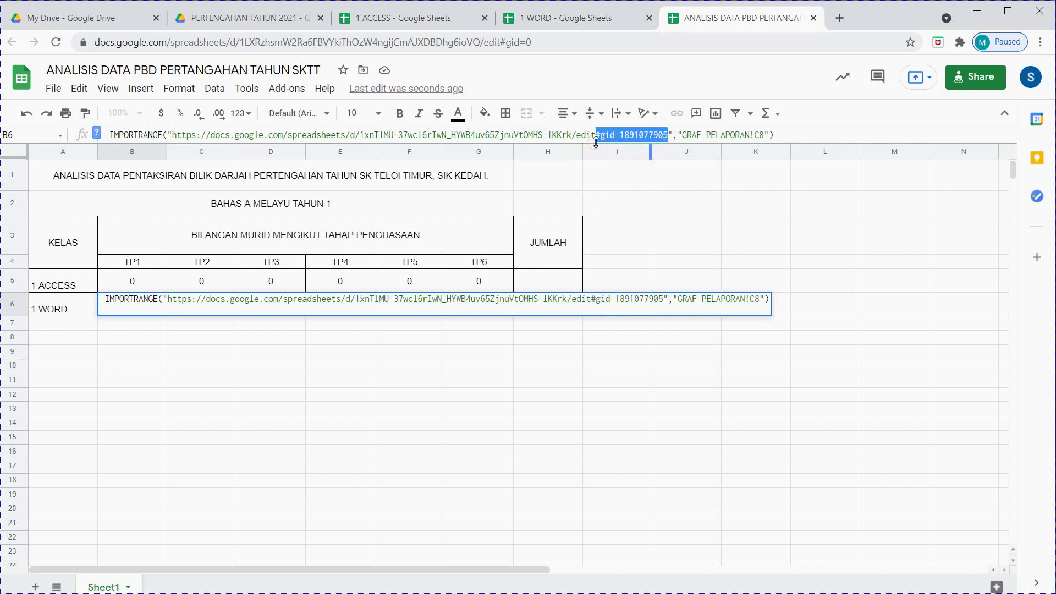
key("BackSpace")
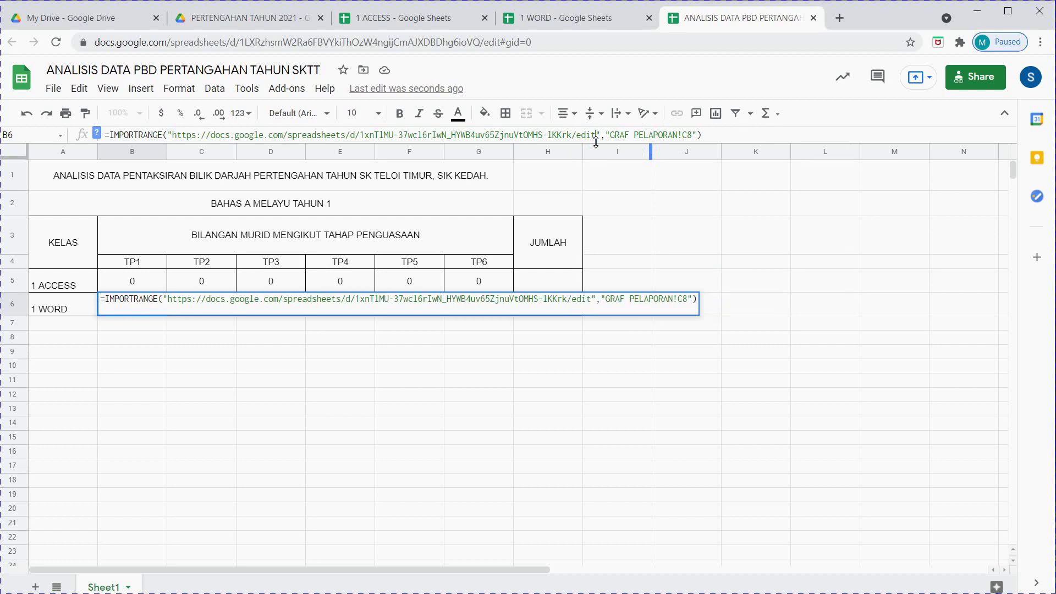
key("Return")
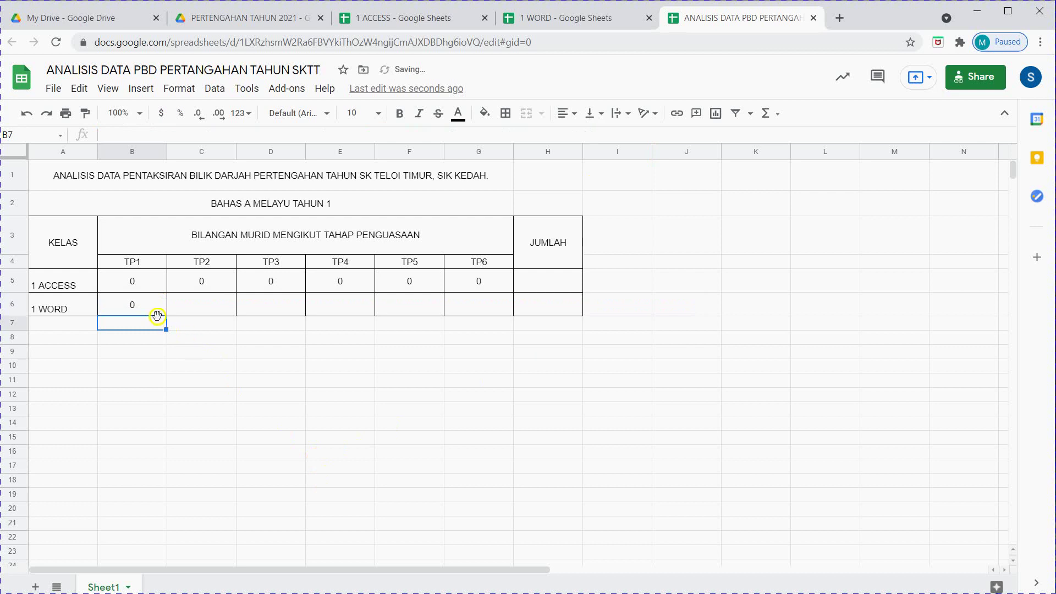
- Fill B6's IMPORTRANGE formula across the 1 WORD row to G6
left_click(133, 310)
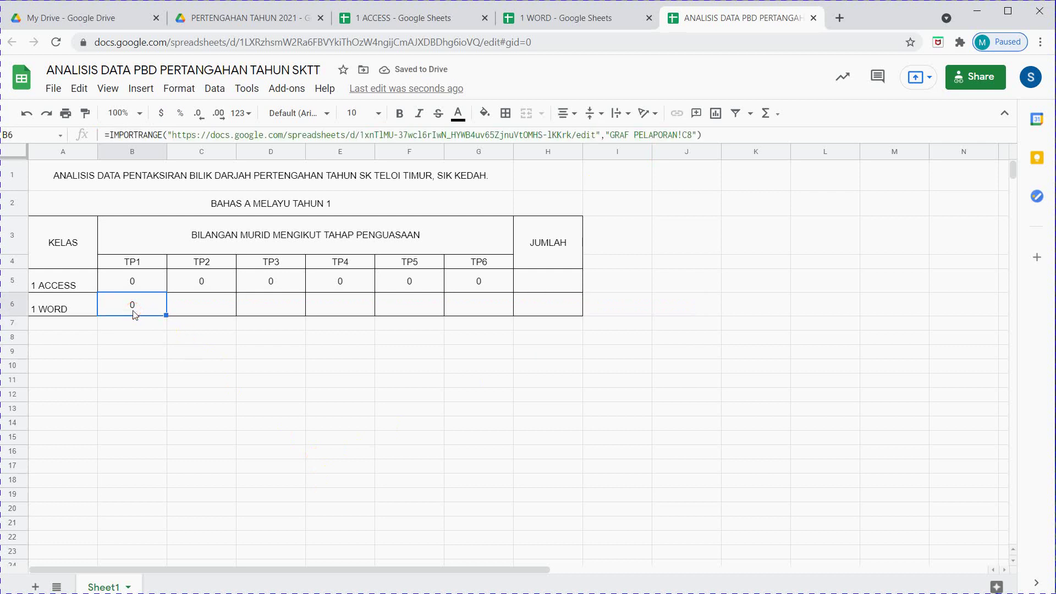
left_click_drag(166, 316, 482, 307)
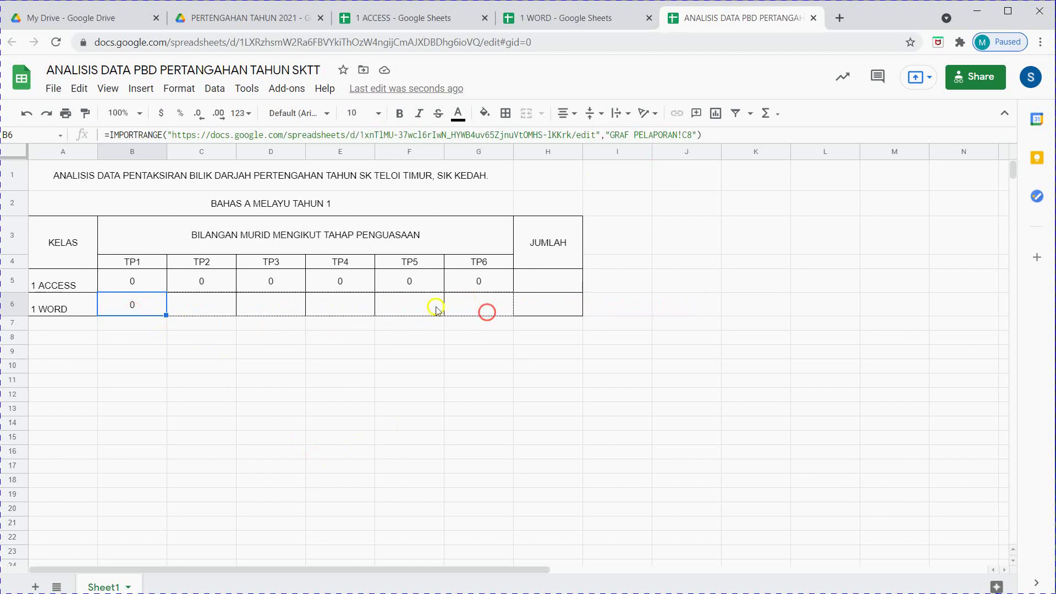
left_click(197, 309)
left_click(134, 305)
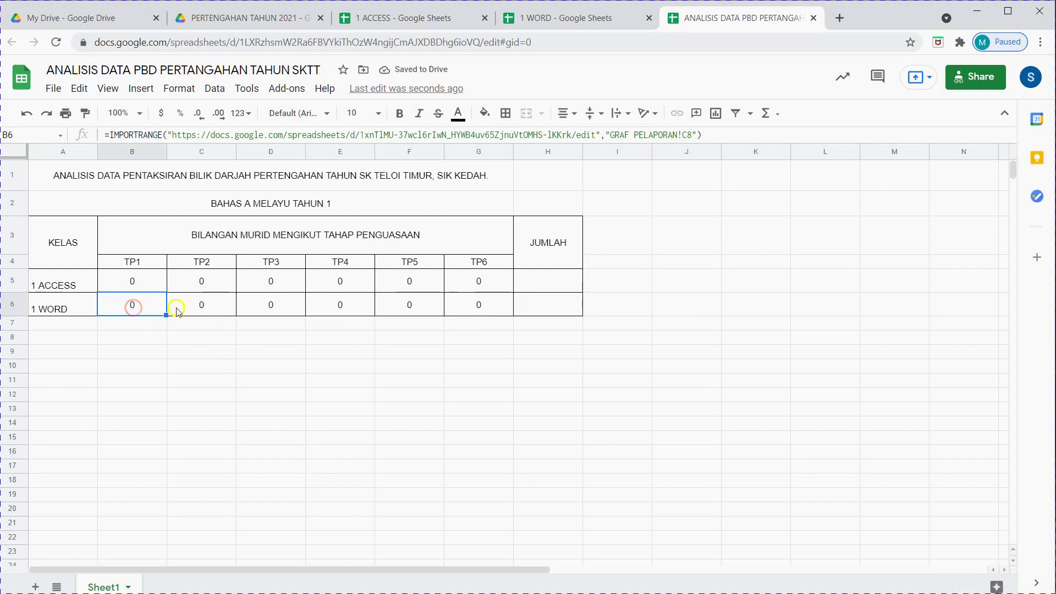
- Change the source reference in C6's IMPORTRANGE formula to D8 for the TP2 count
left_click(204, 308)
left_click(686, 134)
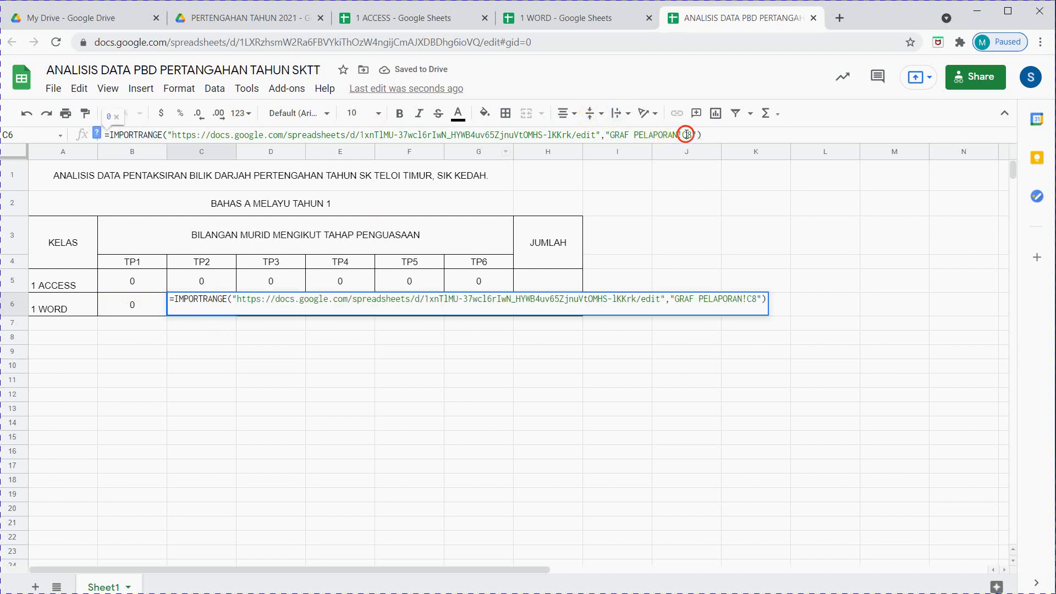
key("BackSpace")
type("D")
key("Return")
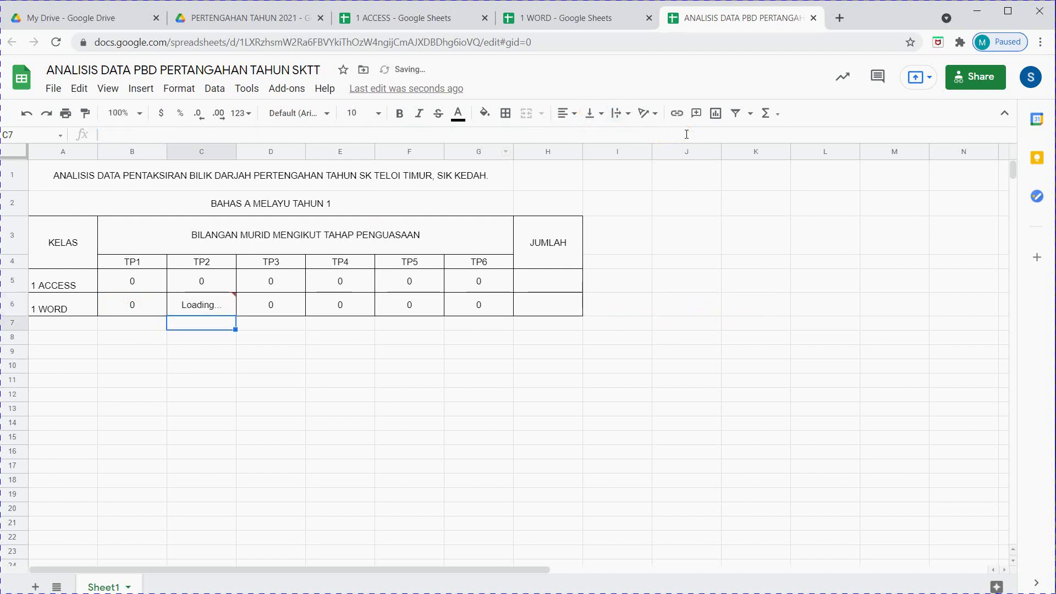
- Change the source reference in D6's IMPORTRANGE formula to E8 for the TP3 count
key("Right")
left_click(687, 134)
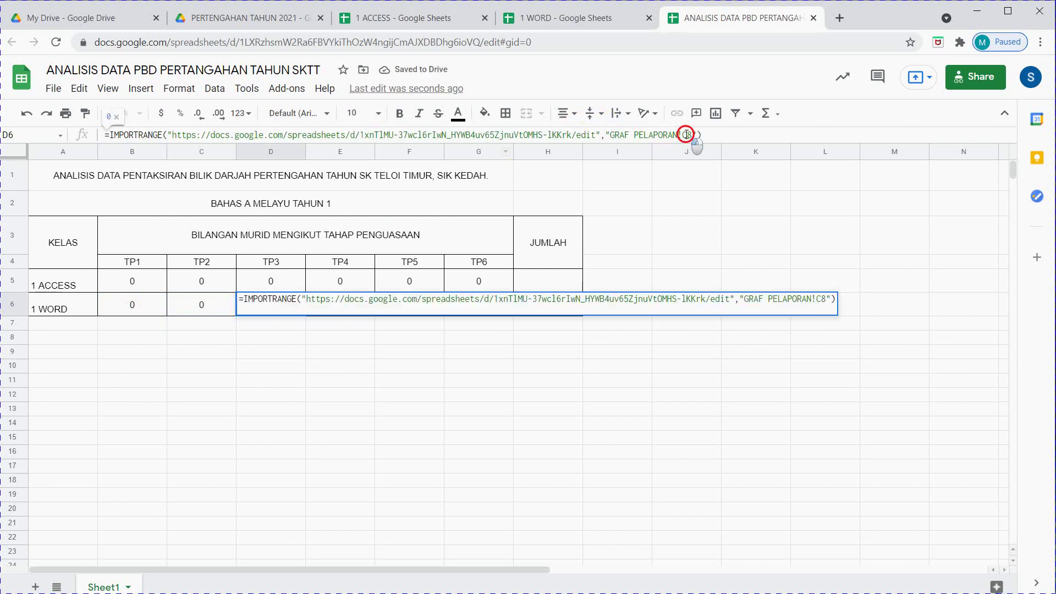
key("BackSpace")
type("E")
key("Return")
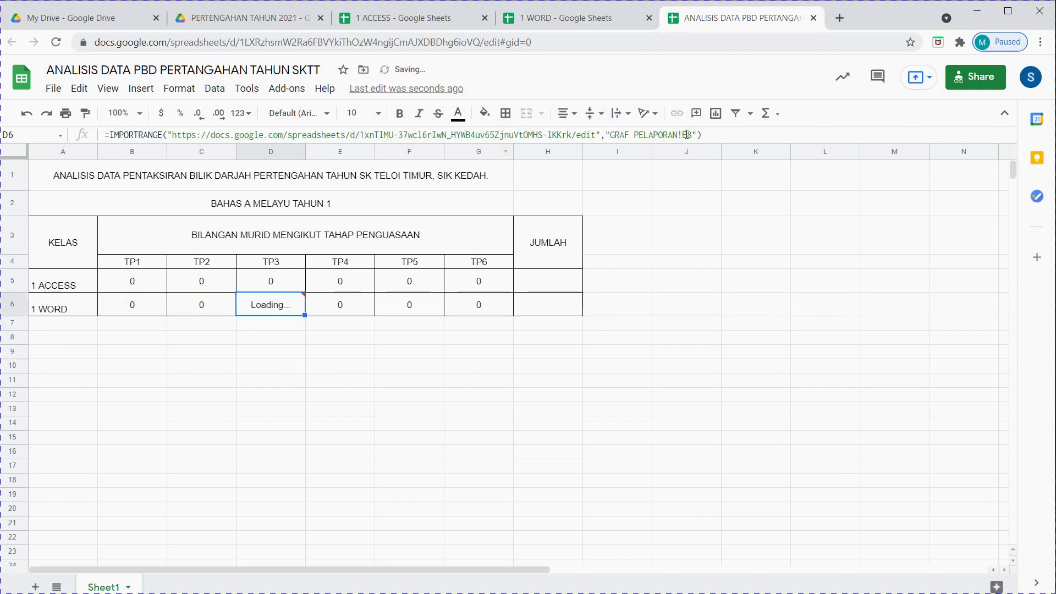
- Change the source reference in E6's IMPORTRANGE formula to F8 for the TP4 count
key("Right")
left_click(687, 135)
key("BackSpace")
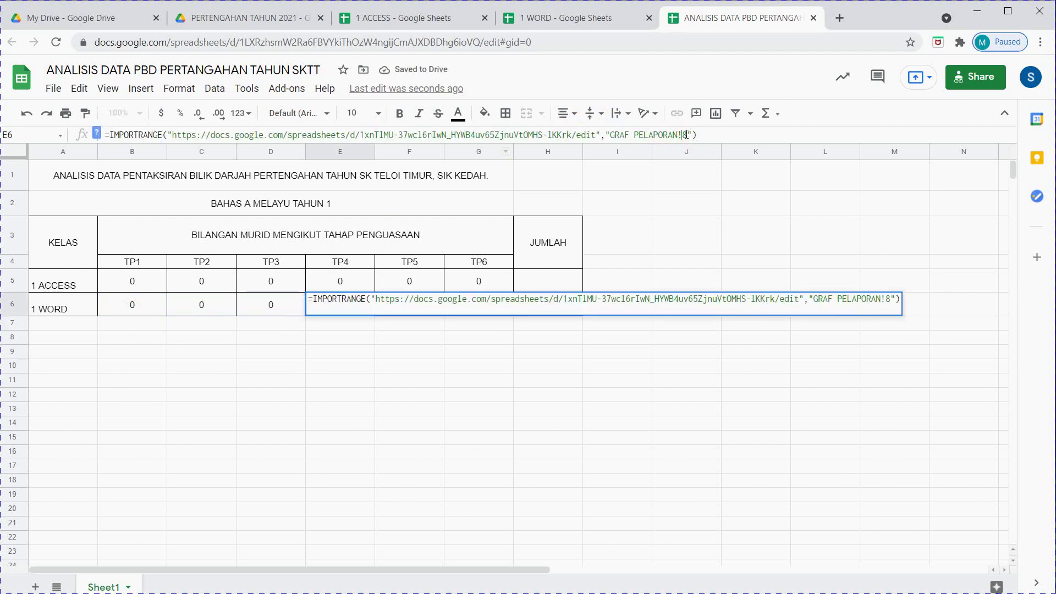
type("F")
key("Return")
- Change the source reference in F6's IMPORTRANGE formula to G8 for the TP5 count
key("Right")
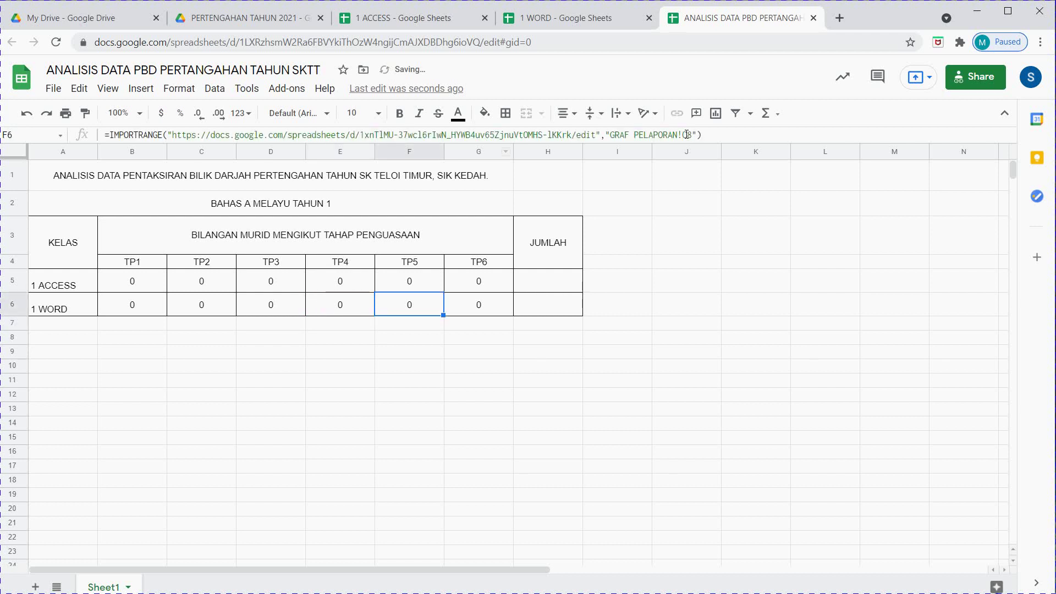
left_click(686, 135)
key("BackSpace")
type("G")
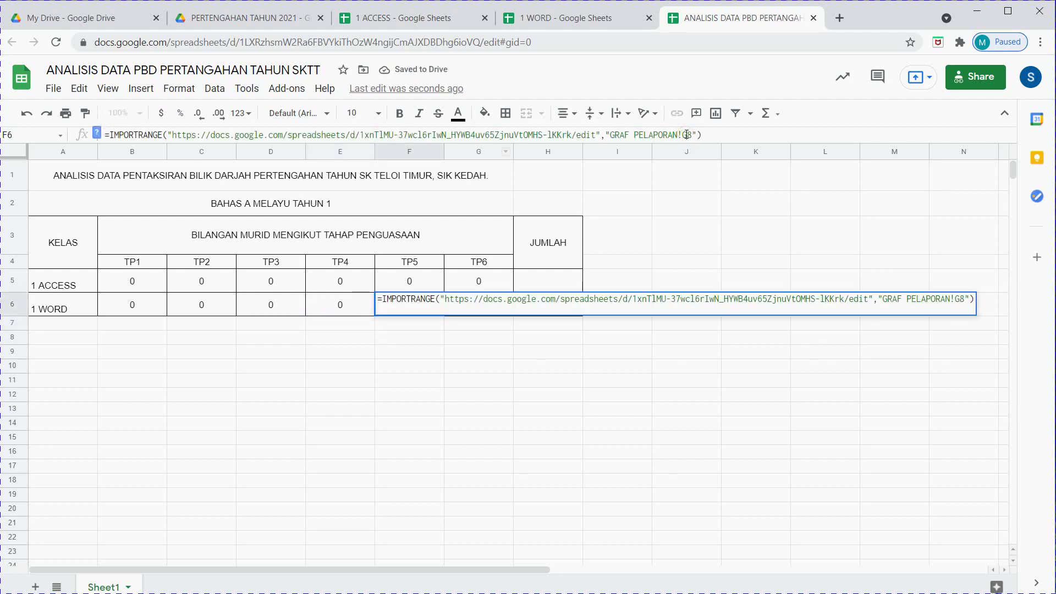
key("Return")
- Change the source reference in G6's IMPORTRANGE formula to H8 for the TP6 count
key("Right")
left_click(686, 134)
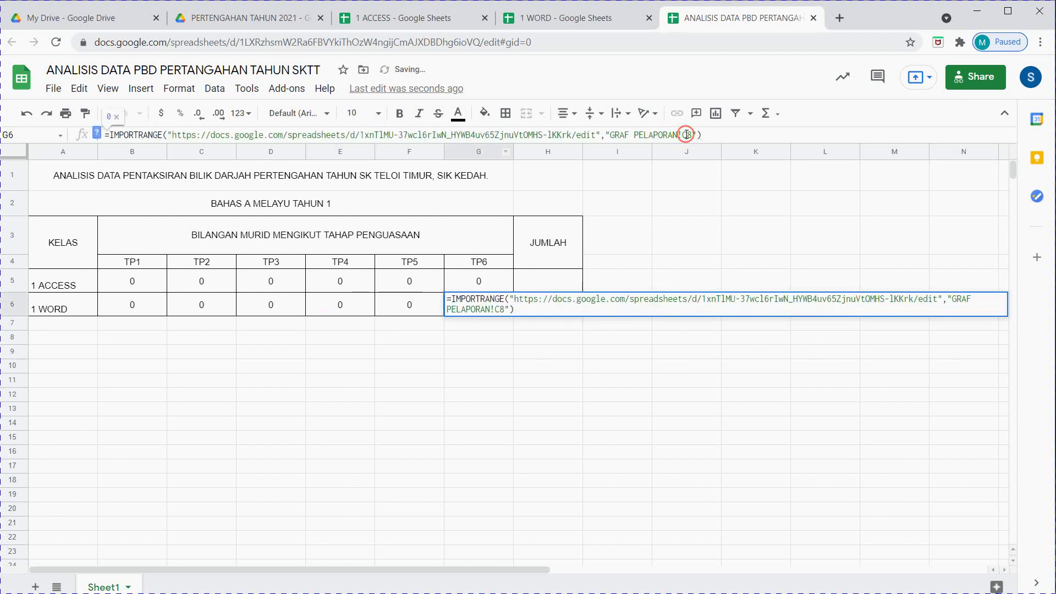
key("BackSpace")
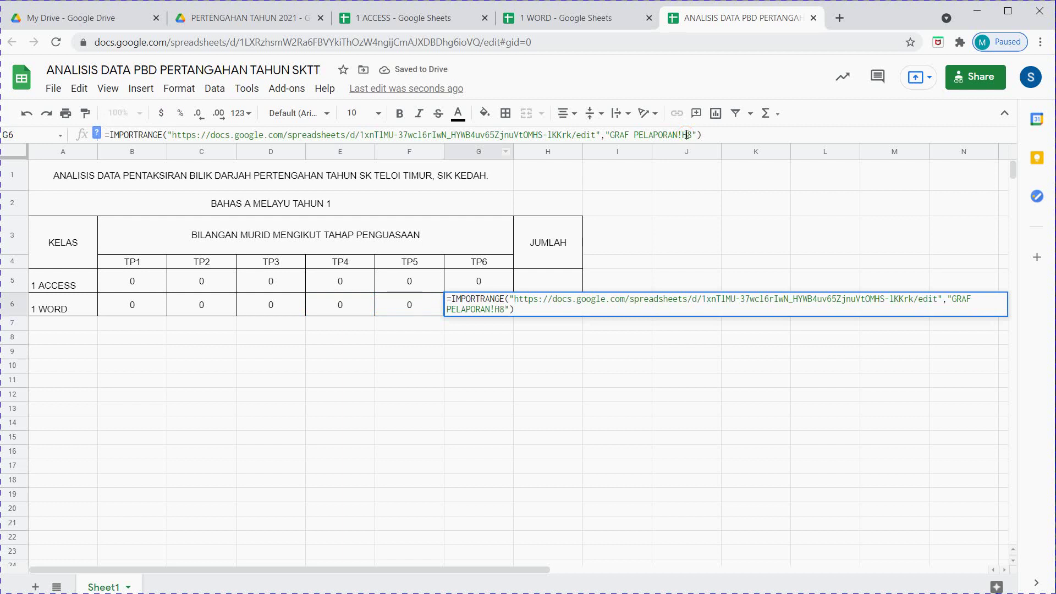
type("H")
key("Return")
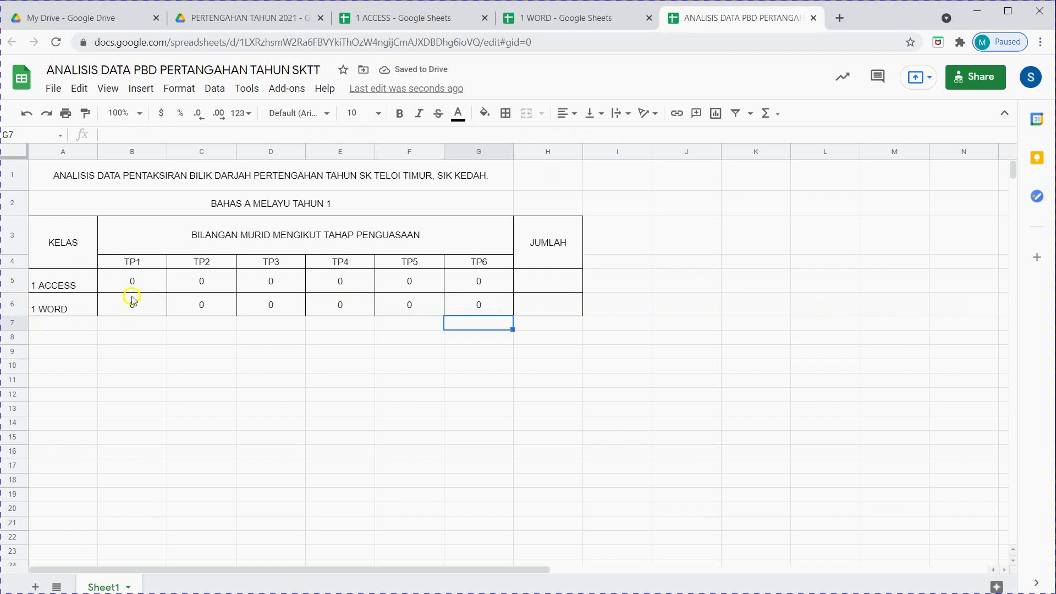
- Enter the label JUMLAH in A7 below the class names and make row 7 as tall as the class rows
left_click(55, 324)
type("JUML")
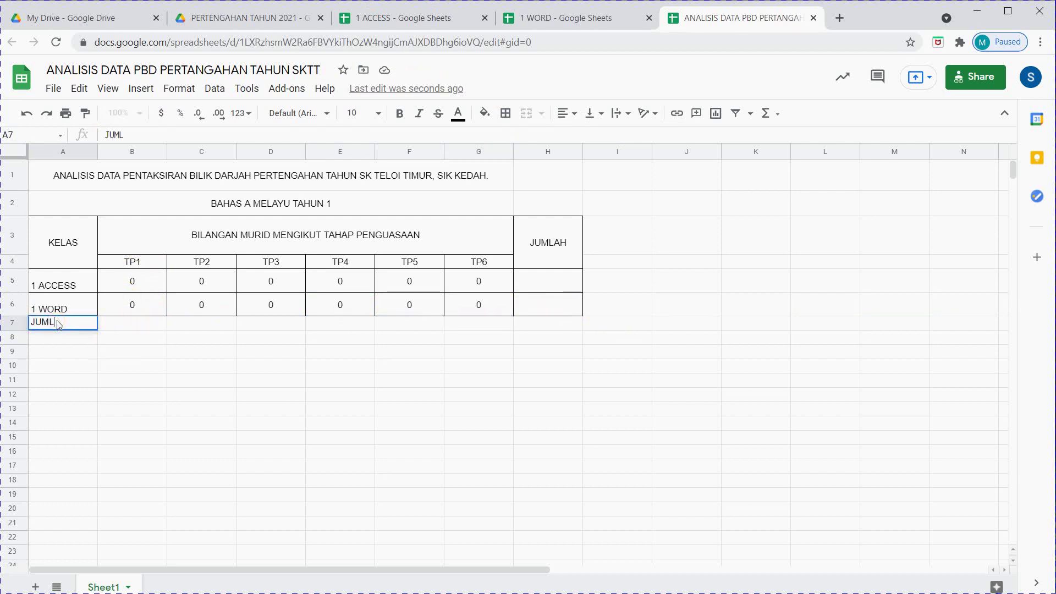
type("AN")
key("BackSpace")
type("H")
left_click_drag(15, 328, 16, 340)
- Enter =SUM(B5:B6) in B7 to total the TP1 counts of both classes
left_click(121, 328)
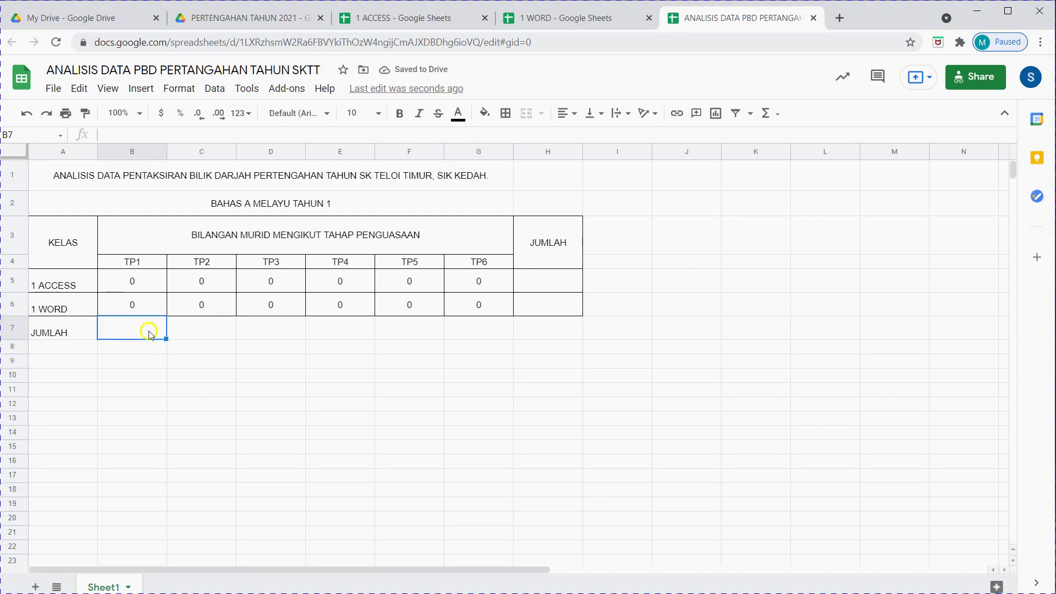
left_click_drag(166, 339, 167, 339)
left_click(115, 135)
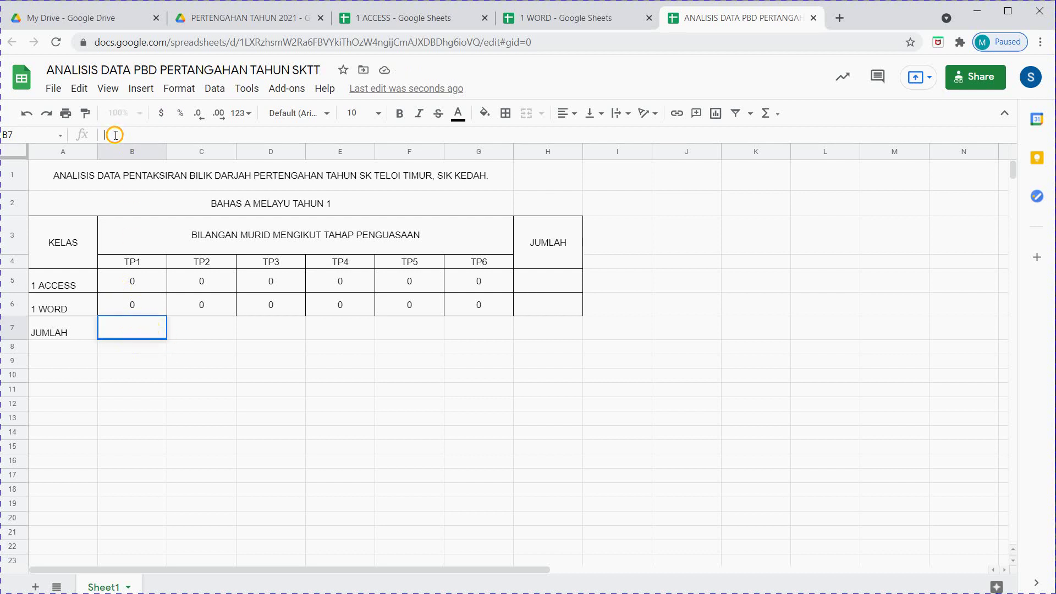
type("=")
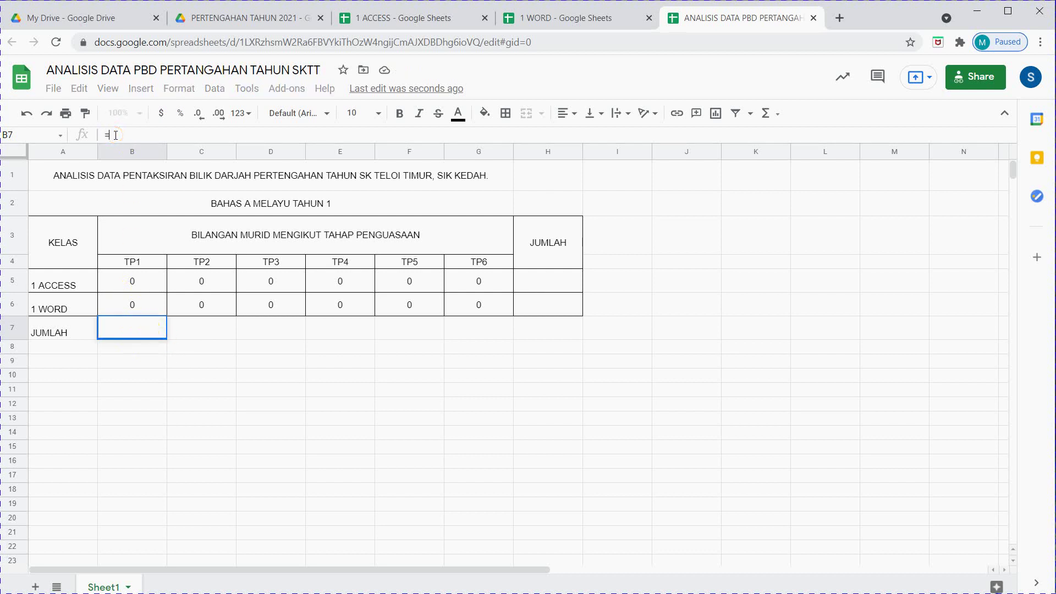
type("S")
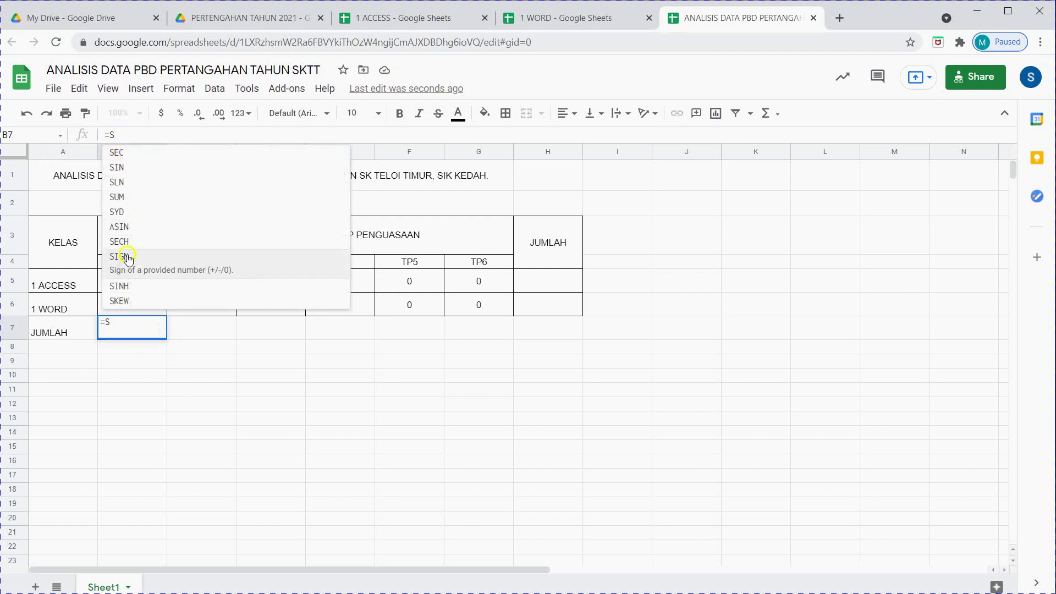
type("UM(")
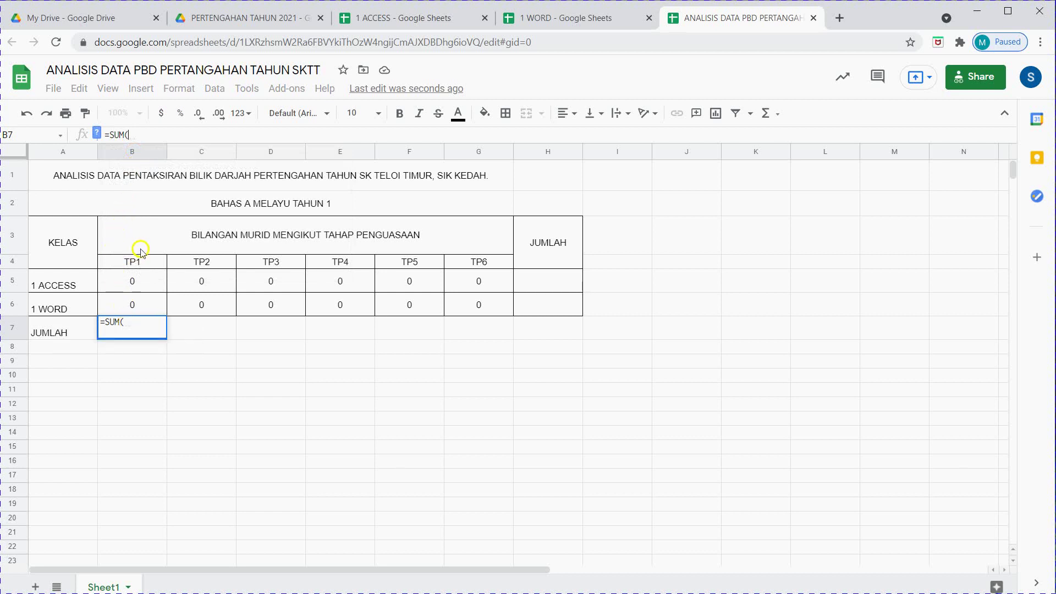
left_click_drag(132, 283, 136, 307)
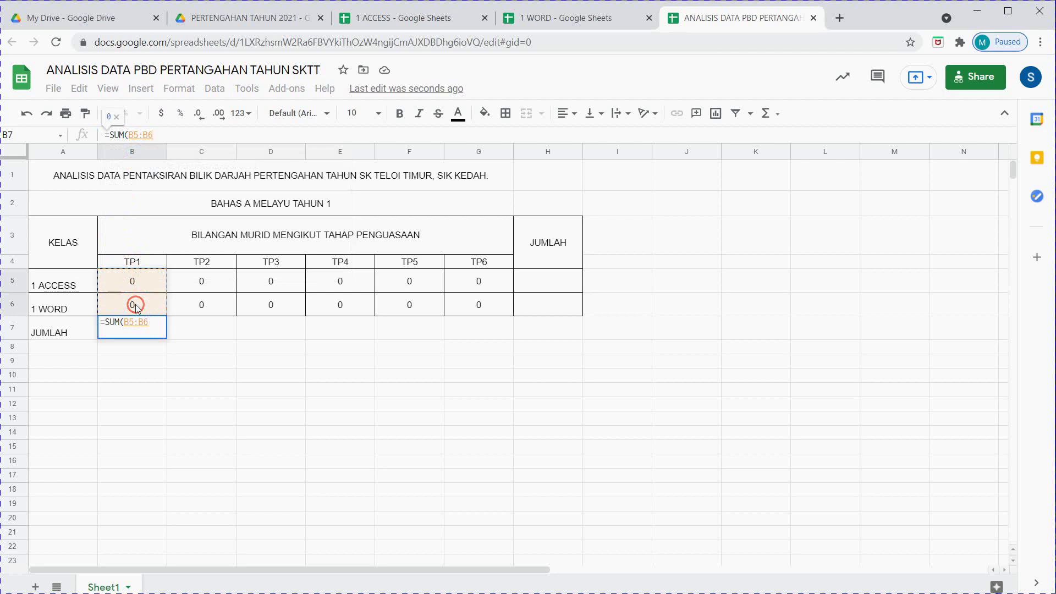
type(")")
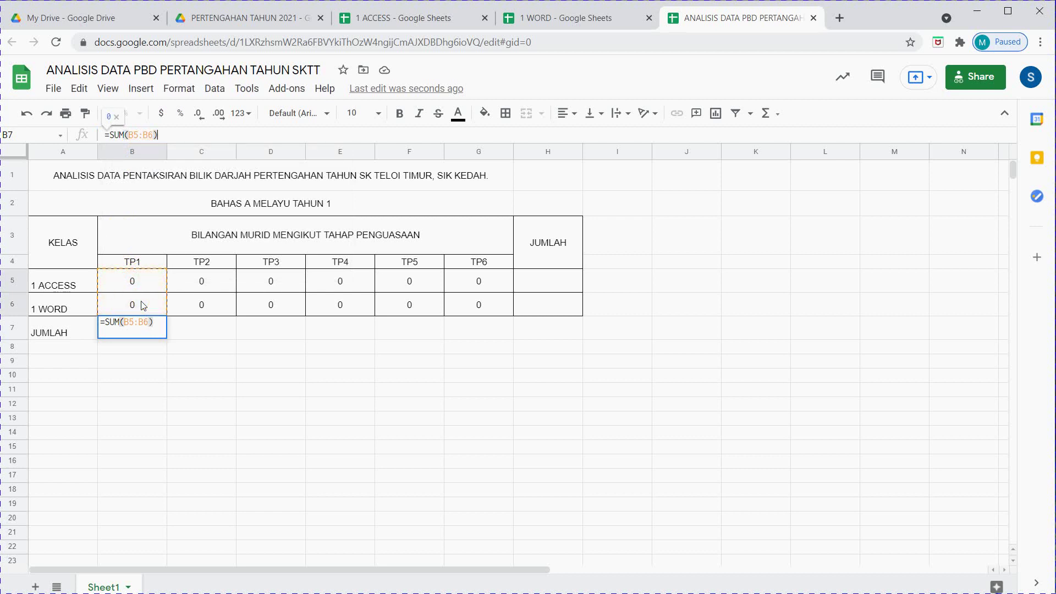
key("Return")
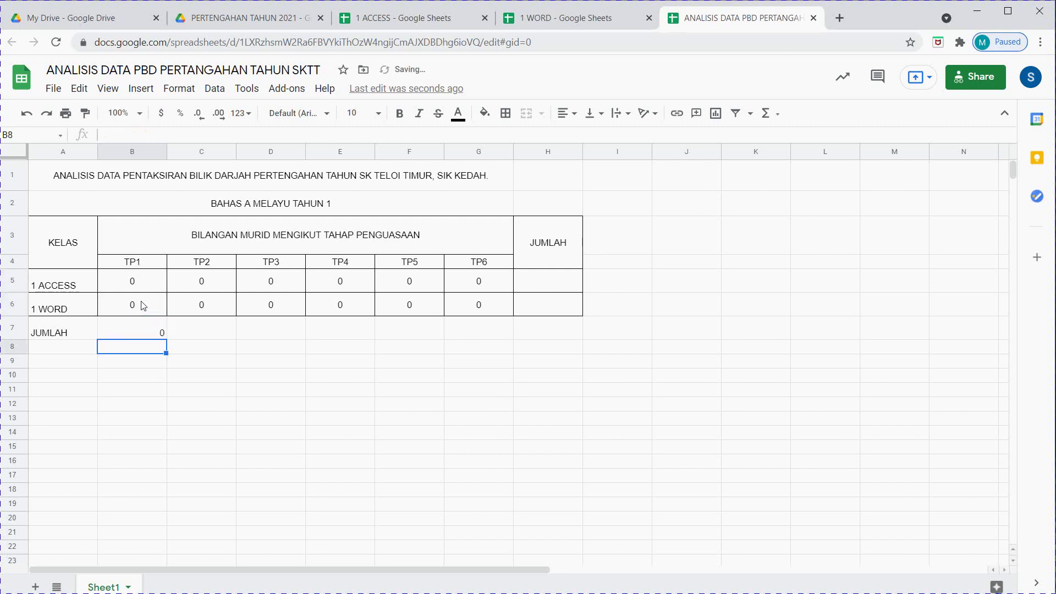
- Centre the TP1 total in B7 horizontally and vertically
left_click(154, 332)
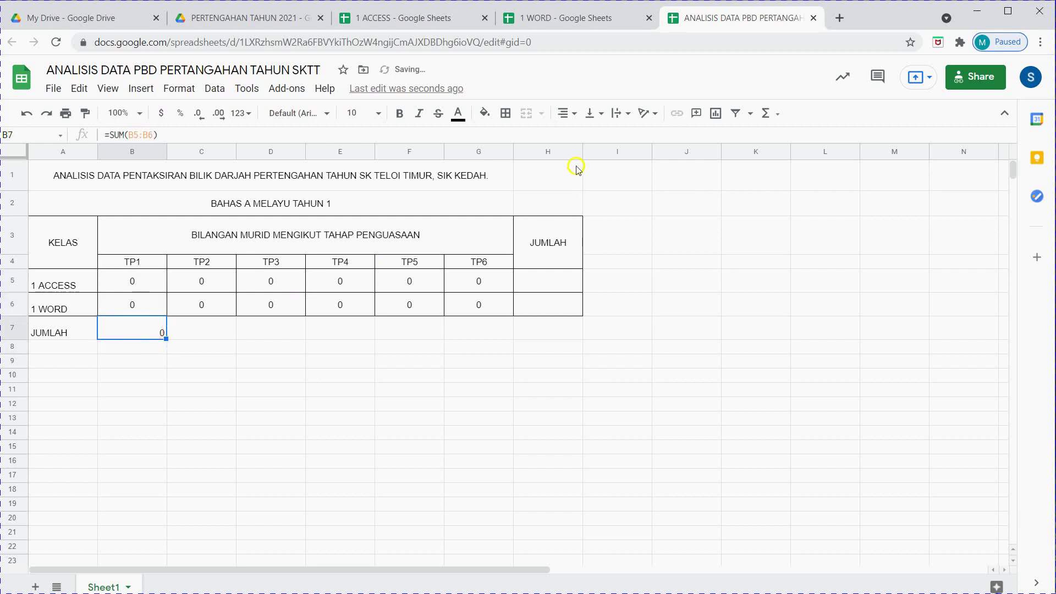
left_click(567, 113)
left_click(577, 136)
left_click(591, 113)
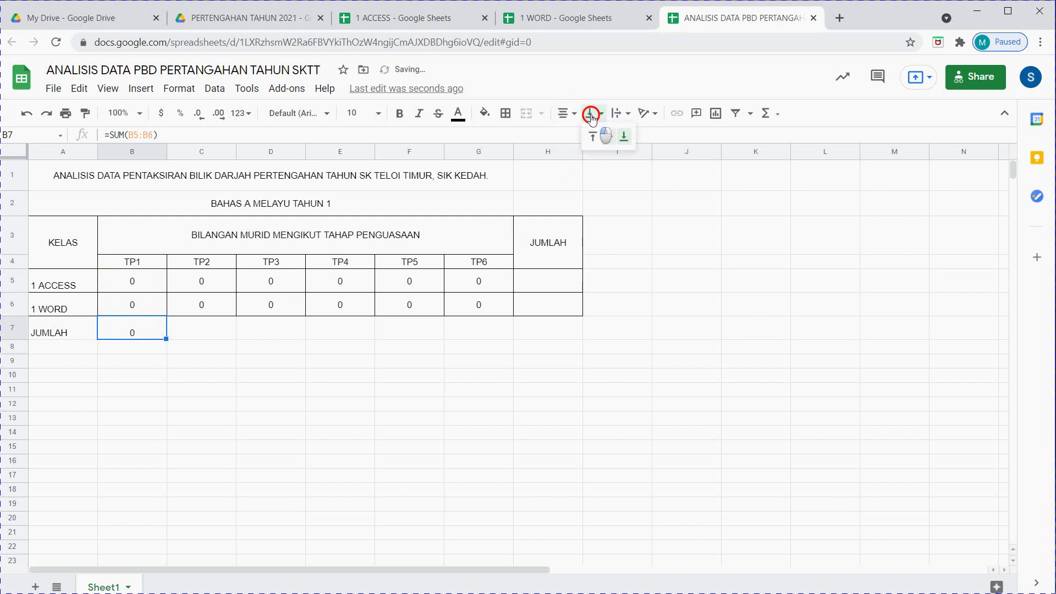
left_click(612, 136)
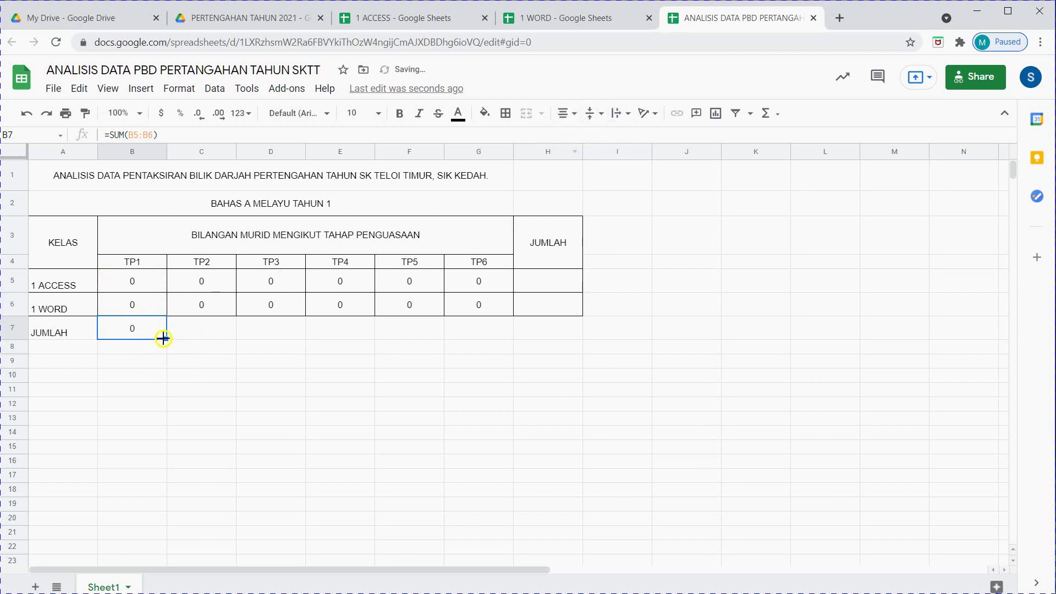
- Fill B7's SUM formula across the JUMLAH row to H7, checking the copied formula in C7
left_click_drag(165, 338, 482, 327)
left_click(214, 333)
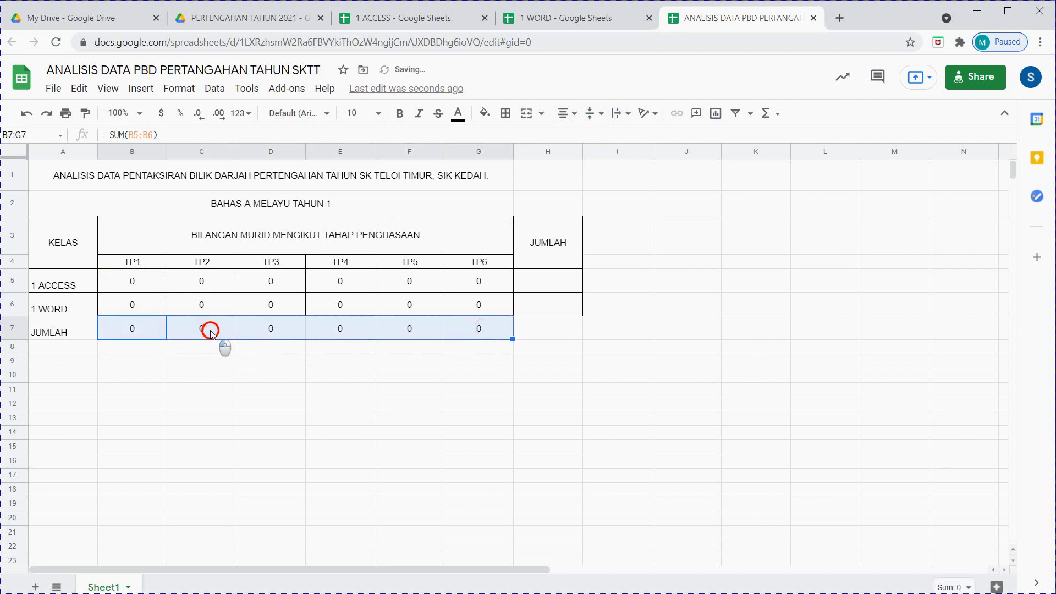
left_click(245, 127)
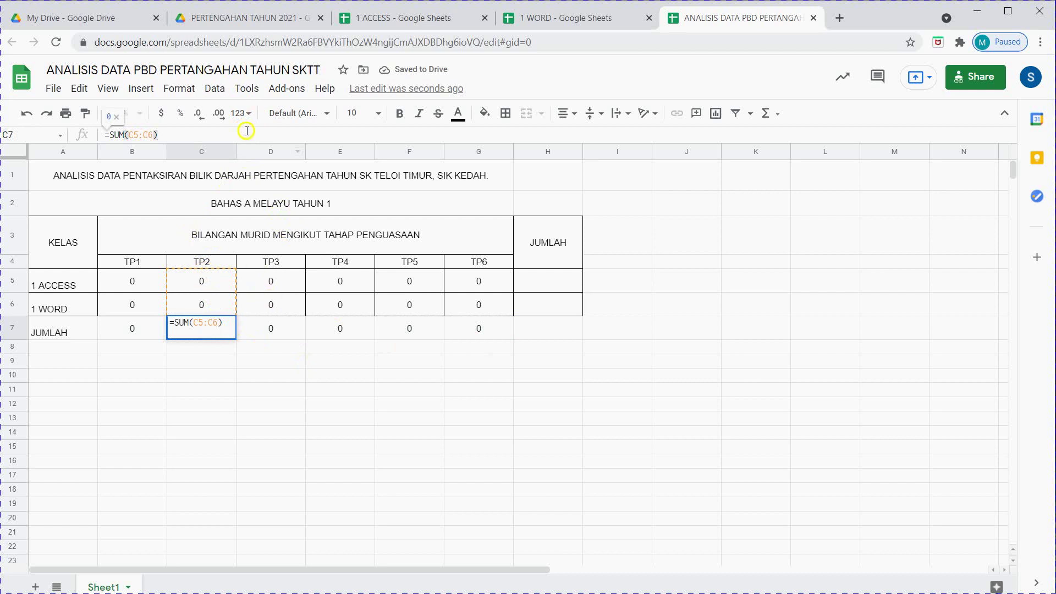
left_click(371, 374)
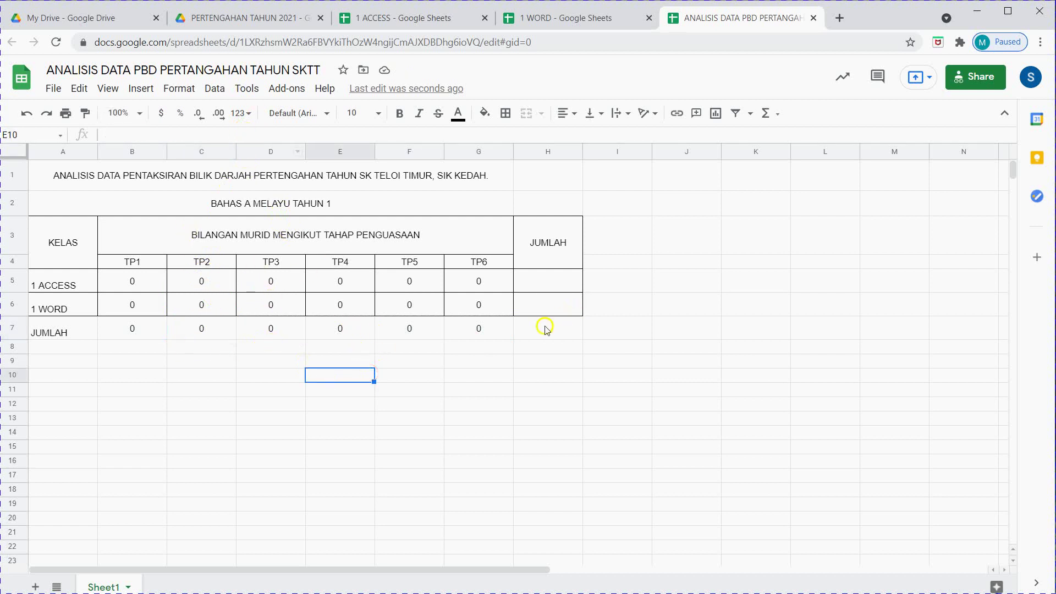
left_click(480, 329)
left_click_drag(512, 339, 566, 347)
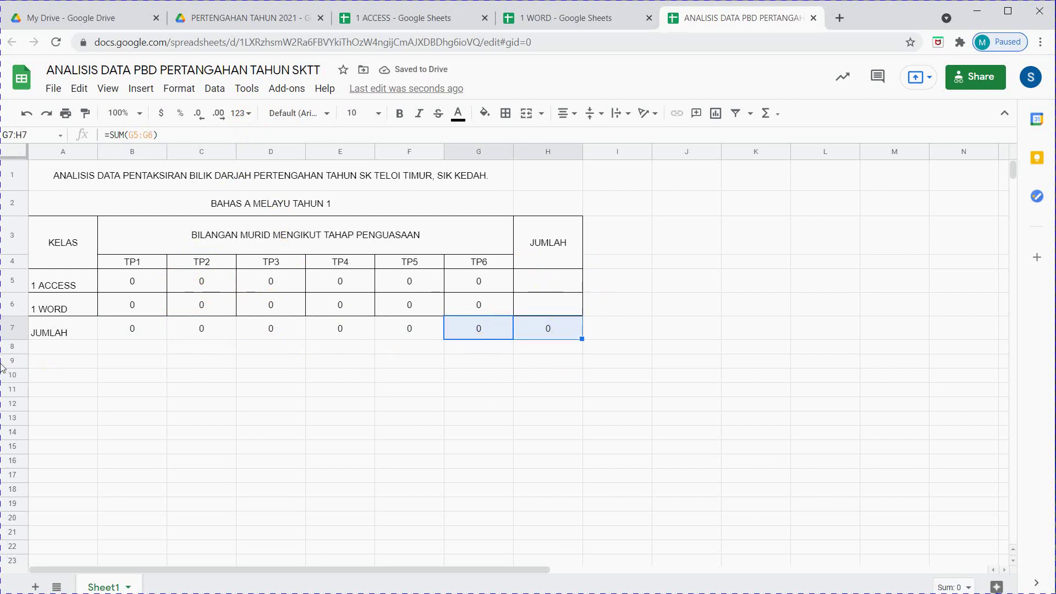
- Apply all borders to the JUMLAH row, A7:H7
left_click_drag(47, 333, 546, 318)
left_click(505, 113)
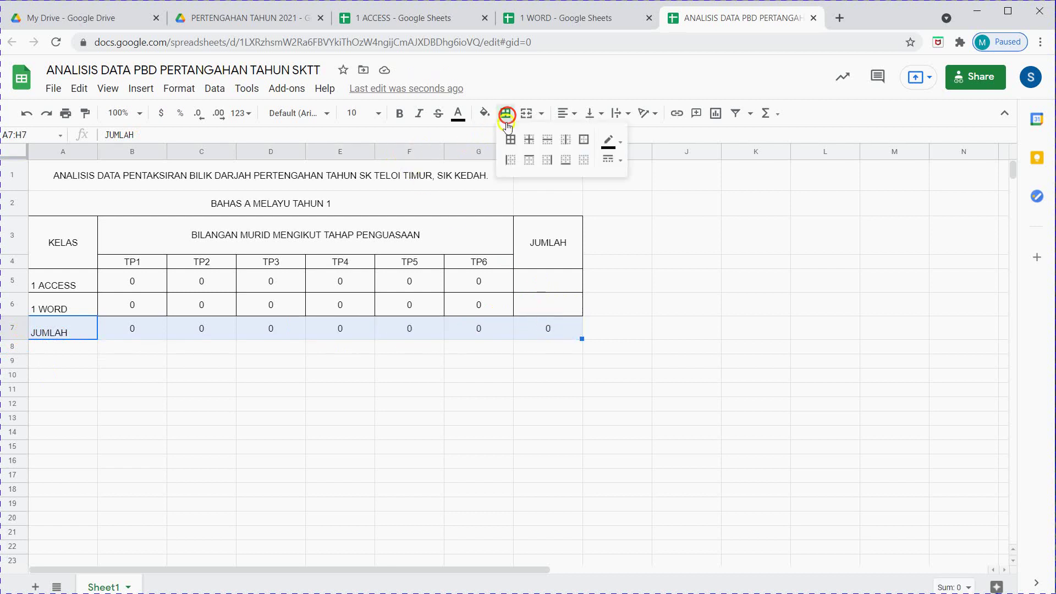
left_click(511, 139)
left_click(540, 377)
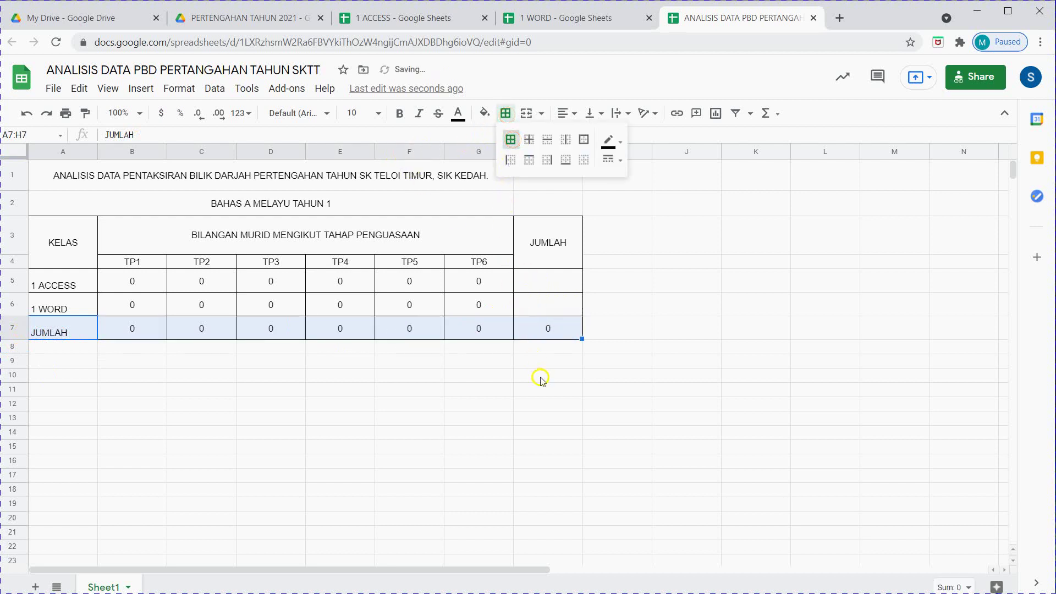
- Enter =SUM(B5:G5) in H5 to total the 1 ACCESS row
left_click(545, 281)
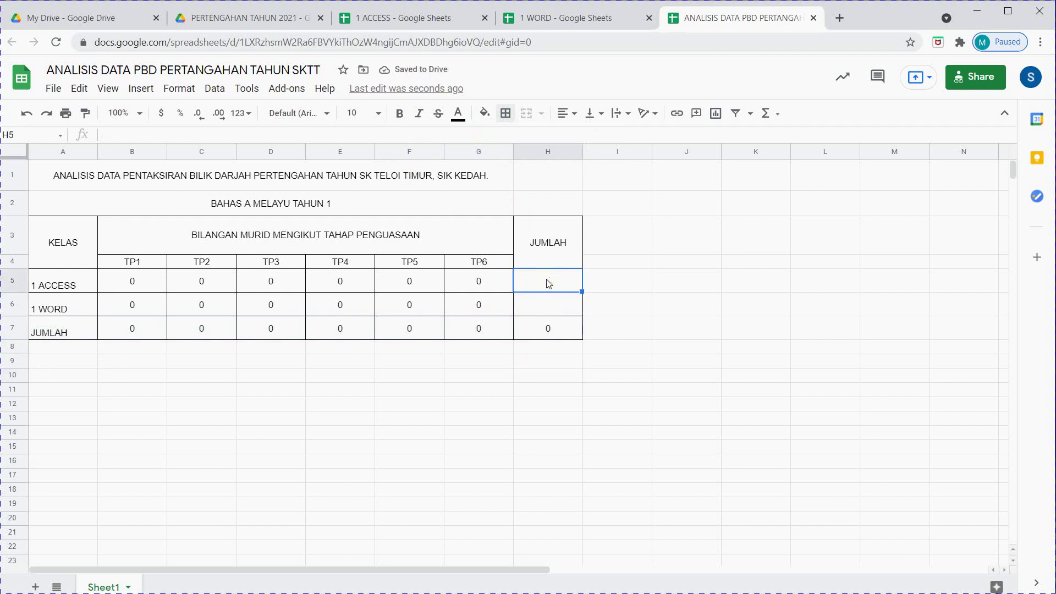
type("=")
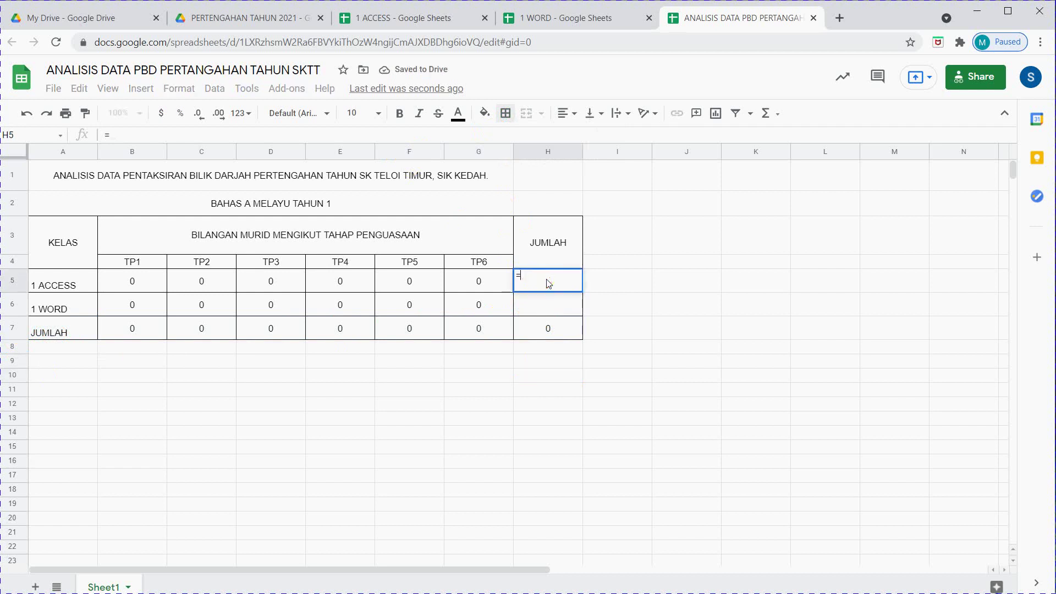
type("SUM(")
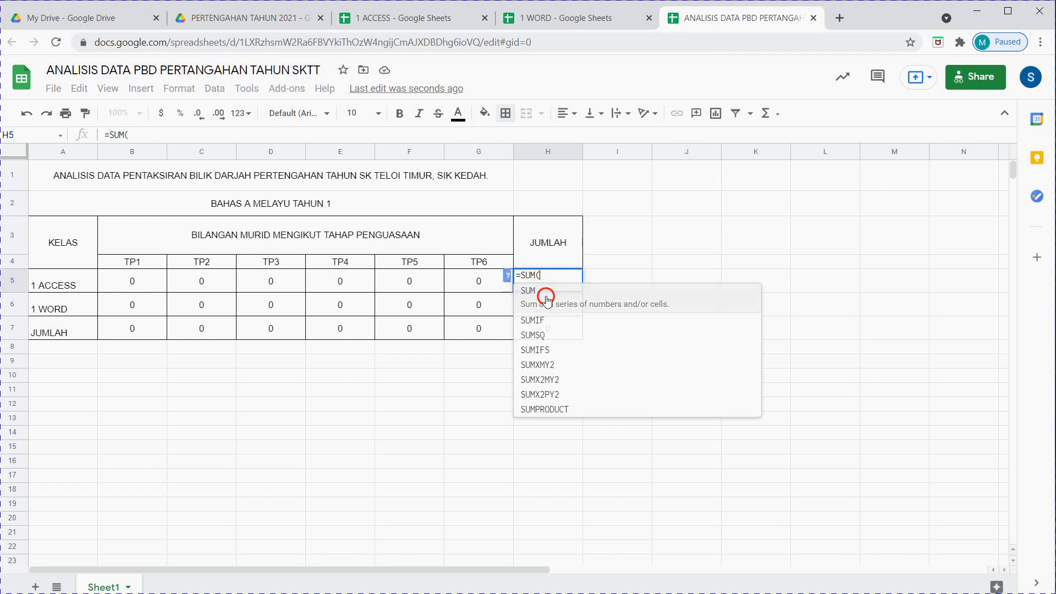
left_click(546, 300)
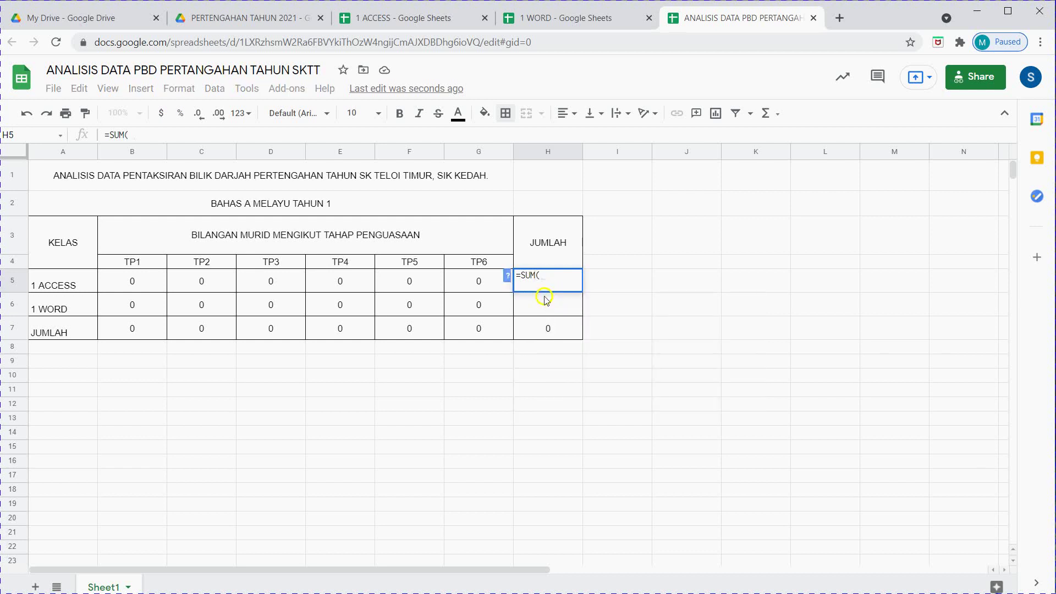
left_click_drag(130, 286, 484, 284)
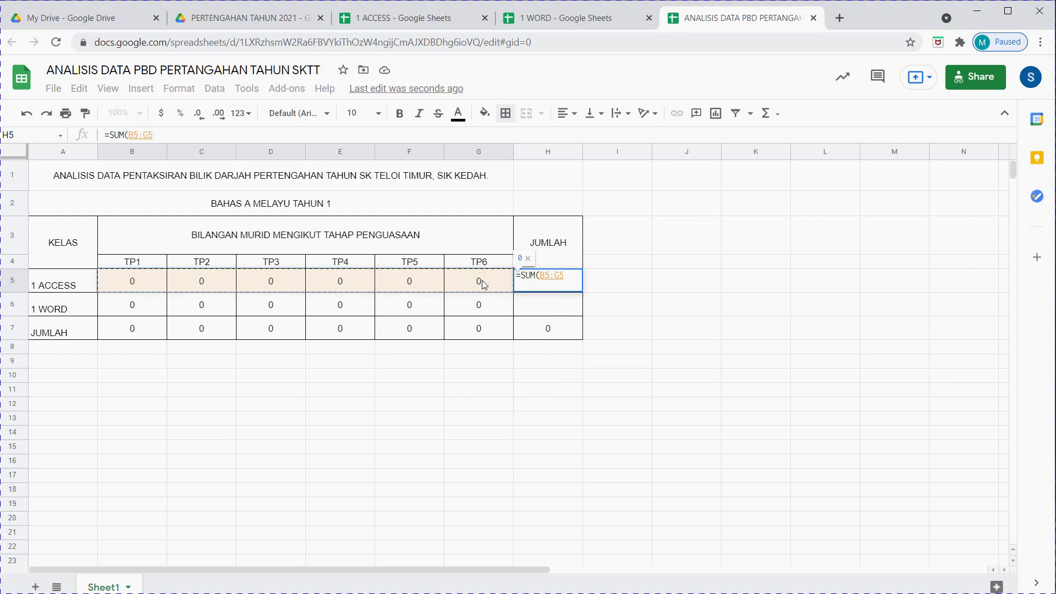
type(")")
key("Return")
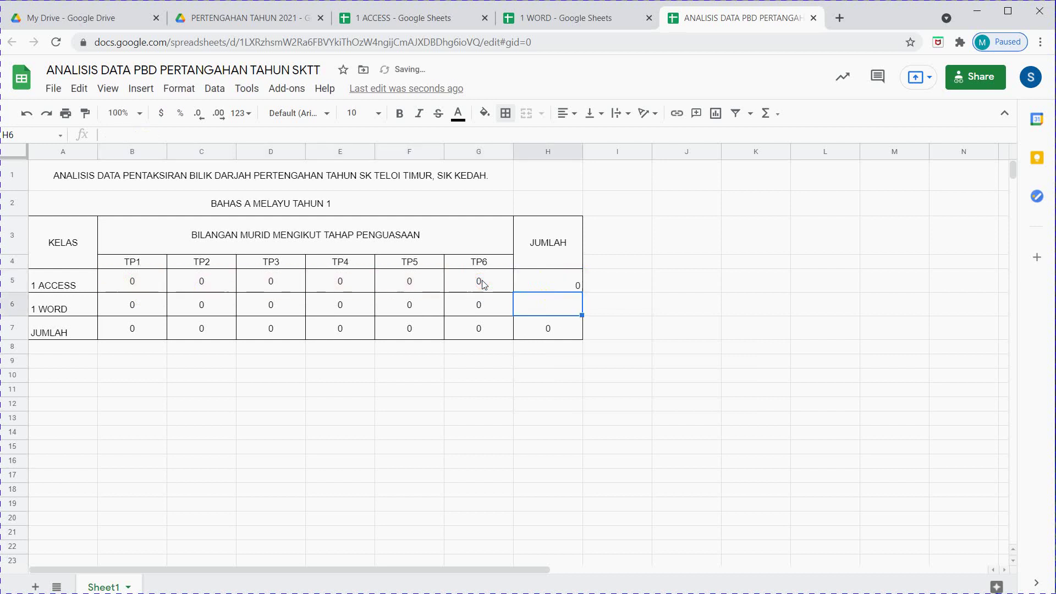
- Centre the 1 ACCESS total in H5 vertically and horizontally
left_click(556, 279)
left_click(591, 113)
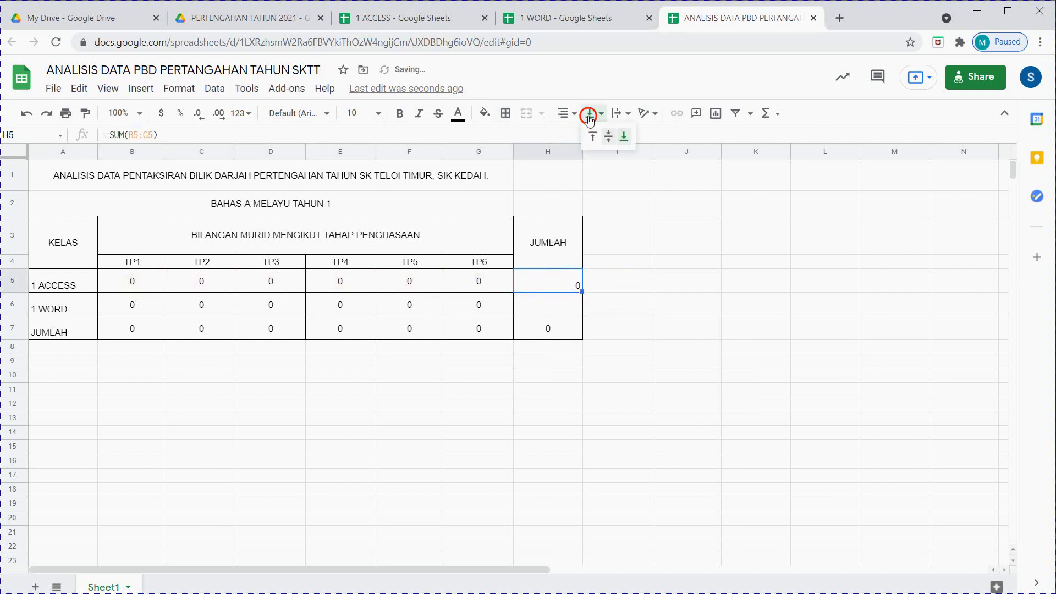
left_click(608, 136)
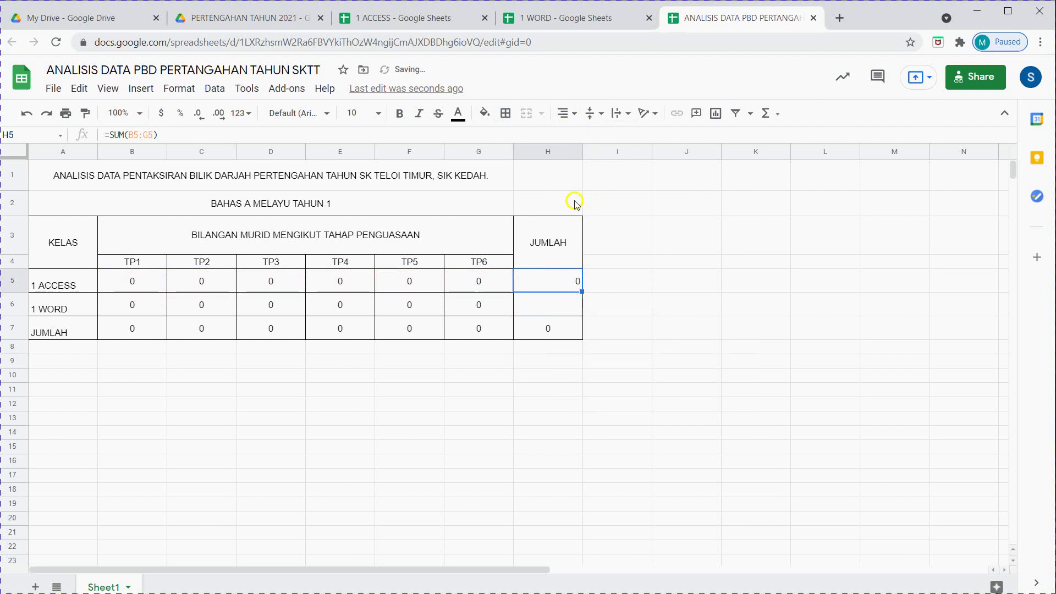
left_click(628, 117)
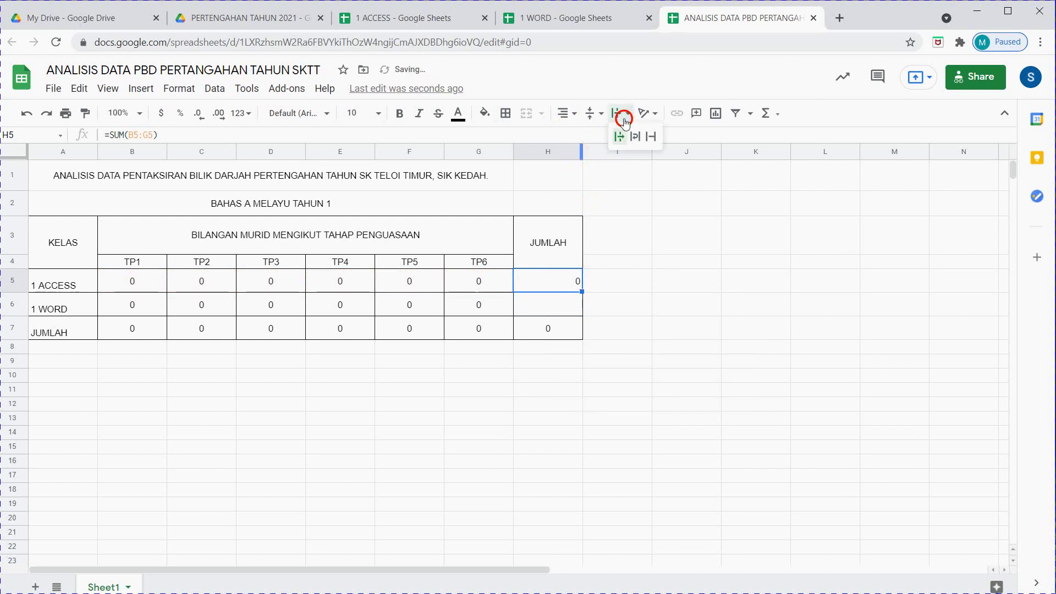
left_click(566, 114)
left_click(582, 136)
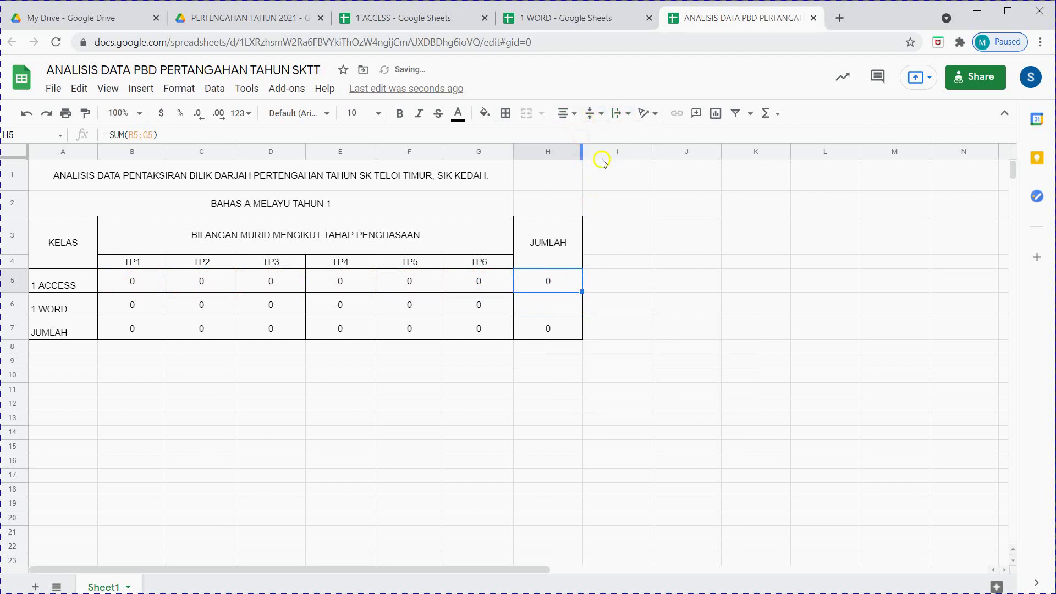
- Extend the row total formula from H5 down to H6 for the 1 WORD class
left_click_drag(580, 291, 613, 308)
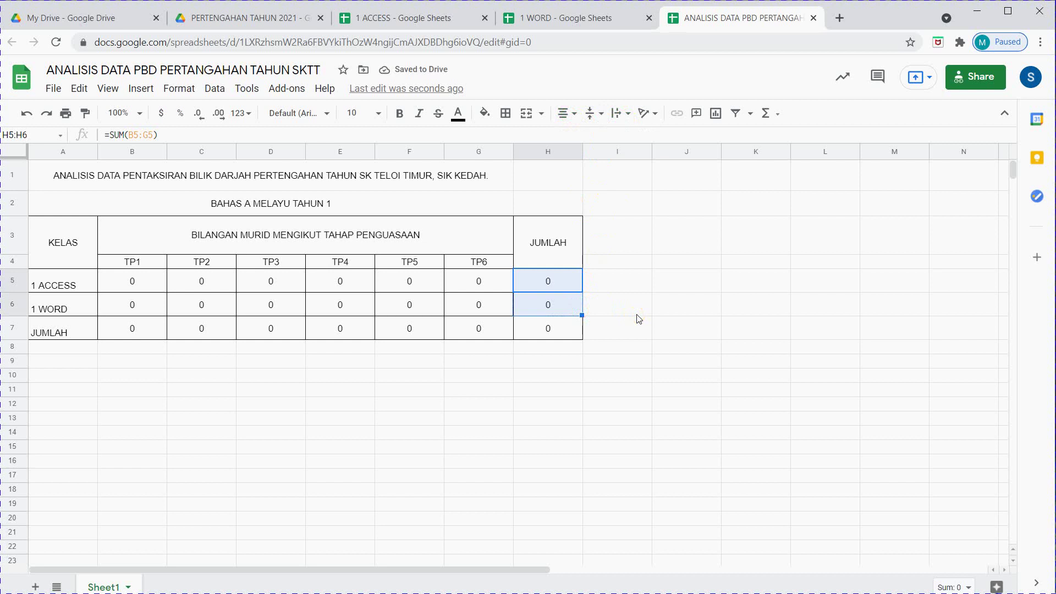
left_click(541, 449)
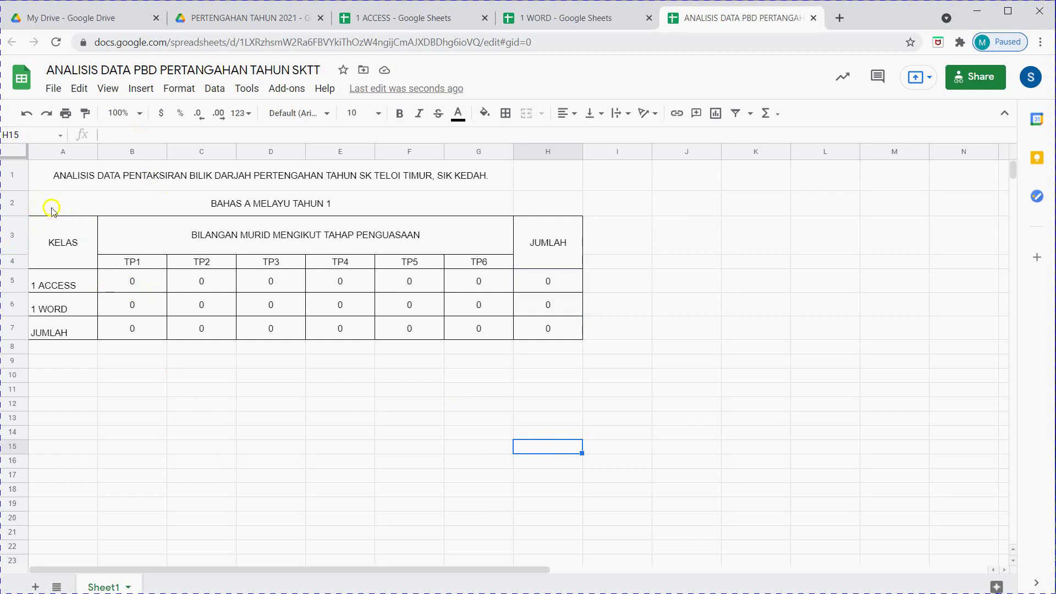
- Correct the subject heading in row 2 to "BAHASA MELAYU TAHUN 1"
left_click_drag(50, 209, 248, 209)
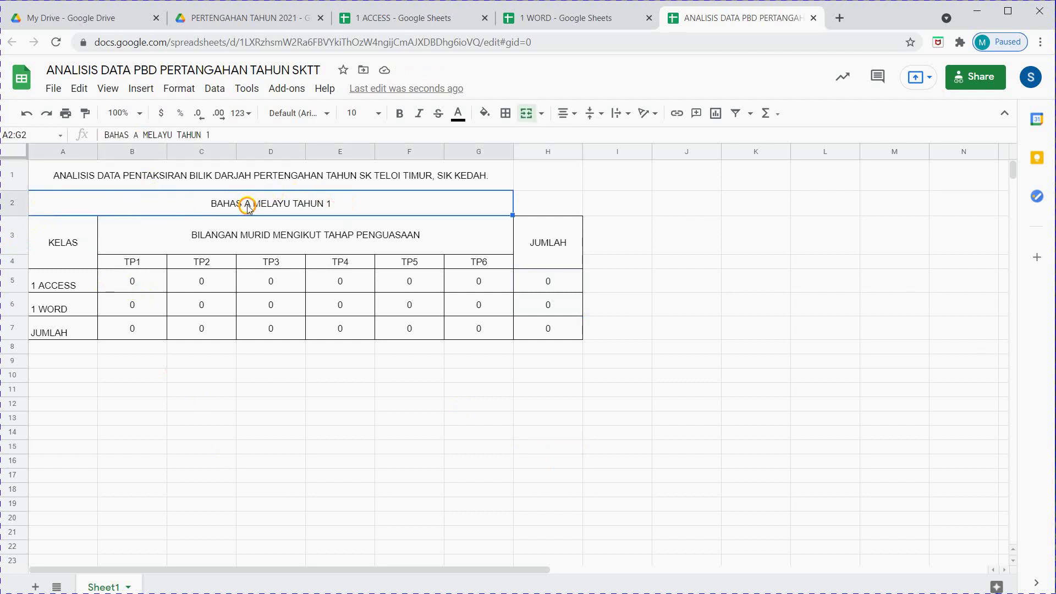
left_click(752, 227)
left_click(245, 207)
left_click(133, 135)
key("BackSpace")
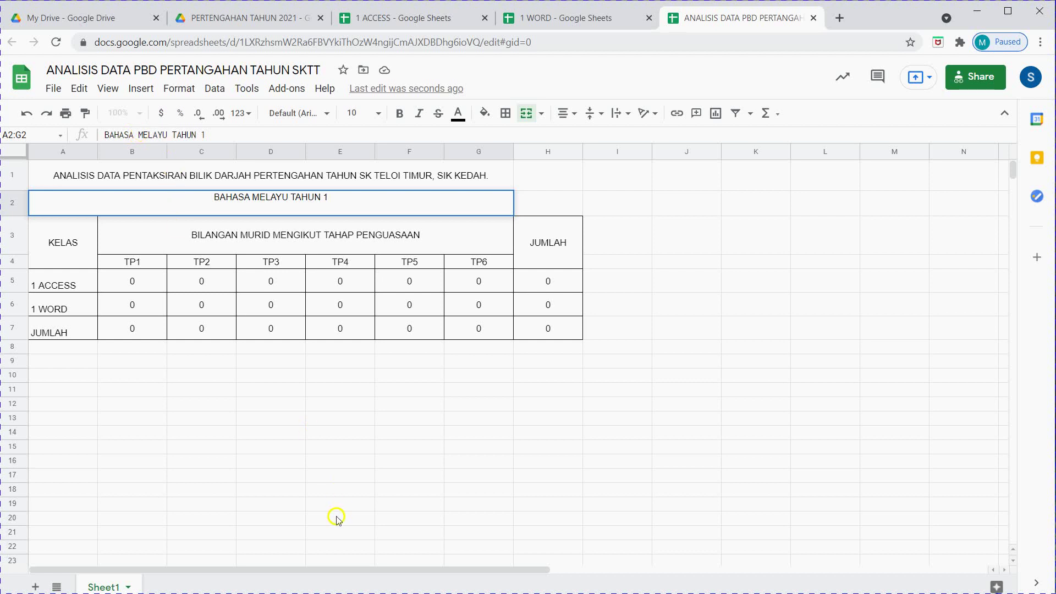
left_click(338, 505)
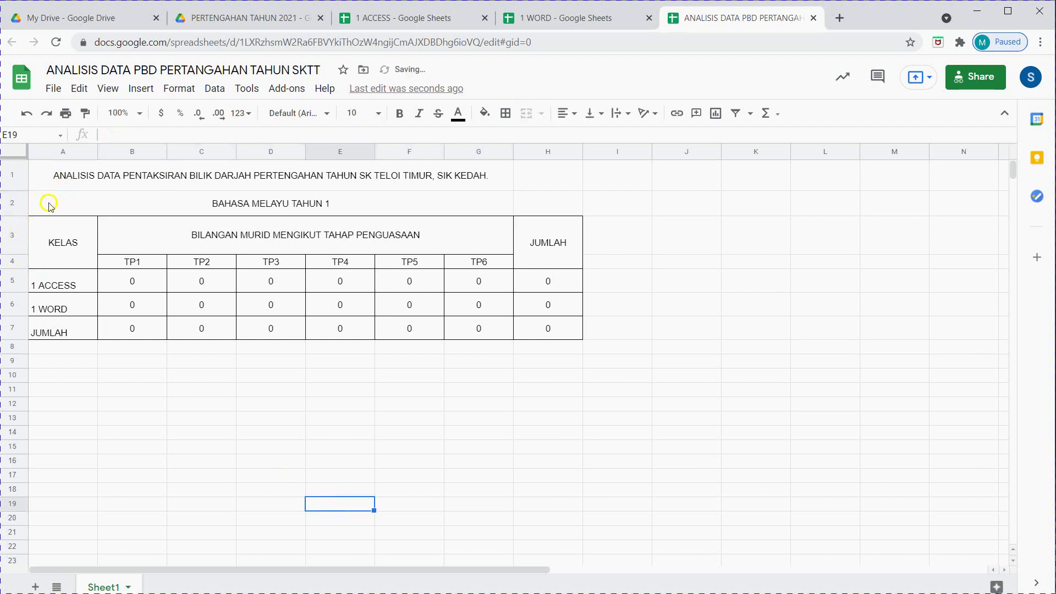
- Copy the heading and table in A2:H7 and paste them starting at A10
left_click_drag(45, 209, 556, 334)
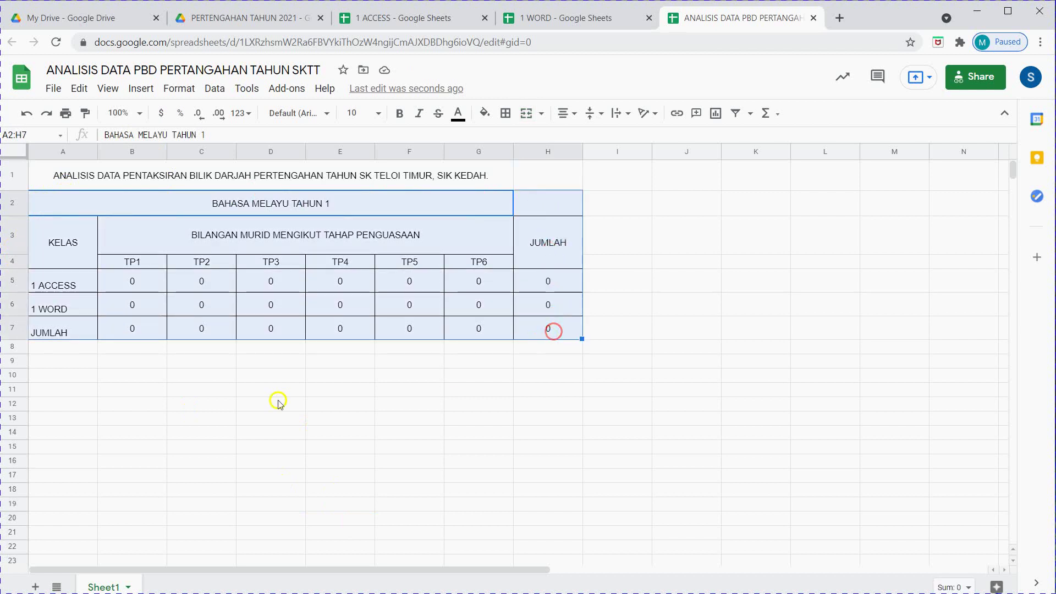
right_click(46, 212)
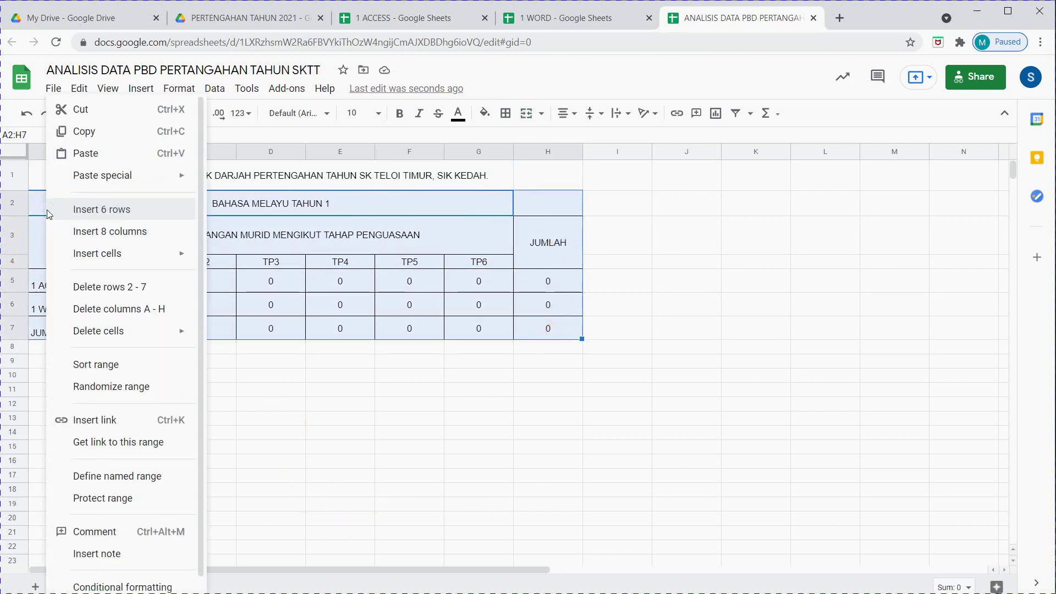
left_click(80, 130)
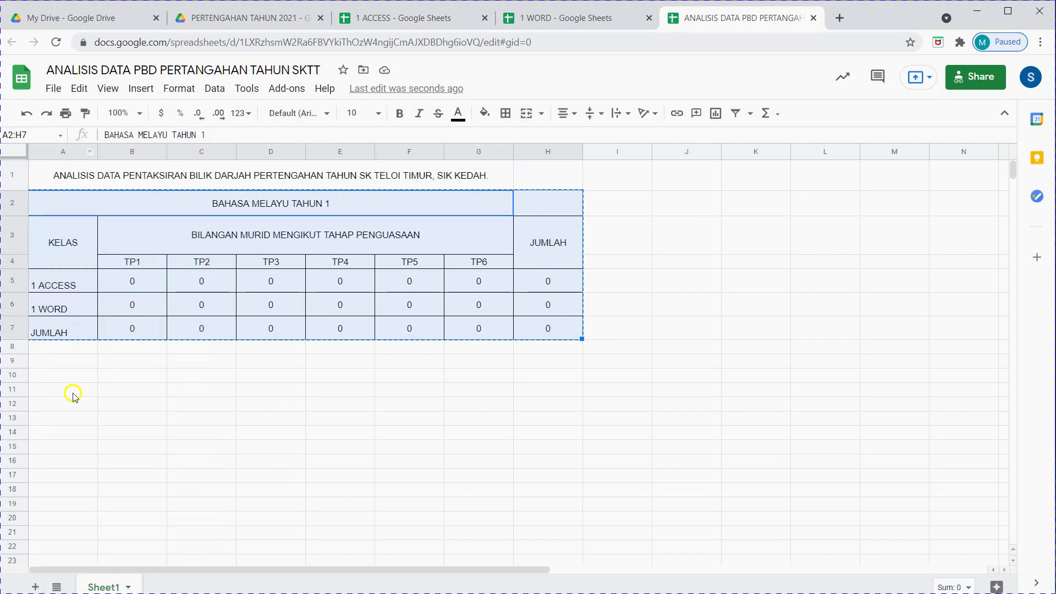
left_click(57, 375)
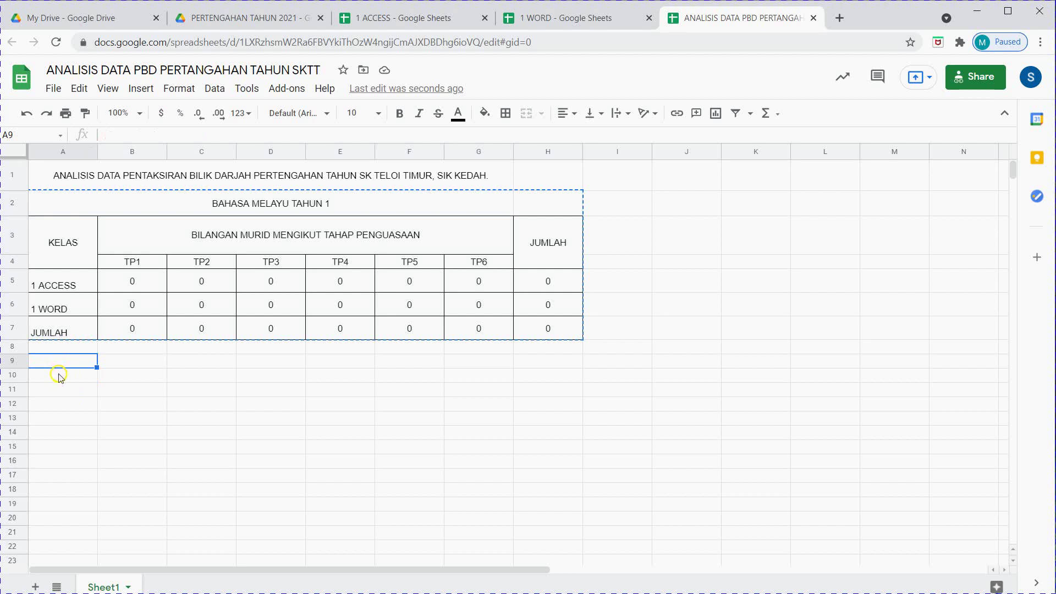
left_click(59, 376)
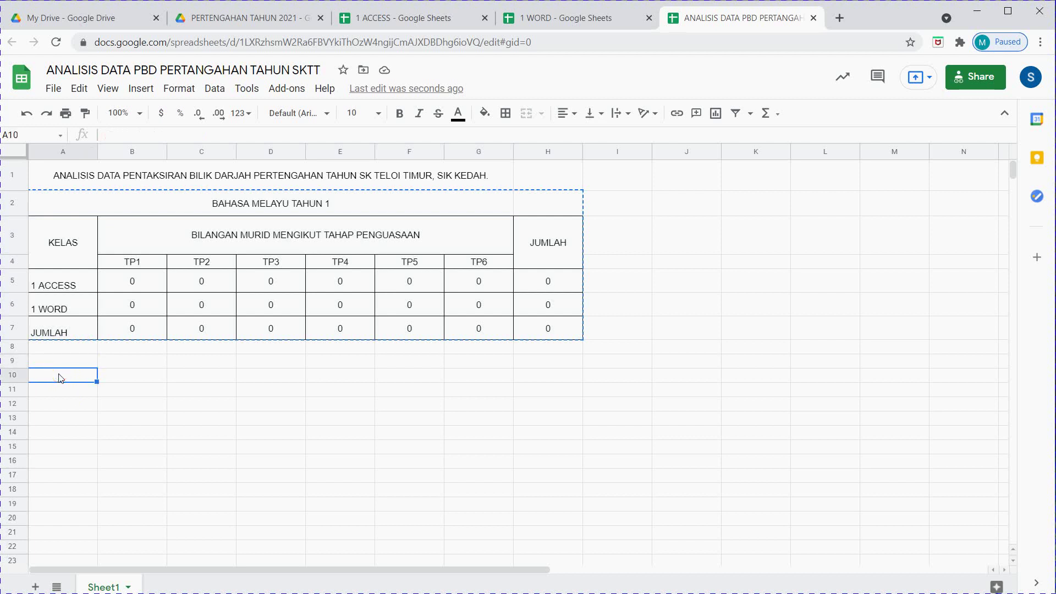
key("ctrl+v")
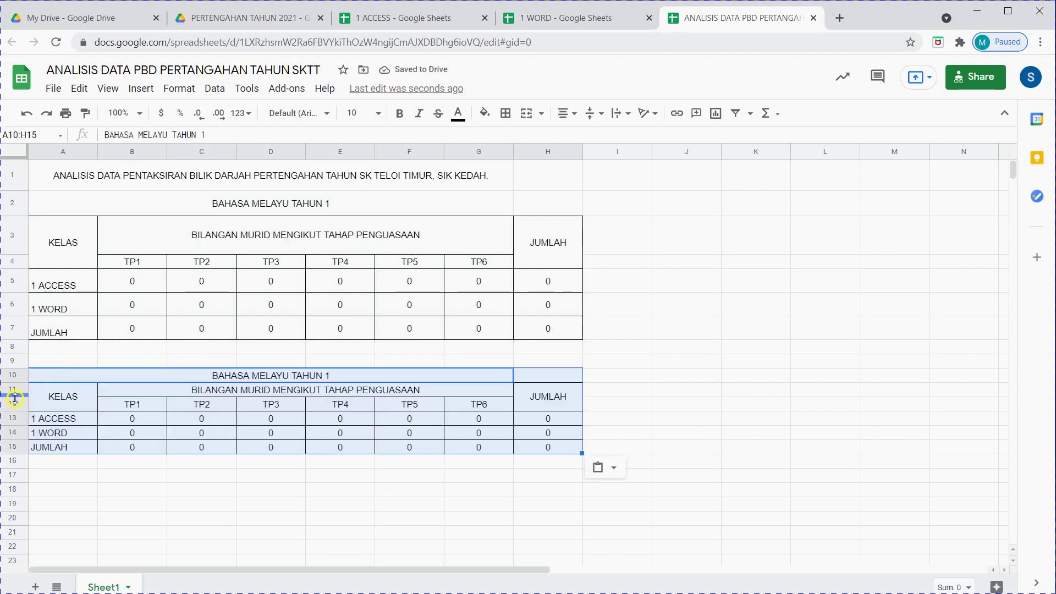
- Increase the heights of rows 10 and 11 and uniformly enlarge rows 13 to 15 in the pasted table
left_click_drag(13, 380, 20, 494)
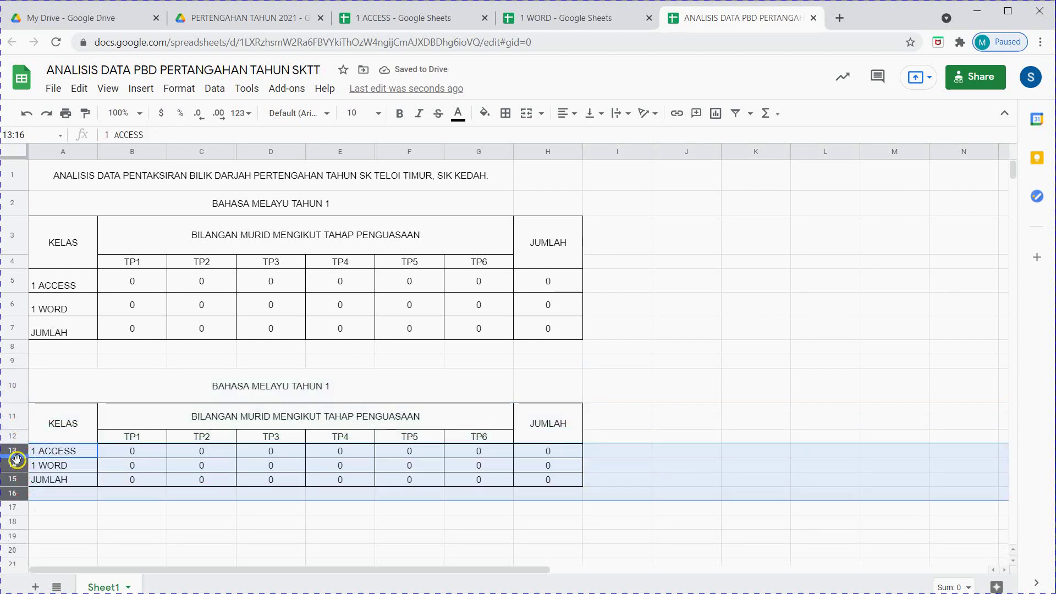
mouse_move(17, 452)
left_mouse_down()
mouse_move(25, 482)
mouse_move(19, 452)
left_mouse_up()
left_click(18, 454)
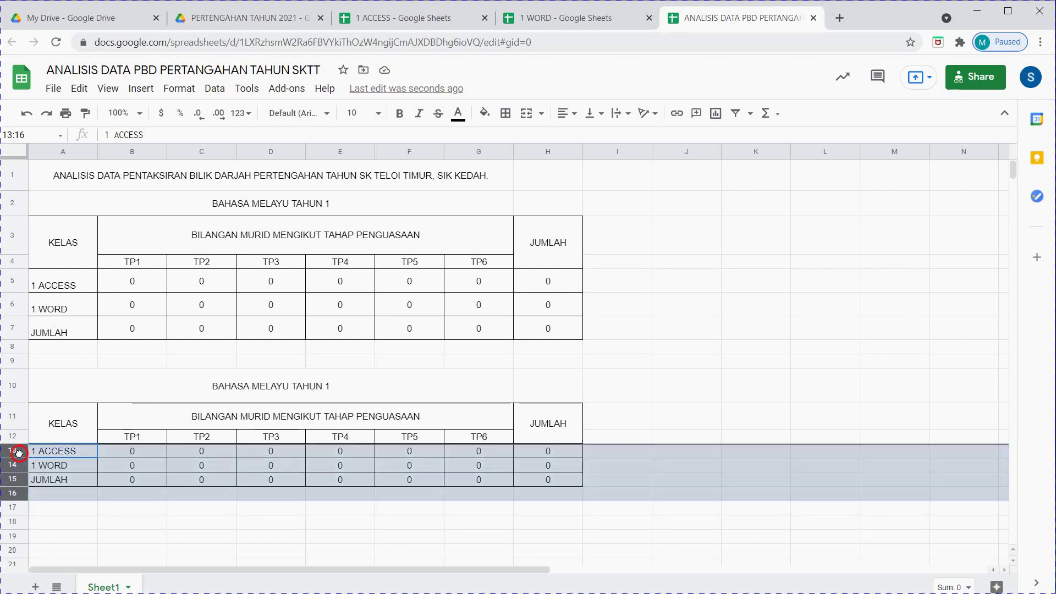
left_click(222, 506)
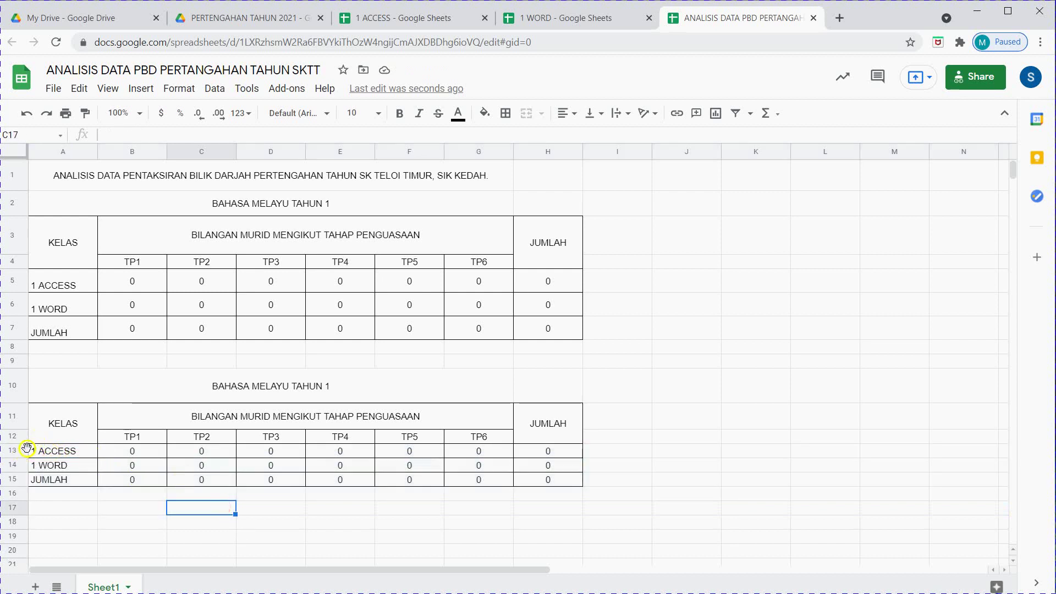
left_click_drag(19, 450, 18, 504)
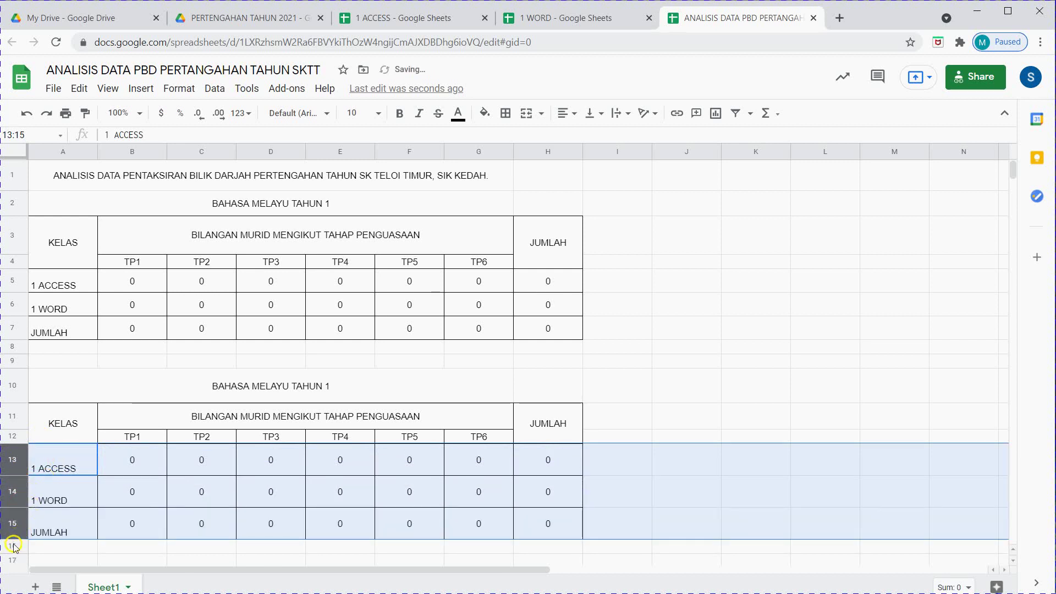
left_click_drag(14, 541, 6, 524)
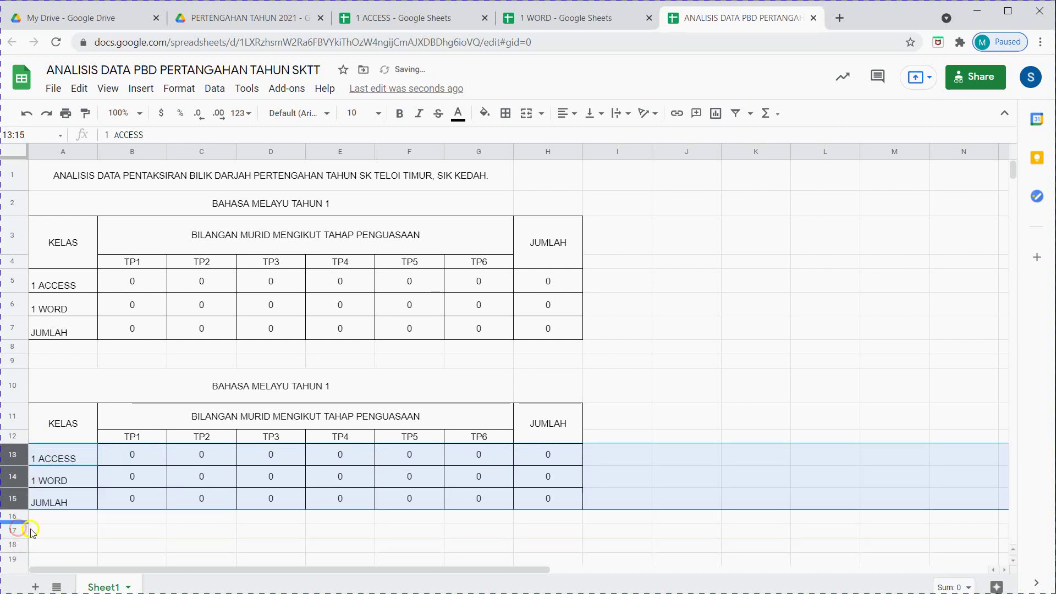
left_click(214, 517)
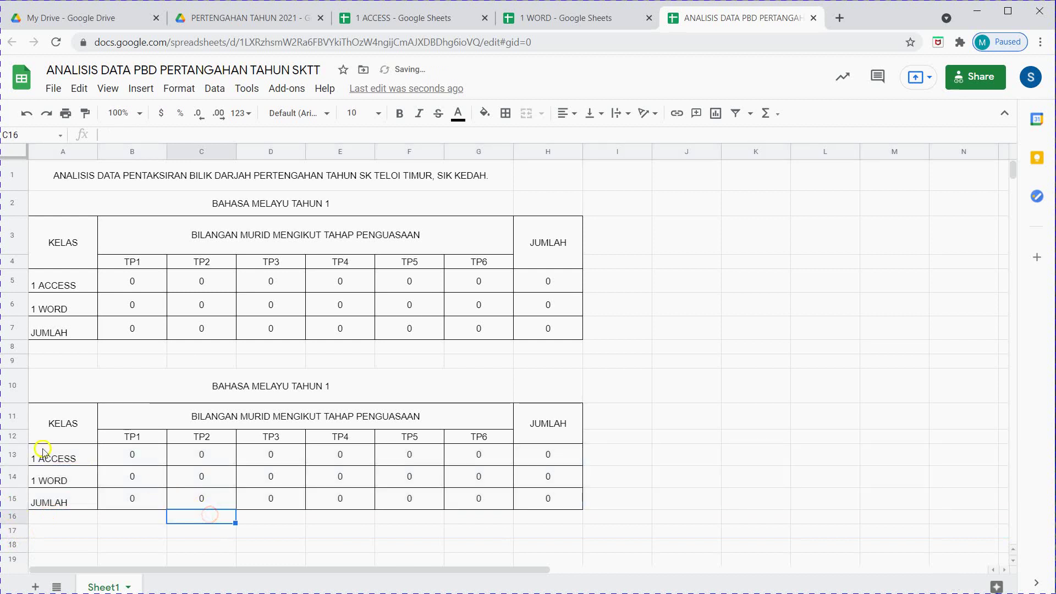
- Change the second table's heading in row 10 to "BAHASA MELAYU TAHUN 2"
left_click(83, 460)
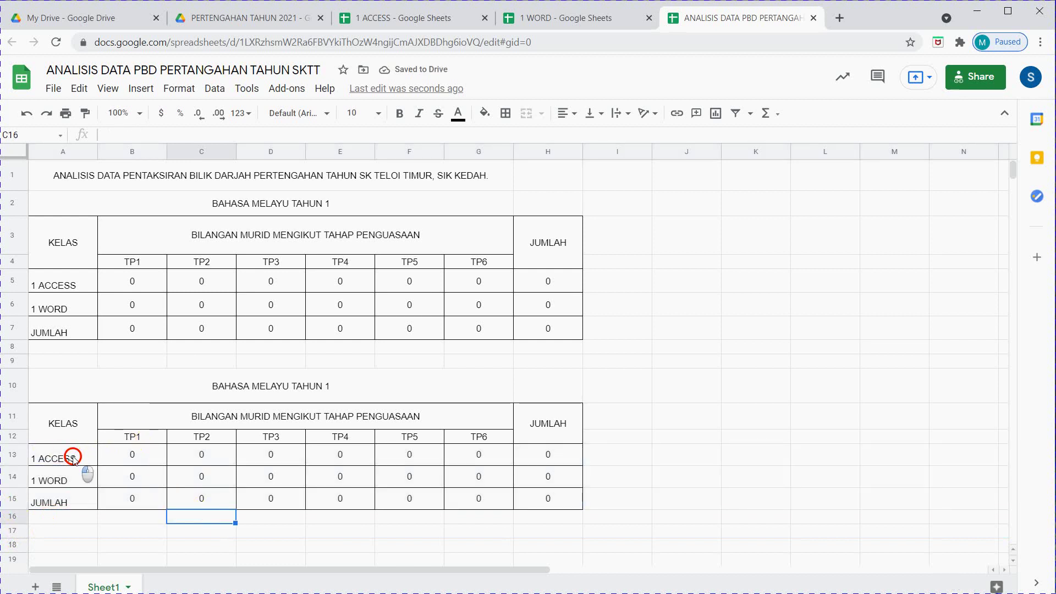
left_click(292, 386)
left_click(262, 136)
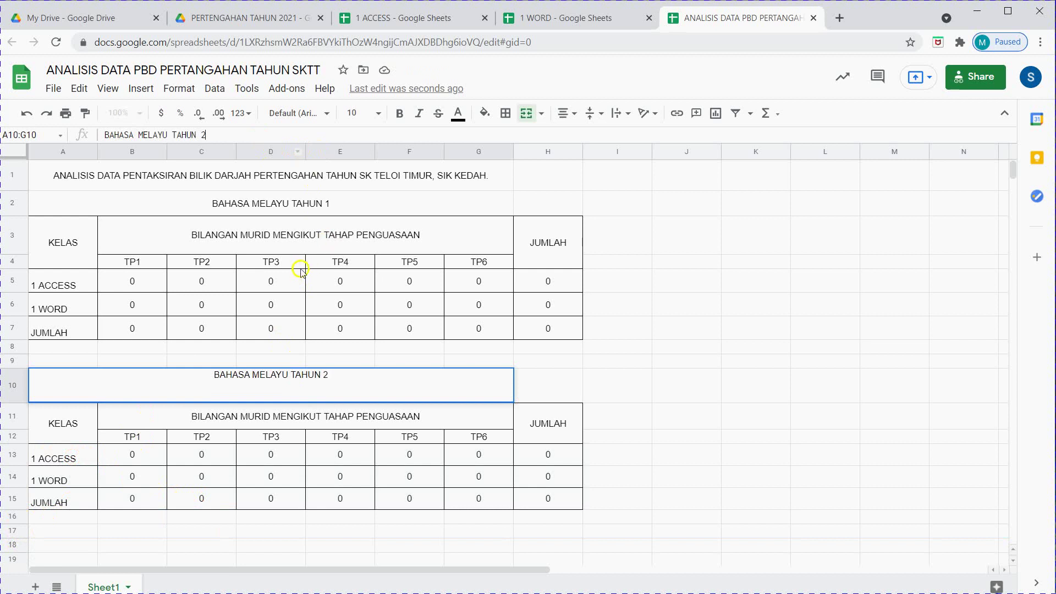
- Rename the class labels in A13 and A14 to "2 ACCESS" and "2 WORD"
left_click(69, 457)
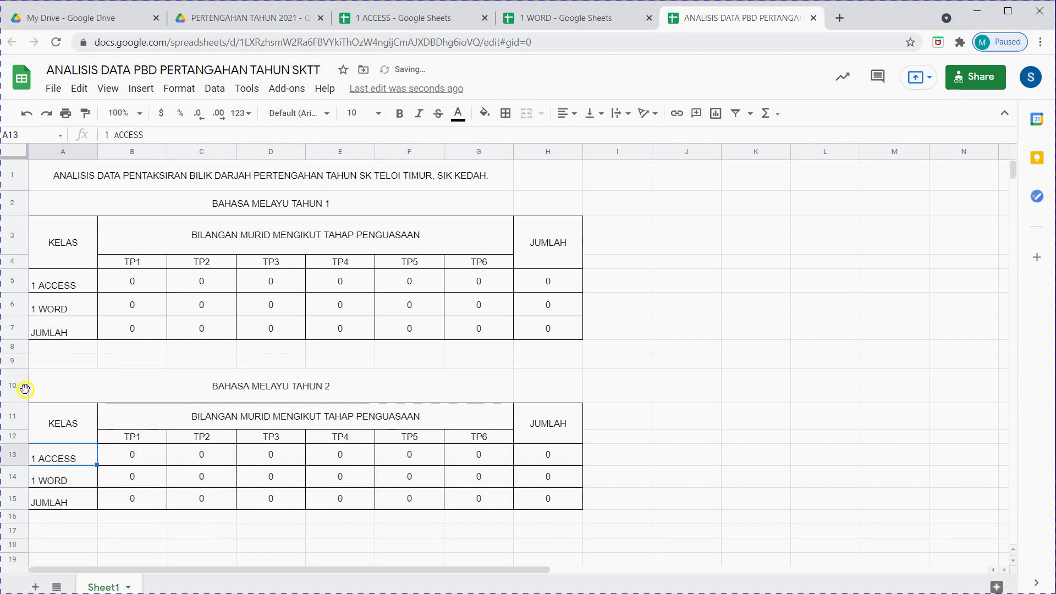
left_click(111, 135)
key("BackSpace")
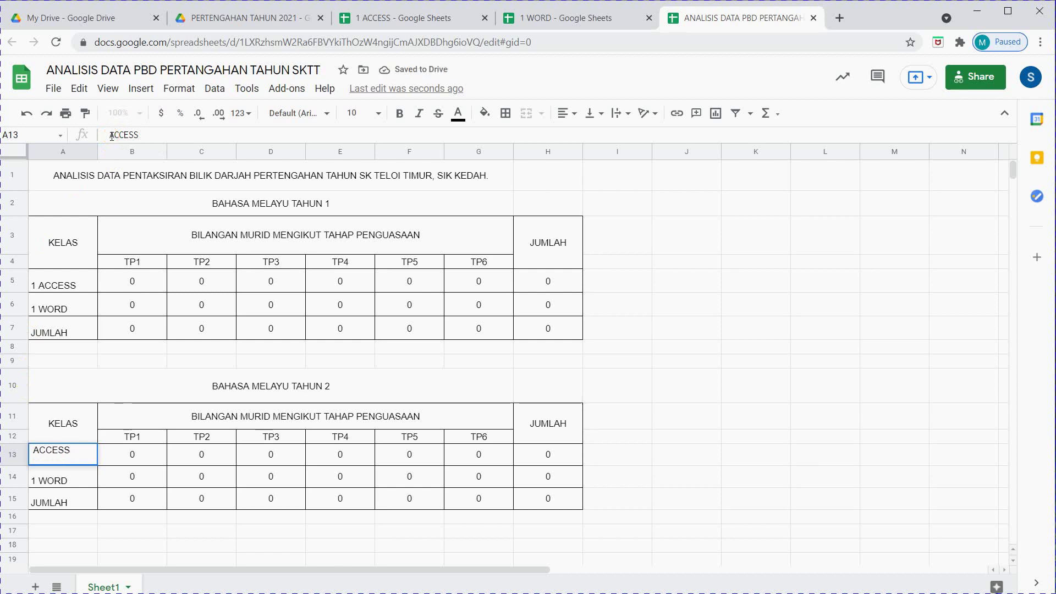
type("2")
left_click(36, 481)
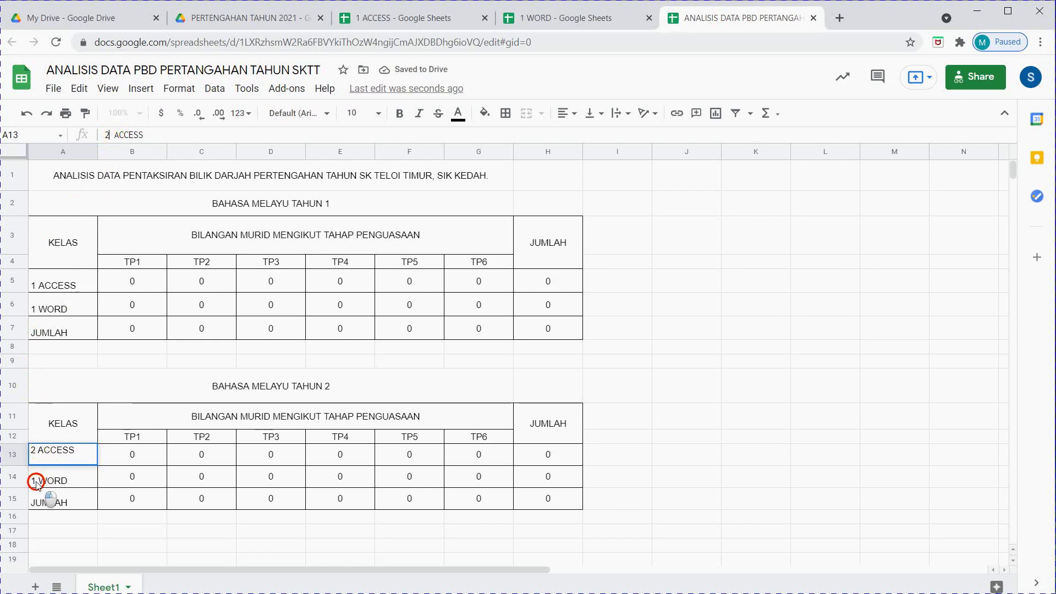
left_click(109, 135)
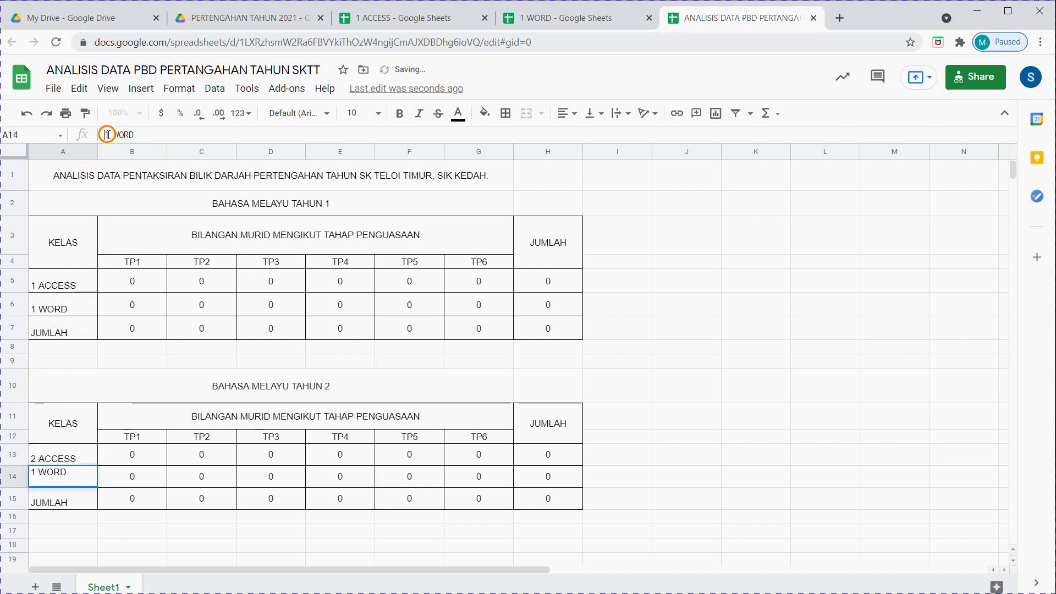
key("BackSpace")
type("2")
key("Return")
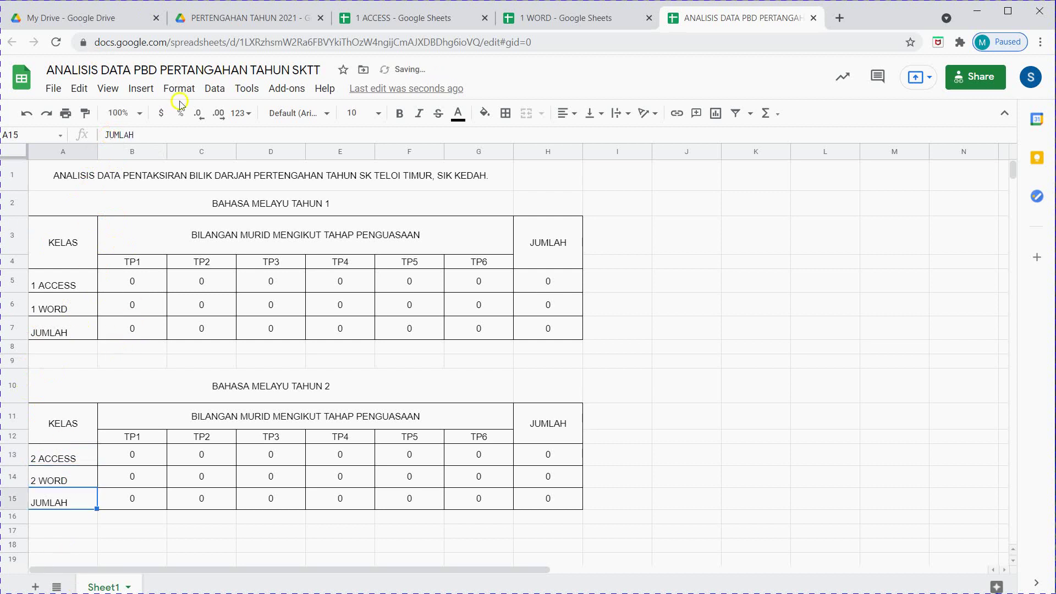
- Rename the sheet as BM
double_click(96, 587)
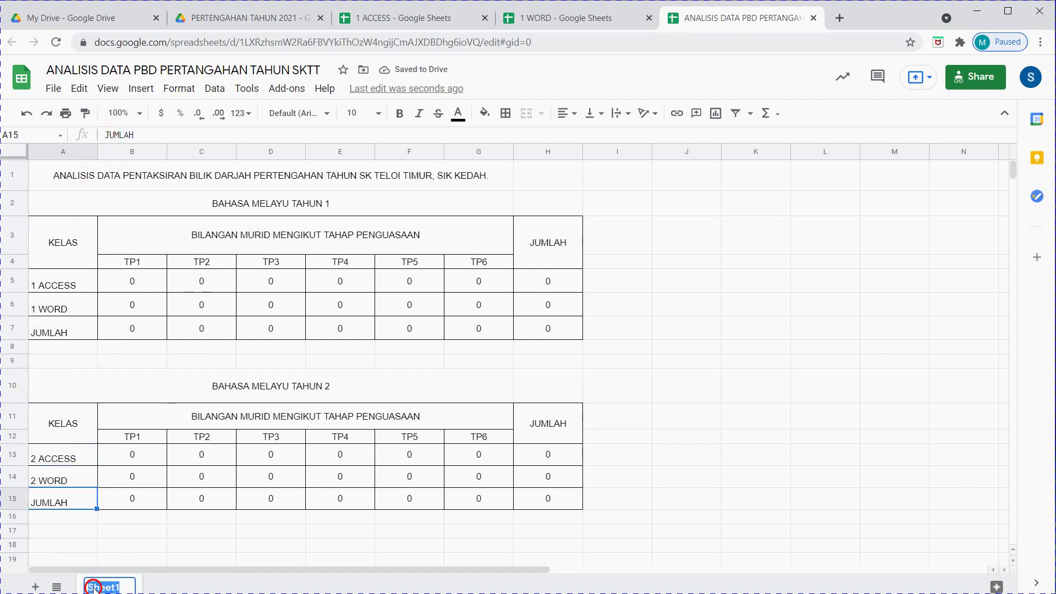
type("BM")
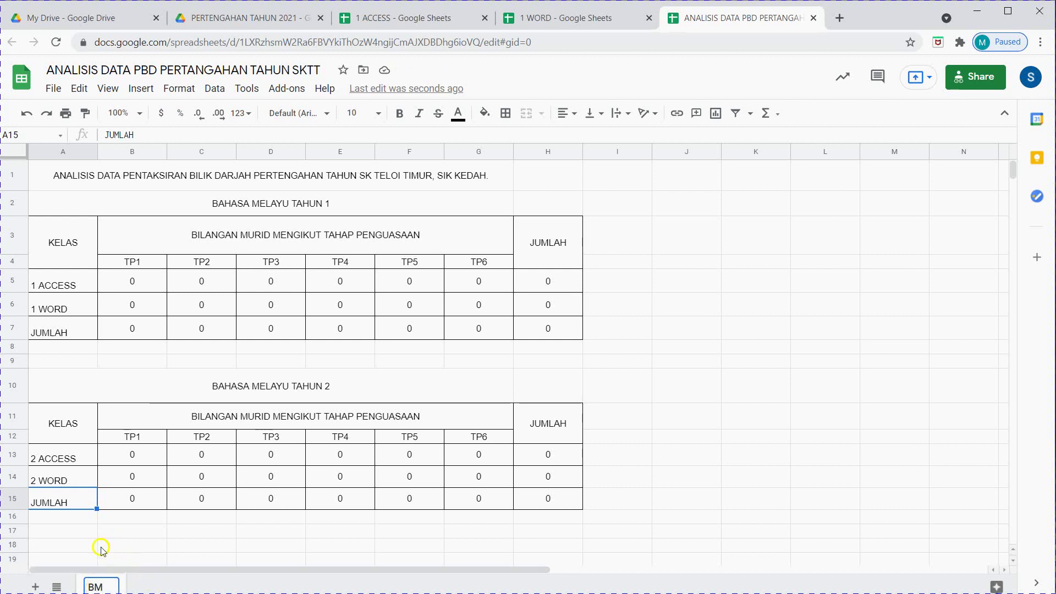
left_click(156, 534)
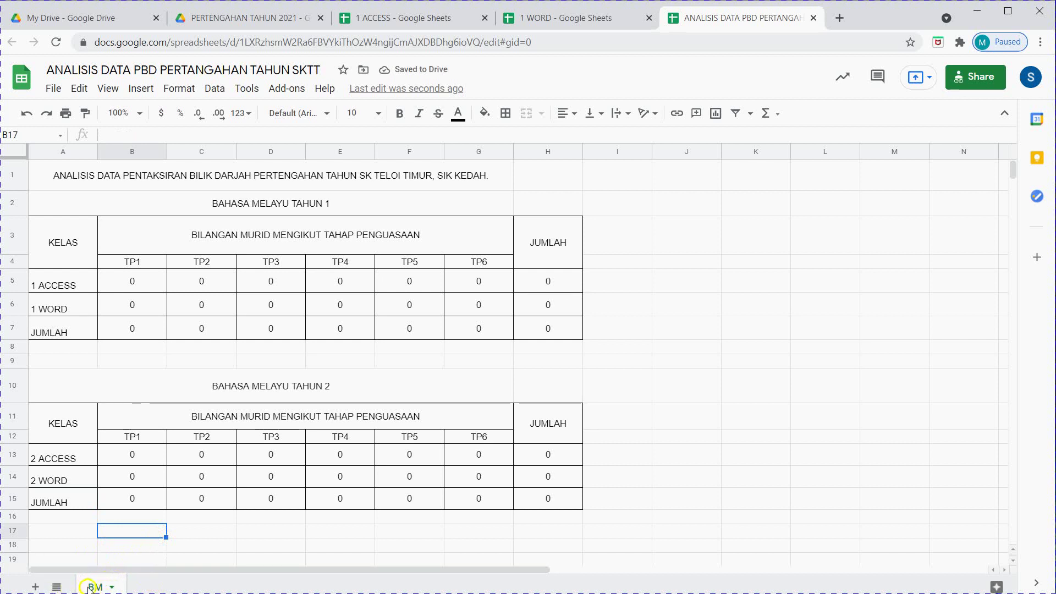
- Duplicate the BM sheet and rename the copy as MT
right_click(88, 586)
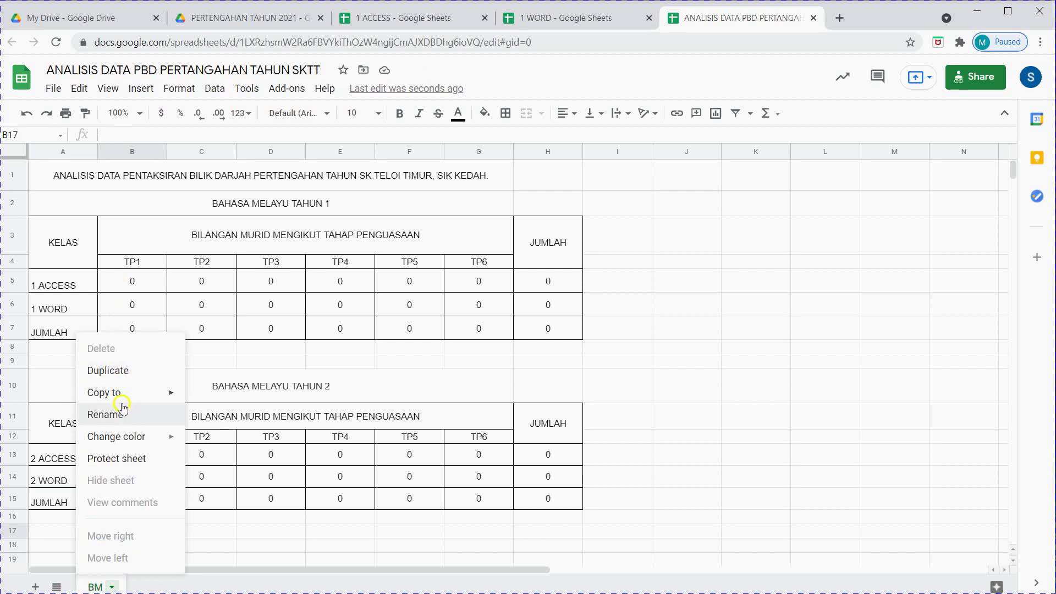
mouse_move(119, 395)
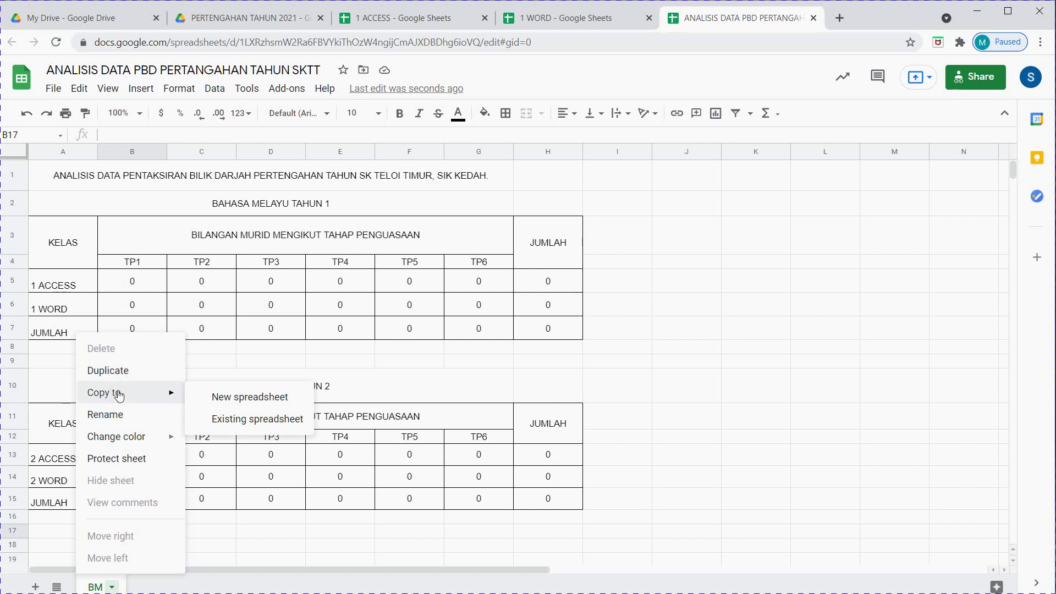
left_click(114, 376)
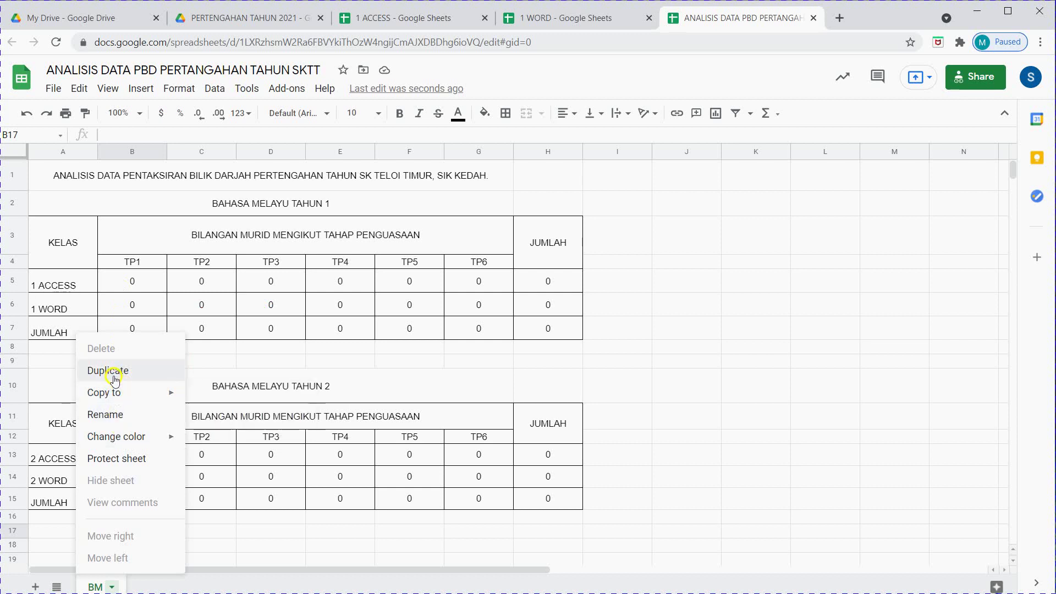
left_click(114, 376)
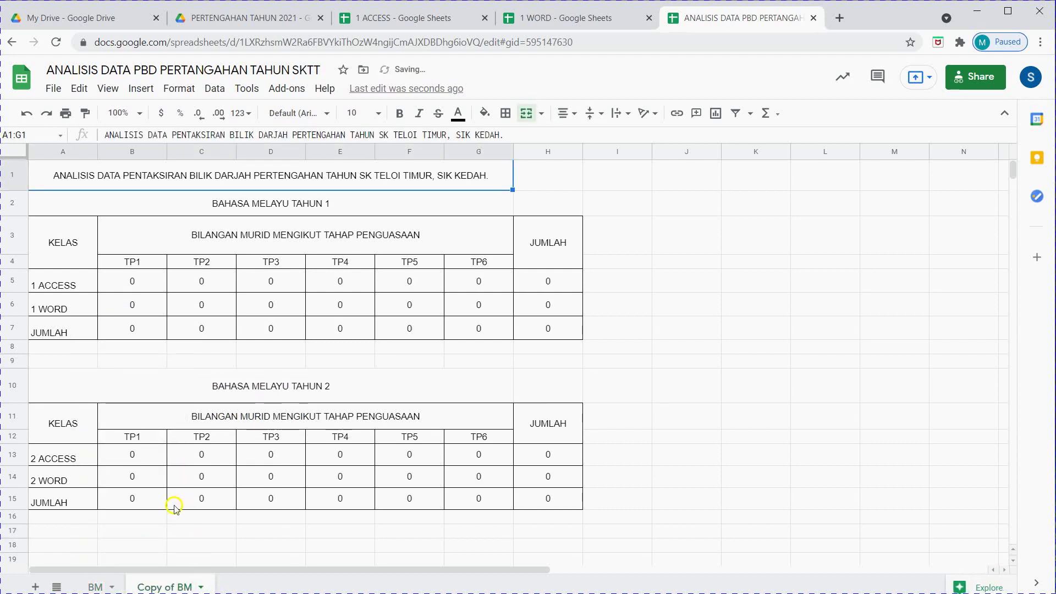
double_click(176, 588)
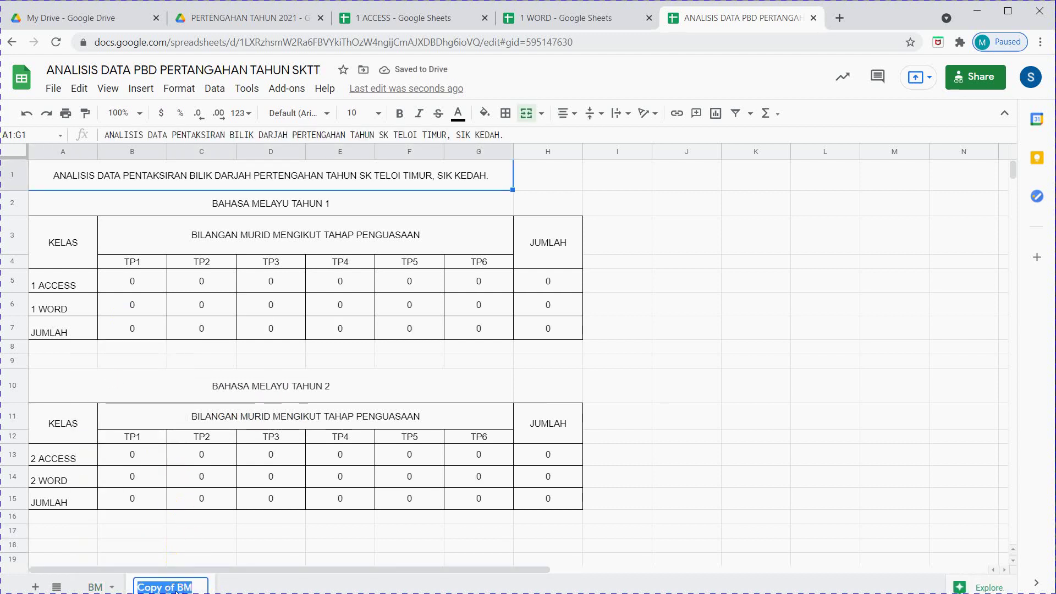
type("MT")
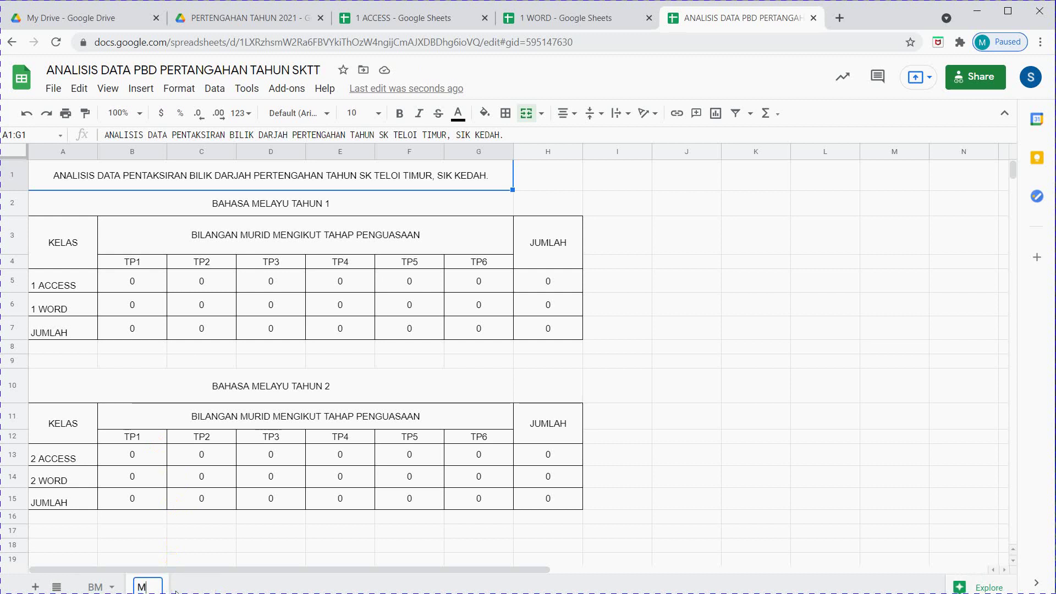
left_click(108, 517)
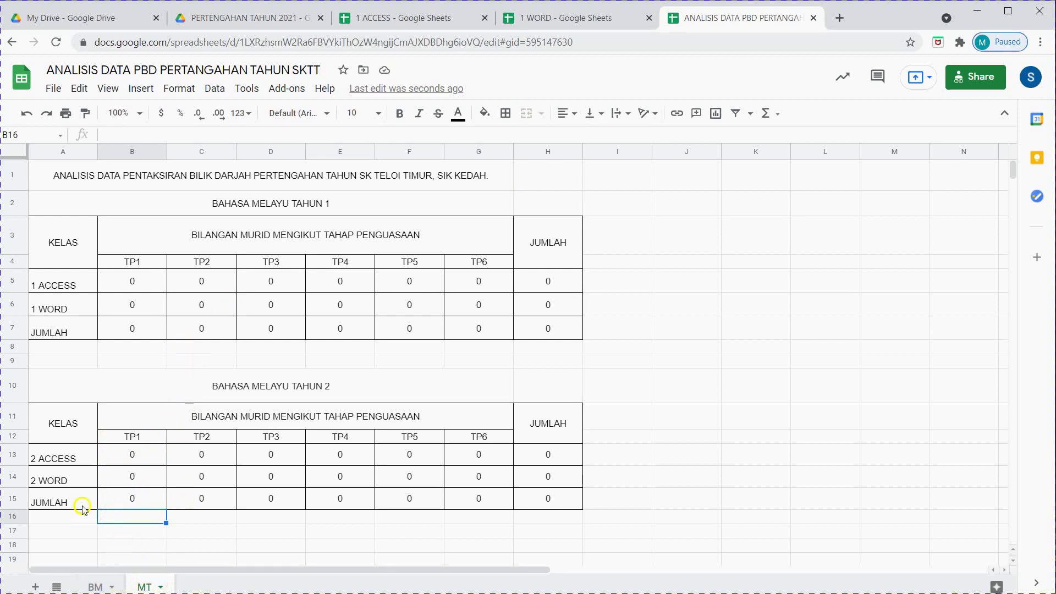
- Delete the MT sheet from the workbook and confirm the deletion
right_click(147, 587)
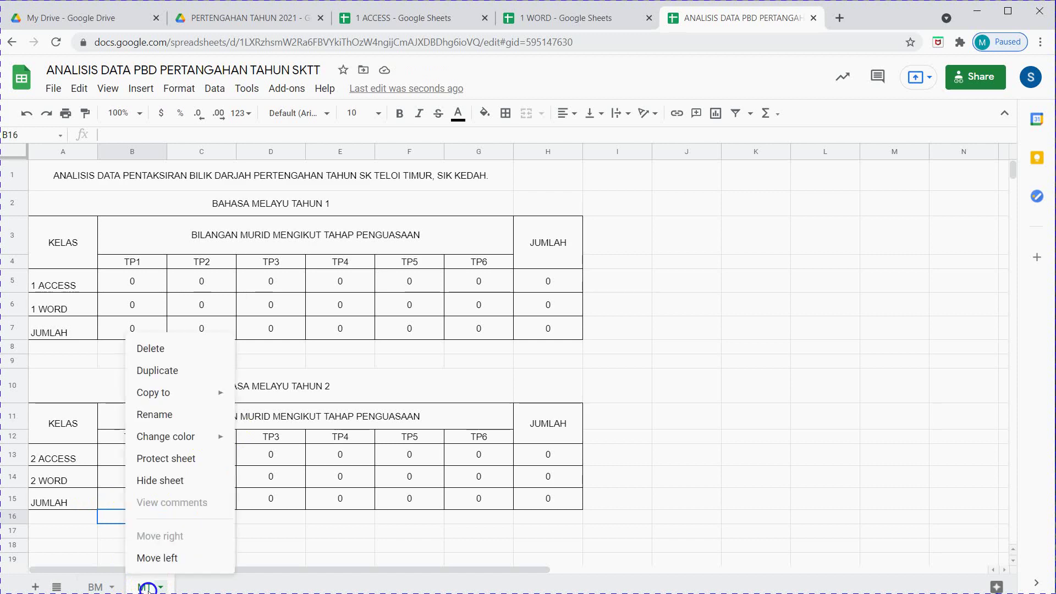
left_click(170, 352)
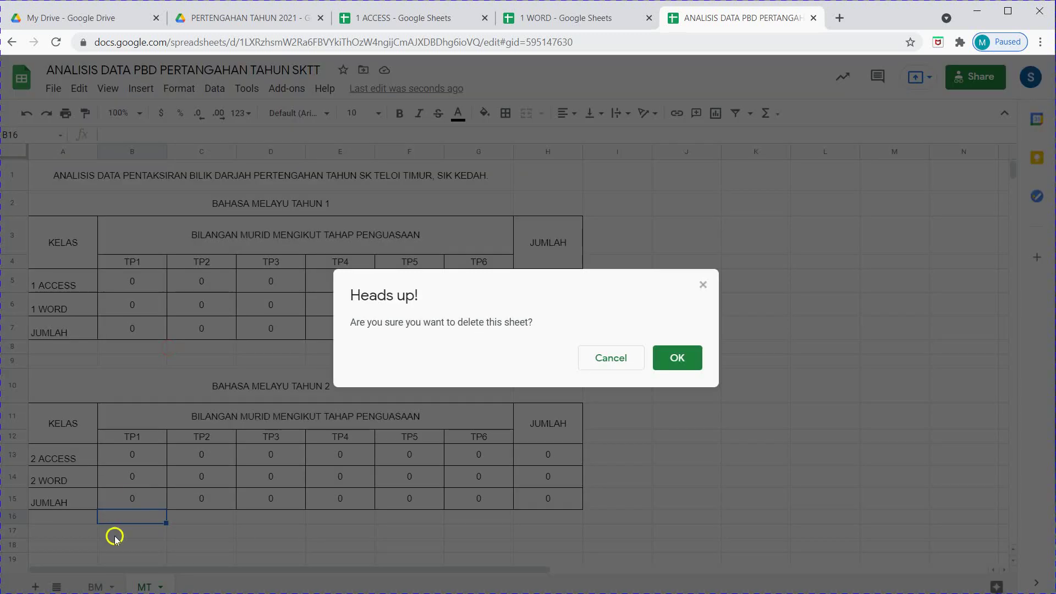
left_click(680, 362)
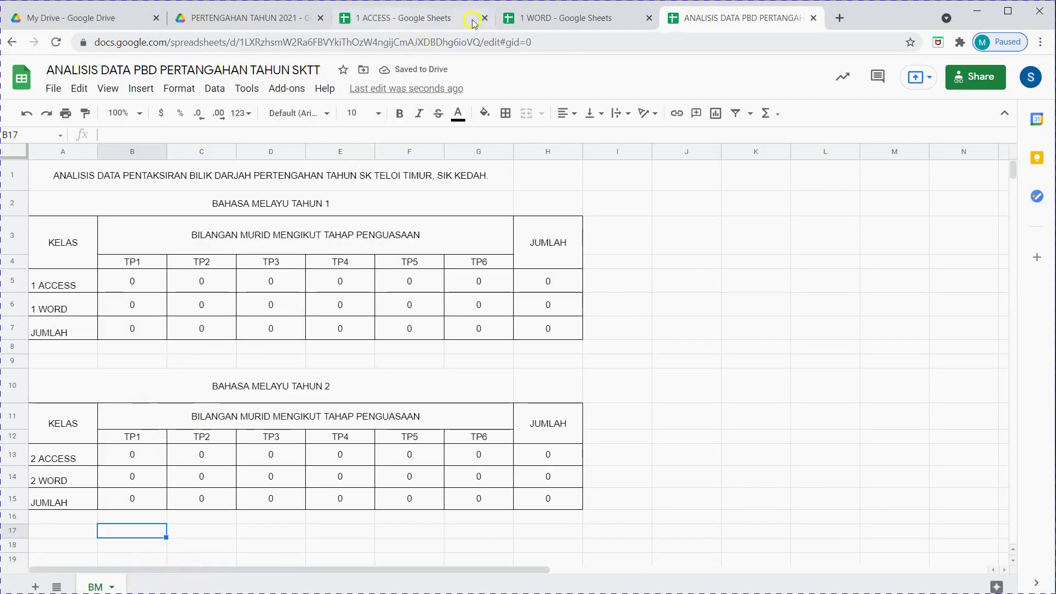
- Close the 1 WORD and 1 ACCESS spreadsheets and browse Google Drive to the PERTENGAHAN TAHUN folder inside TAHUN 2
left_click(649, 18)
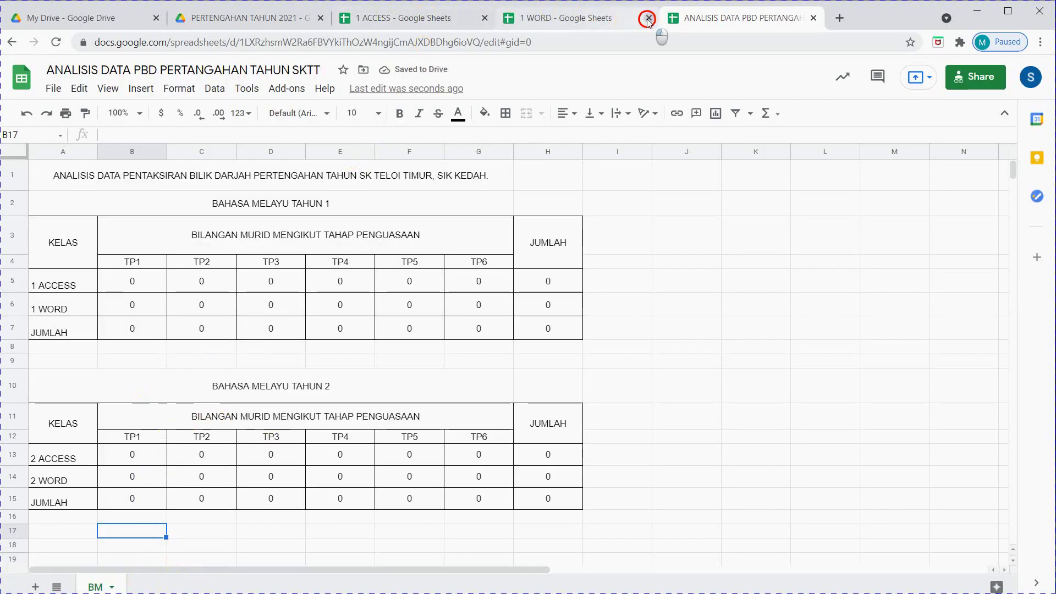
left_click(485, 18)
left_click(237, 20)
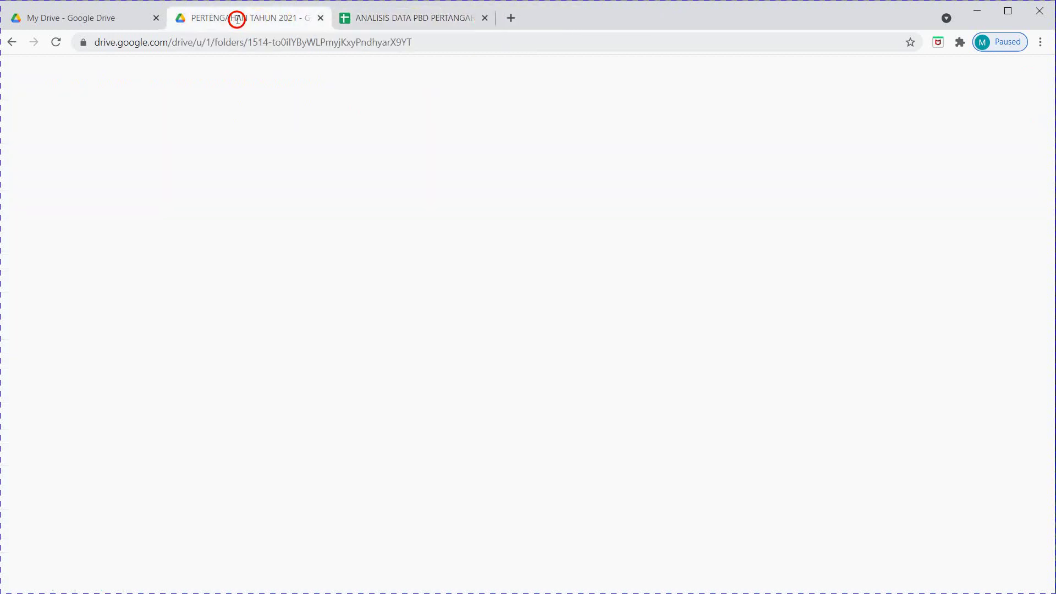
left_click(11, 43)
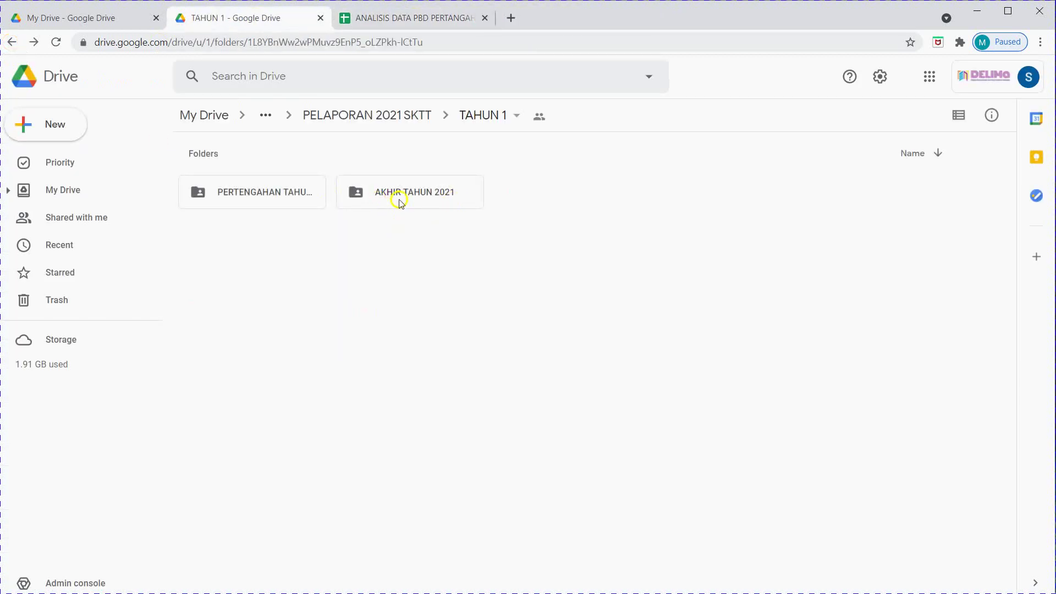
left_click(10, 42)
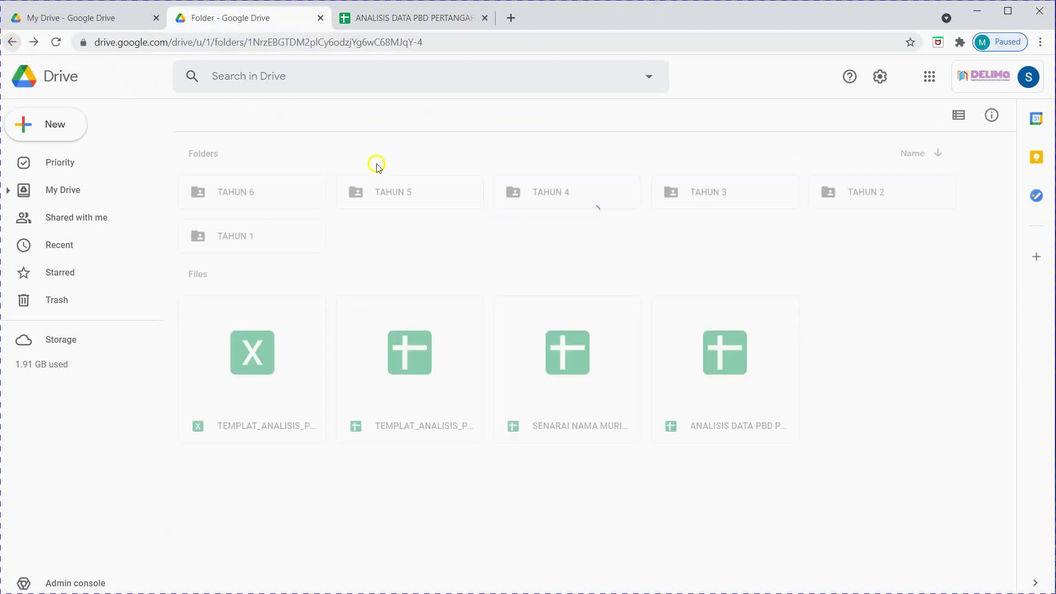
double_click(857, 193)
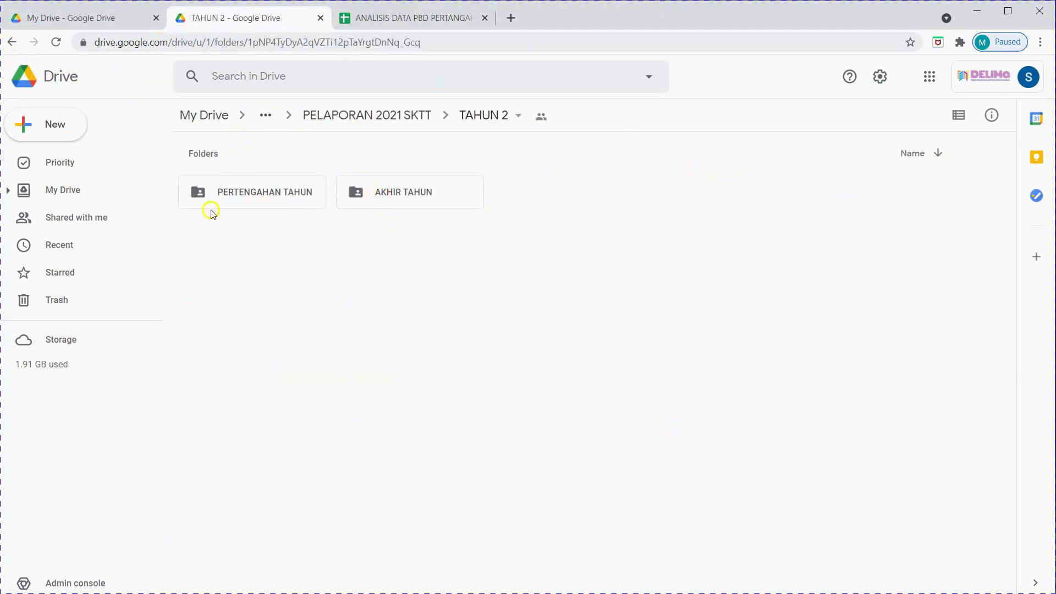
double_click(237, 199)
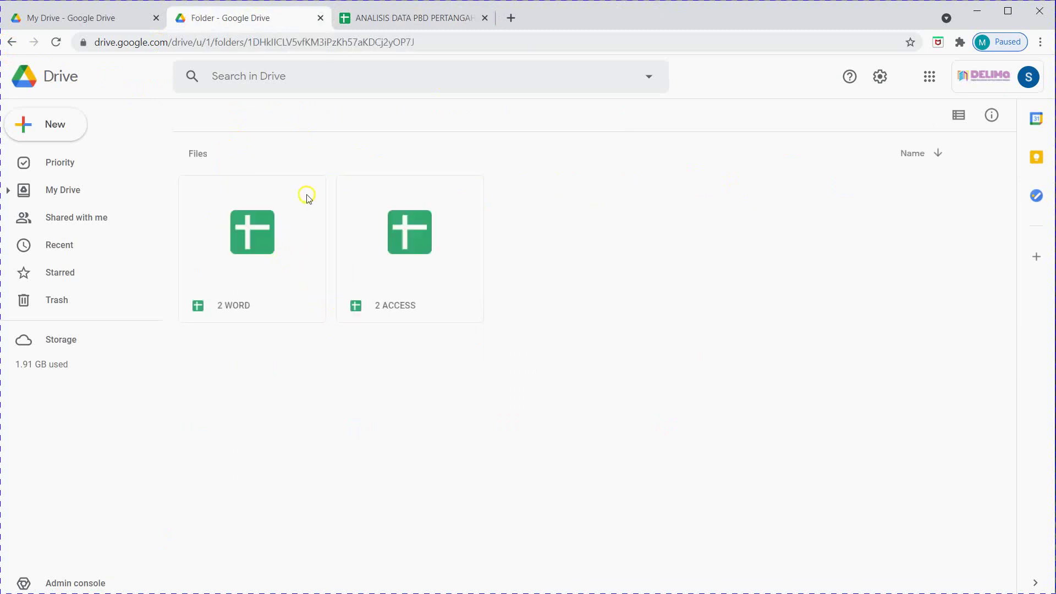
- Open the 2 ACCESS and 2 WORD spreadsheets from the PERTENGAHAN TAHUN folder
double_click(406, 241)
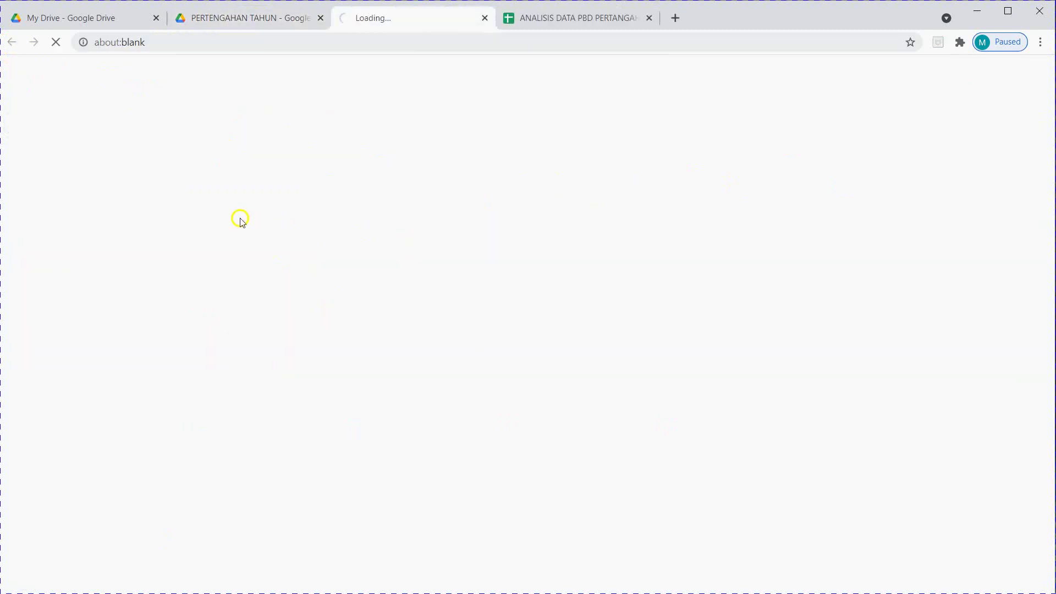
left_click(256, 20)
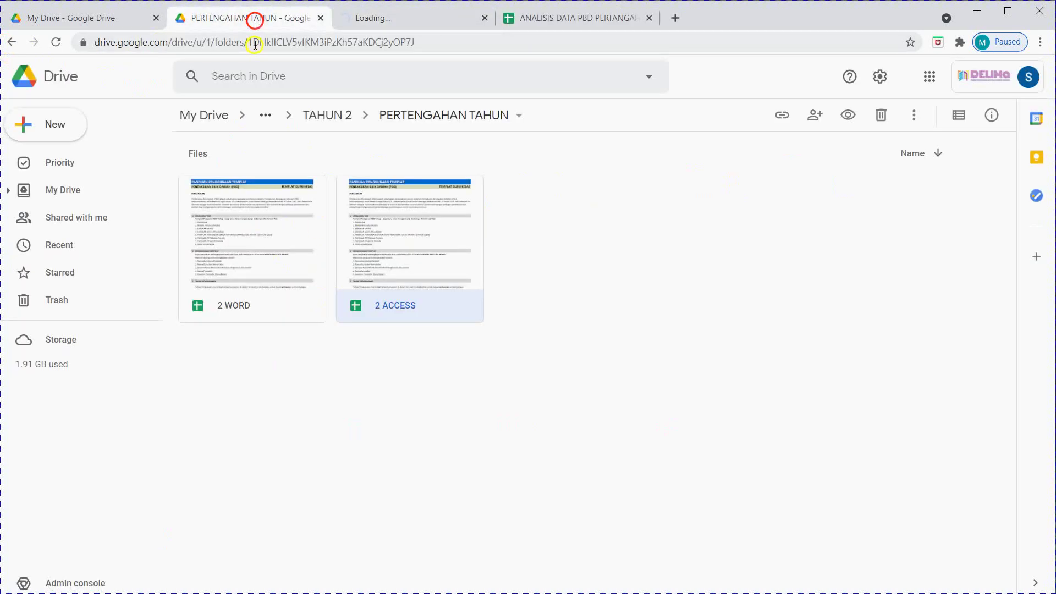
double_click(258, 239)
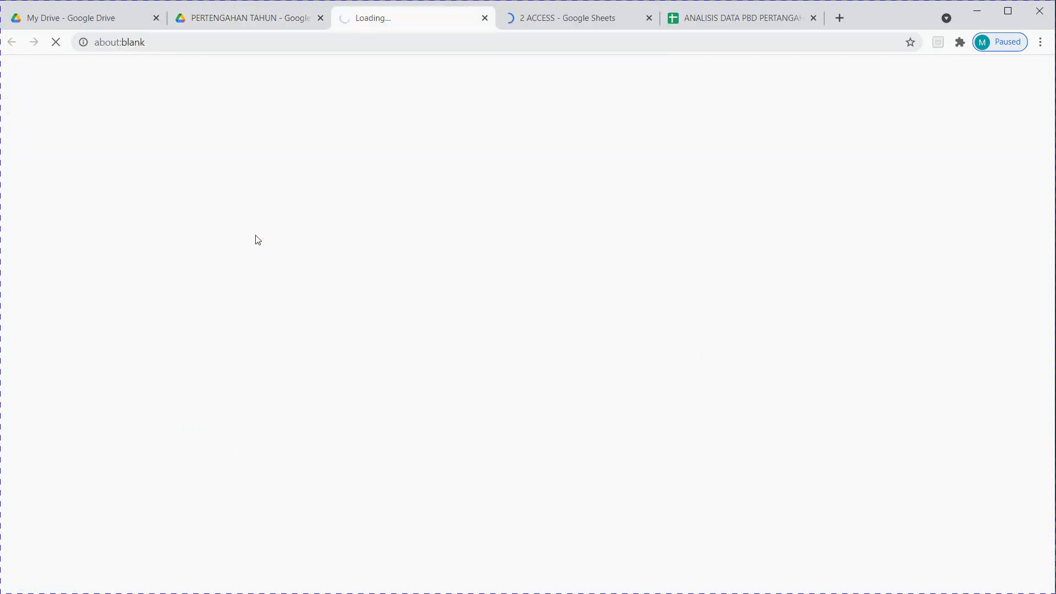
- Select B13 in the analysis spreadsheet, then copy the 2 ACCESS spreadsheet's URL up to and including "/edit"
left_click(705, 16)
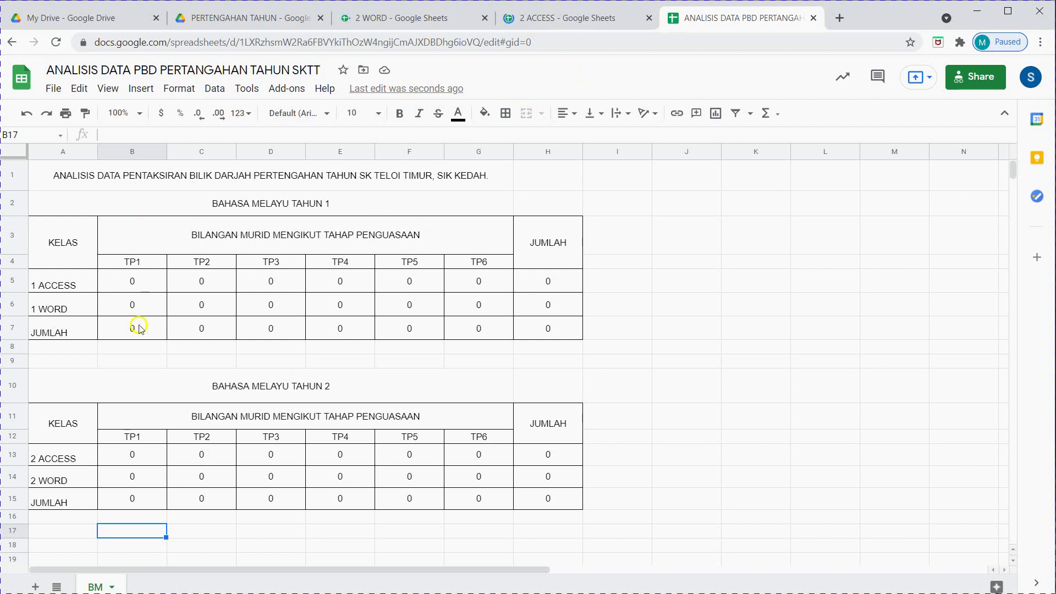
left_click(144, 459)
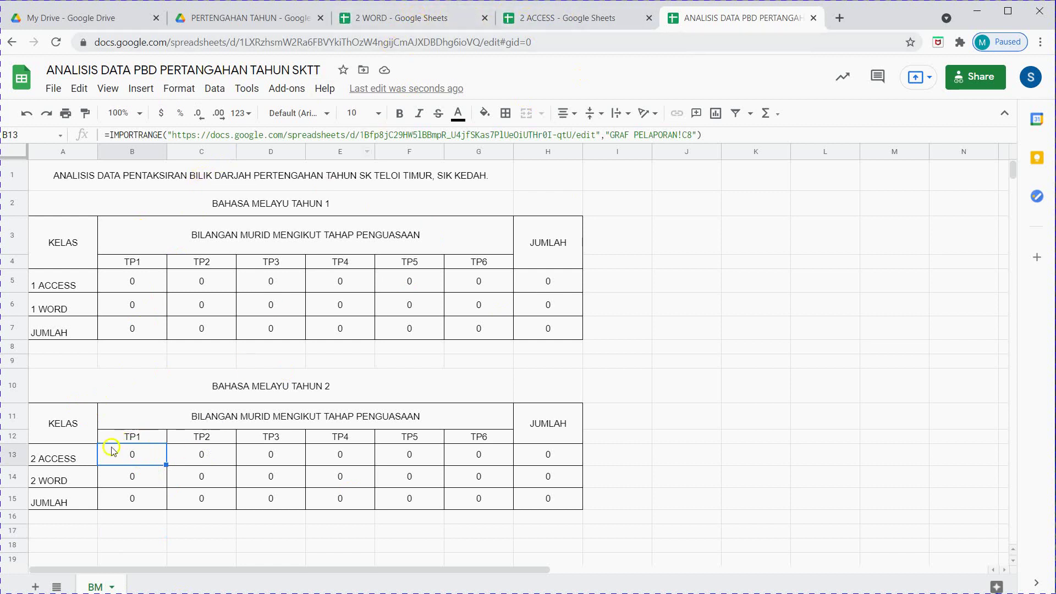
left_click(553, 22)
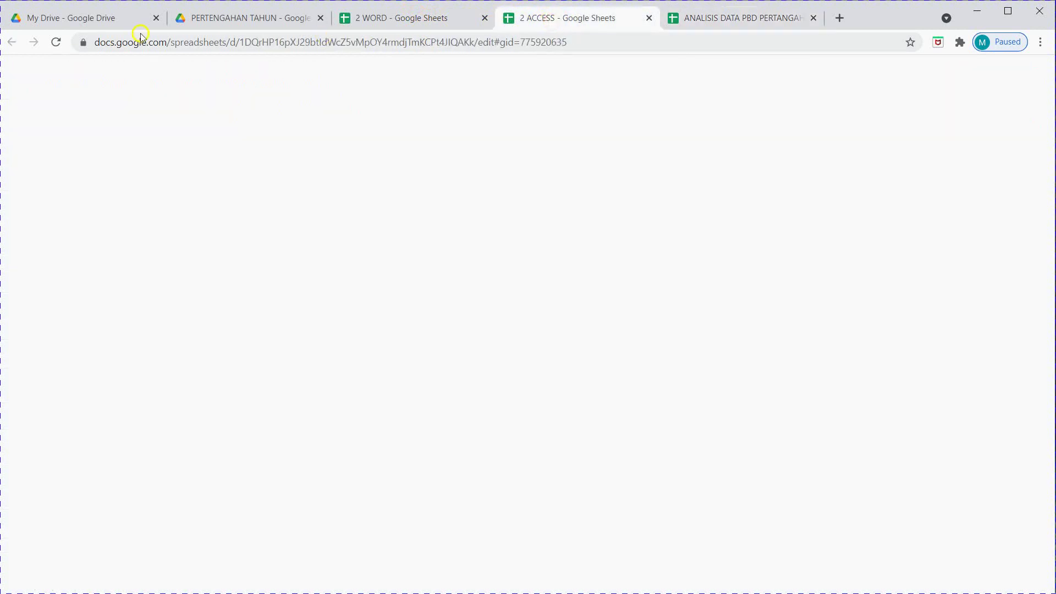
left_click_drag(95, 42, 490, 42)
key("ctrl+c")
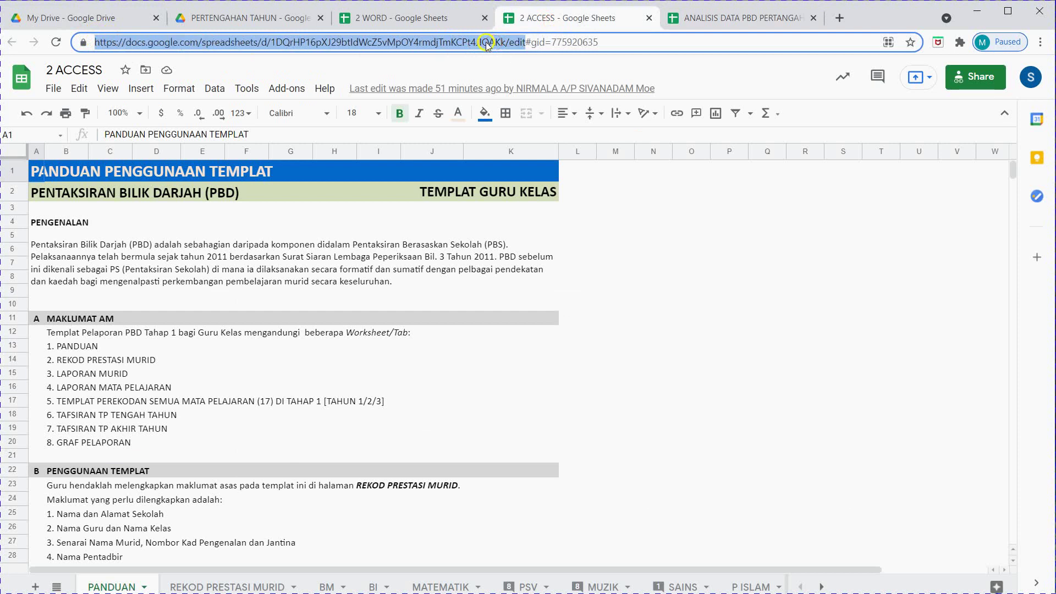
right_click(486, 45)
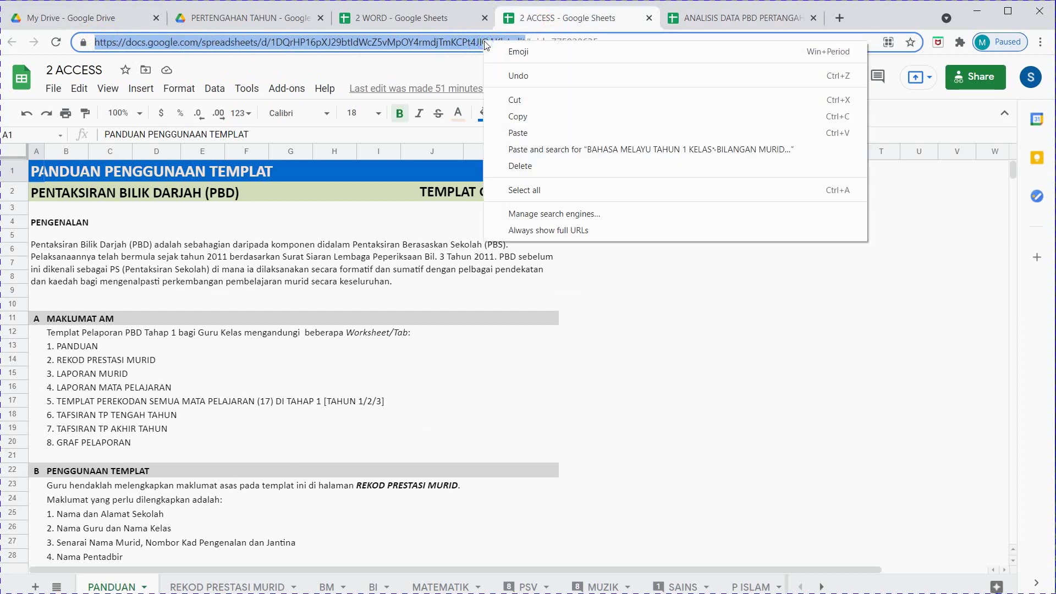
left_click(519, 116)
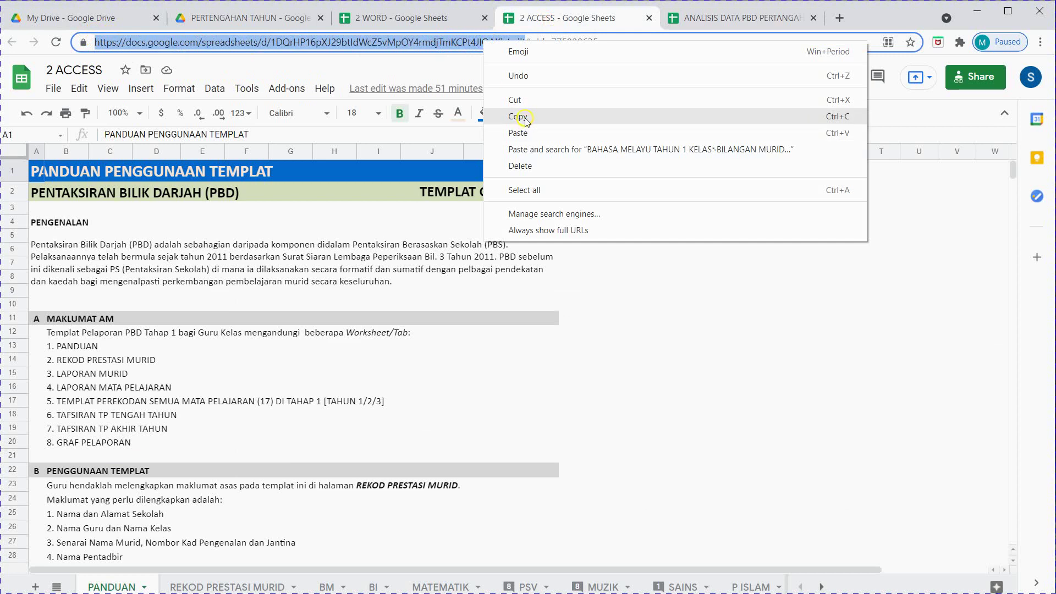
- Replace the spreadsheet URL in B13's IMPORTRANGE formula with the copied 2 ACCESS link, keeping the GRAF PELAPORAN!C8 reference
left_click(702, 17)
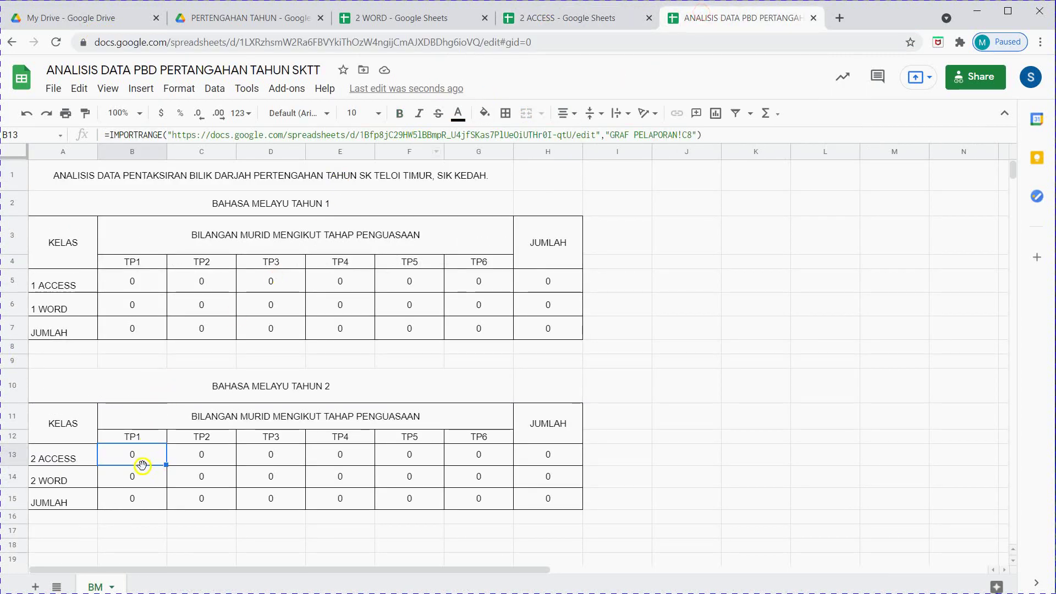
left_click(172, 134)
left_click_drag(173, 135, 588, 122)
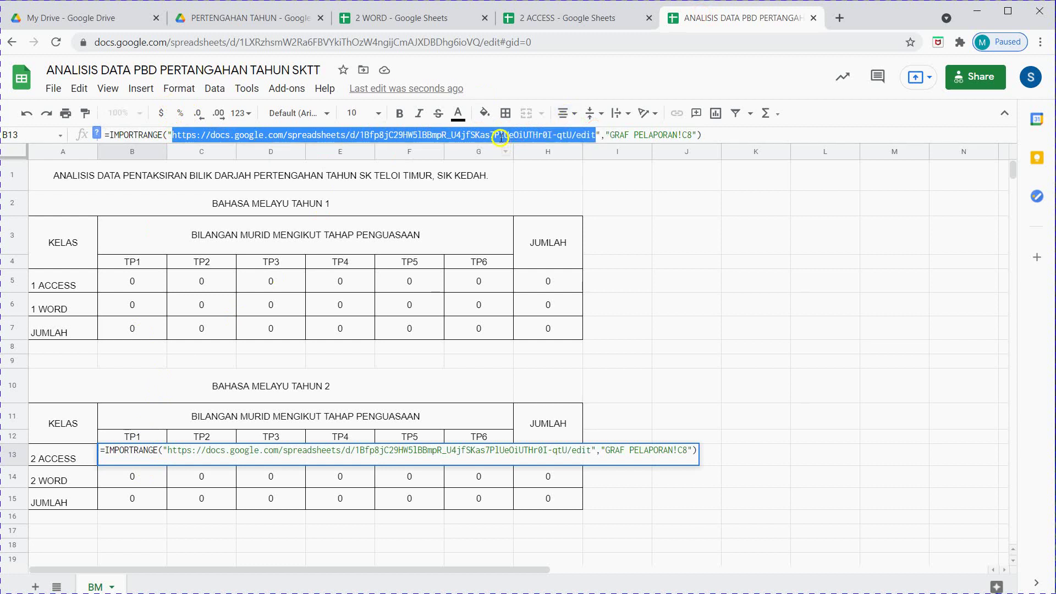
right_click(500, 138)
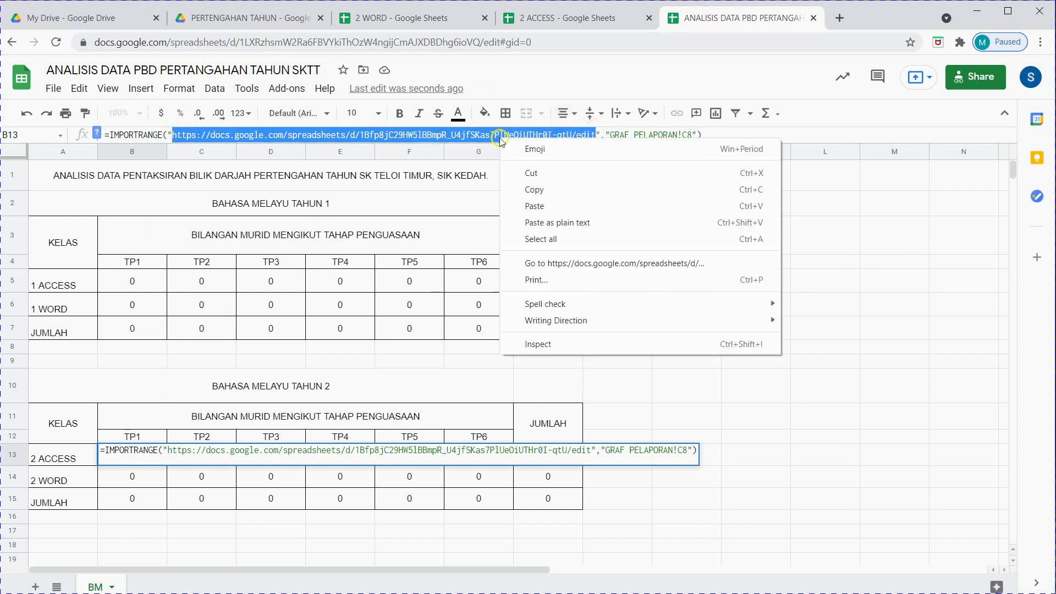
left_click(538, 206)
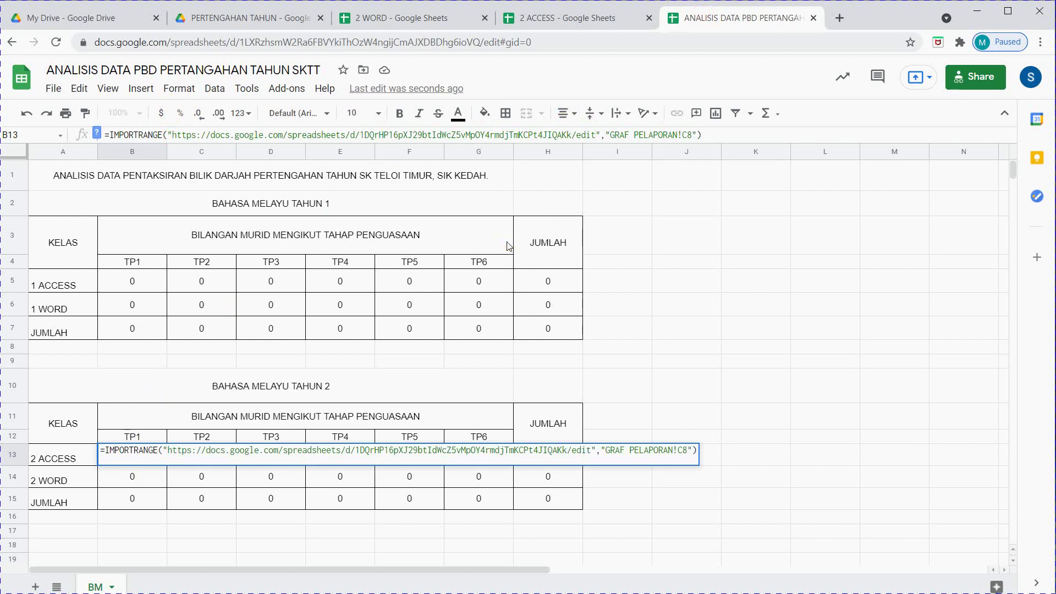
key("Return")
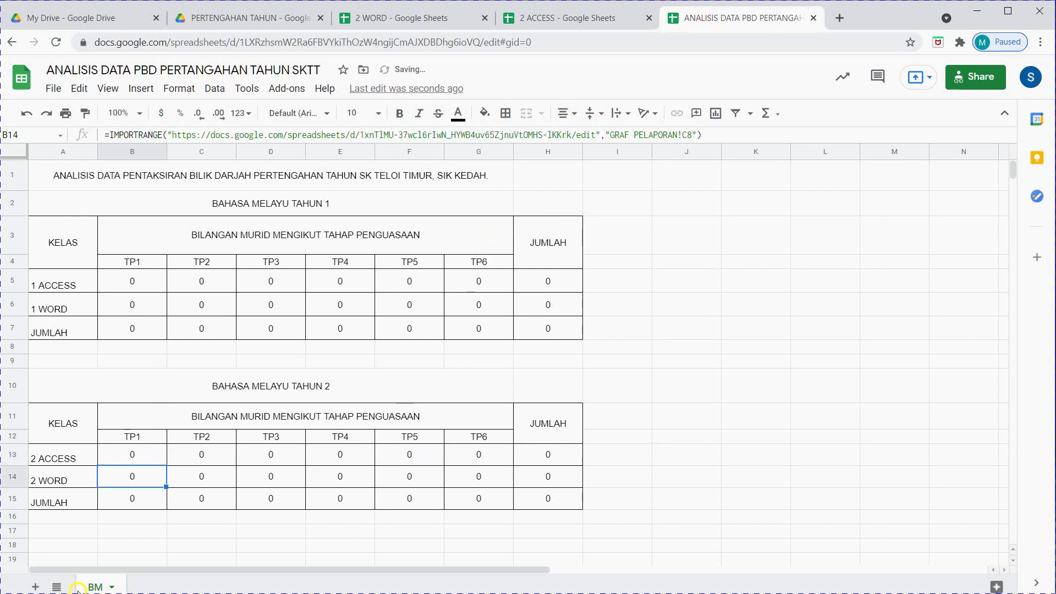
left_click(121, 464)
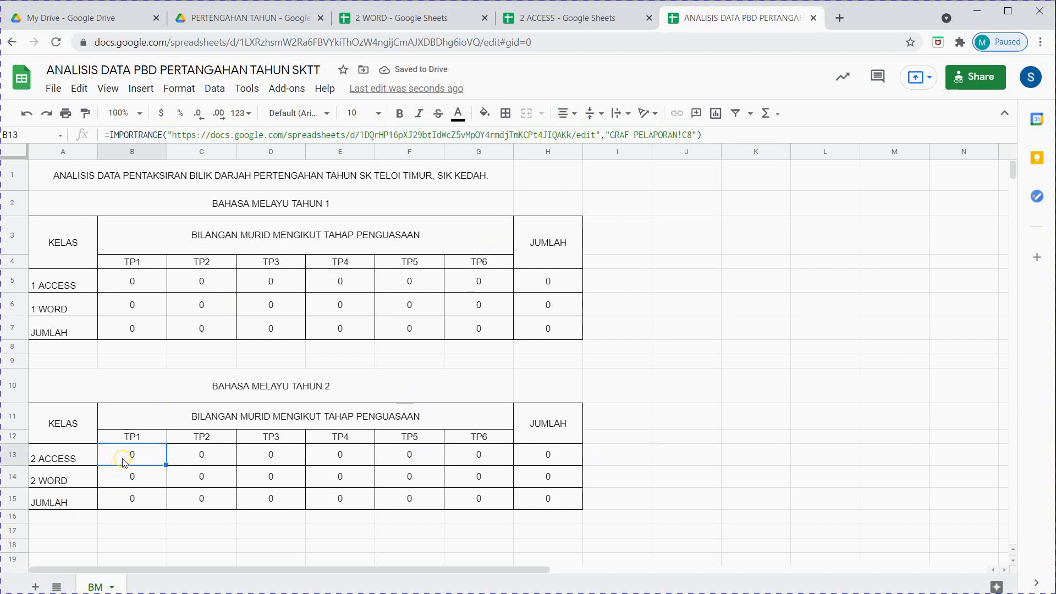
left_click(175, 459)
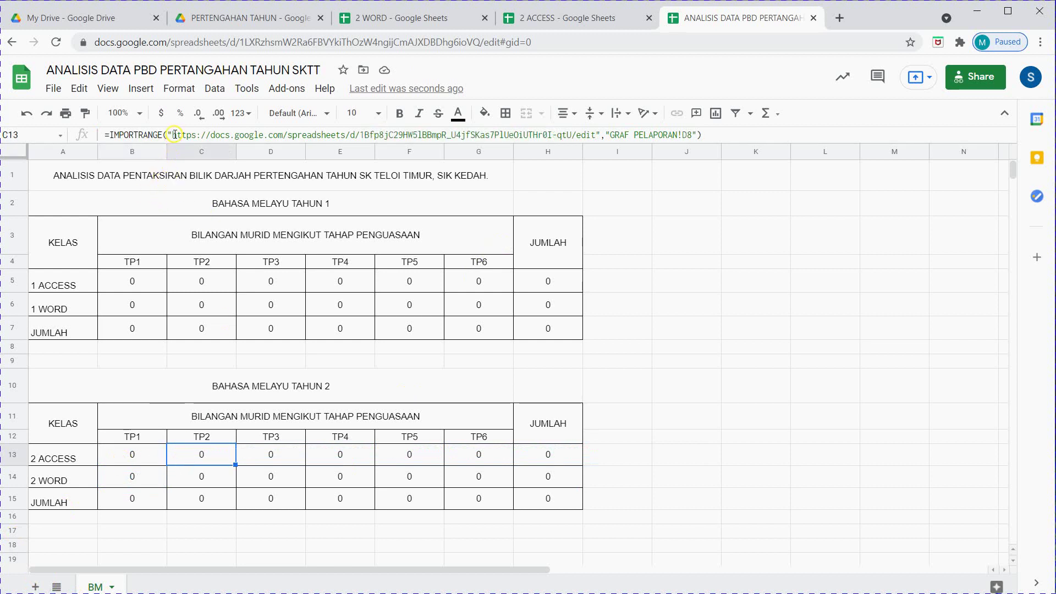
left_click_drag(172, 134, 595, 138)
left_click(551, 142)
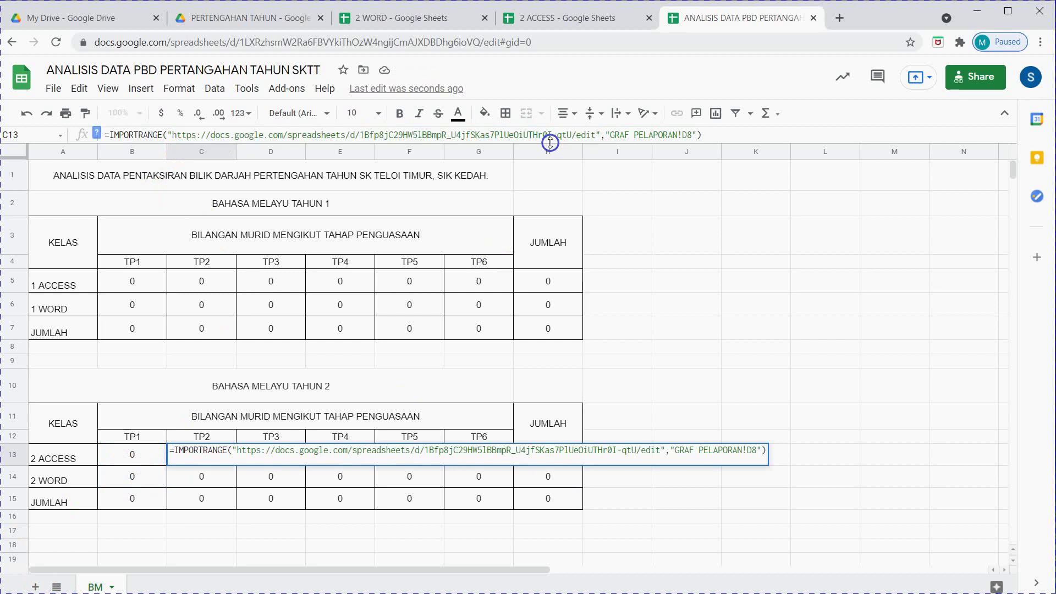
left_click_drag(170, 134, 599, 133)
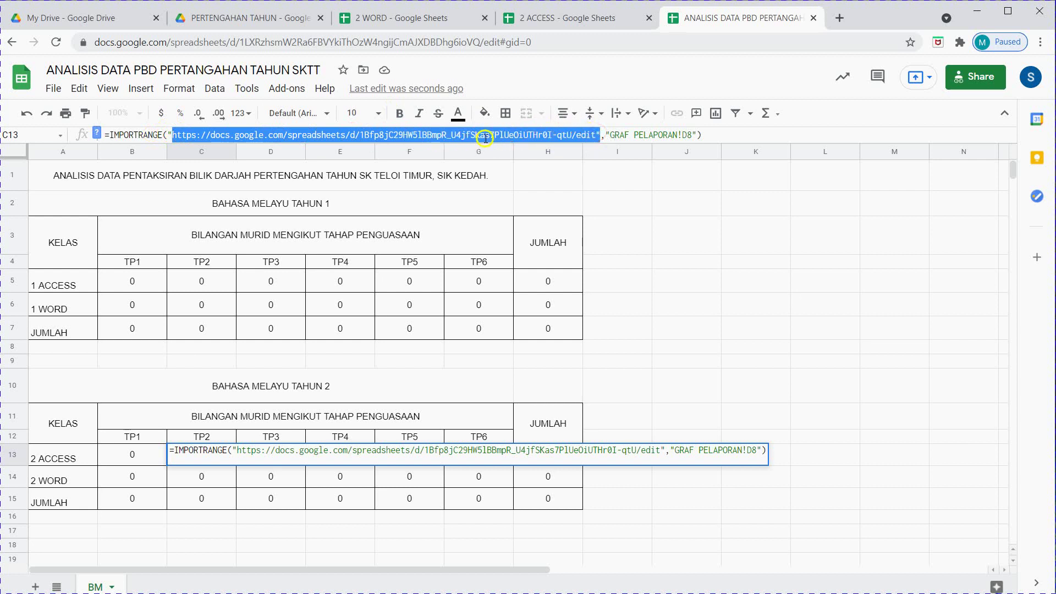
- Fill the IMPORTRANGE formula from B13 across the 2 ACCESS row to G13
left_click(128, 457)
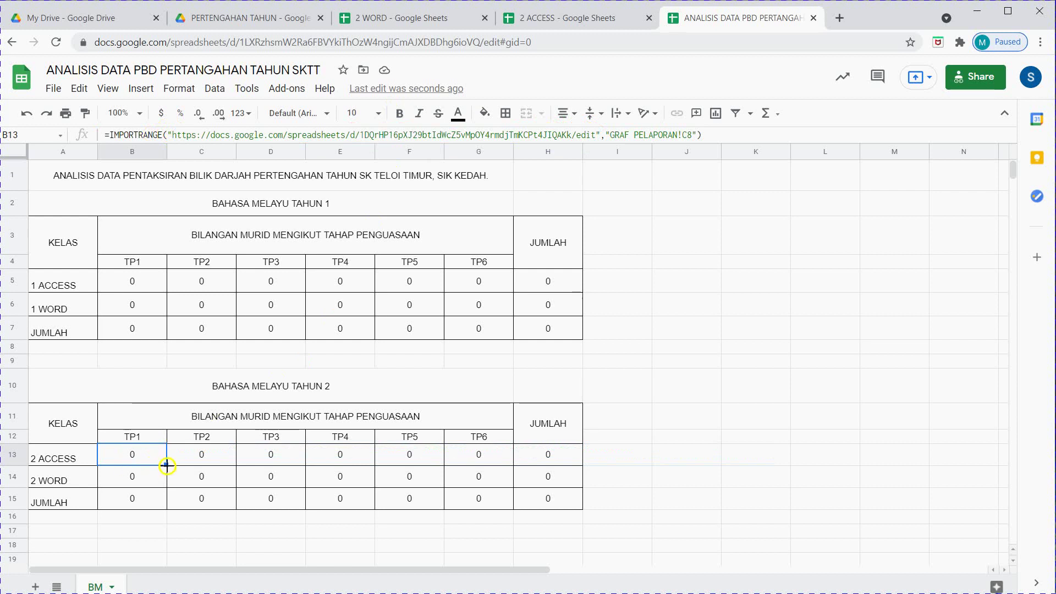
left_click_drag(166, 465, 478, 455)
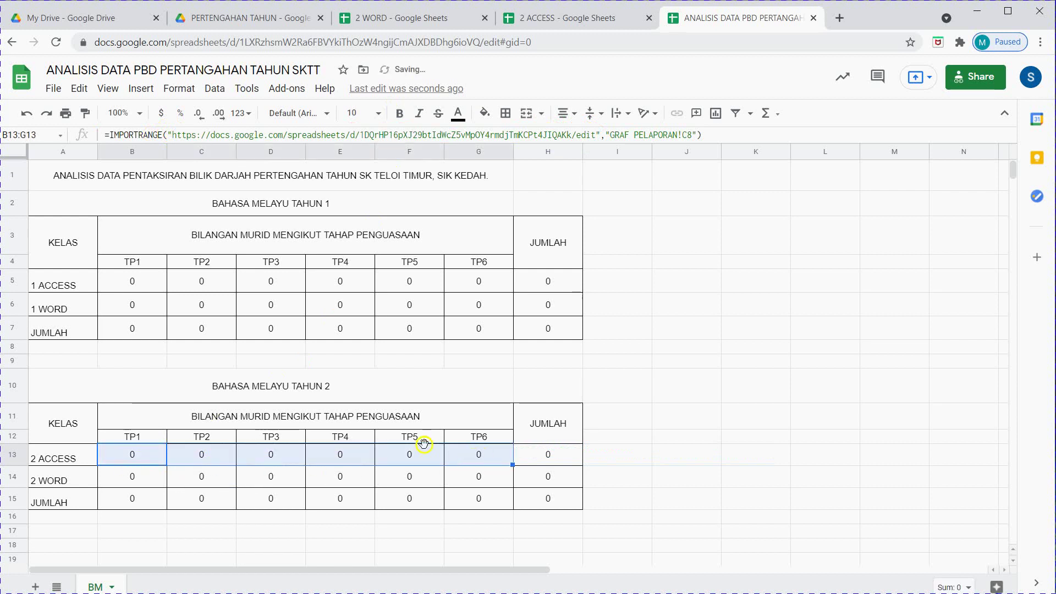
- Change the imported cell reference to GRAF PELAPORAN!D8 in C13 and to GRAF PELAPORAN!E8 in D13
left_click(214, 456)
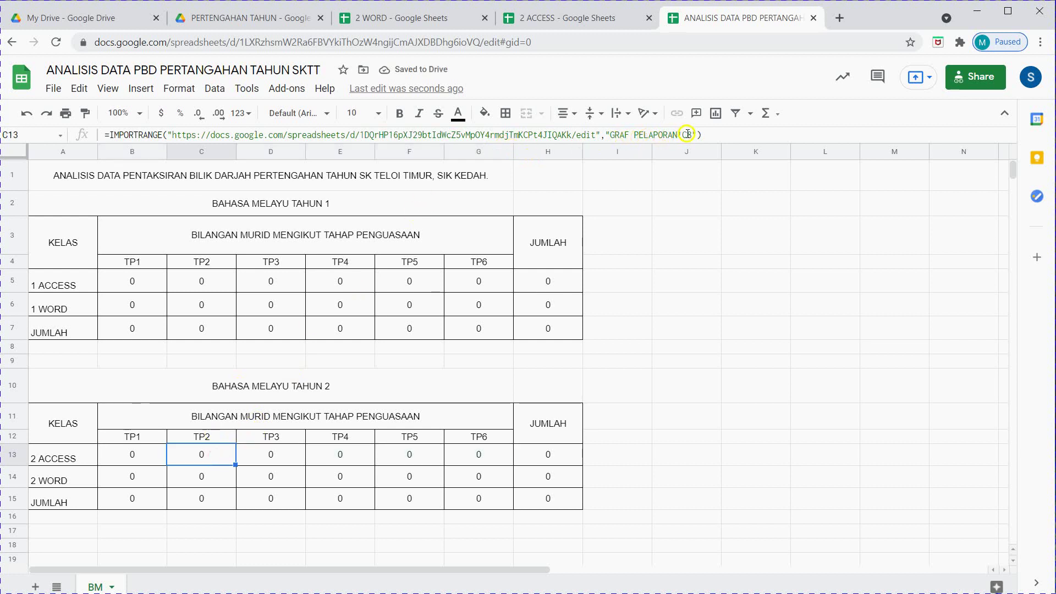
left_click(689, 134)
key("BackSpace")
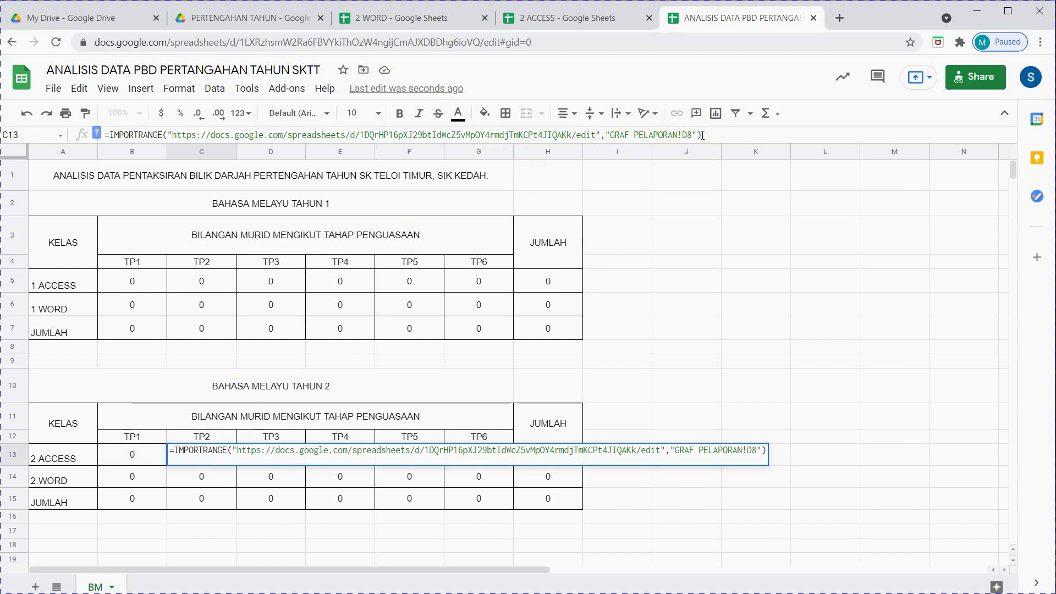
type("D")
key("Tab")
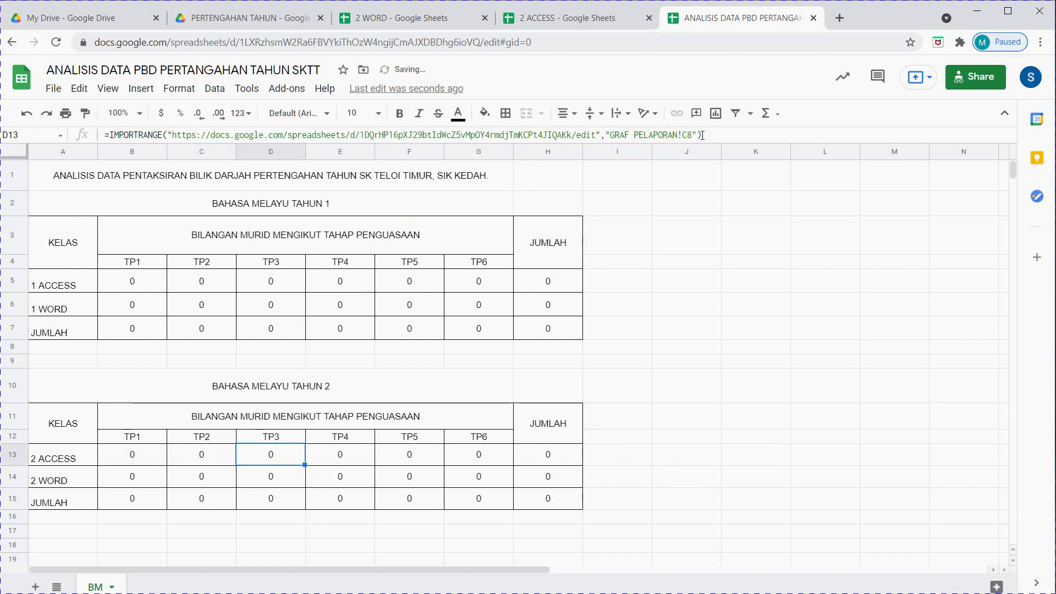
left_click(690, 134)
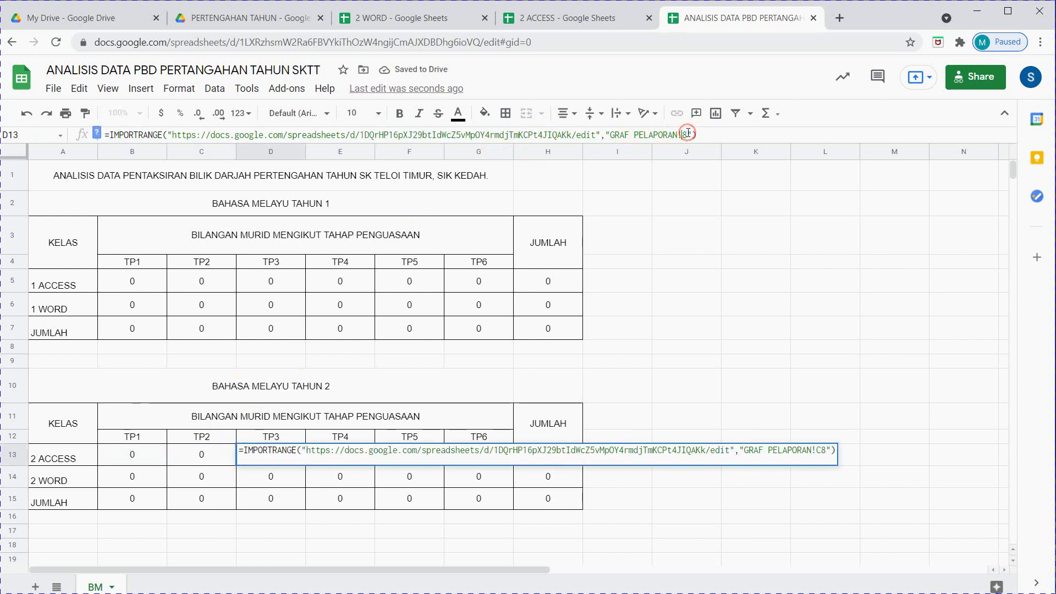
key("BackSpace")
type("E")
key("Tab")
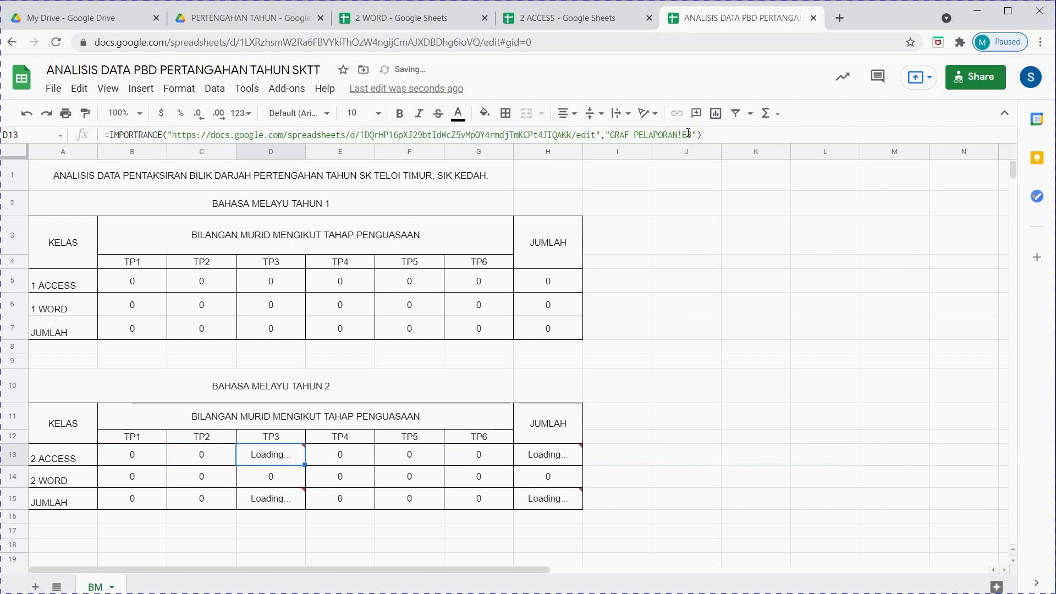
- Change the imported cell reference to GRAF PELAPORAN!F8 in E13 and to GRAF PELAPORAN!G8 in F13
left_click(687, 134)
key("BackSpace")
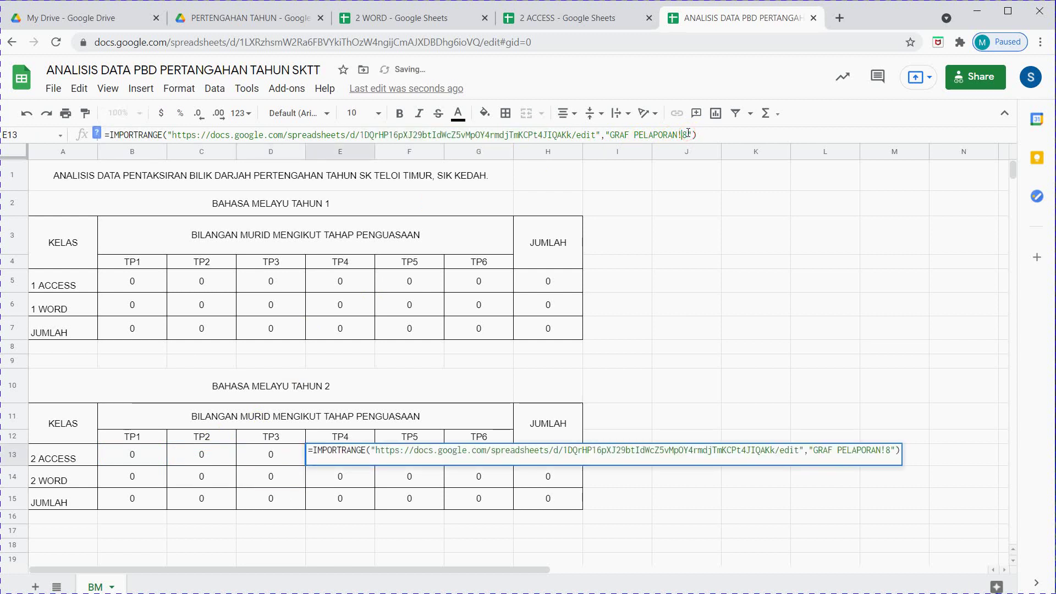
type("F")
key("Return")
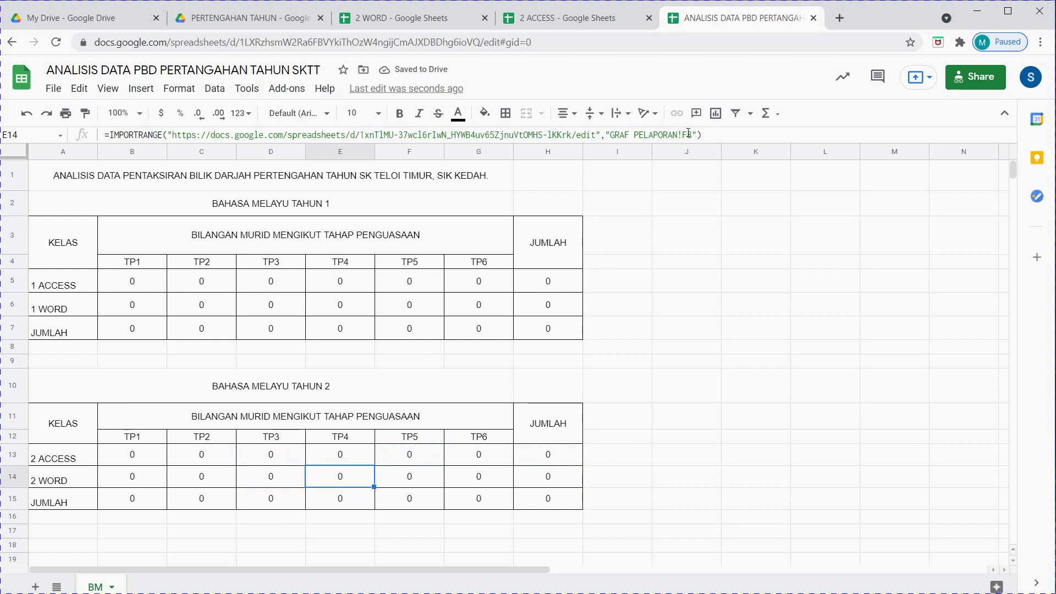
key("Up")
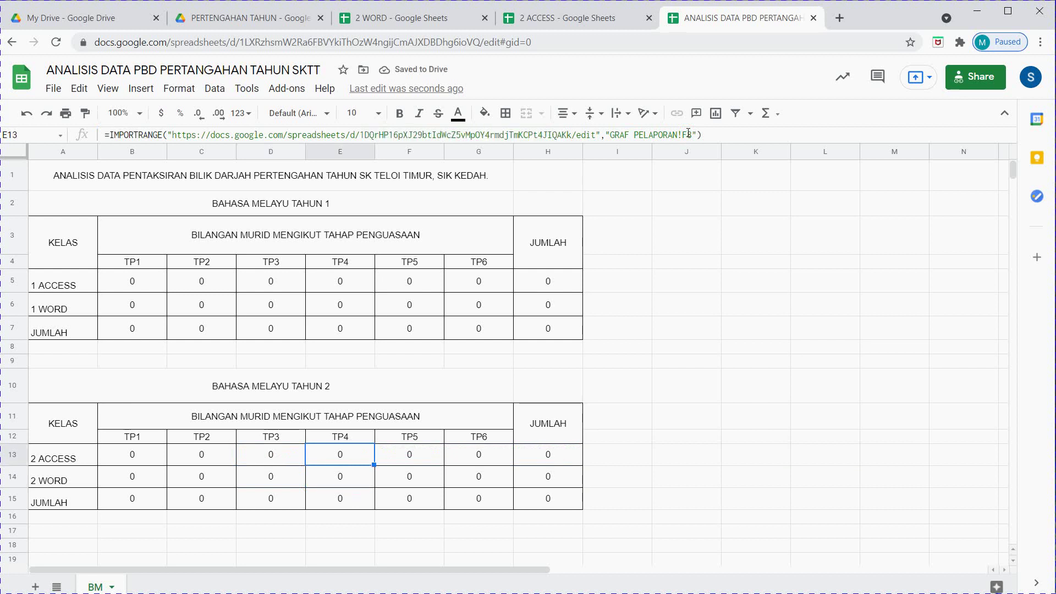
key("Right")
left_click(688, 134)
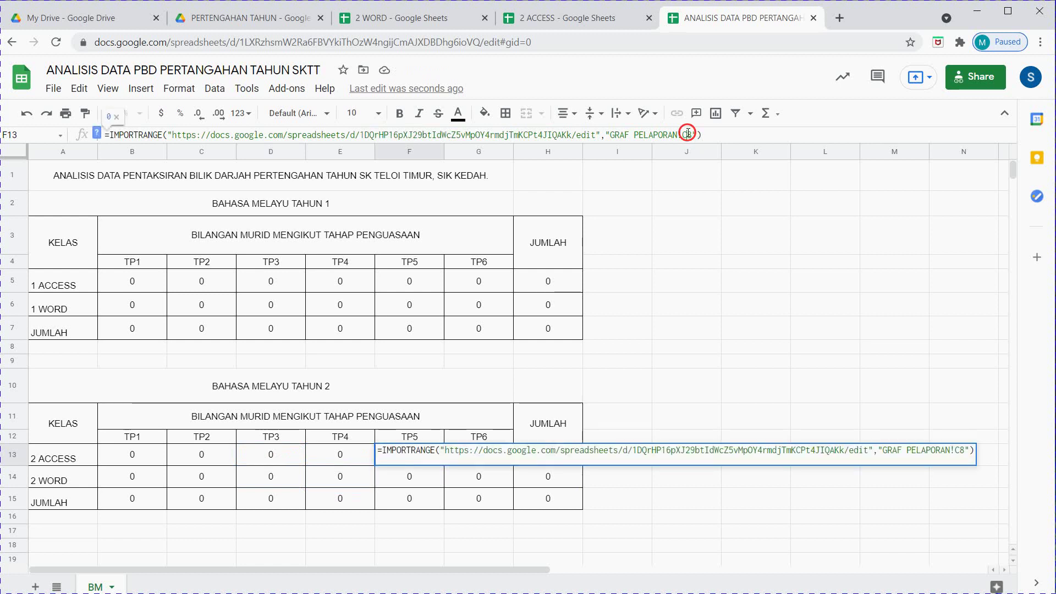
key("BackSpace")
type("G")
key("Return")
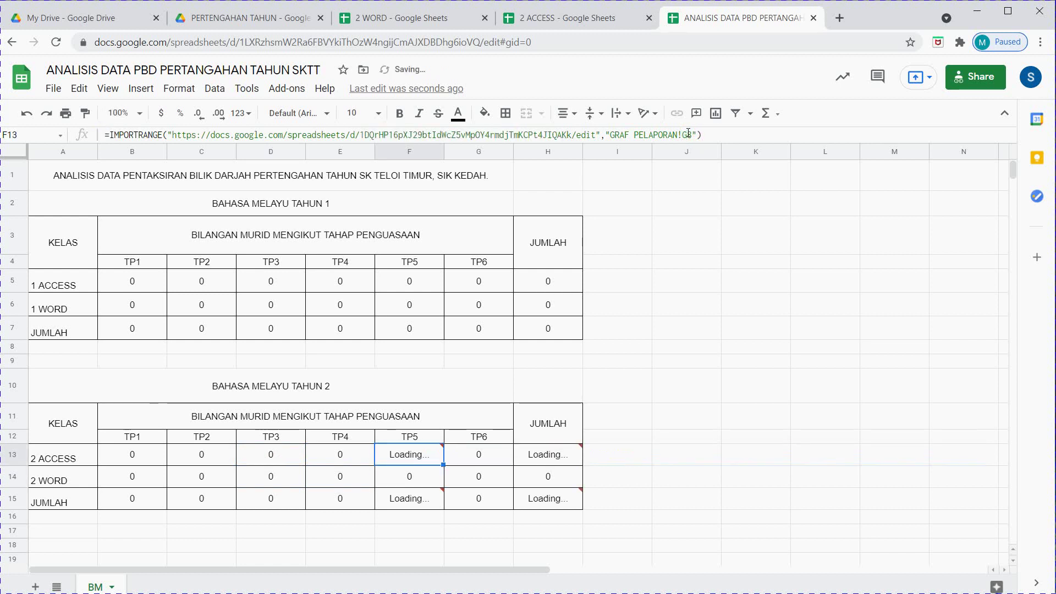
- Change the imported cell reference in G13 of the 2 ACCESS row to GRAF PELAPORAN!H8
key("Right")
left_click(688, 134)
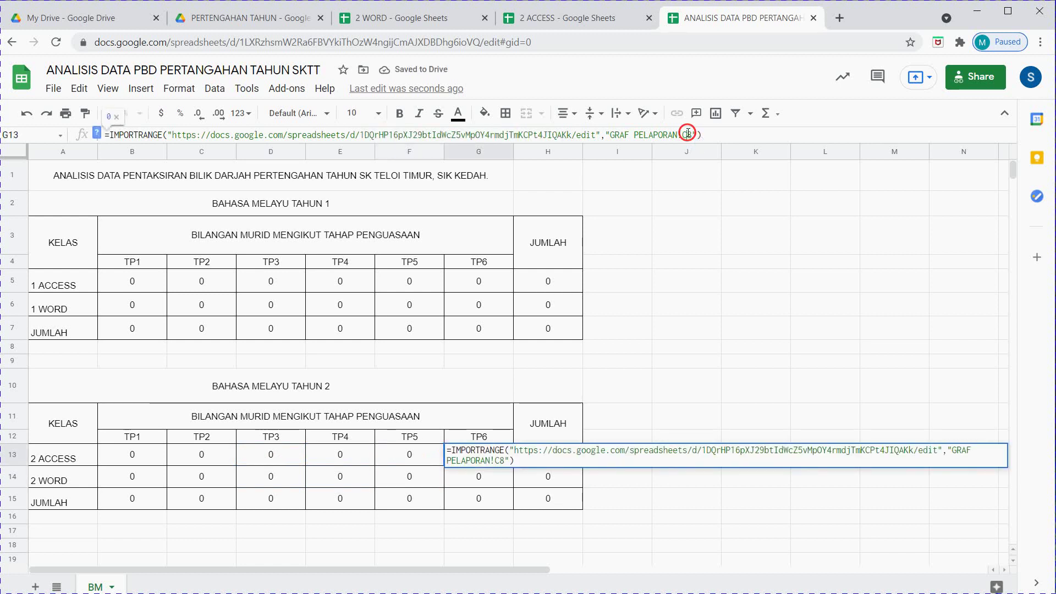
key("BackSpace")
key("Return")
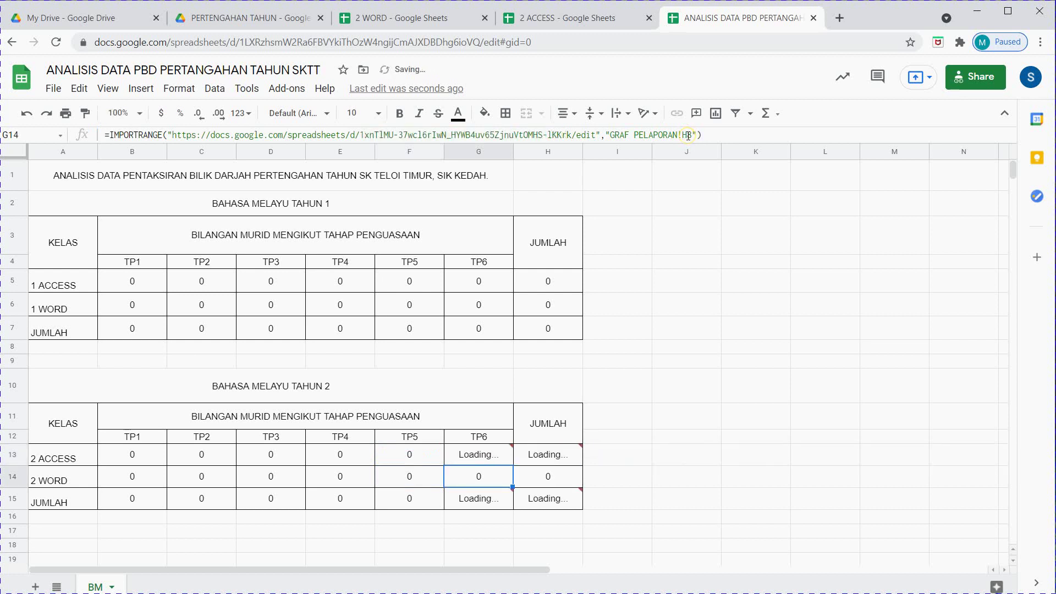
left_click(481, 452)
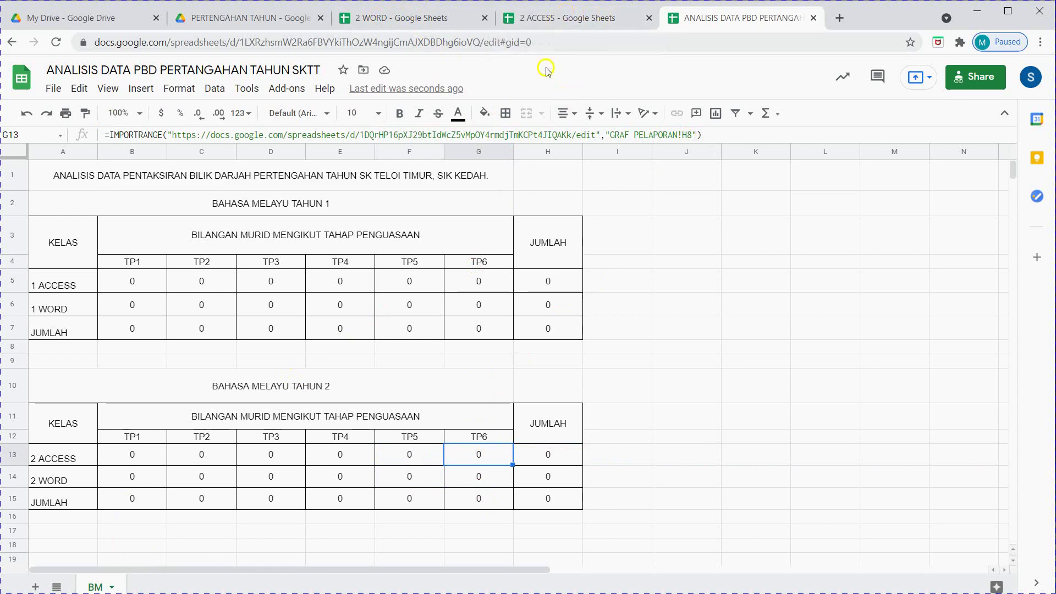
- Open the GRAF PELAPORAN sheet of the 2 ACCESS spreadsheet and inspect the Bahasa Melayu TP 1 count in C8
left_click(559, 18)
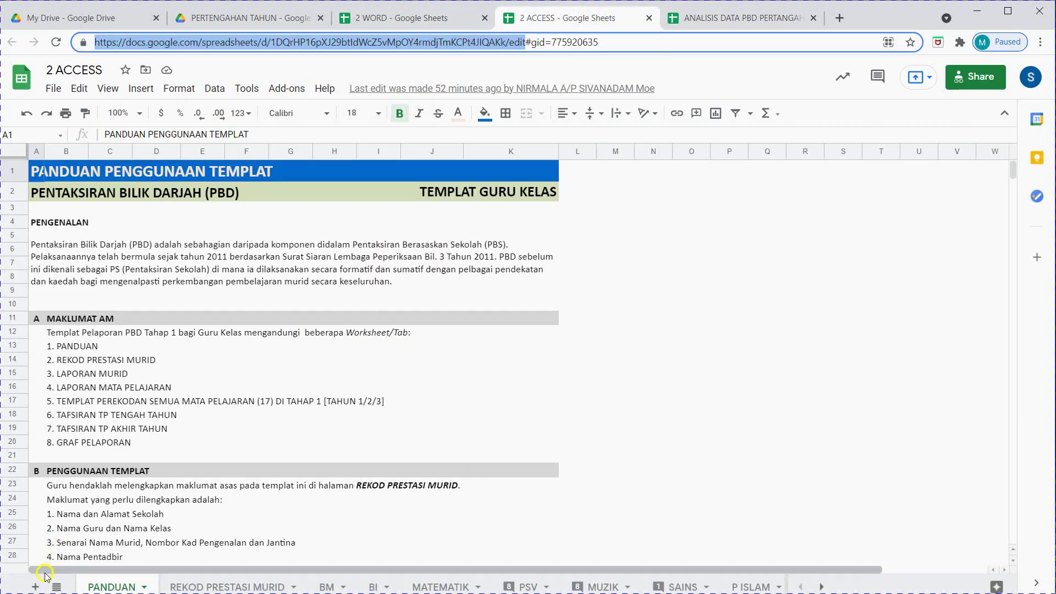
left_click(57, 587)
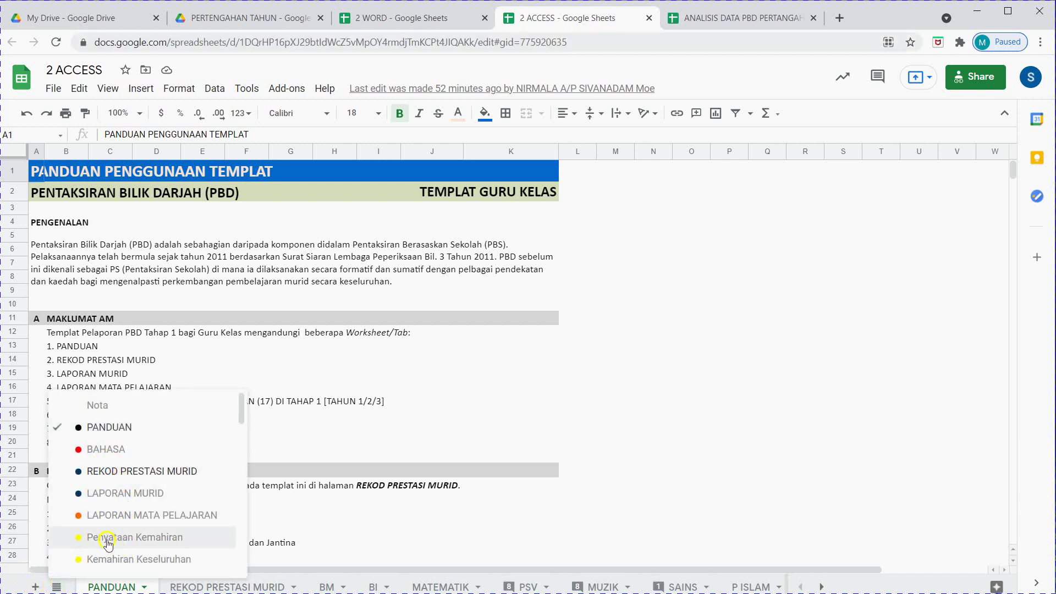
scroll(107, 509, "down", 5)
scroll(108, 509, "down", 5)
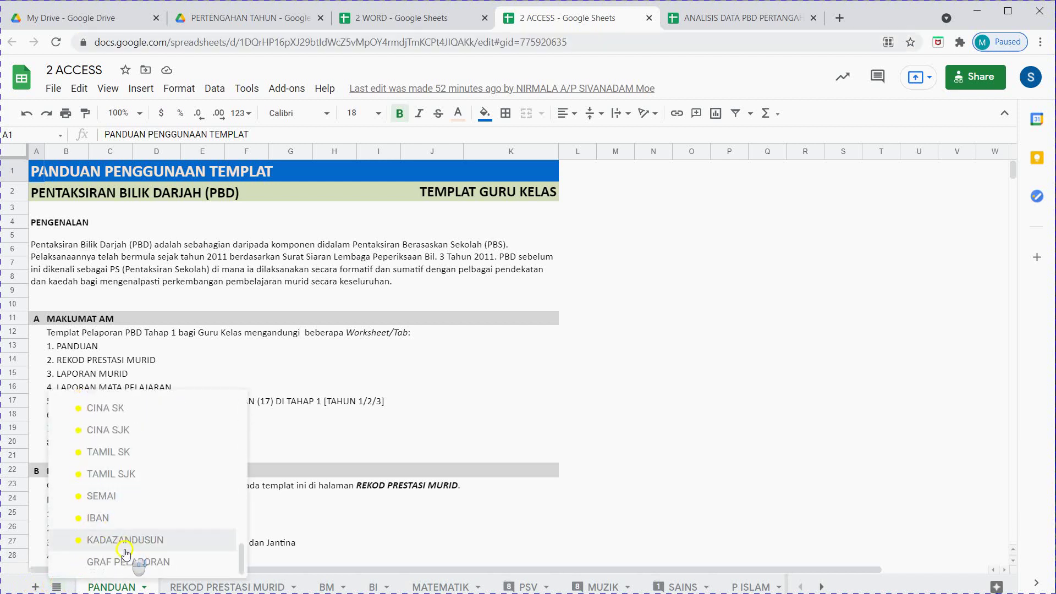
left_click(127, 562)
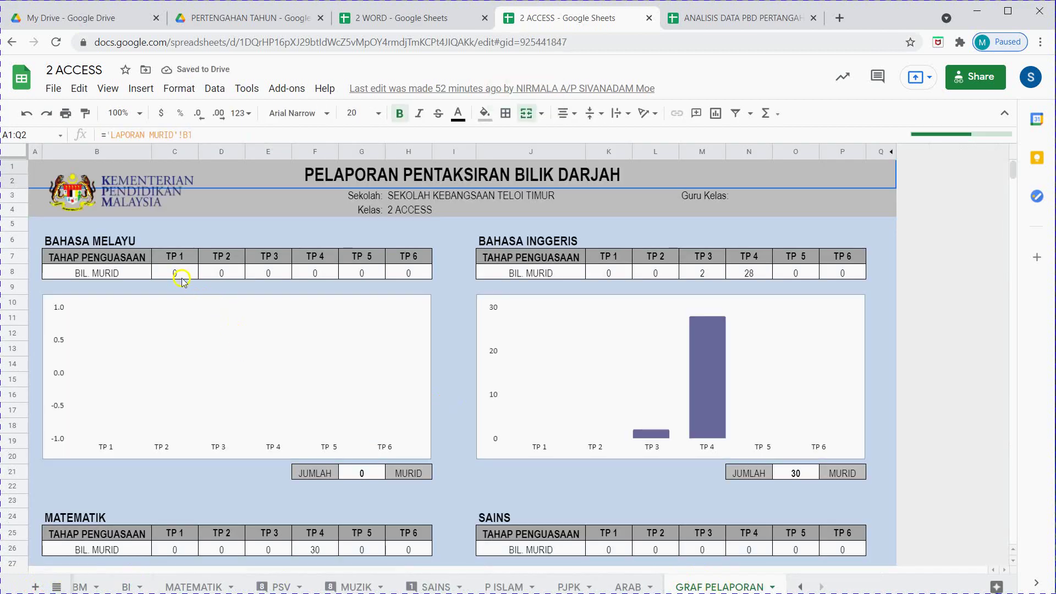
left_click(174, 272)
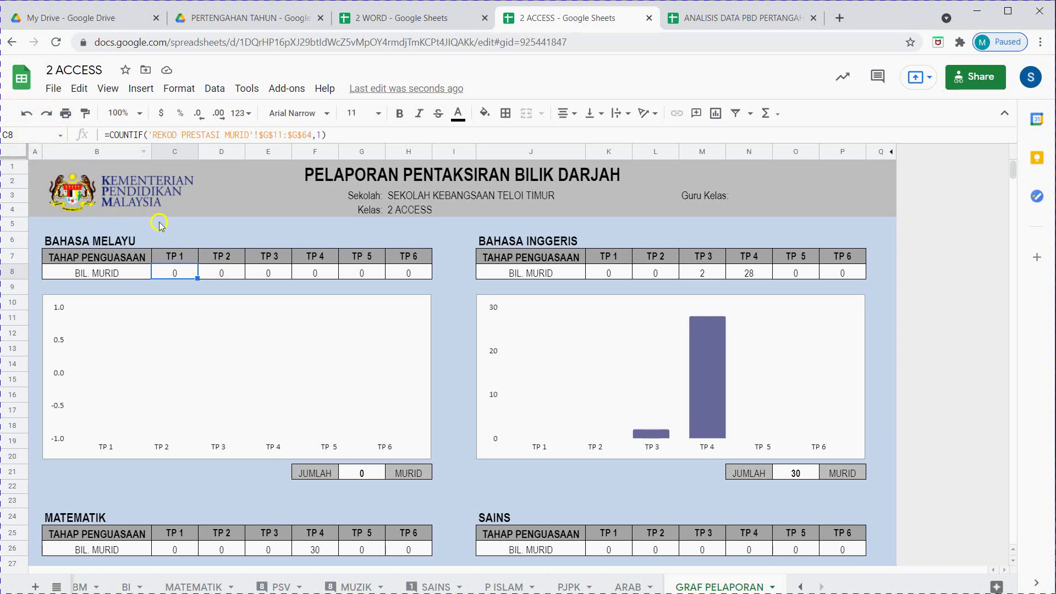
- Return to the analysis spreadsheet and check each formula in the 2 ACCESS row from B13 to H13
left_click(740, 18)
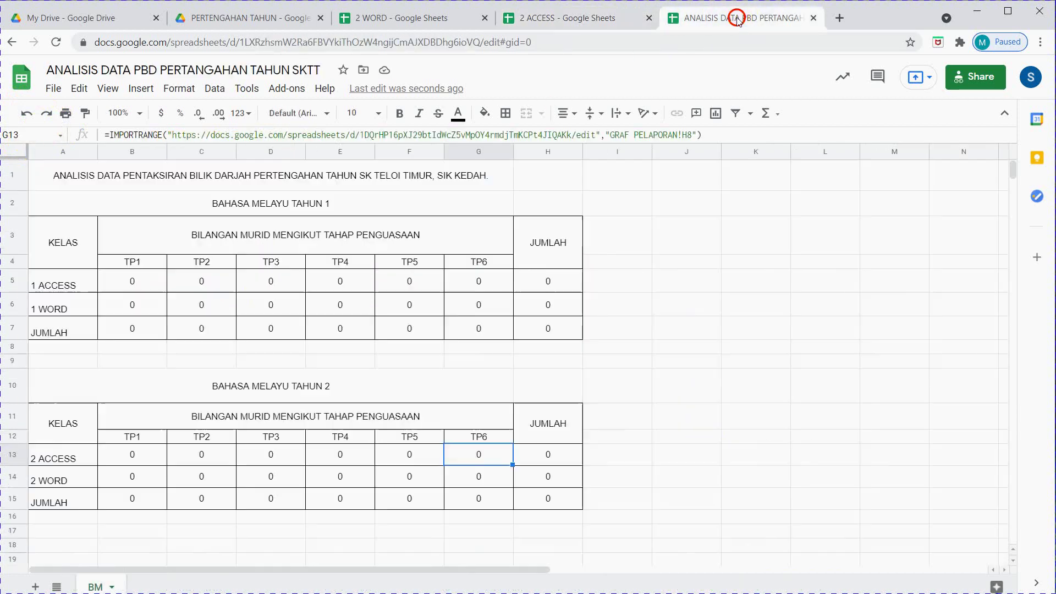
left_click(154, 455)
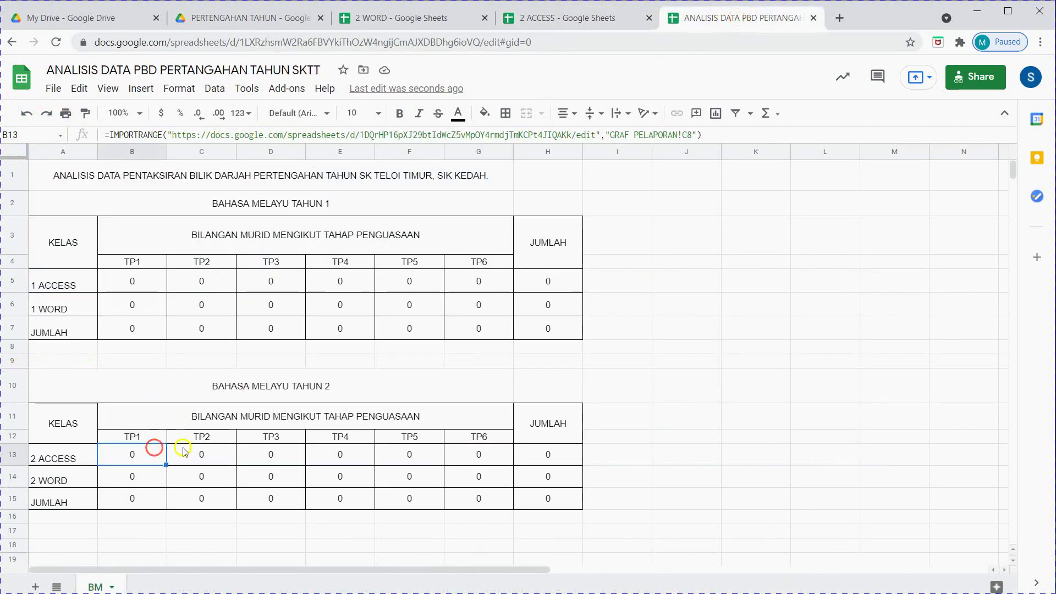
left_click(211, 456)
left_click(135, 461)
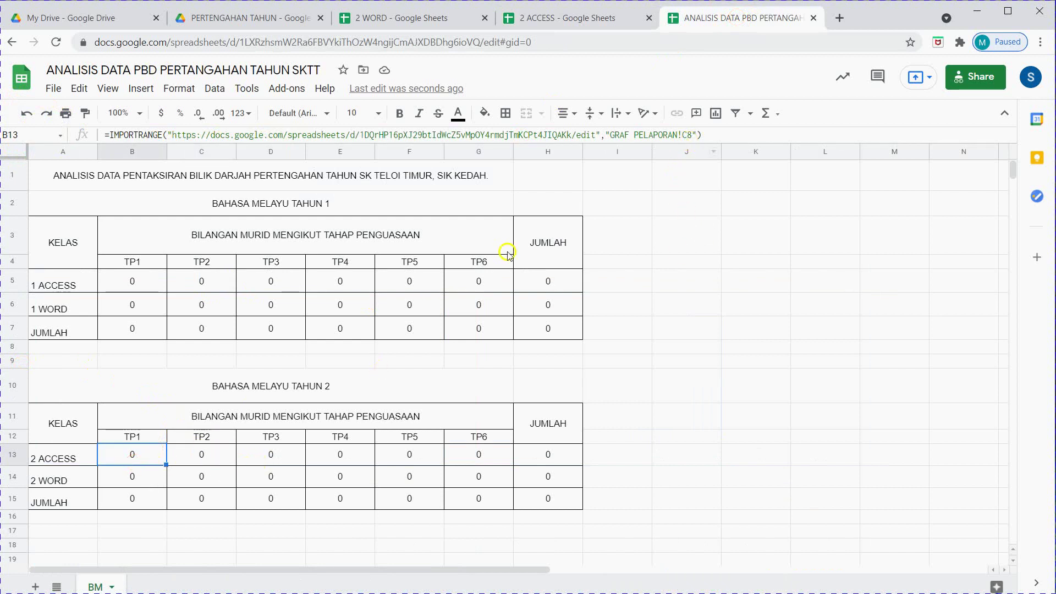
left_click(203, 450)
left_click(267, 454)
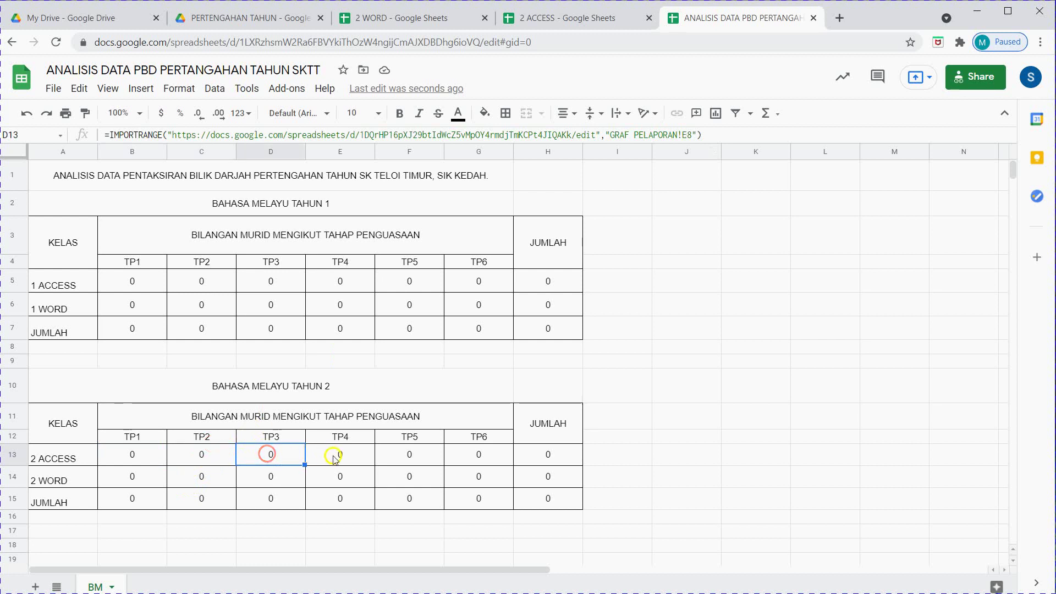
left_click(336, 460)
left_click(420, 450)
left_click(477, 458)
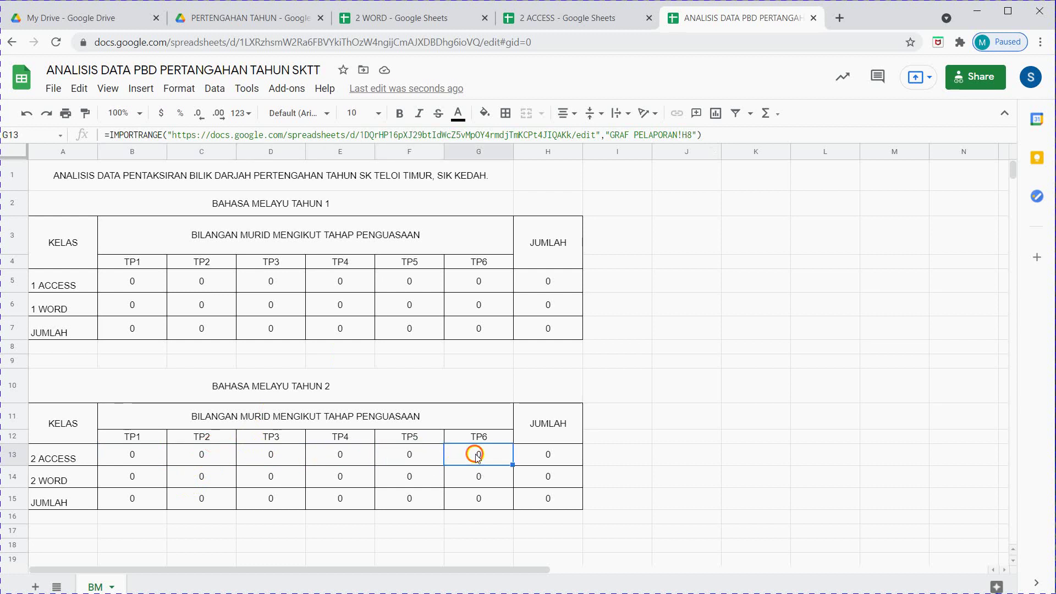
left_click(532, 458)
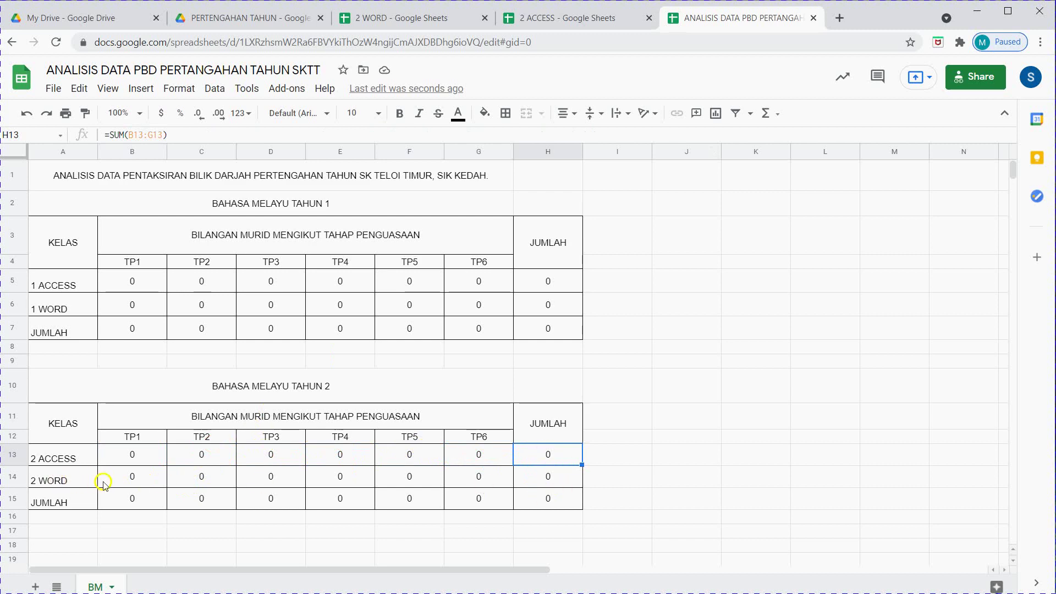
- Select B14 in the 2 WORD row, then switch to the 2 WORD spreadsheet and highlight its URL up to "/edit"
left_click(122, 482)
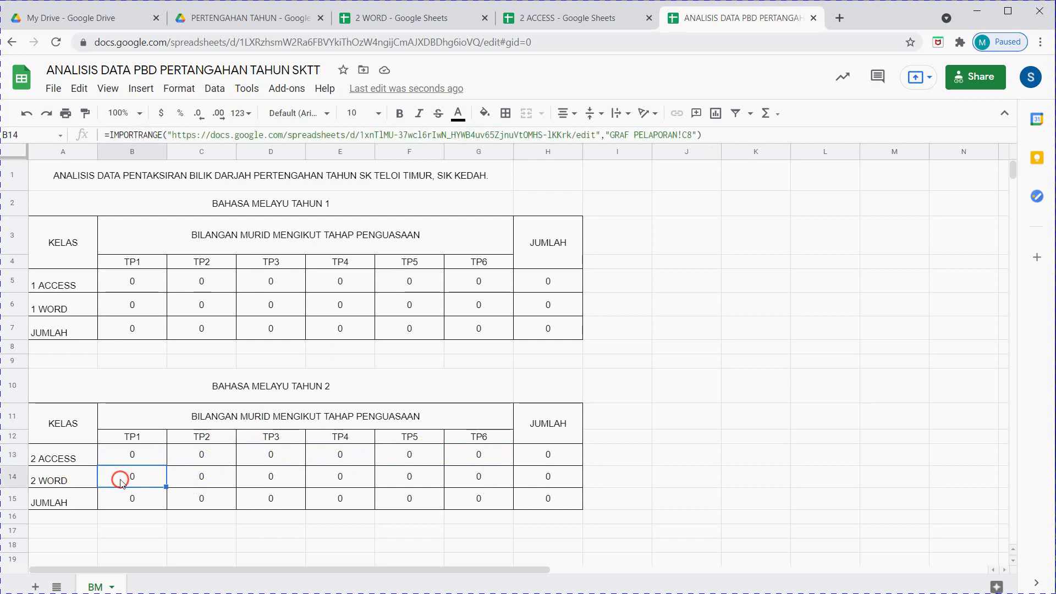
left_click(373, 16)
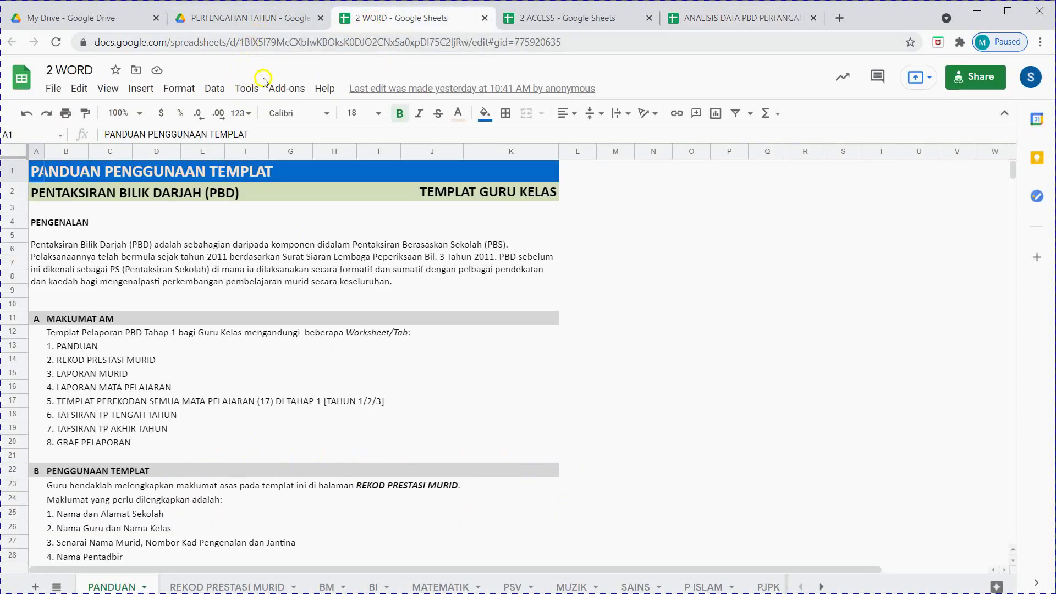
left_click_drag(94, 42, 484, 47)
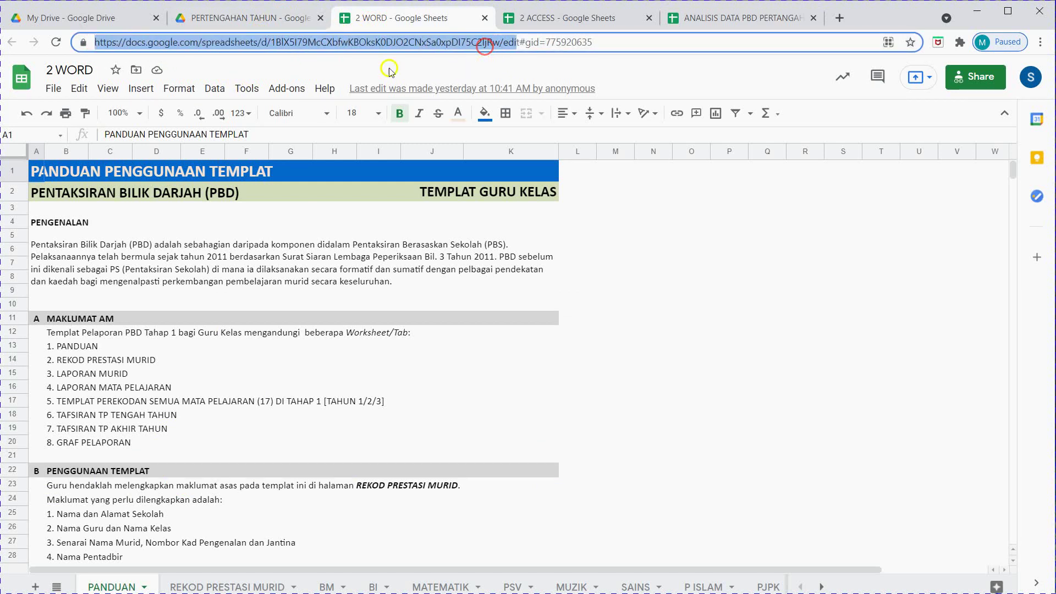
left_click(848, 309)
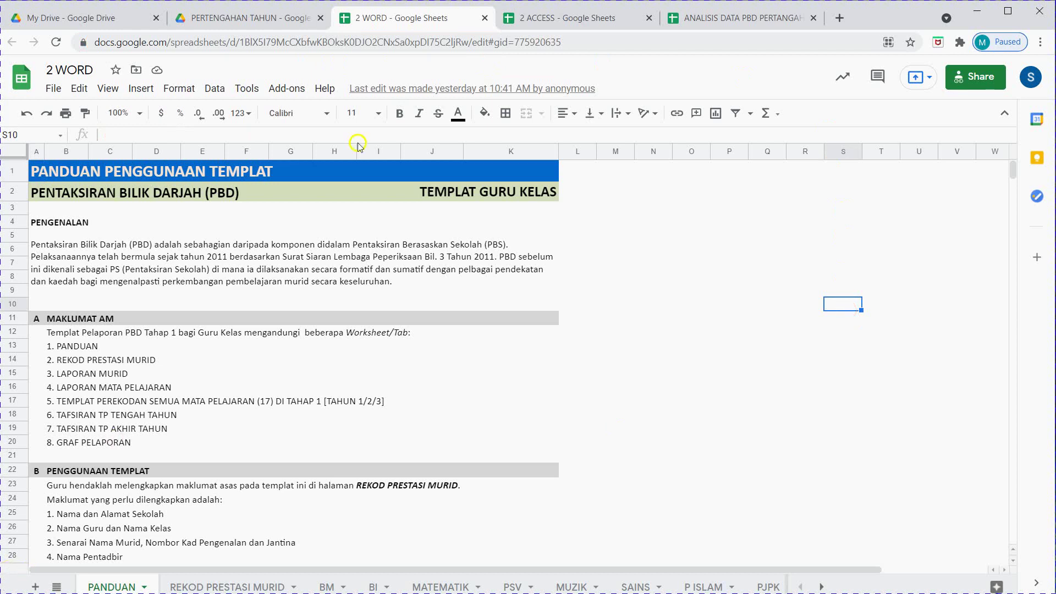
- Compare the 2 ACCESS spreadsheet's URL across its ARAB, PJPK and P ISLAM sheets
left_click(581, 13)
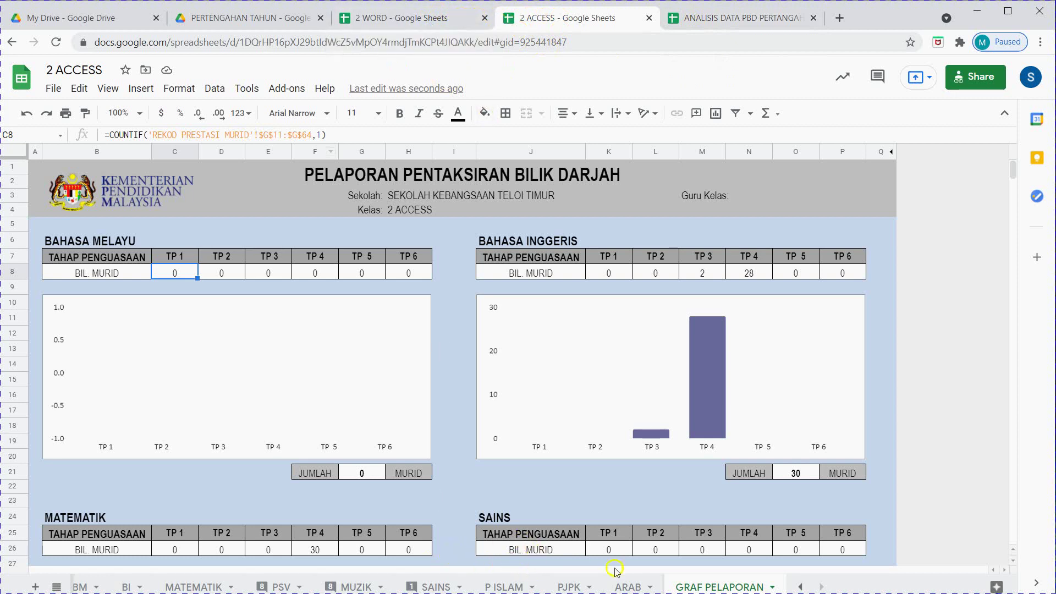
left_click(628, 587)
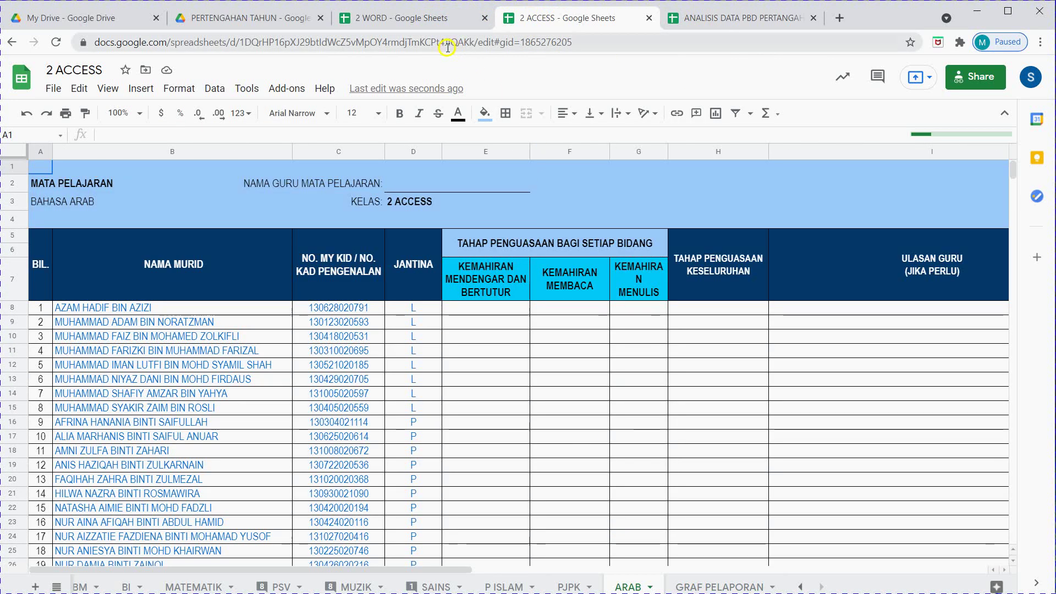
left_click(566, 589)
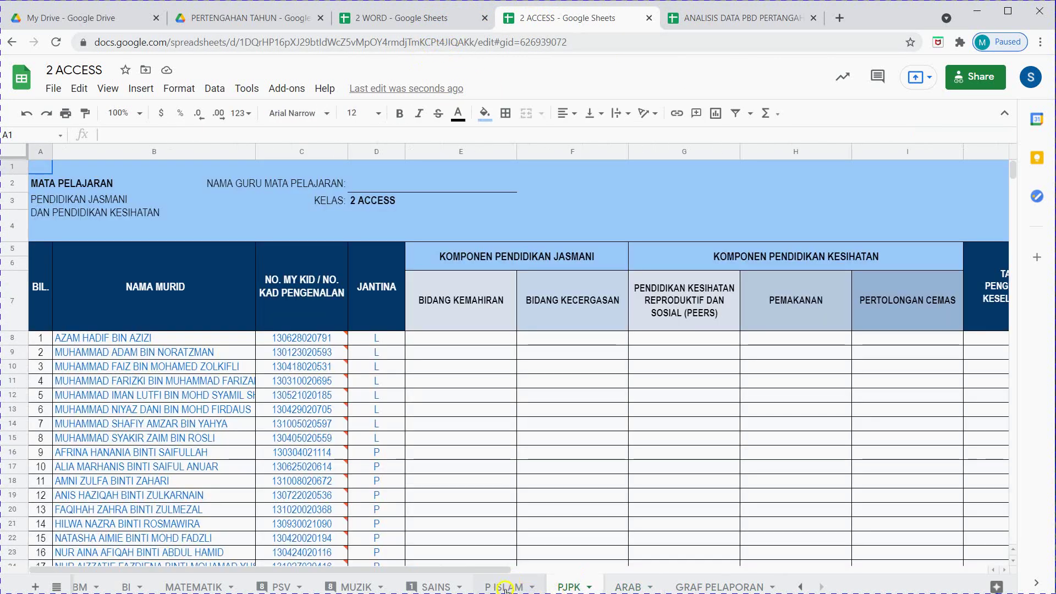
left_click(504, 587)
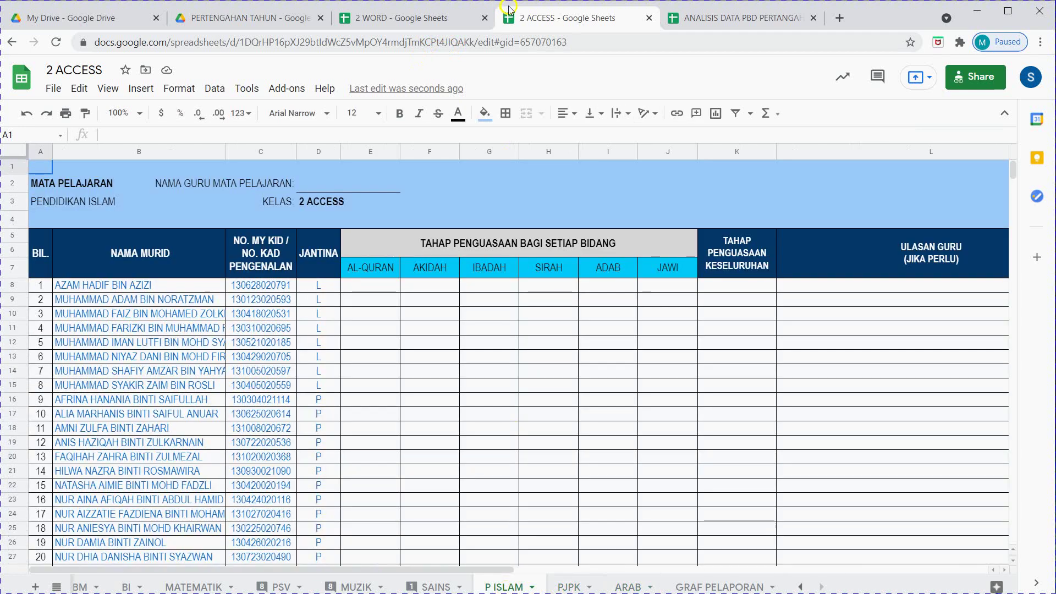
- Copy the 2 WORD spreadsheet's URL up to and including "/edit"
left_click(388, 10)
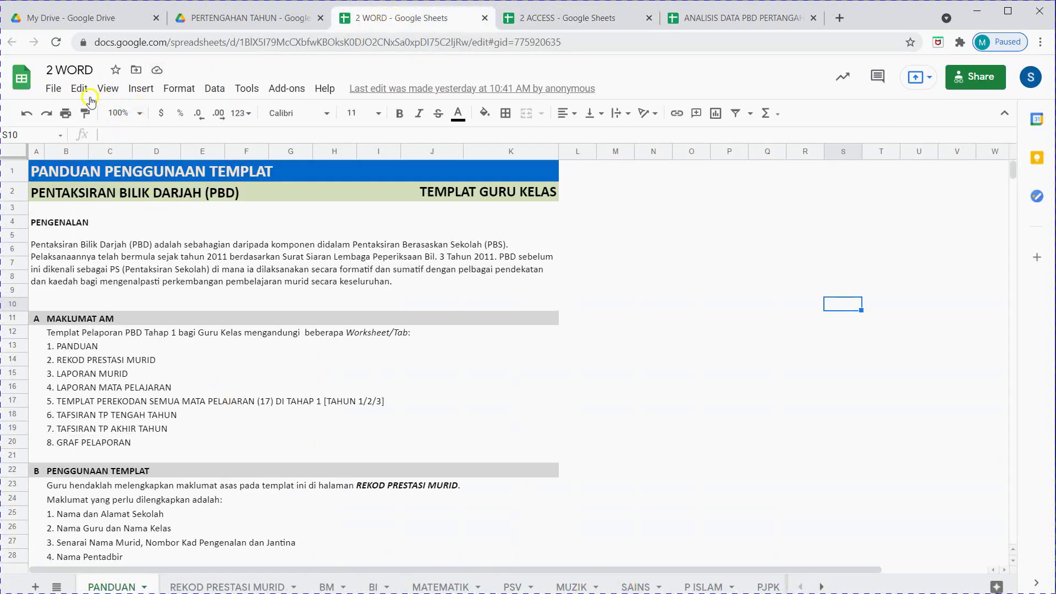
left_click(97, 40)
left_click_drag(97, 40, 489, 43)
right_click(474, 45)
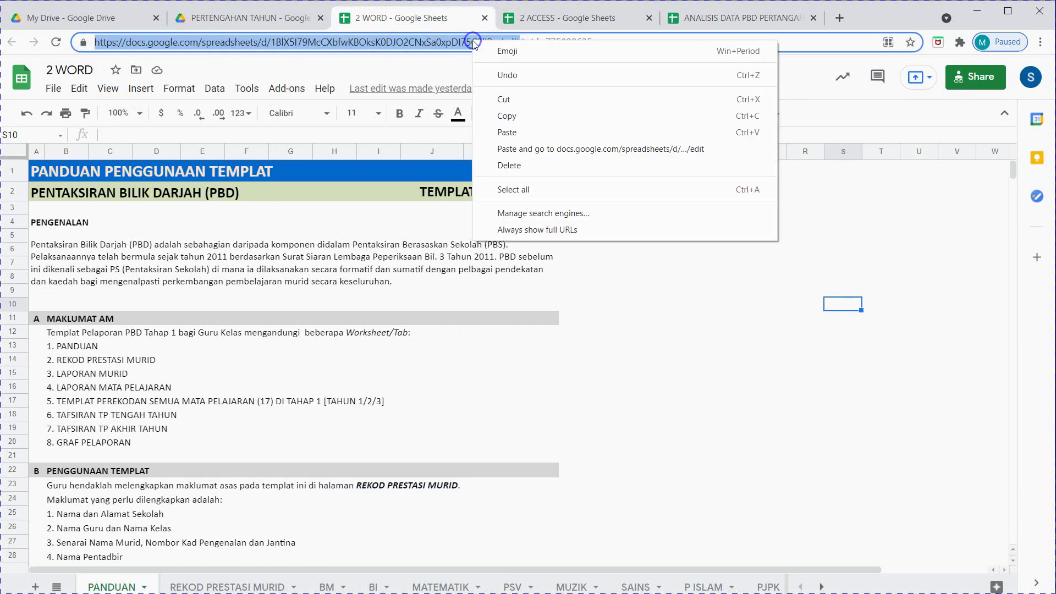
left_click(504, 115)
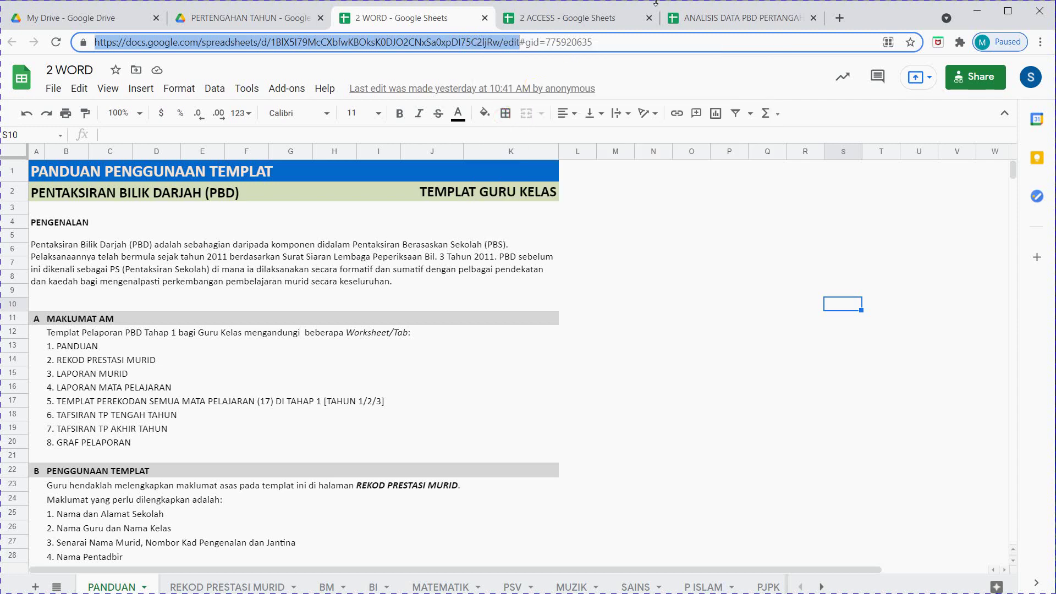
- In the analysis spreadsheet, replace the URL in B14's IMPORTRANGE formula with the copied 2 WORD URL and fill the formula across to G14
left_click(725, 19)
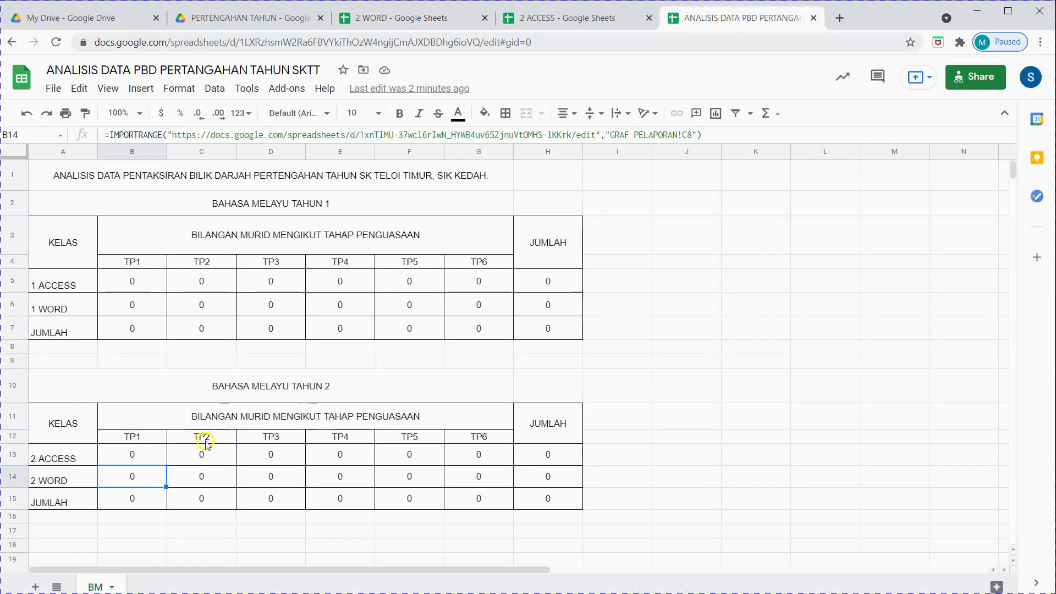
left_click(157, 477)
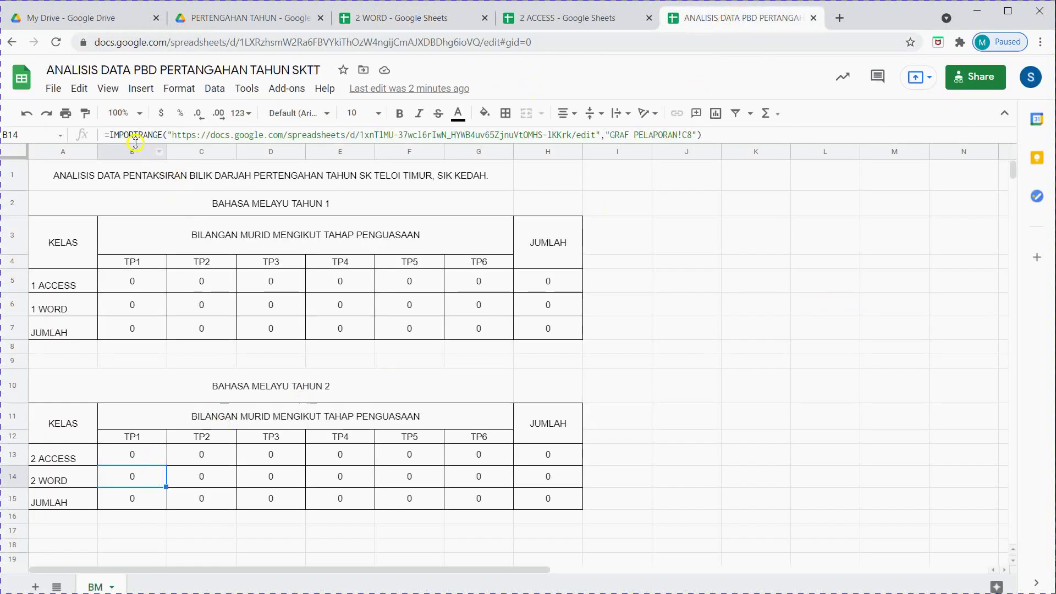
left_click_drag(174, 134, 598, 138)
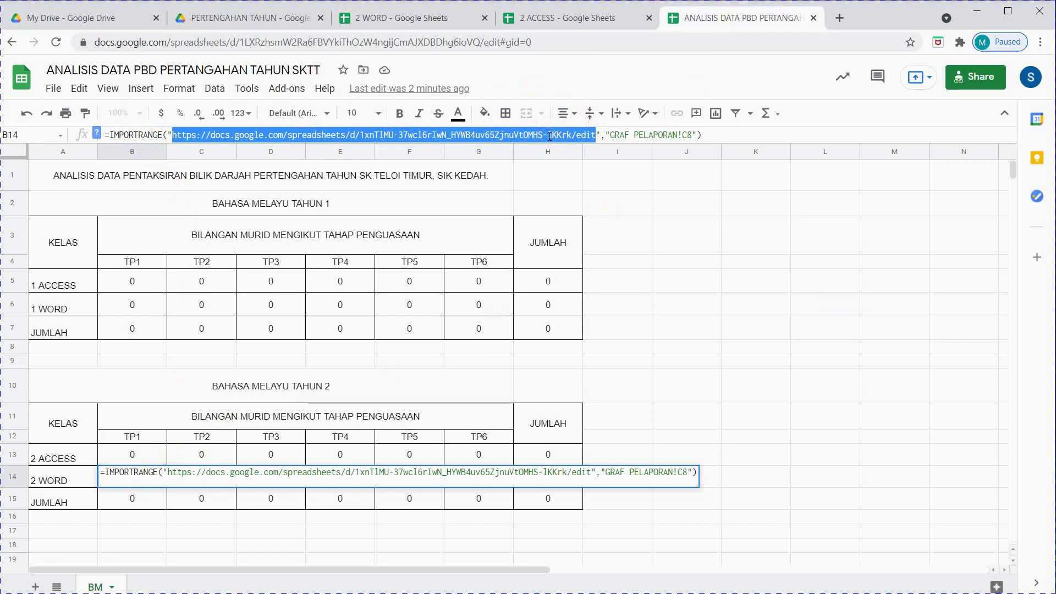
right_click(549, 136)
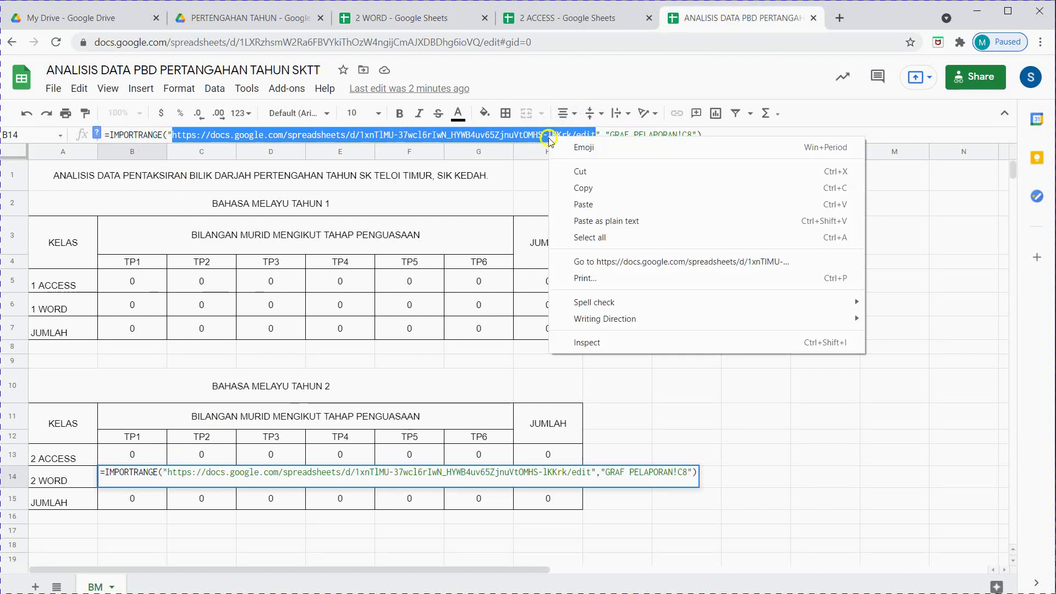
left_click(576, 211)
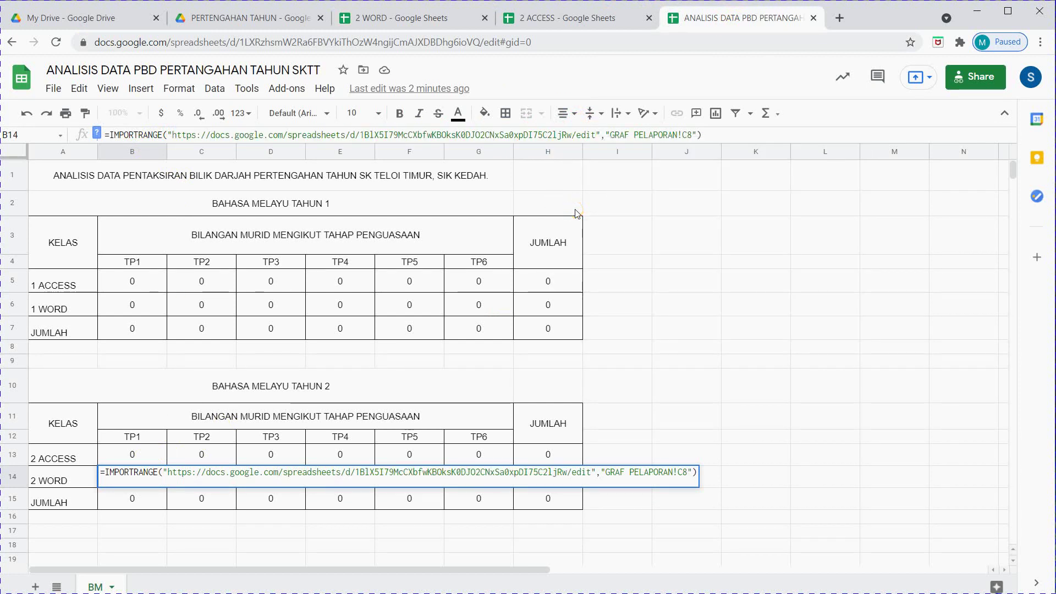
key("Return")
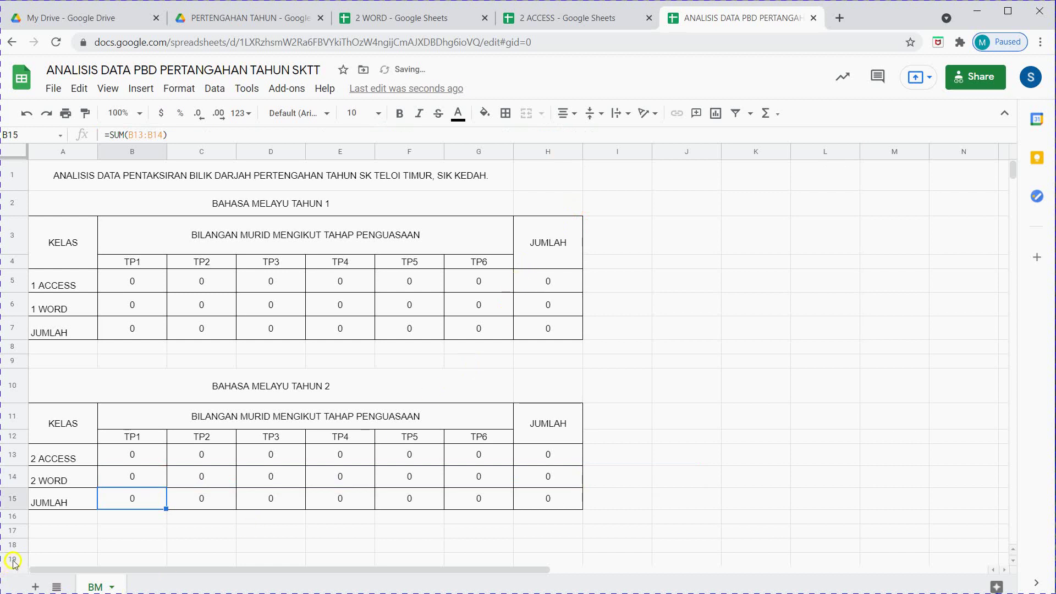
left_click(112, 478)
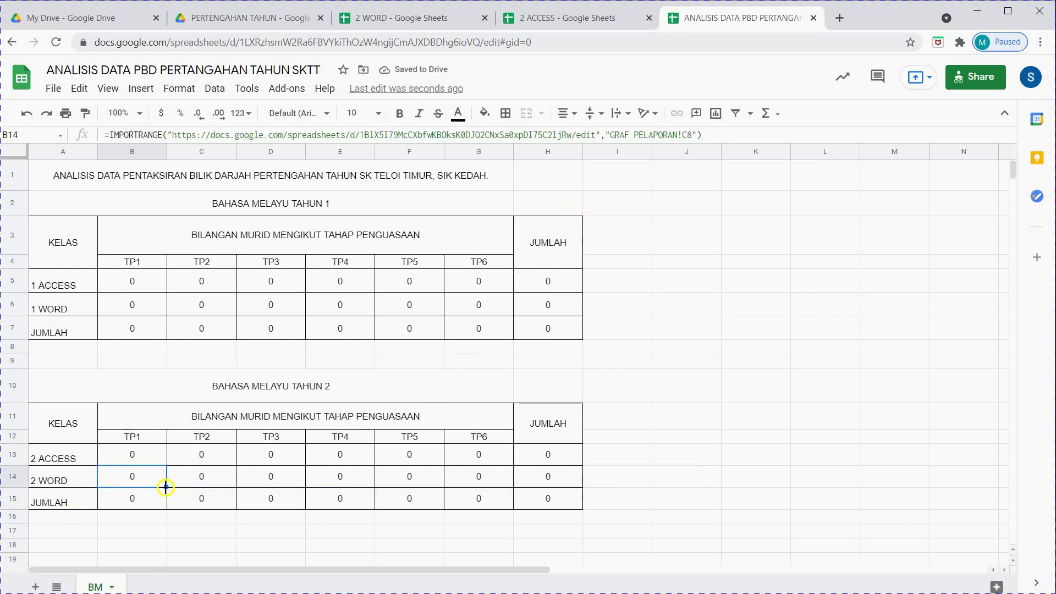
left_click_drag(165, 488, 512, 488)
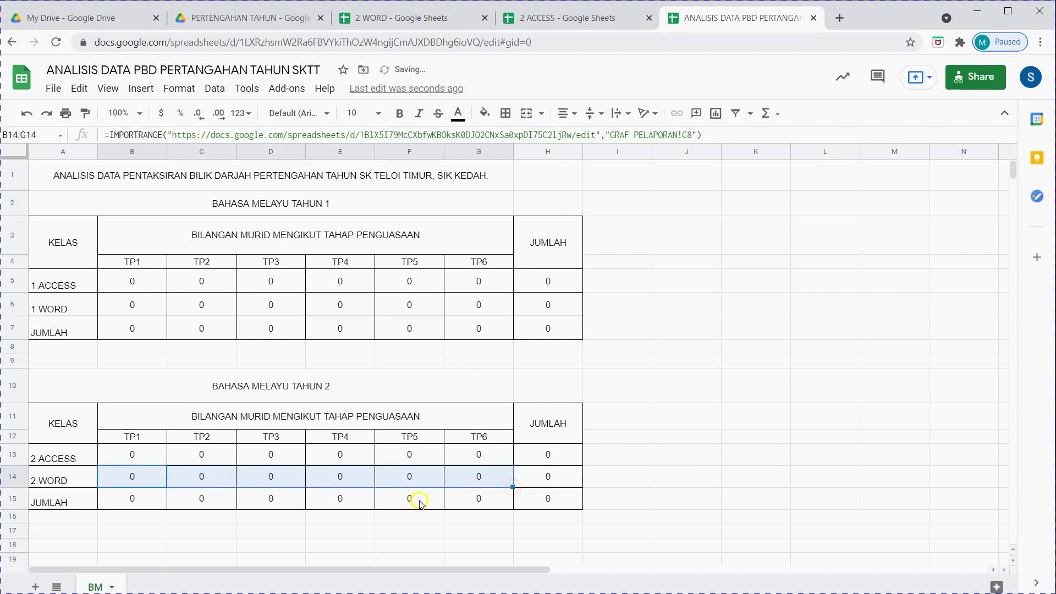
- Change the source cell in the 2 WORD row's import formulas to GRAF PELAPORAN!D8 in C14 and GRAF PELAPORAN!E8 in D14
left_click(218, 484)
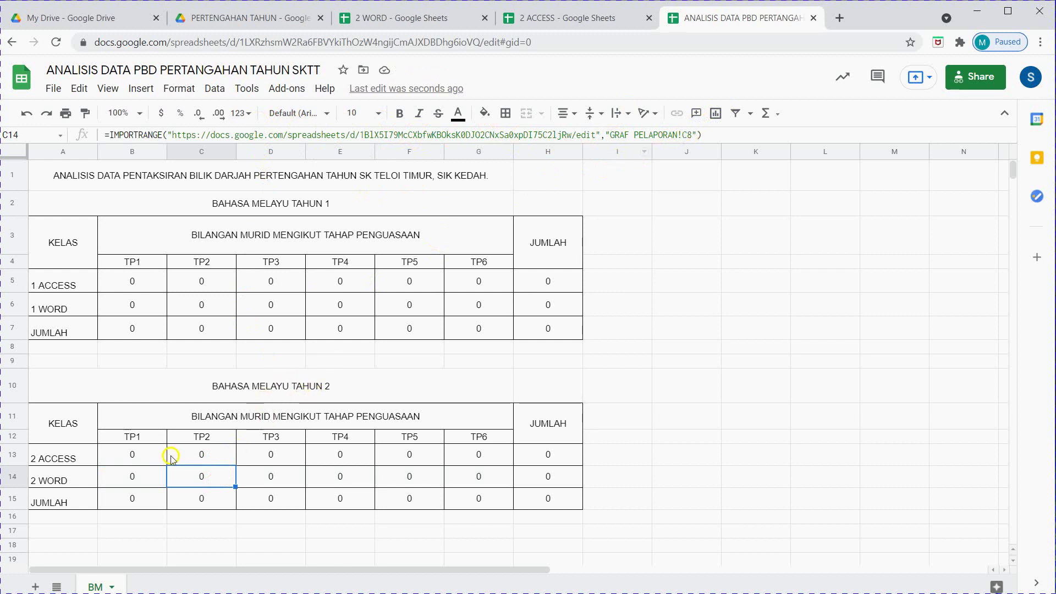
left_click(687, 134)
key("BackSpace")
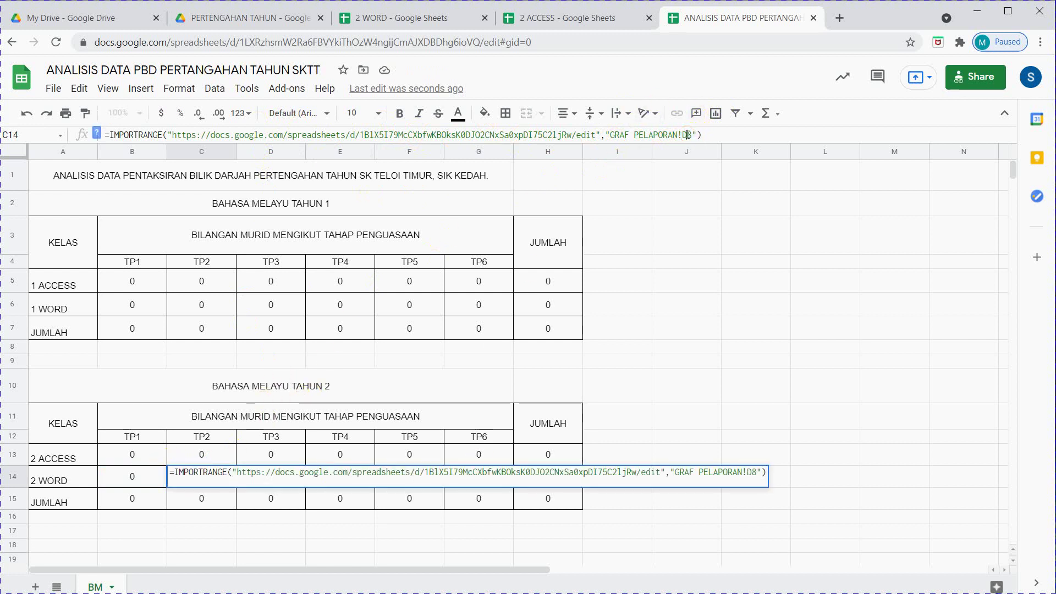
key("Tab")
left_click(687, 134)
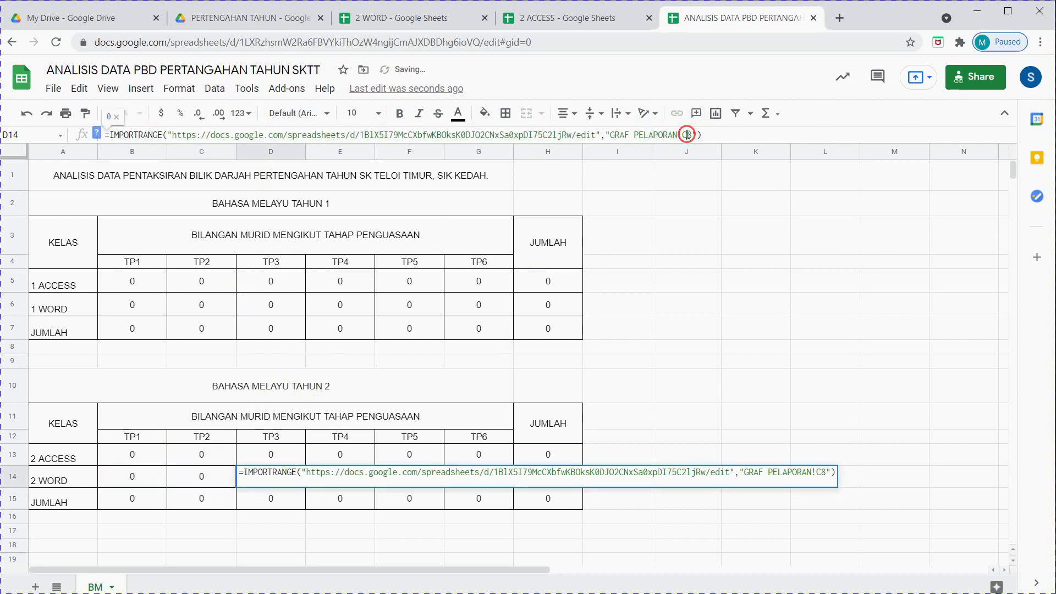
key("BackSpace")
type("E")
key("Return")
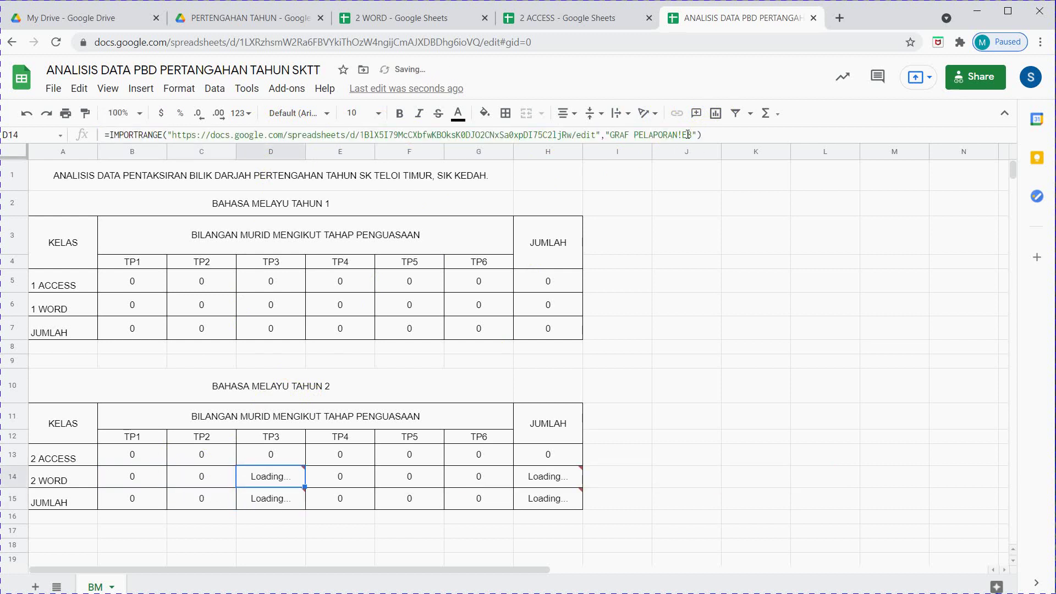
- Change the source cell in E14's import formula to GRAF PELAPORAN!F8
key("Tab")
left_click(687, 134)
key("BackSpace")
type("F")
key("Return")
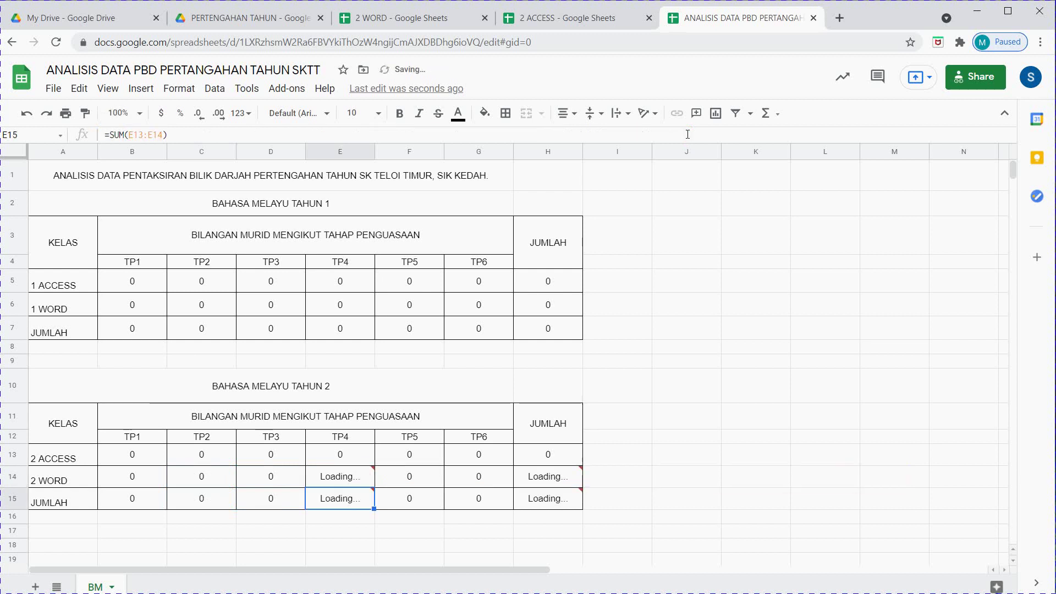
- Set the source cell in F14's import formula to GRAF PELAPORAN!G8 and replace it with H8
key("Up")
key("Tab")
left_click(687, 135)
key("BackSpace")
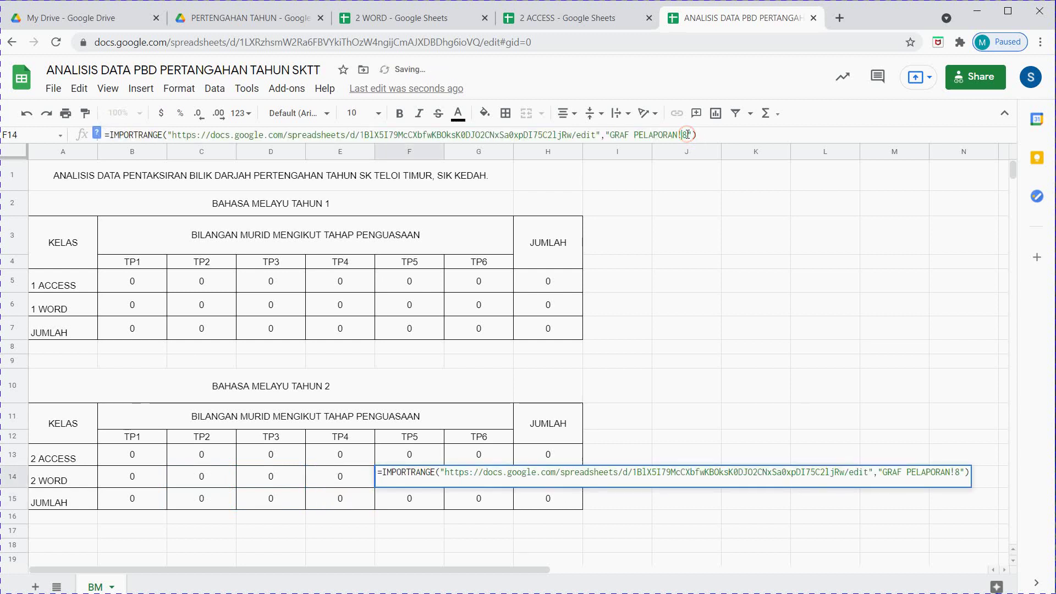
type("G")
key("Return")
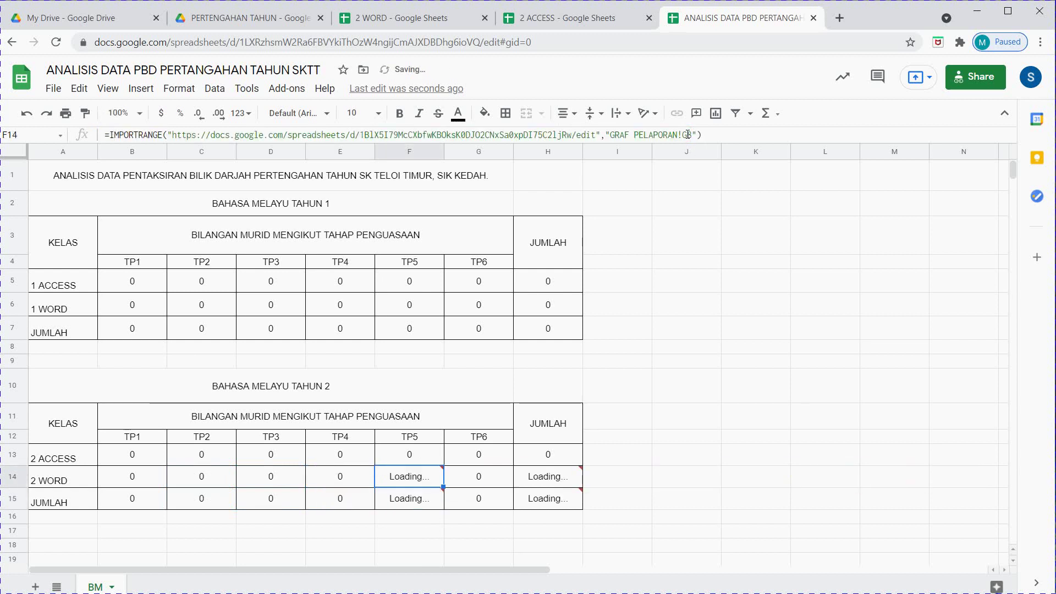
left_click(688, 134)
key("BackSpace")
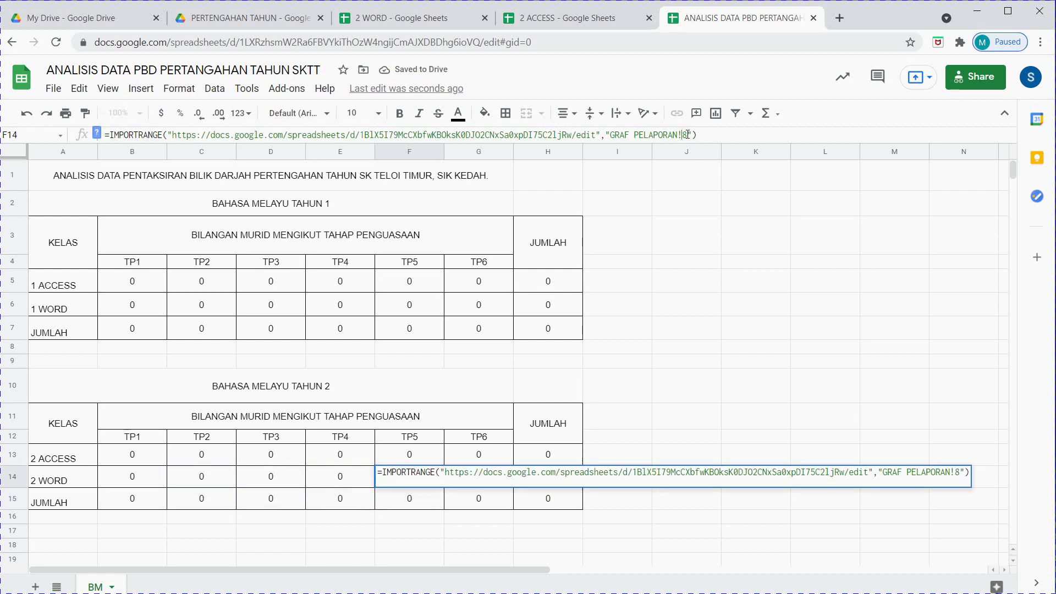
key("Return")
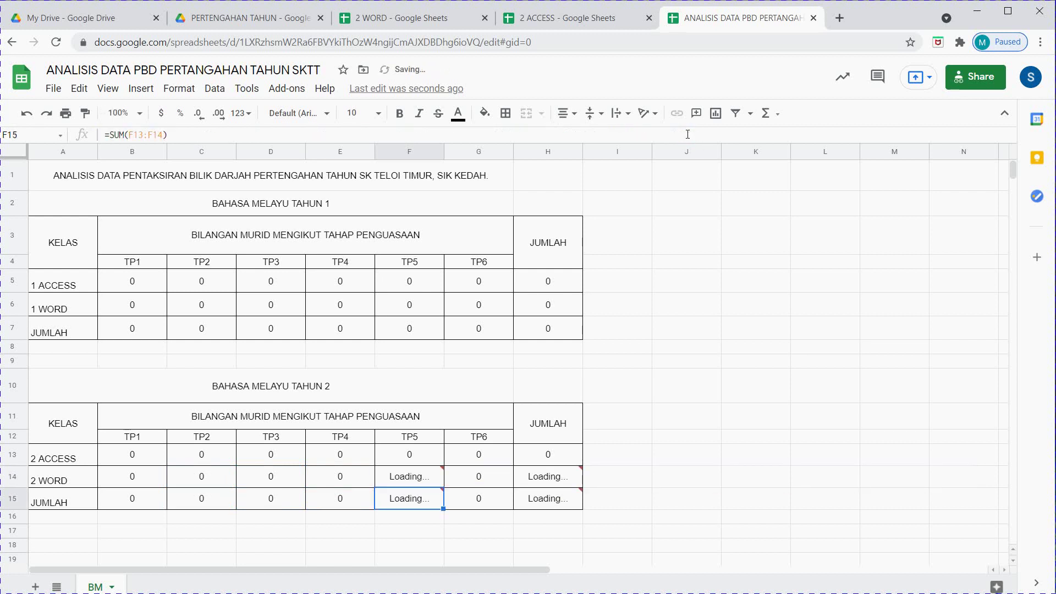
key("Up")
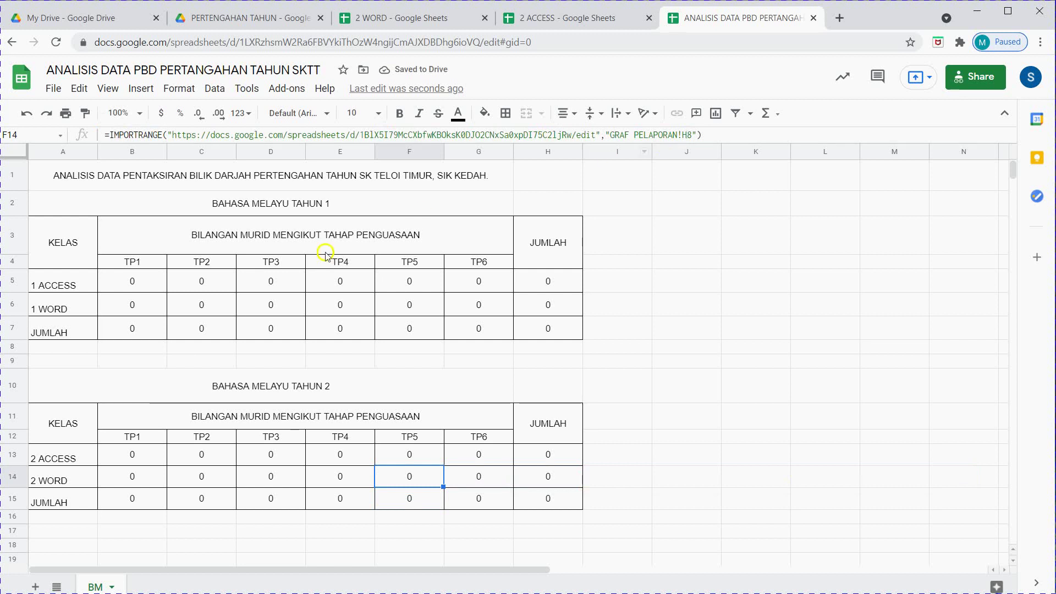
- Check the 2 WORD row's formulas from B14 to F14 and correct F14's source cell to GRAF PELAPORAN!G8
left_click(154, 476)
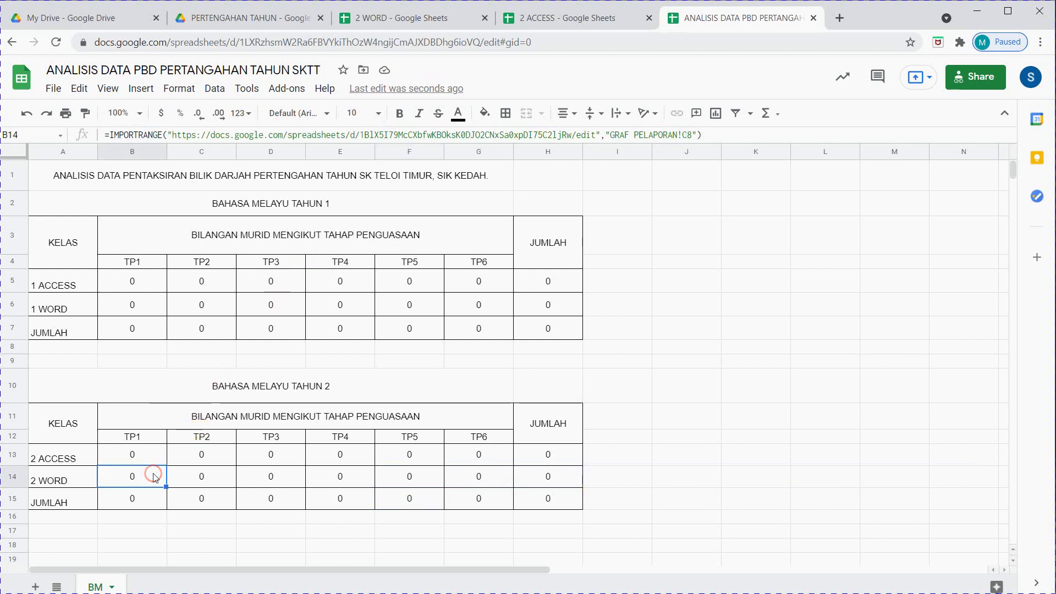
key("Right")
key("Right")
key("Right")
key("Right")
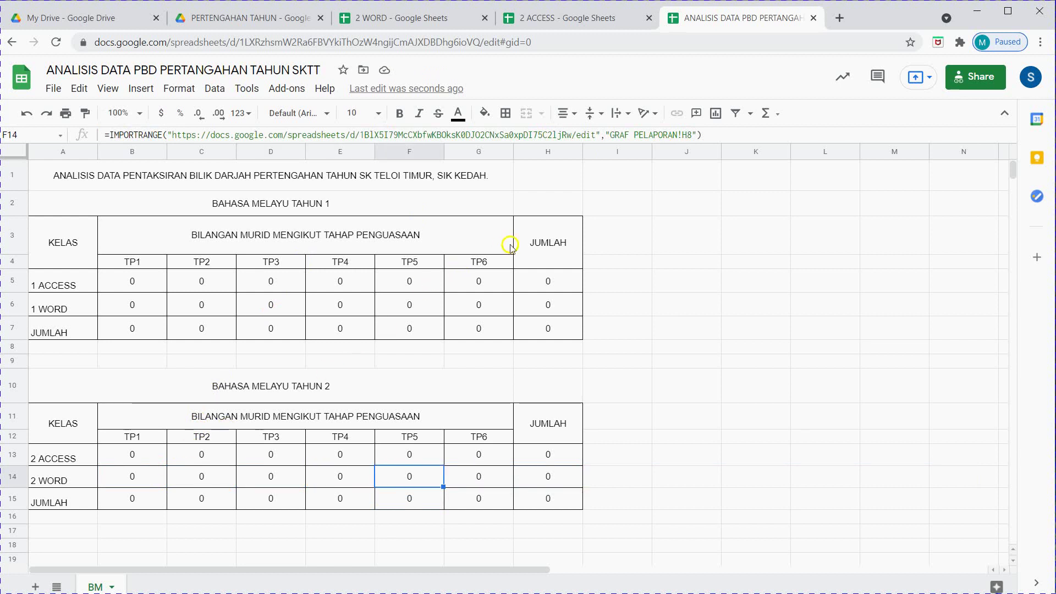
left_click(686, 135)
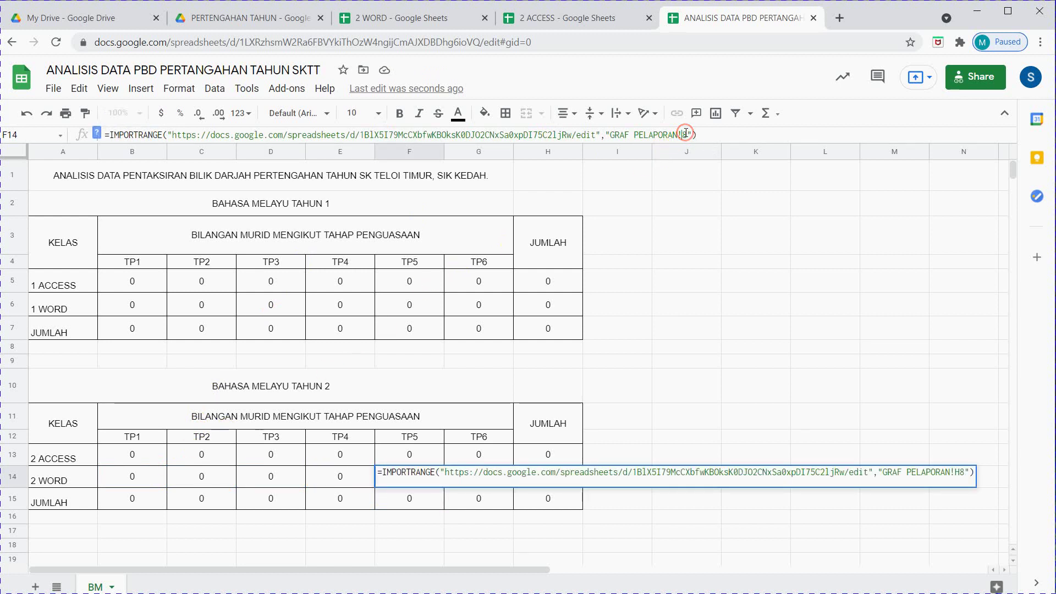
key("BackSpace")
type("G")
key("Return")
key("Up")
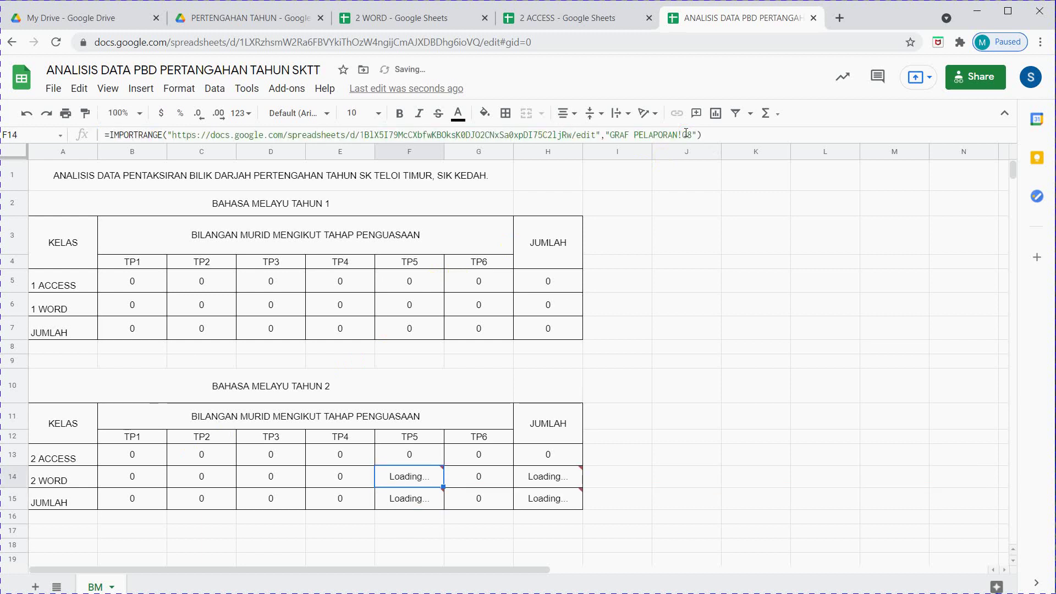
- Change the source cell in G14's import formula to GRAF PELAPORAN!H8
key("Right")
left_click(686, 135)
key("BackSpace")
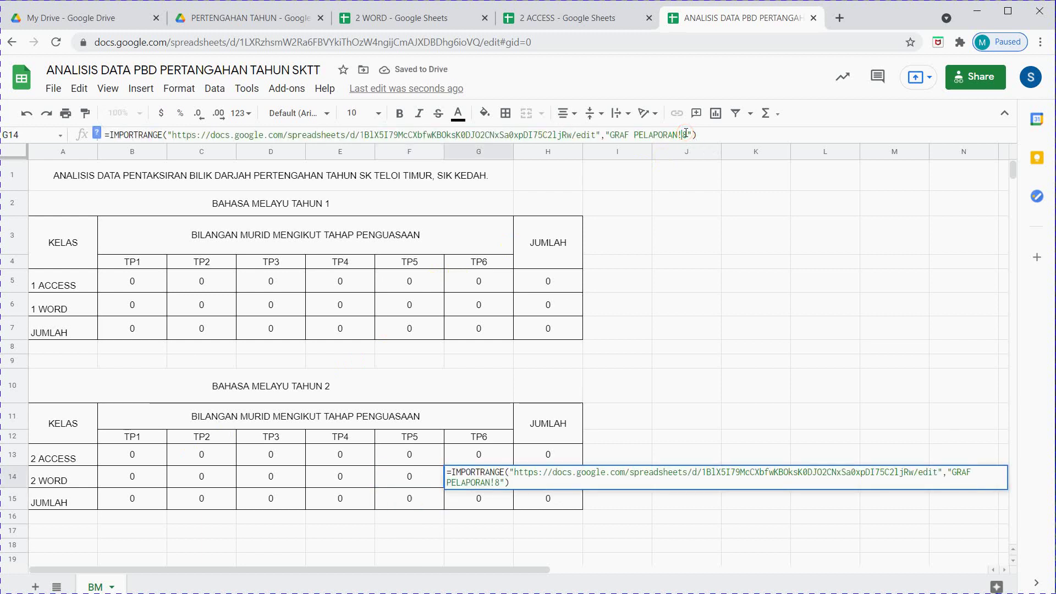
type("H")
key("Return")
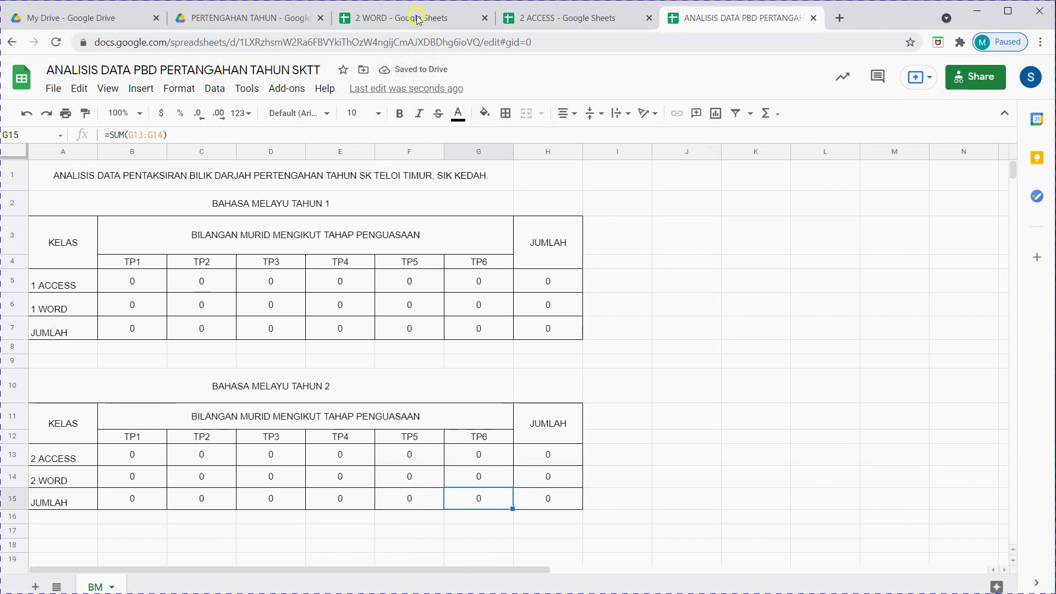
- View the GRAF PELAPORAN sheet in the 2 ACCESS spreadsheet, and switch to the 2 WORD spreadsheet
left_click(575, 17)
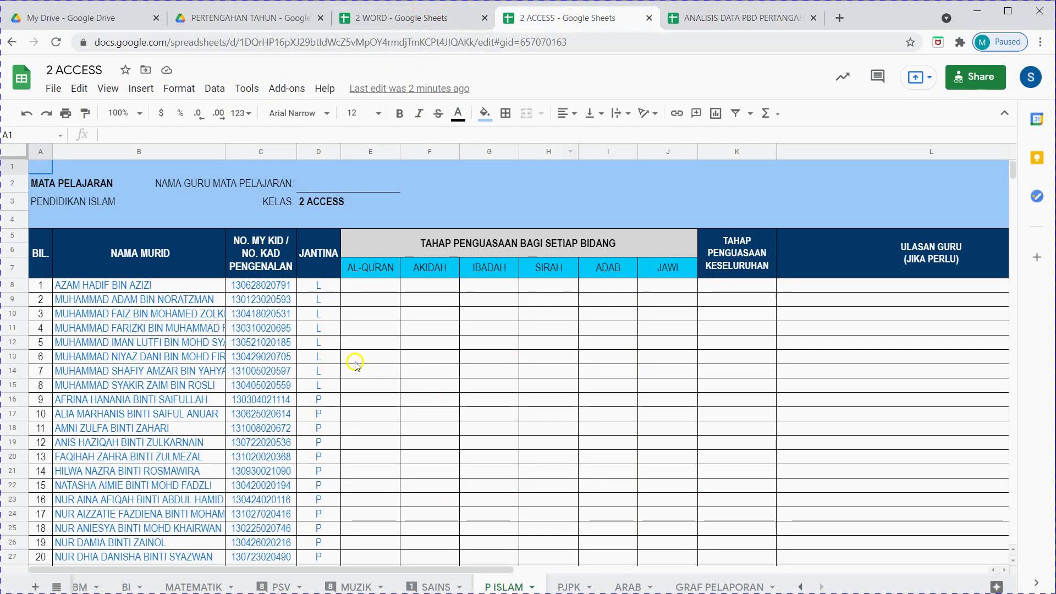
left_click(682, 587)
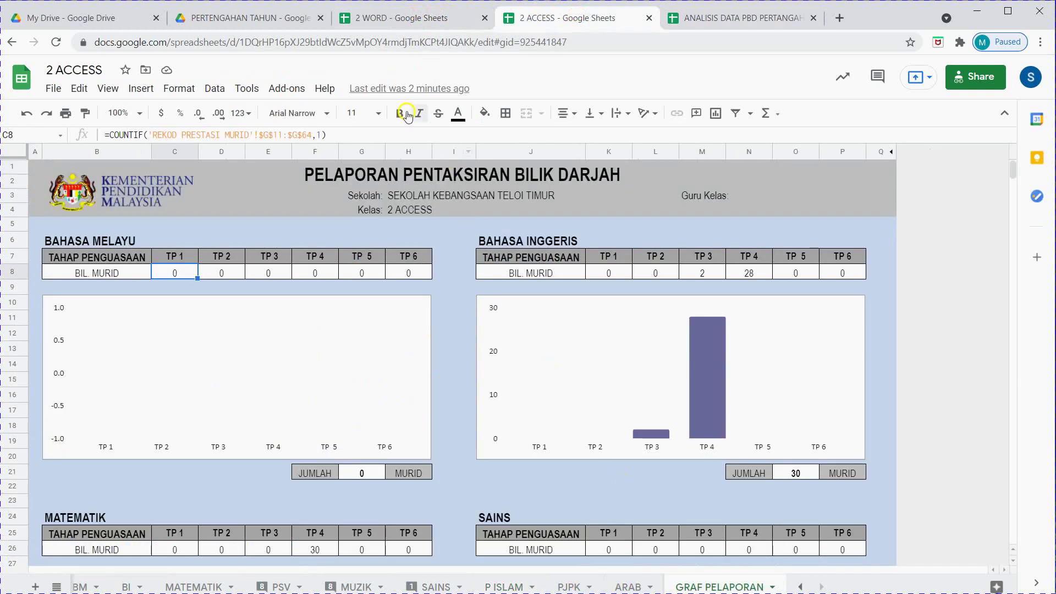
left_click(406, 19)
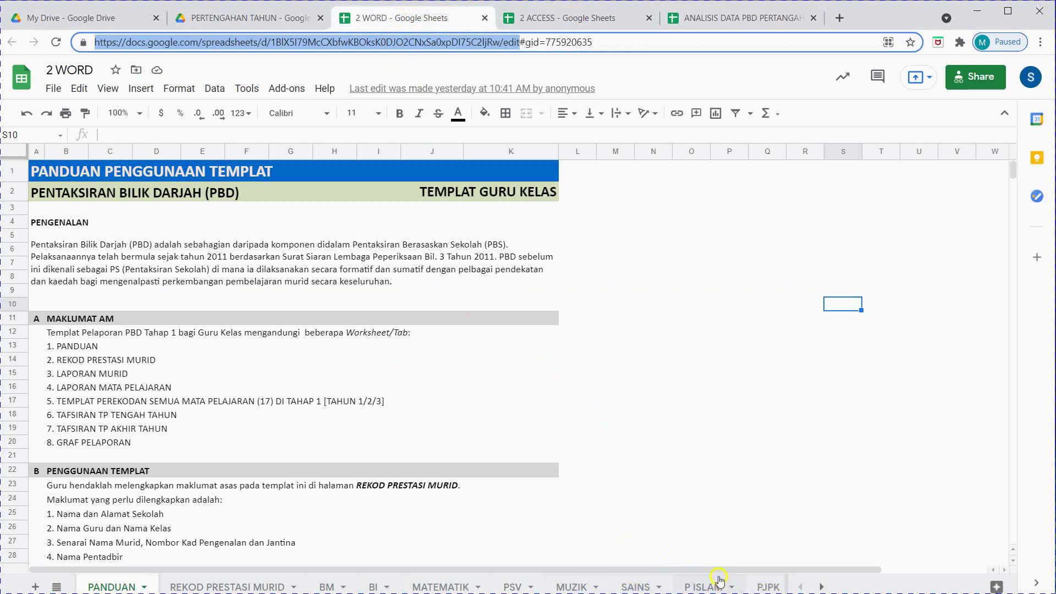
left_click(34, 588)
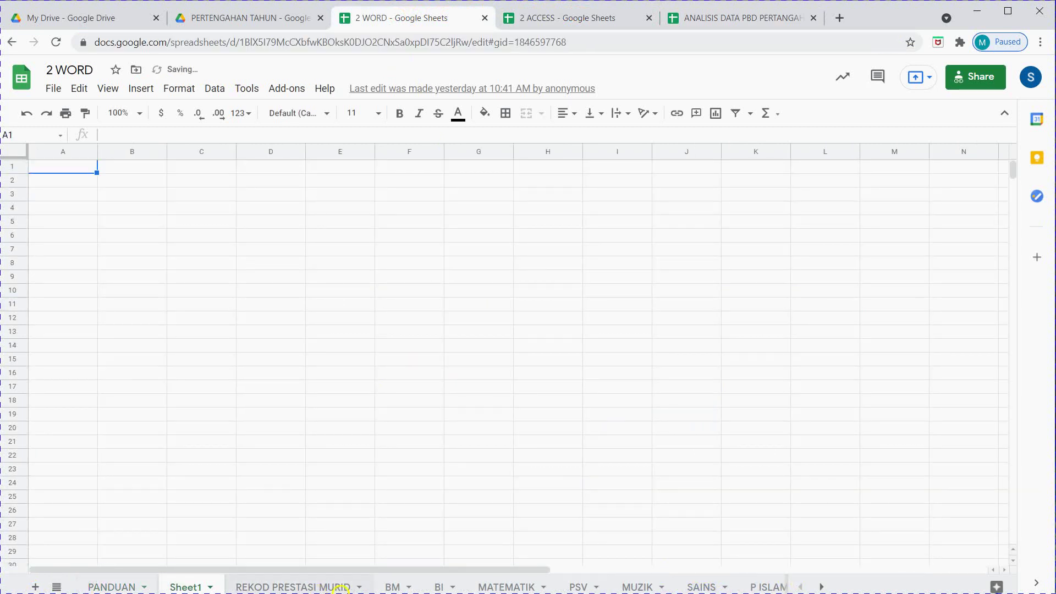
right_click(196, 588)
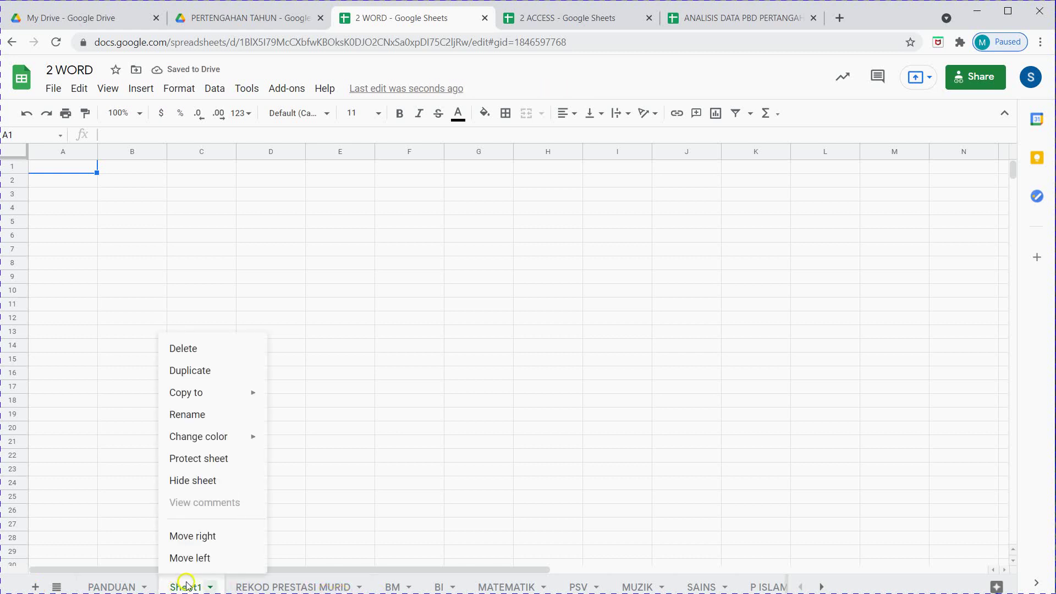
left_click(183, 349)
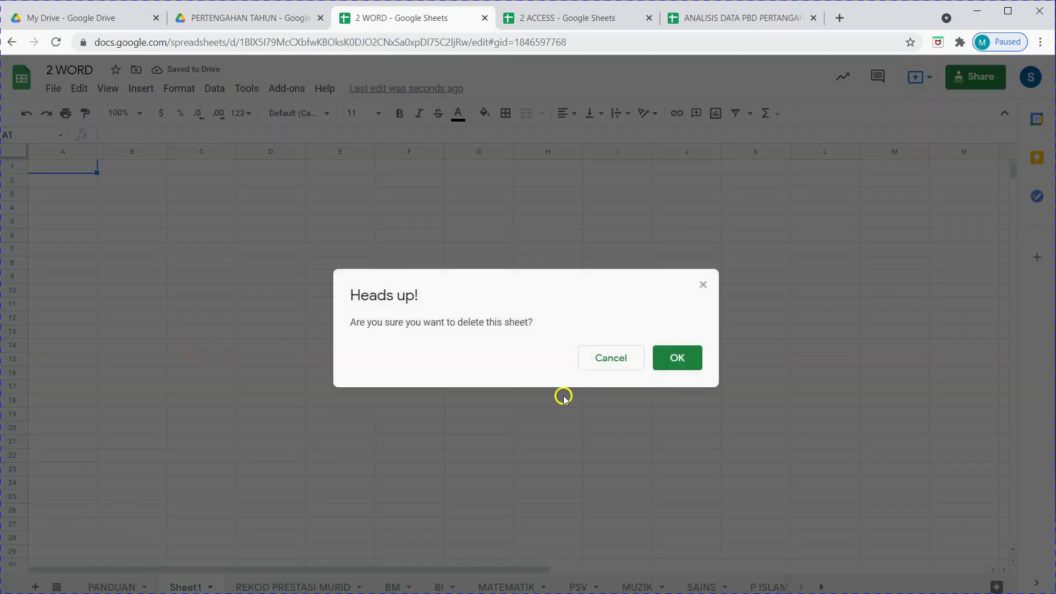
left_click(682, 359)
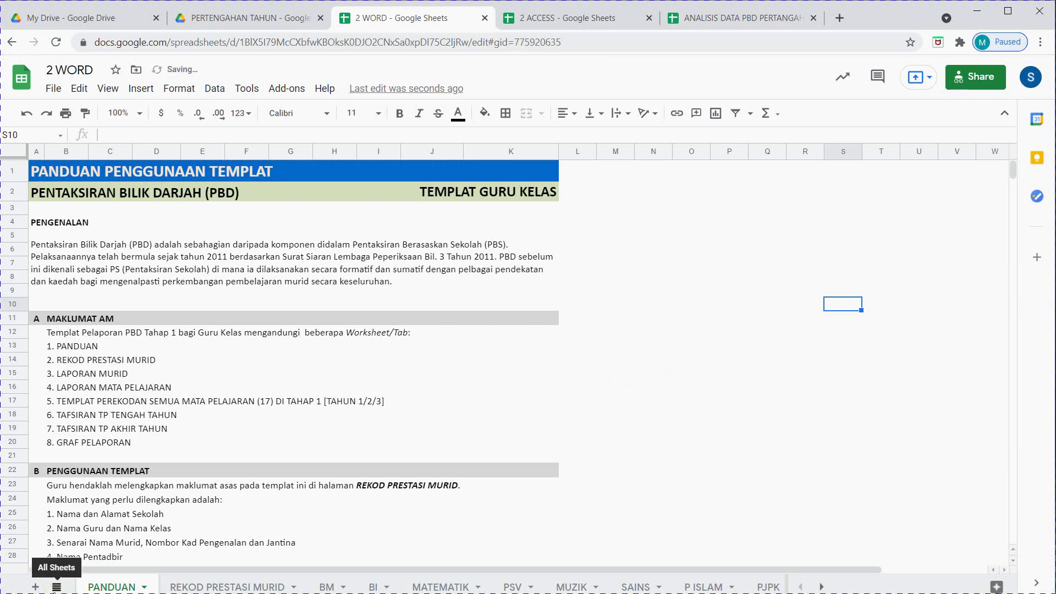
- Open 2 WORD's GRAF PELAPORAN sheet, compare its layout with 2 ACCESS's, and return to the analysis spreadsheet
left_click(55, 587)
scroll(88, 522, "down", 10)
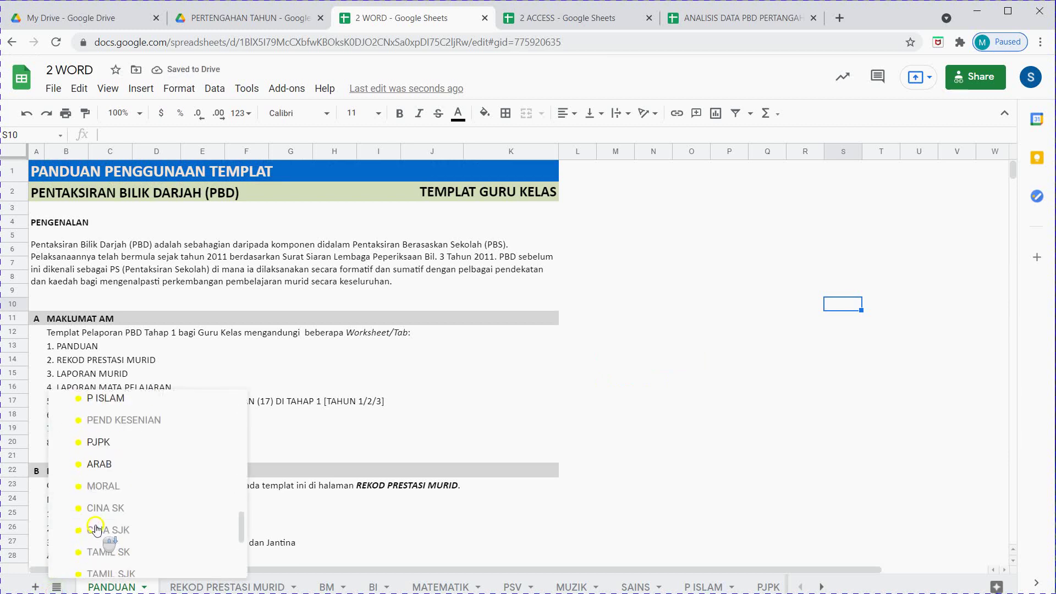
left_click(106, 561)
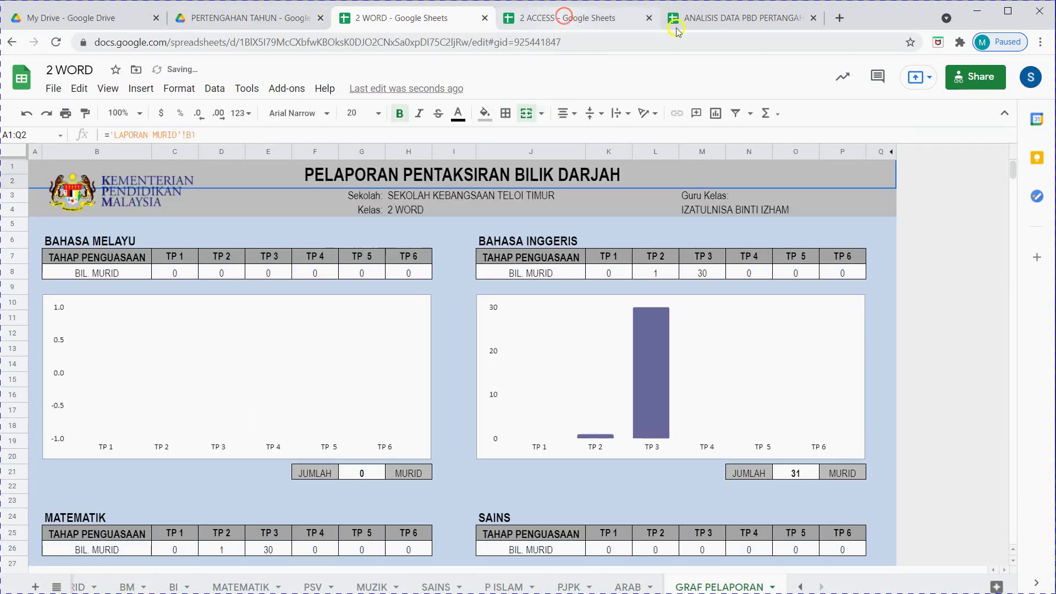
left_click(567, 17)
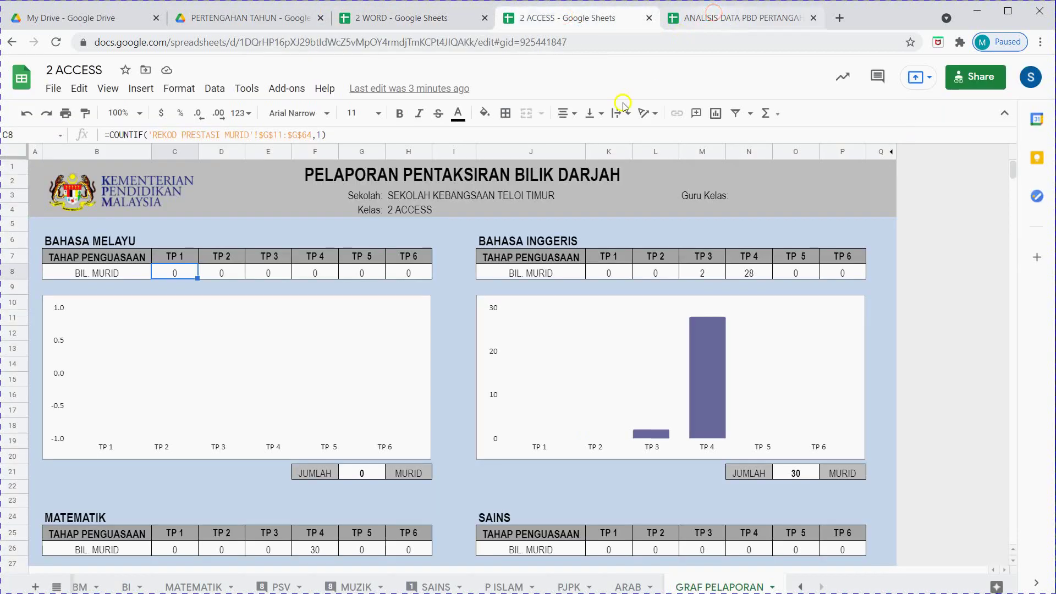
left_click(715, 15)
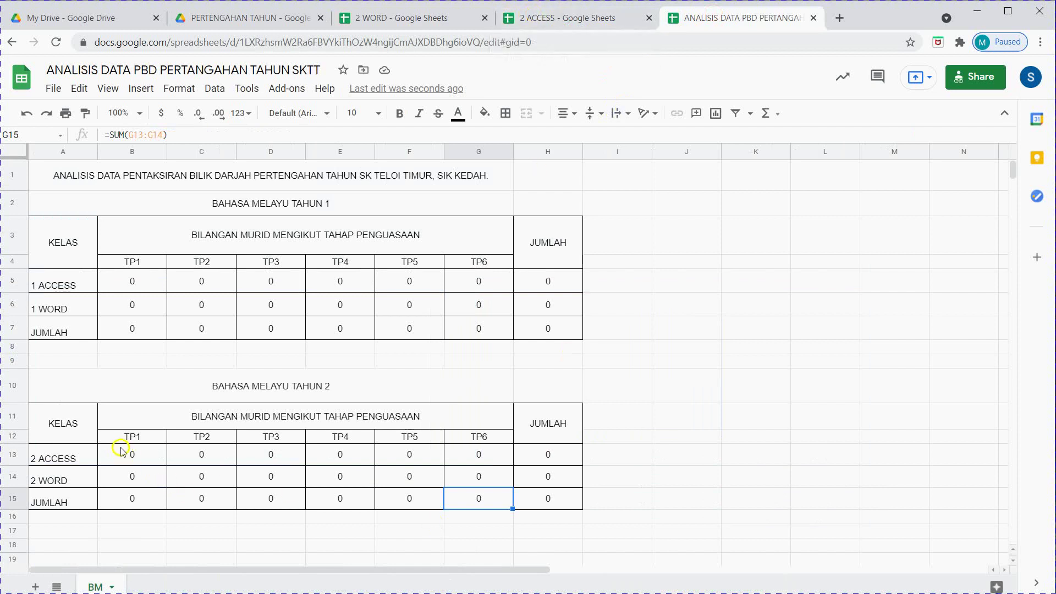
- Copy the BAHASA MELAYU TAHUN 2 table in A10:H15 and paste the copy starting at cell A18
mouse_move(69, 389)
left_mouse_down()
mouse_move(78, 419)
mouse_move(360, 490)
mouse_move(546, 499)
left_mouse_up()
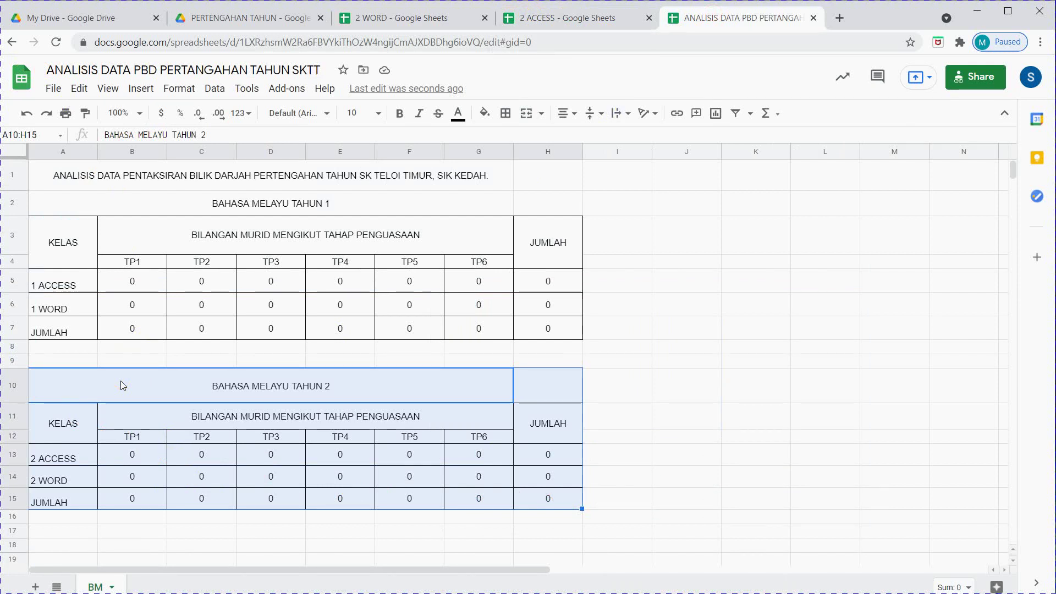
right_click(89, 385)
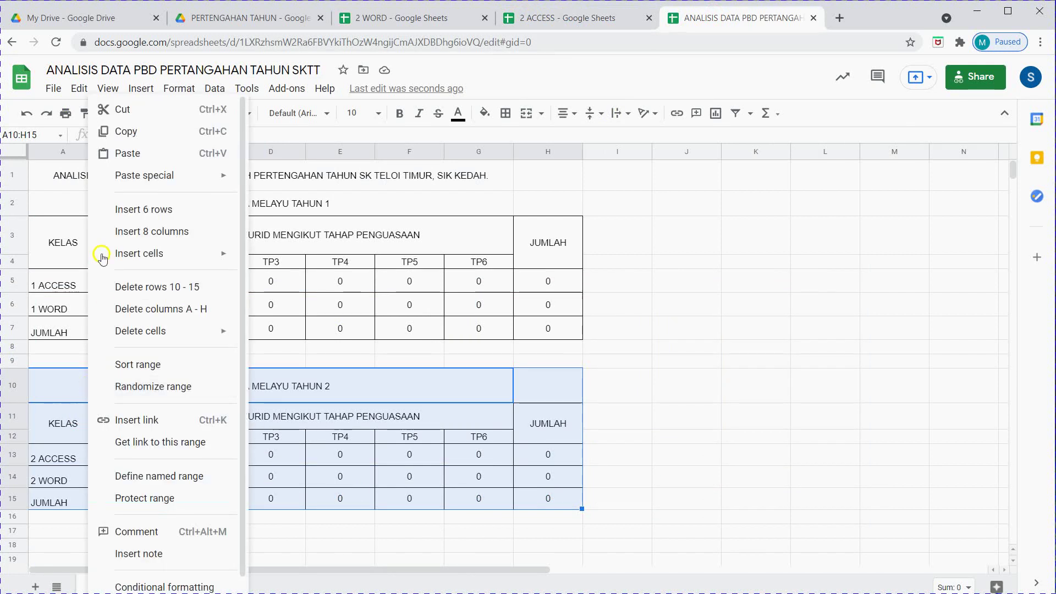
left_click(119, 131)
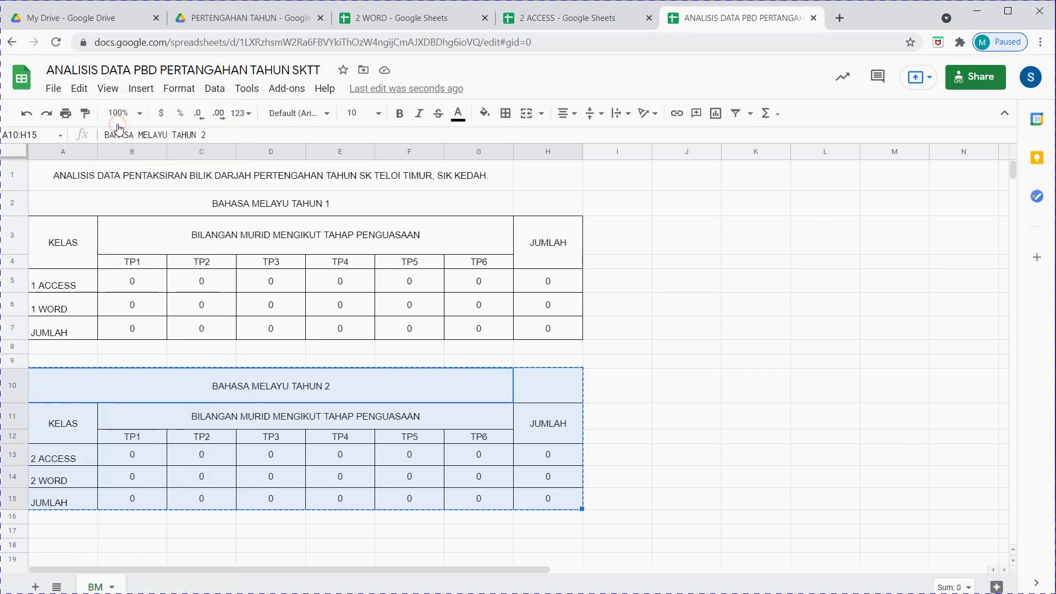
scroll(99, 523, "down", 5)
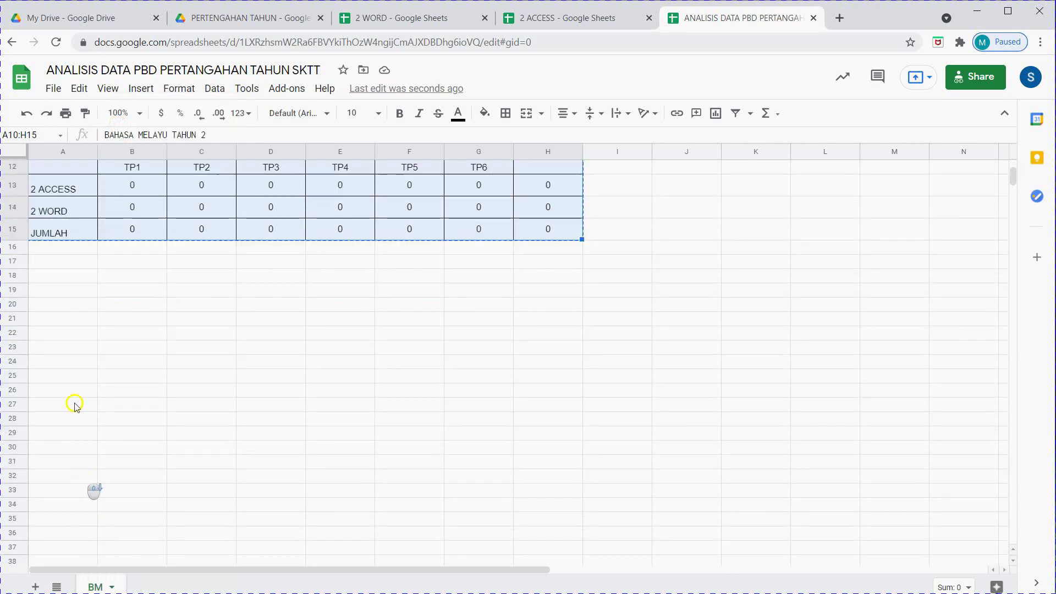
right_click(91, 336)
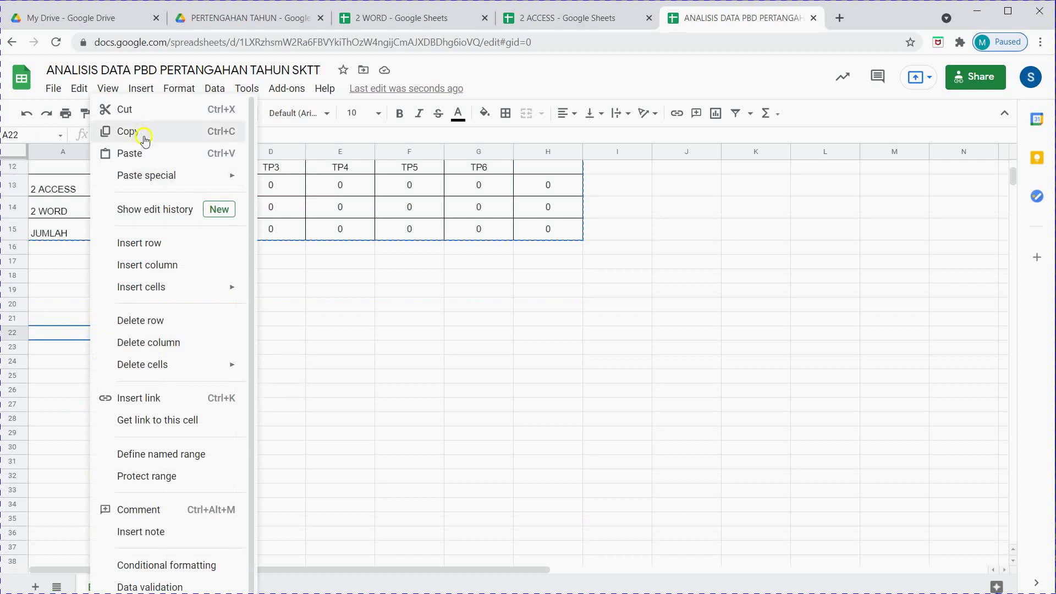
left_click(328, 279)
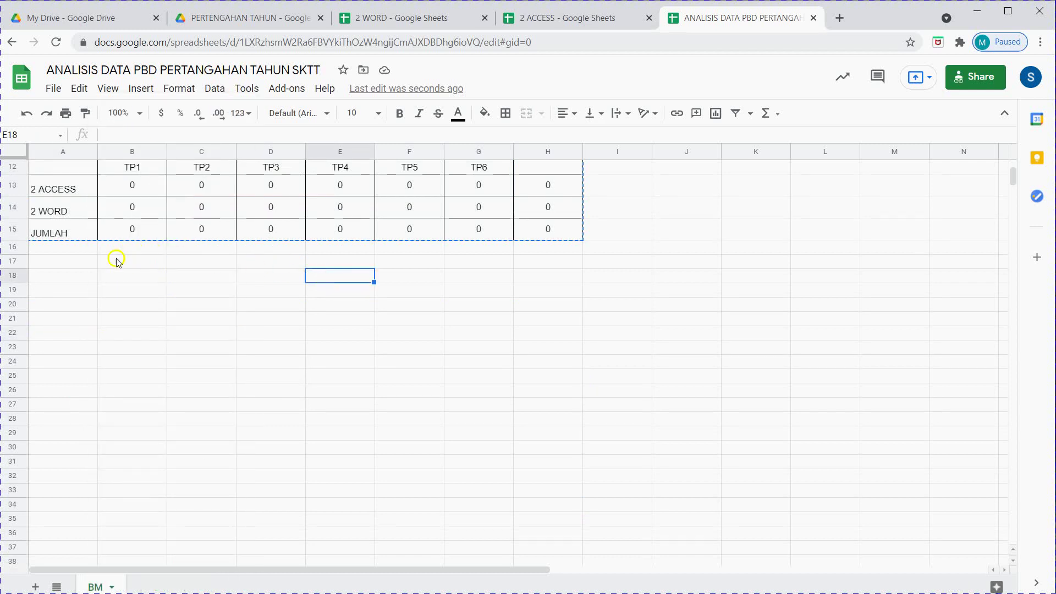
scroll(69, 280, "up", 3)
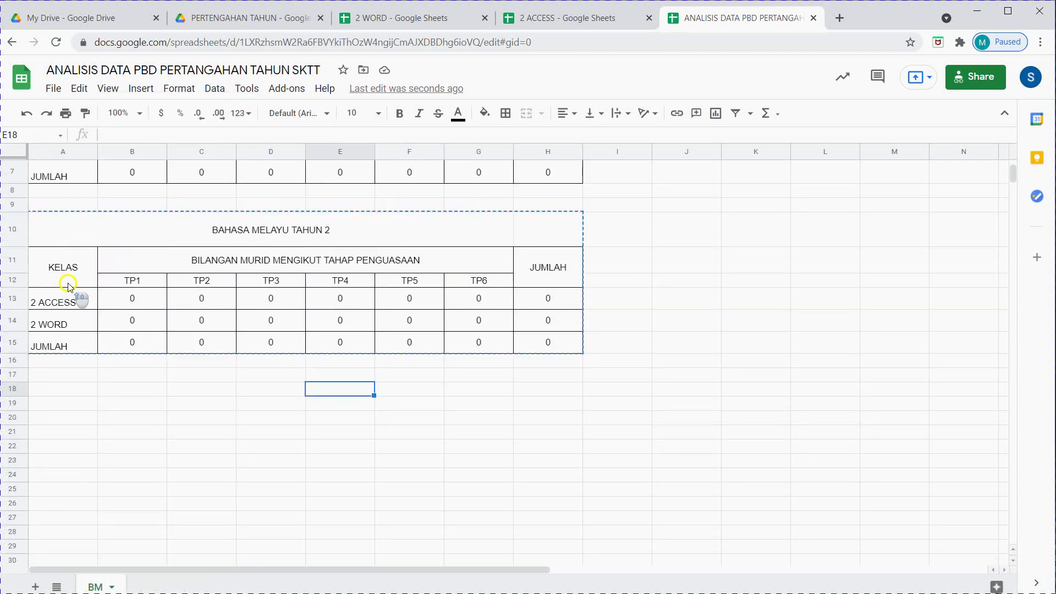
scroll(74, 295, "down", 1)
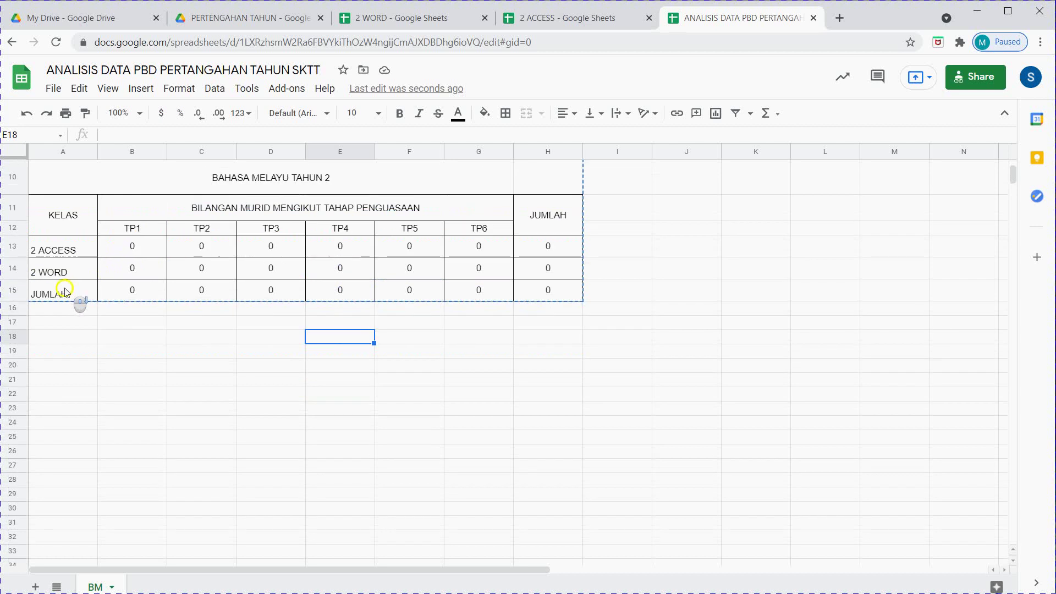
left_click(66, 338)
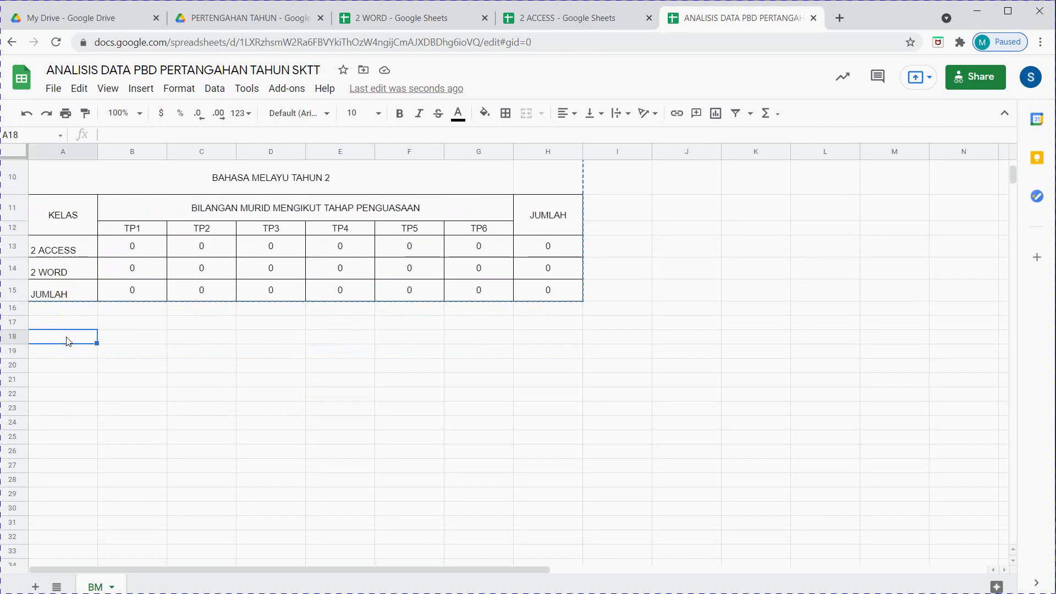
key("ctrl+v")
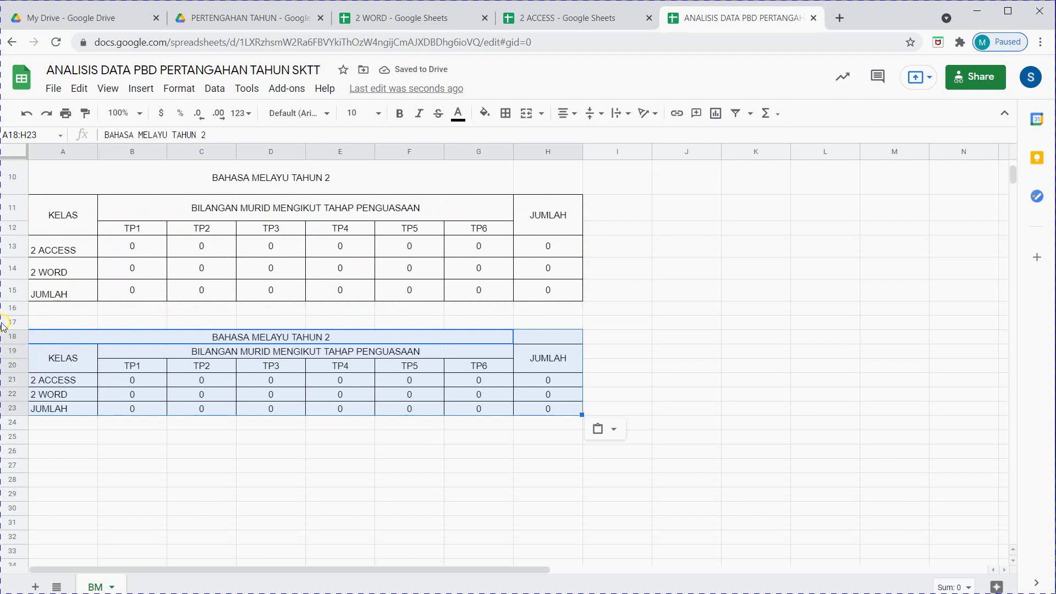
- Increase the heights of rows 18 to 23 in the pasted table, keeping the TP header row 20 slightly shorter than the rows around it
left_click_drag(12, 343, 16, 363)
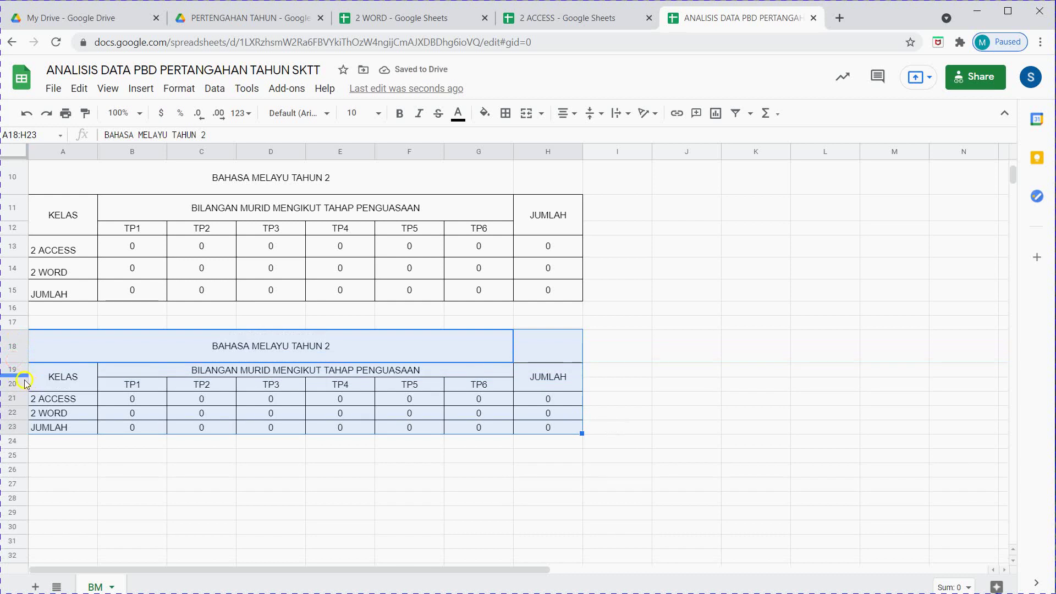
left_click_drag(16, 376, 32, 445)
left_click(133, 410)
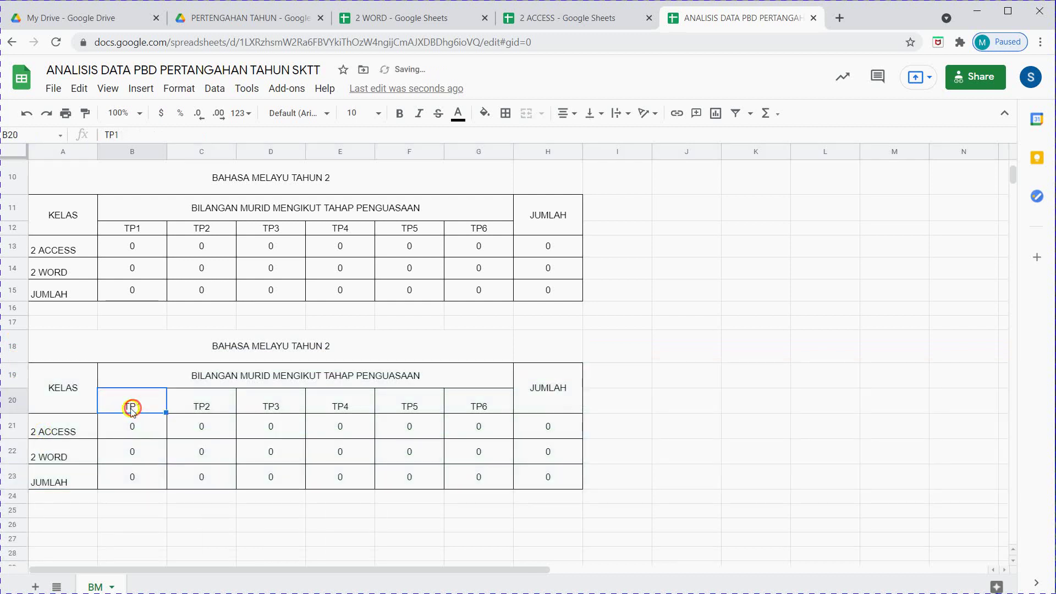
left_click_drag(15, 410, 16, 407)
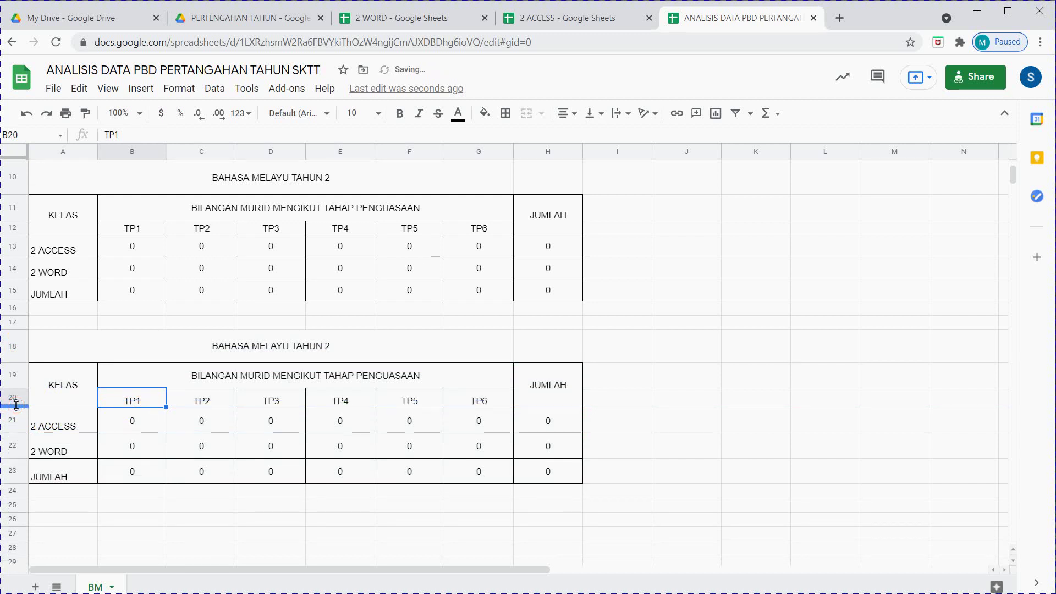
left_click(81, 434)
- Change the pasted table's title in row 18 to BAHASA MELAYU TAHUN 3
left_click(282, 346)
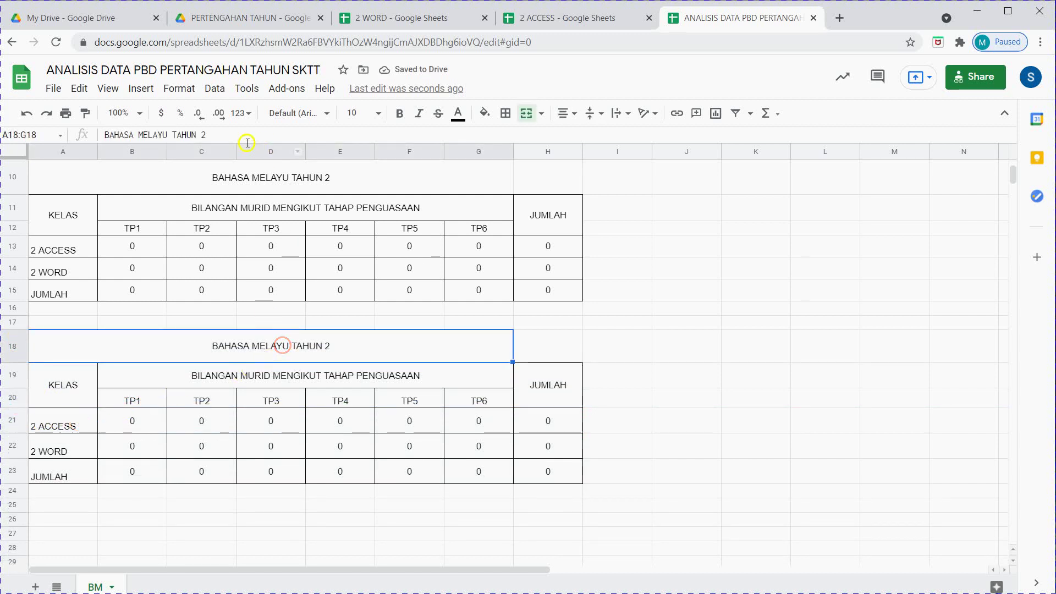
key("BackSpace")
type("3")
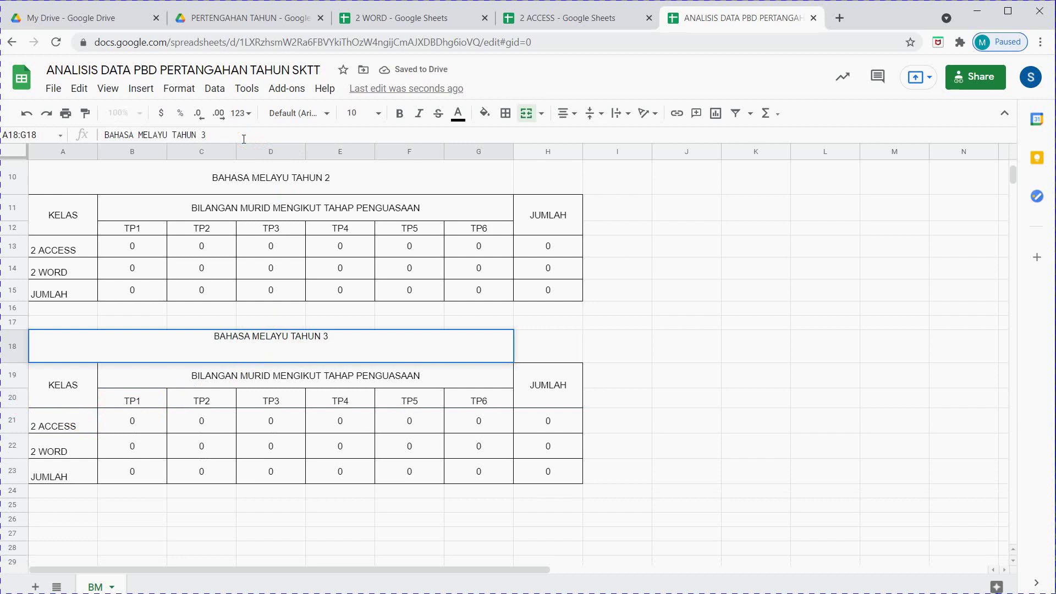
key("Return")
- Rename the class labels in A21 and A22 to 3 ACCESS and 3 WORD
left_click(56, 429)
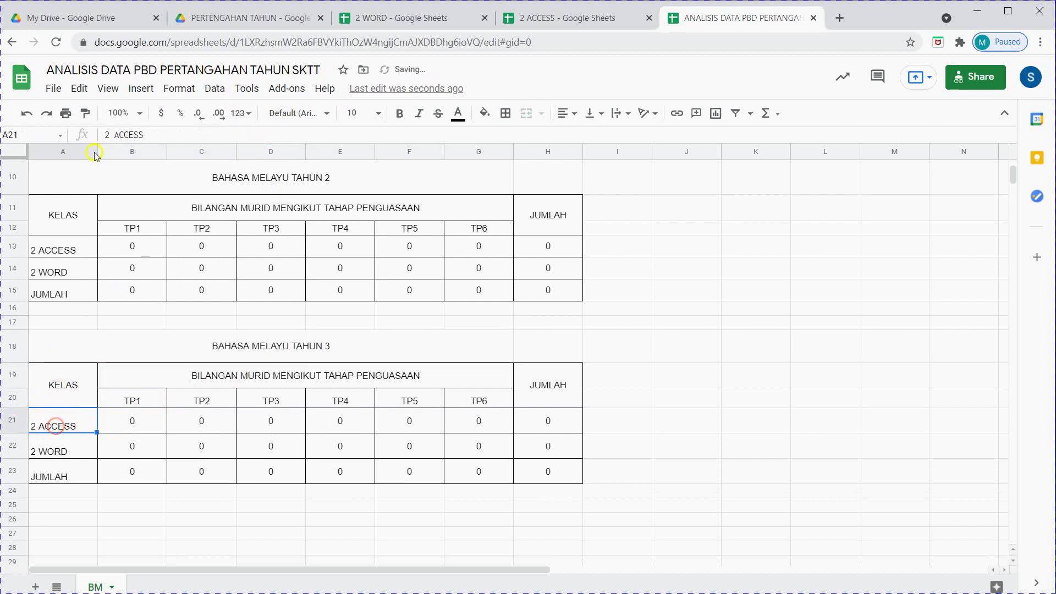
left_click(110, 135)
key("BackSpace")
key("BackSpace")
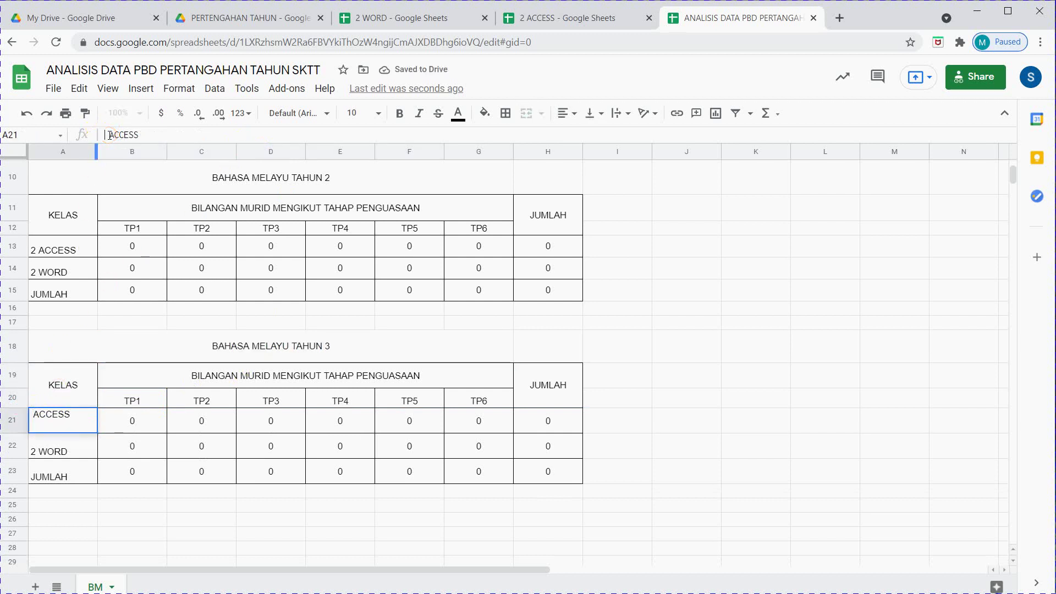
type("3")
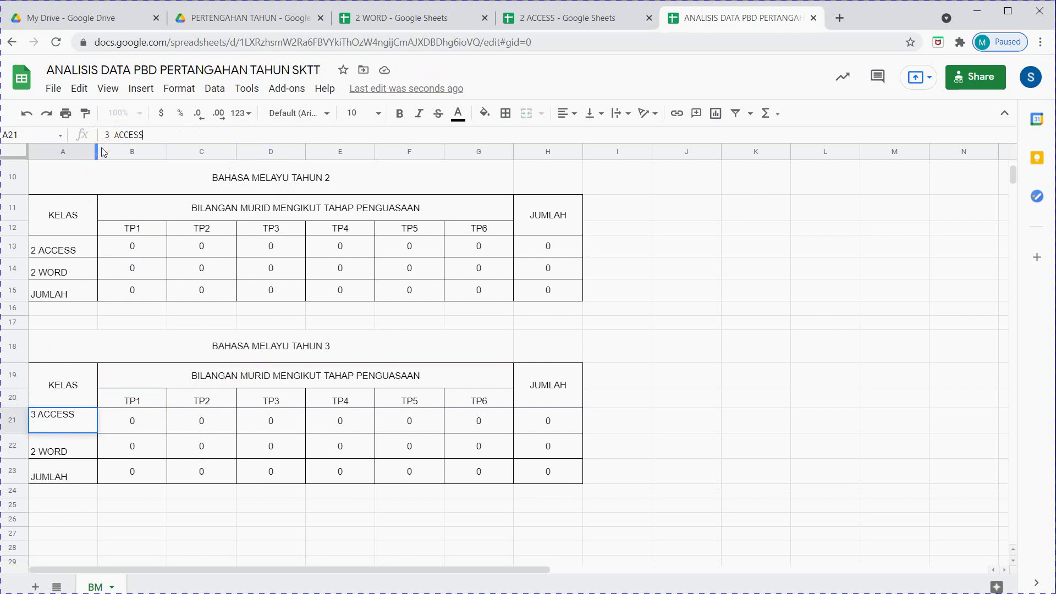
left_click(60, 457)
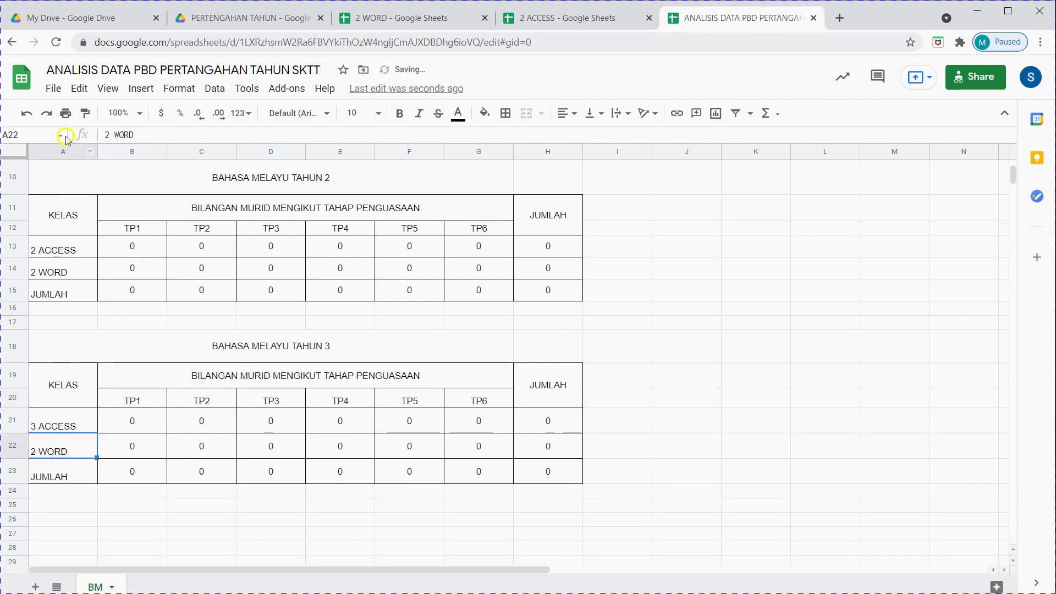
left_click(110, 135)
key("BackSpace")
key("BackSpace")
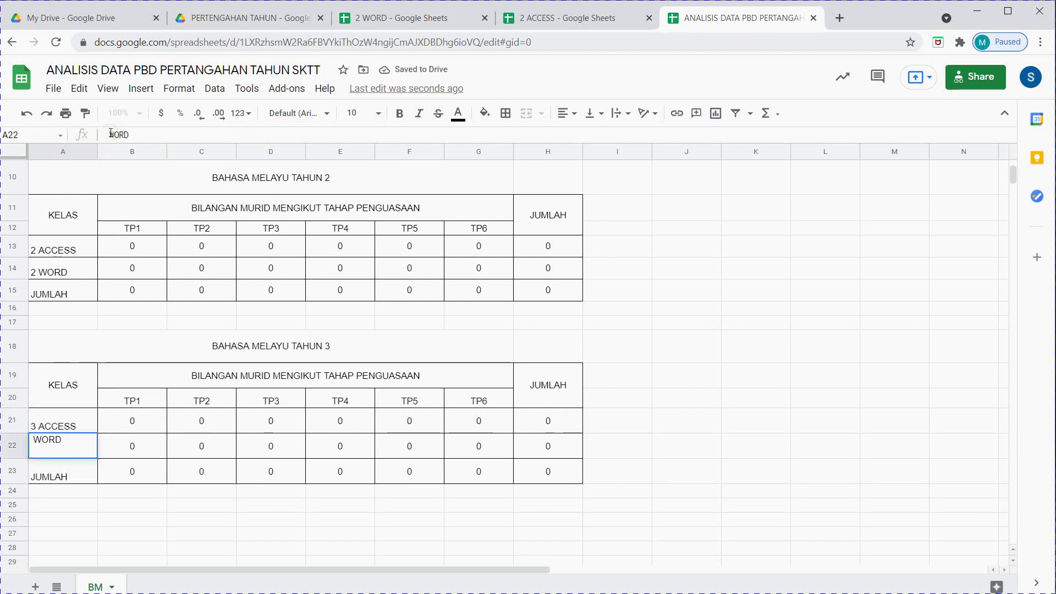
type("3")
key("Return")
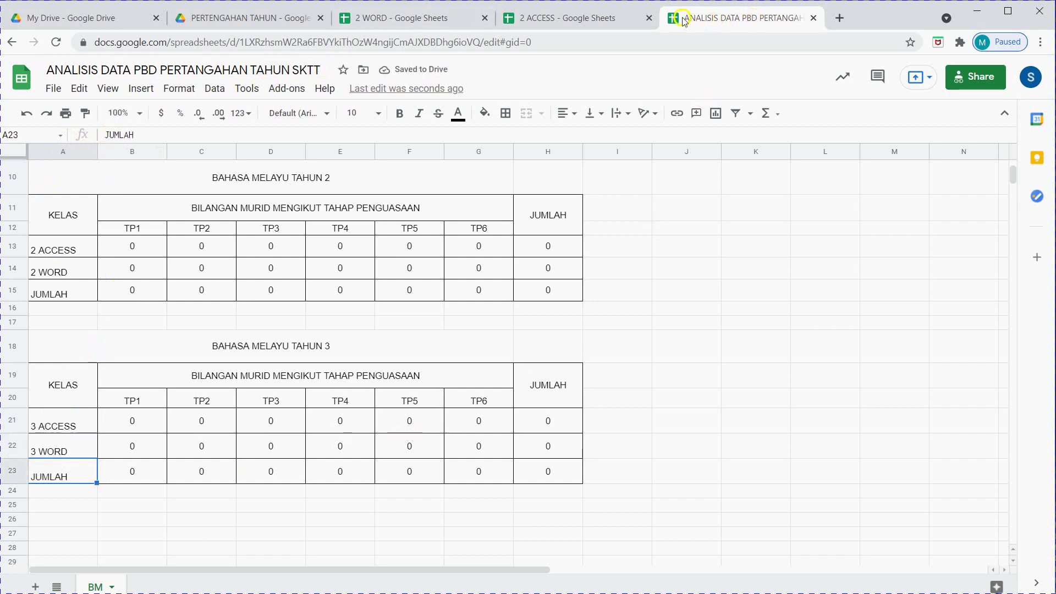
- Close the 2 ACCESS and 2 WORD spreadsheets, and go back to Drive's PELAPORAN 2021 SKTT folder before returning to the analysis spreadsheet
left_click(649, 18)
left_click(484, 17)
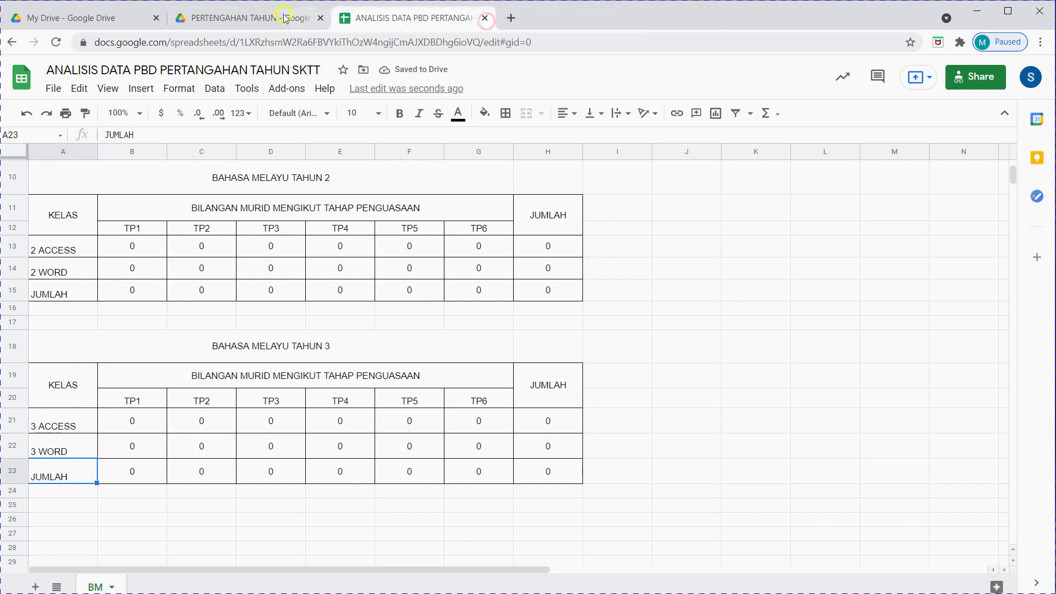
left_click(240, 17)
left_click(11, 42)
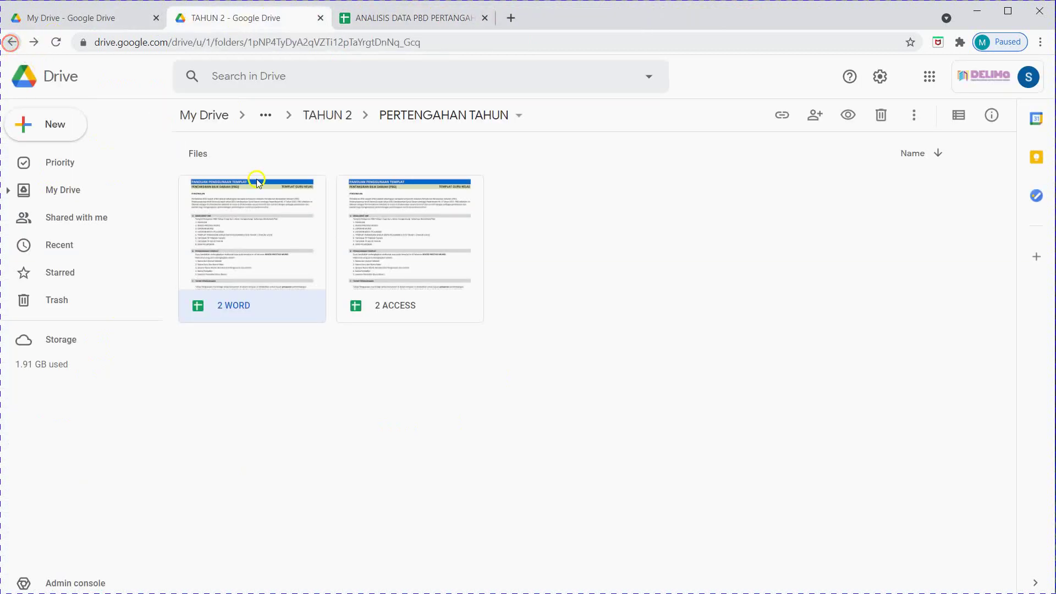
left_click(9, 43)
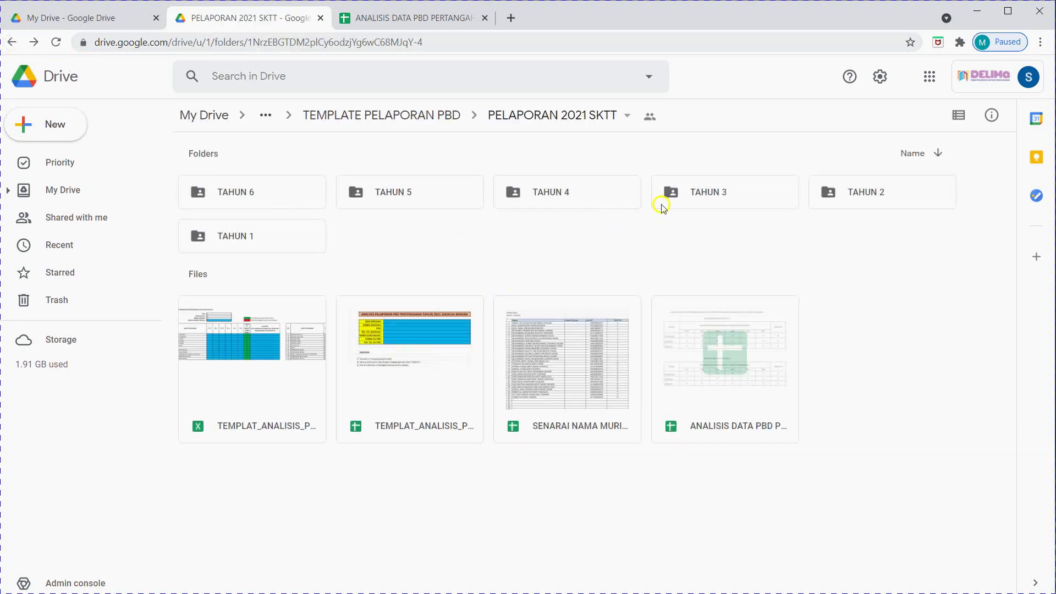
left_click(402, 19)
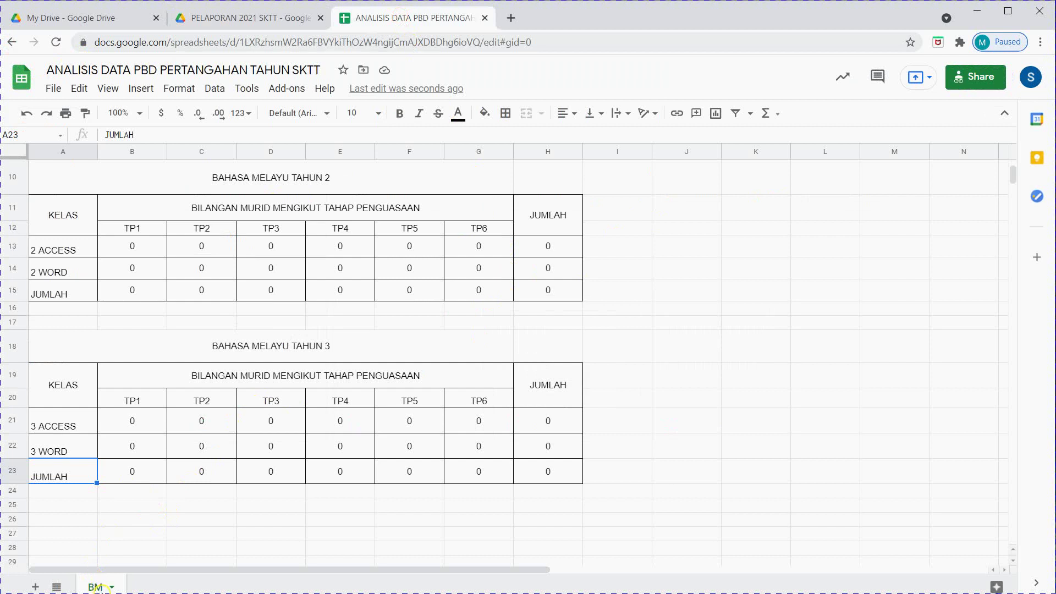
- Duplicate the BM sheet and rename the copy BI
right_click(96, 582)
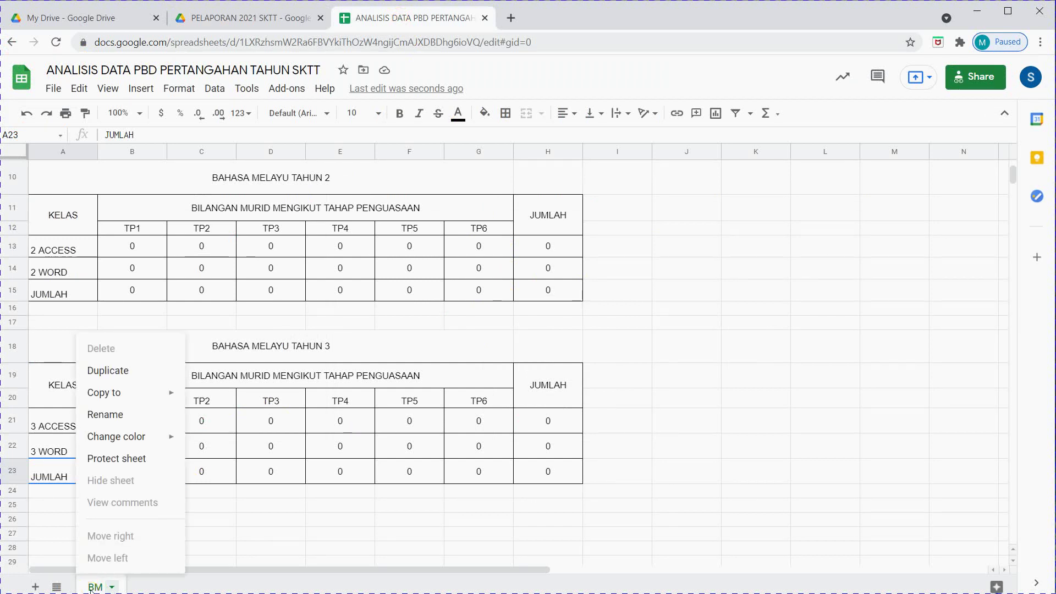
left_click(113, 374)
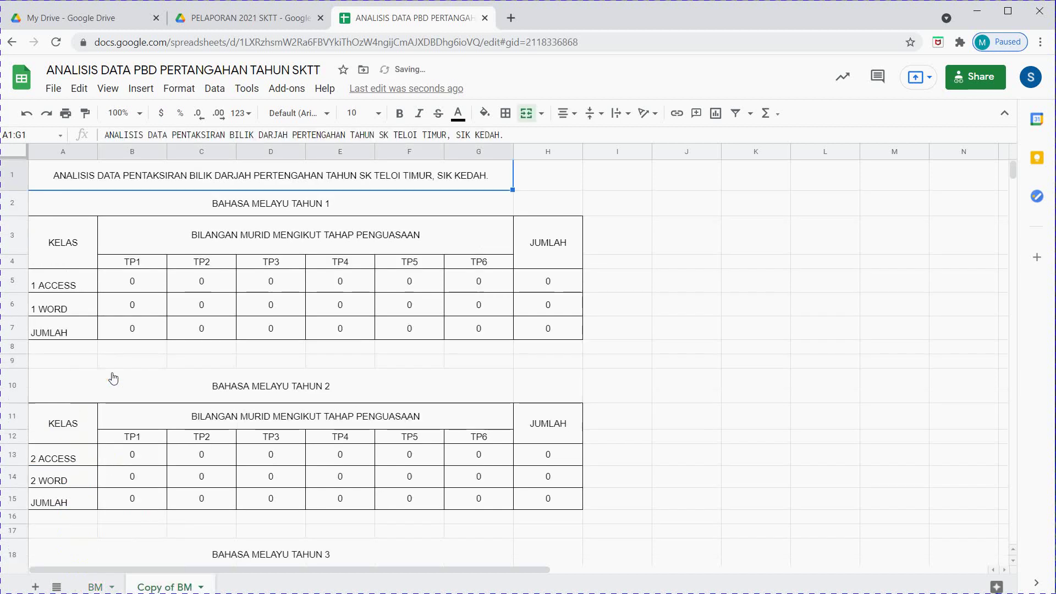
double_click(157, 588)
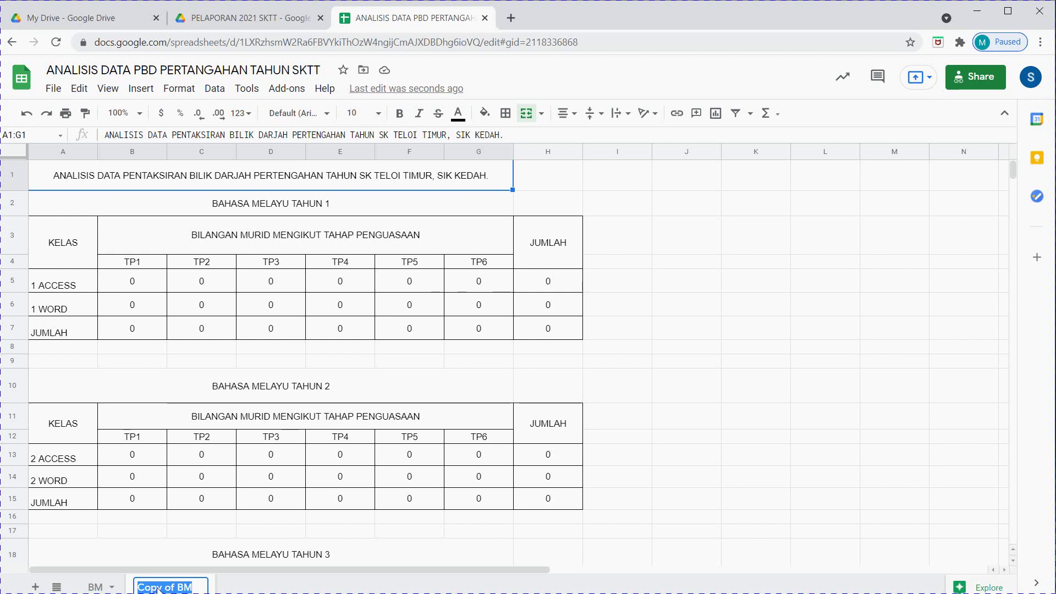
type("B")
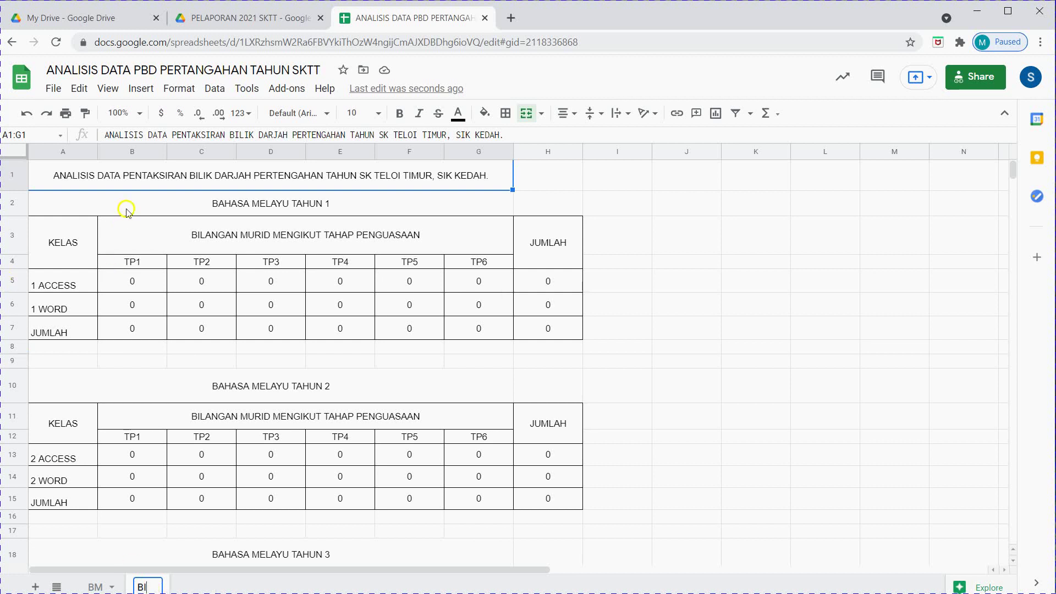
type("I")
- Change the first table's title in row 2 of the BI sheet to BAHASA INGGERIS TAHUN 1
left_click(154, 213)
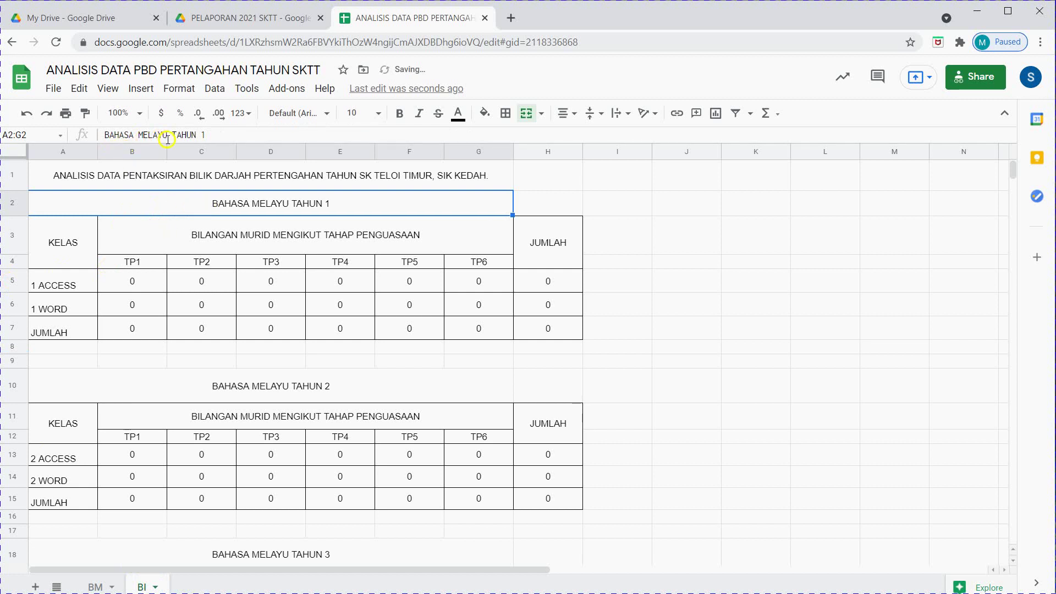
left_click_drag(169, 134, 99, 129)
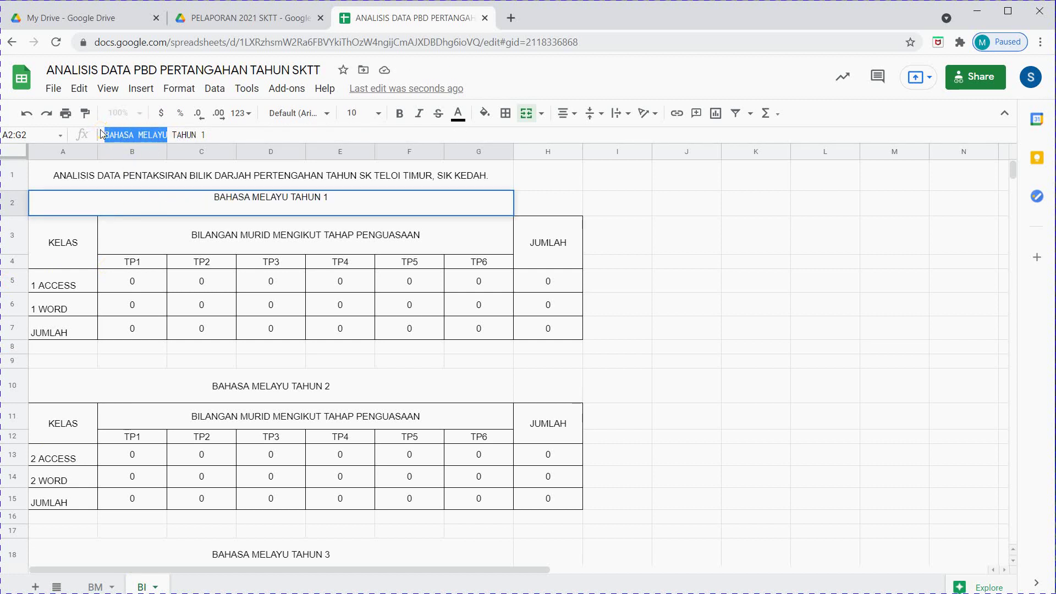
type("BH")
key("BackSpace")
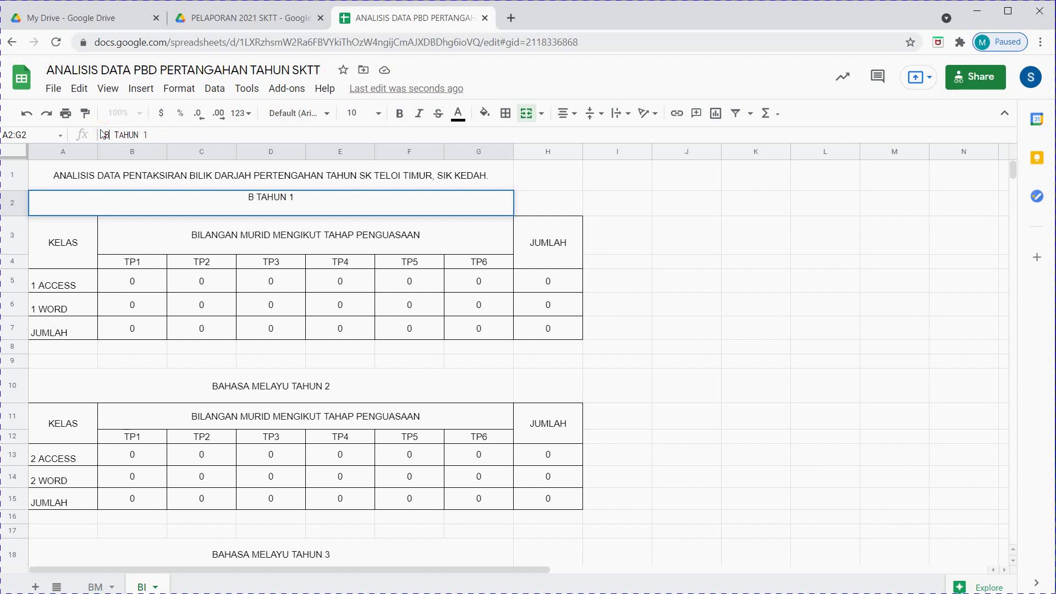
type("AHASA")
type(" INGGERI")
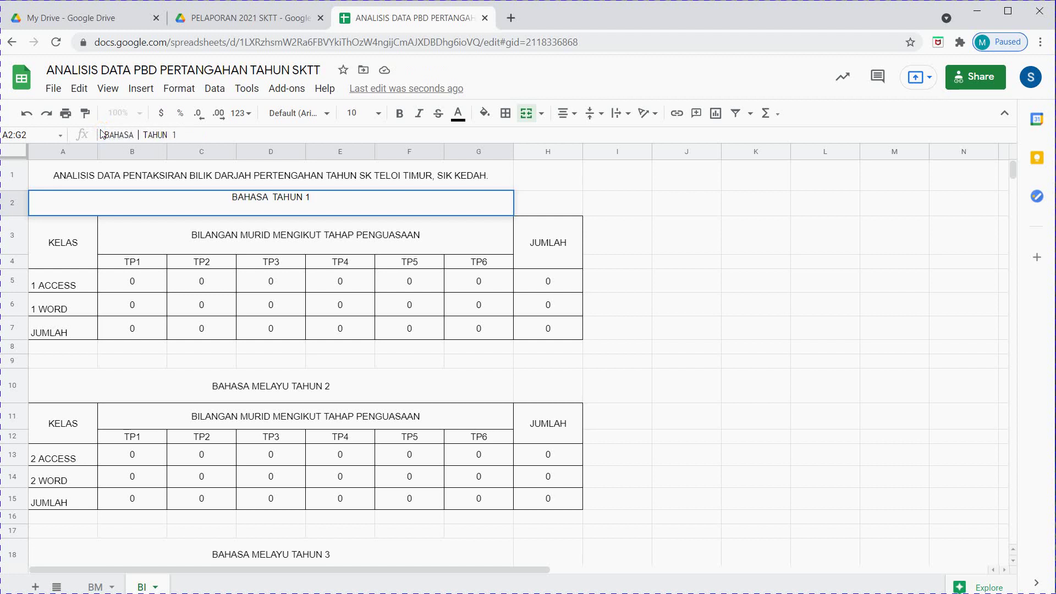
type("S")
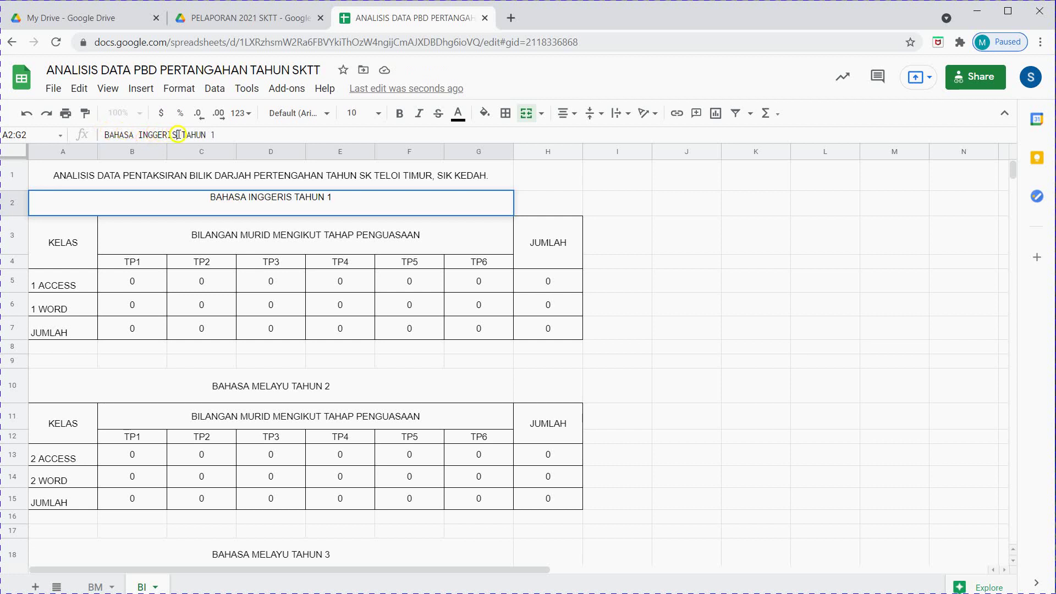
- Copy BAHASA INGGERIS from the row 2 title and use it to replace BAHASA MELAYU in the TAHUN 2 title in row 10
left_click_drag(176, 135, 107, 135)
left_click_drag(177, 135, 98, 136)
right_click(116, 135)
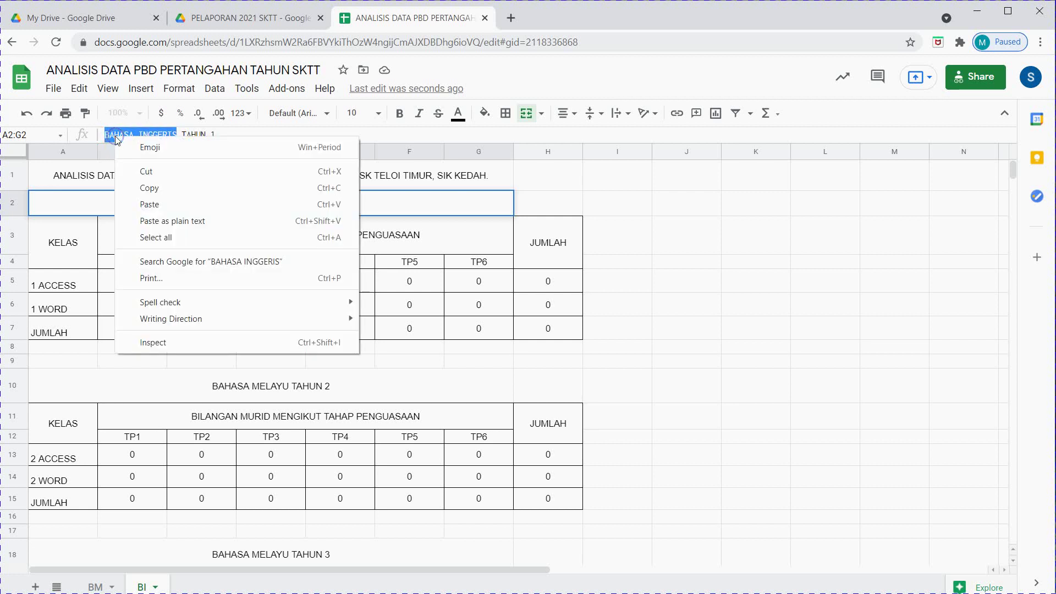
left_click(145, 186)
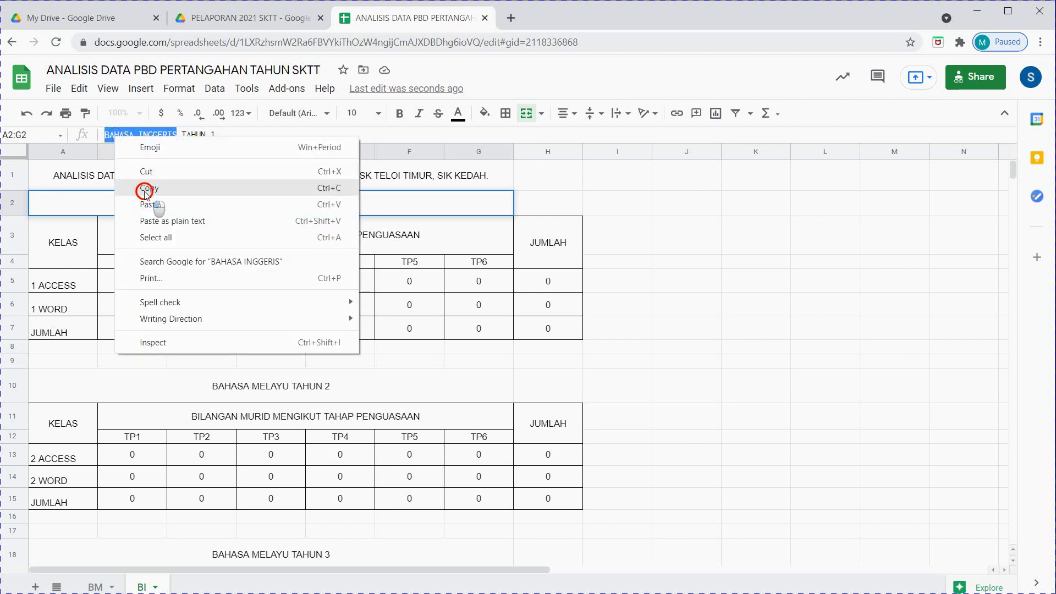
left_click(170, 389)
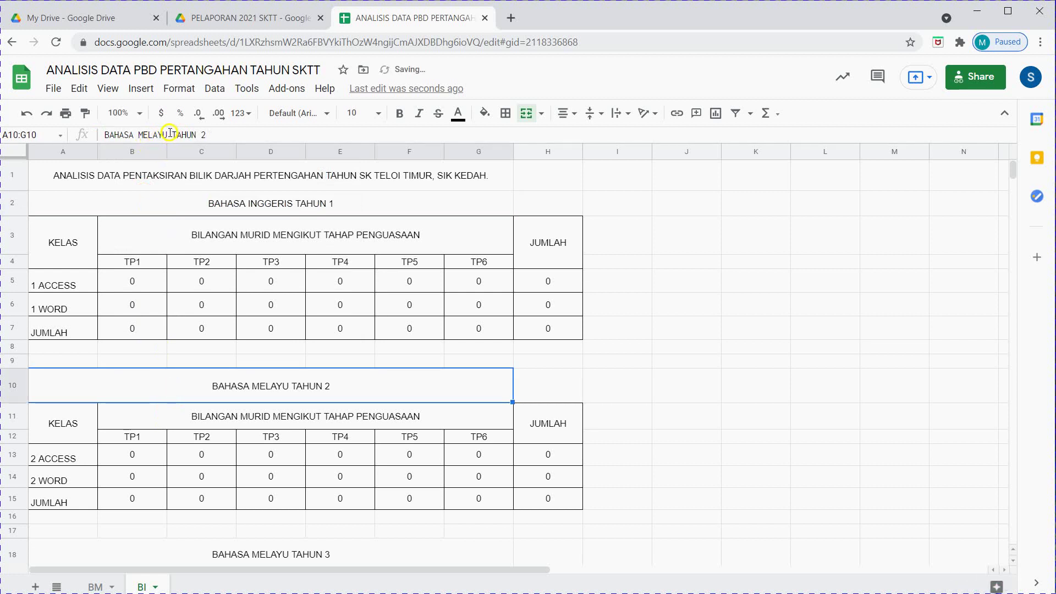
left_click_drag(168, 135, 112, 134)
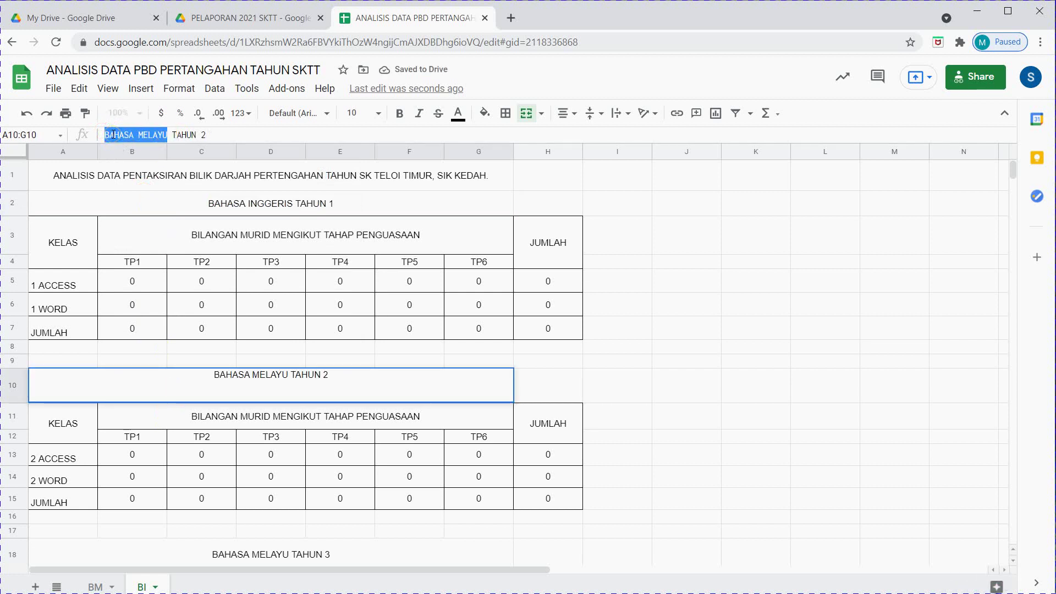
right_click(113, 135)
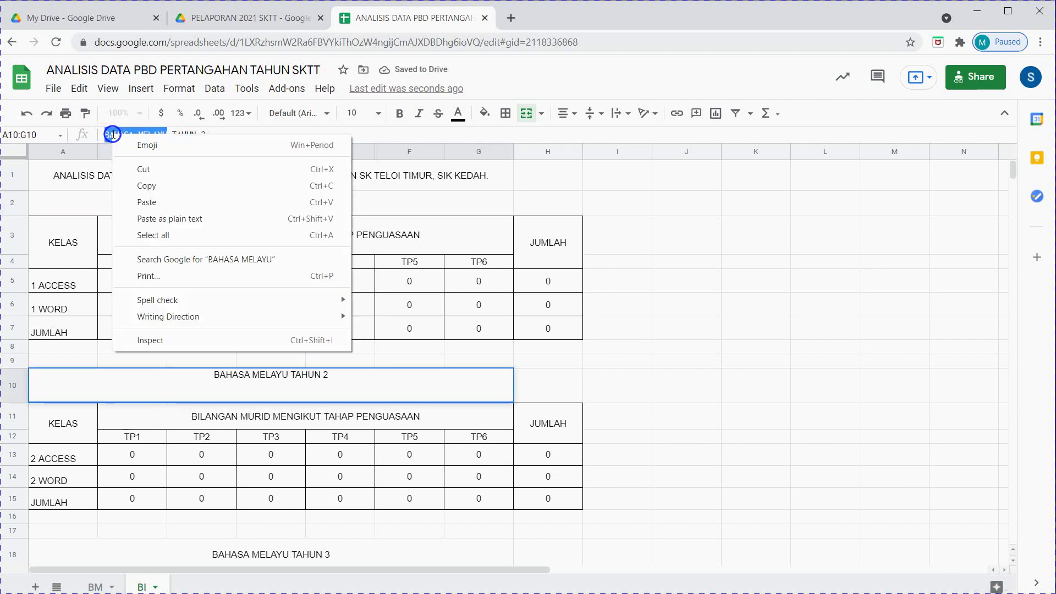
left_click(147, 203)
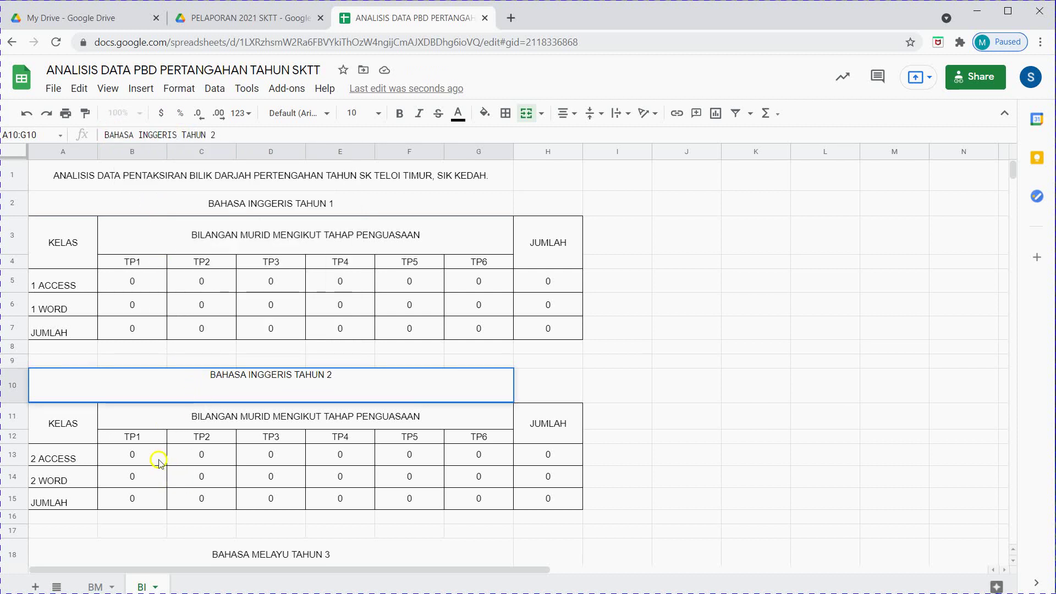
- Replace BAHASA MELAYU with the copied BAHASA INGGERIS in the TAHUN 3 title in row 18
left_click(239, 555)
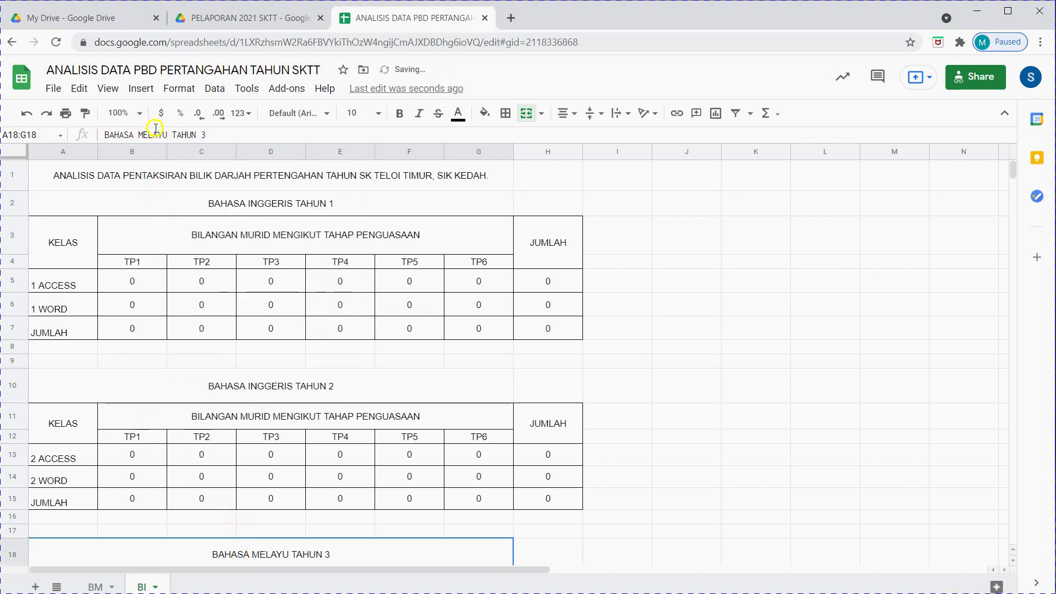
left_click_drag(168, 132, 96, 134)
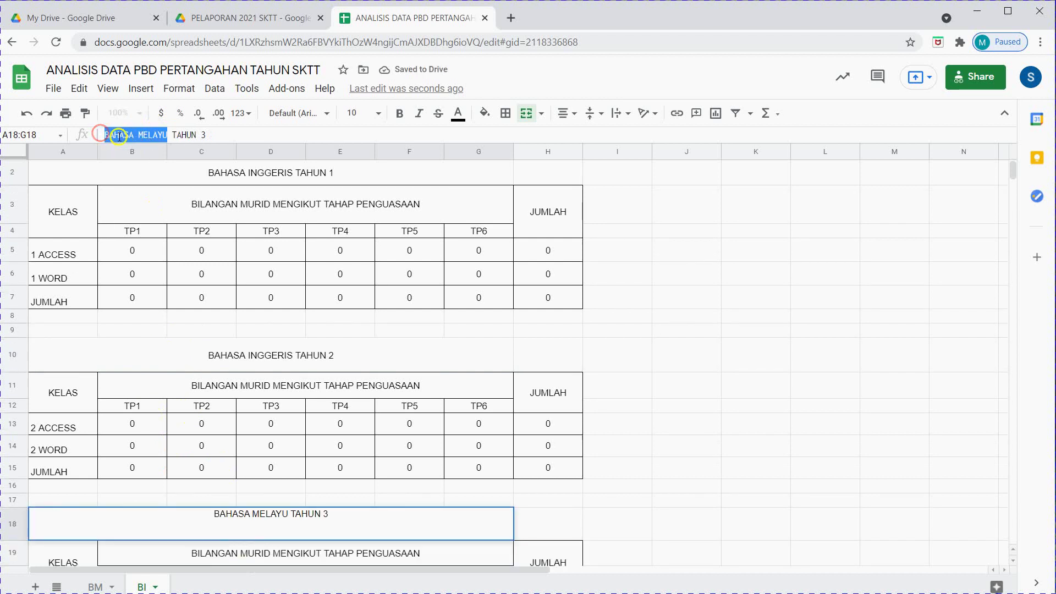
right_click(119, 137)
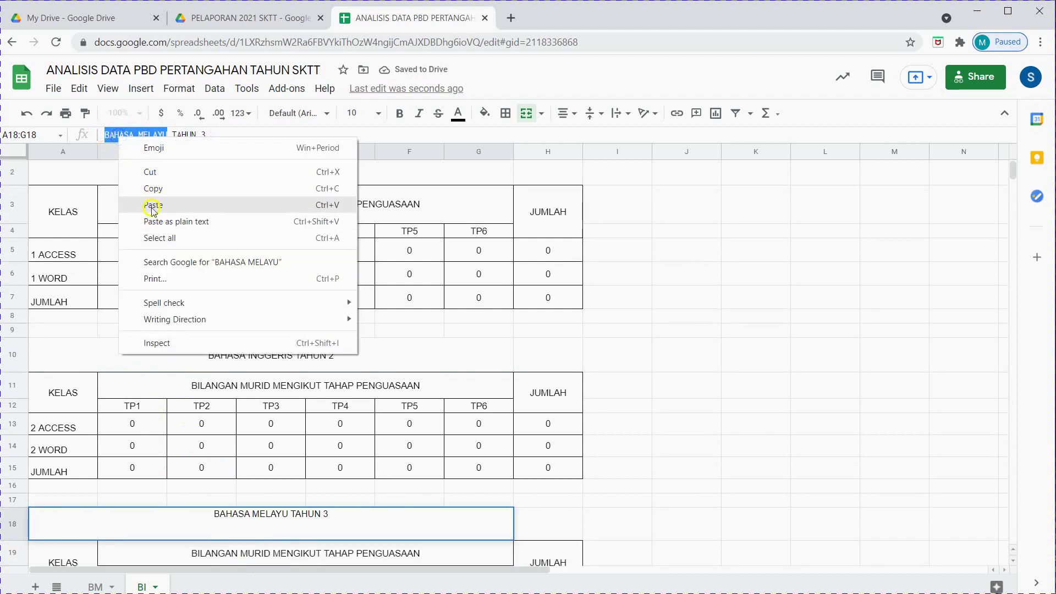
left_click(152, 209)
left_click(655, 439)
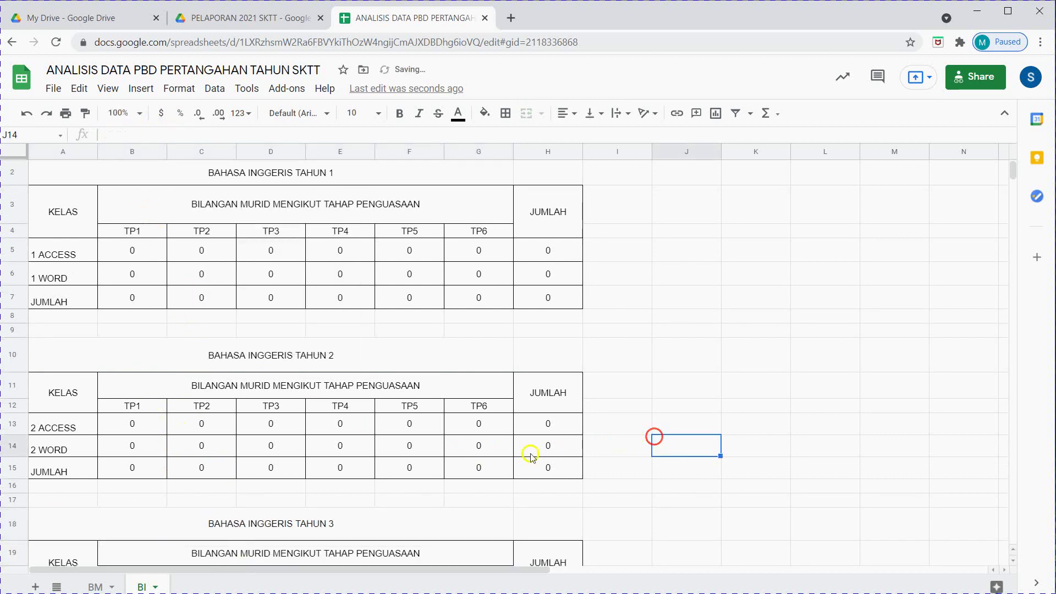
- Compare the BM sheet with the BI sheet and inspect the import formula in B5 of BI
left_click(95, 587)
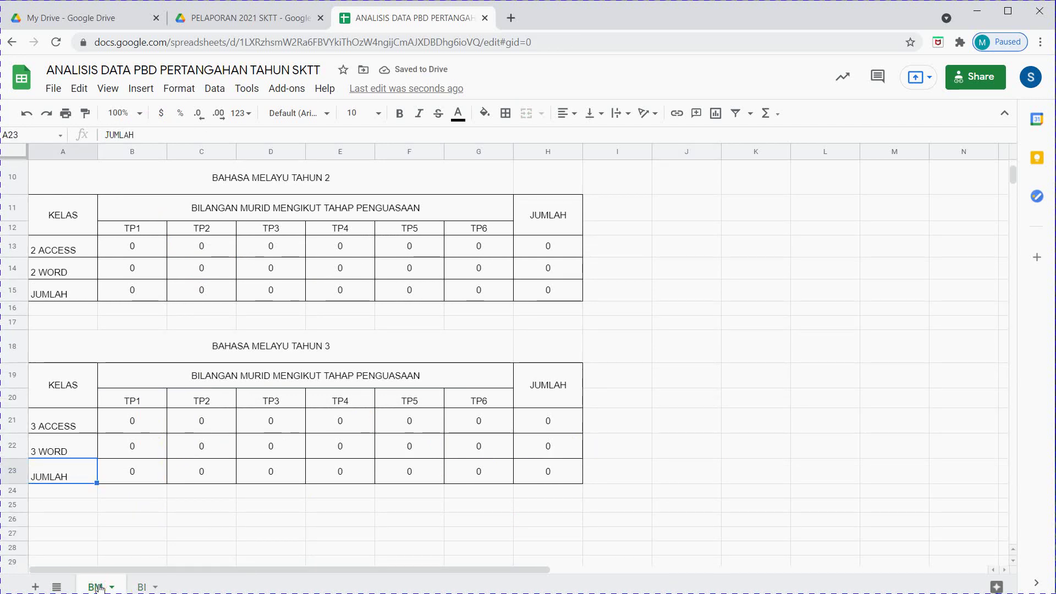
left_click(144, 588)
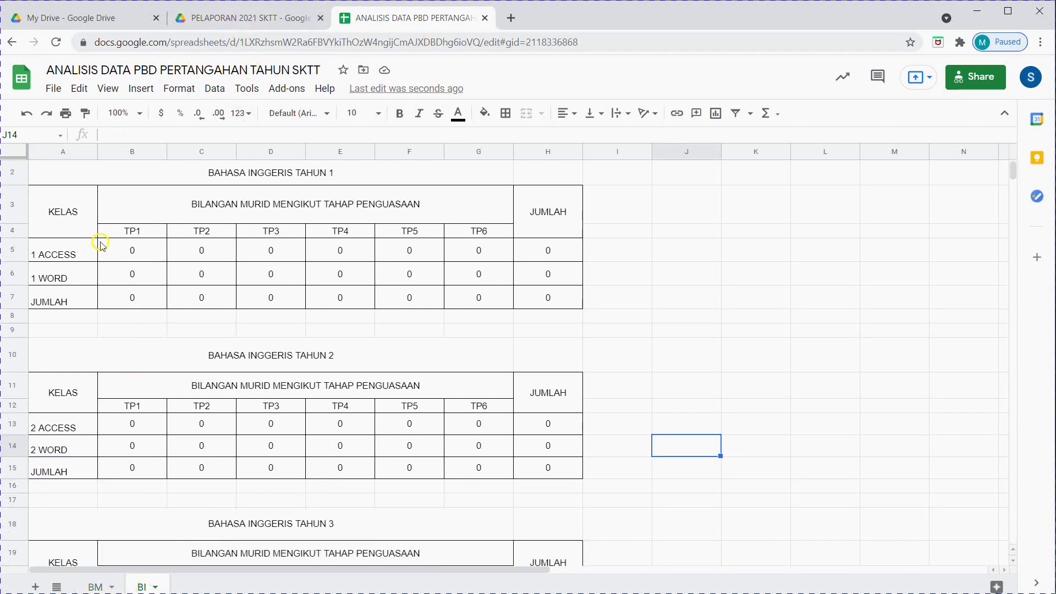
left_click(136, 258)
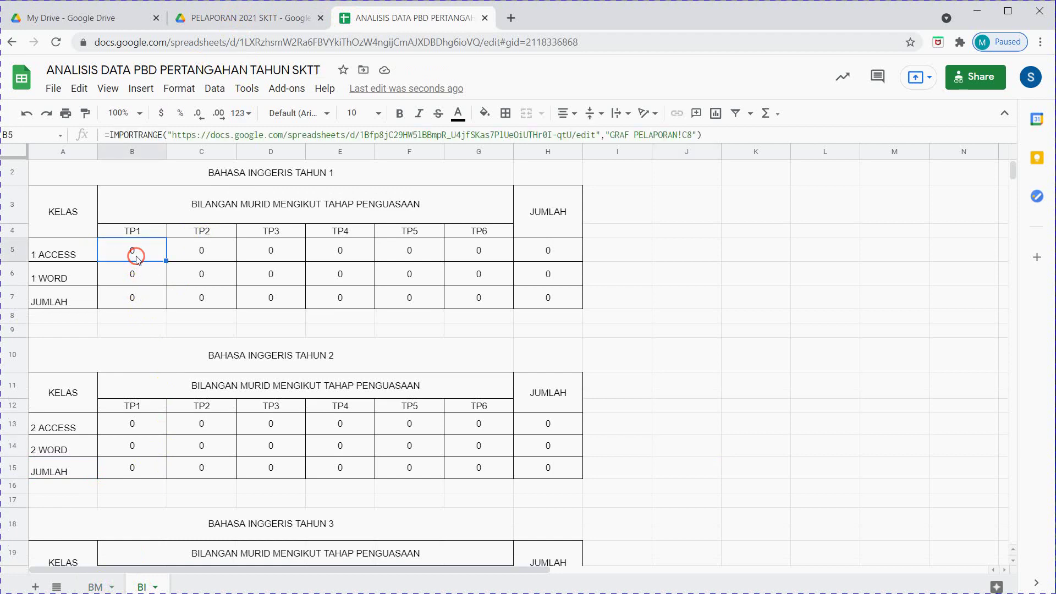
- Open the 2 ACCESS spreadsheet from Drive's TAHUN 2 > PERTENGAHAN TAHUN folder and go to its GRAF PELAPORAN sheet
left_click(224, 16)
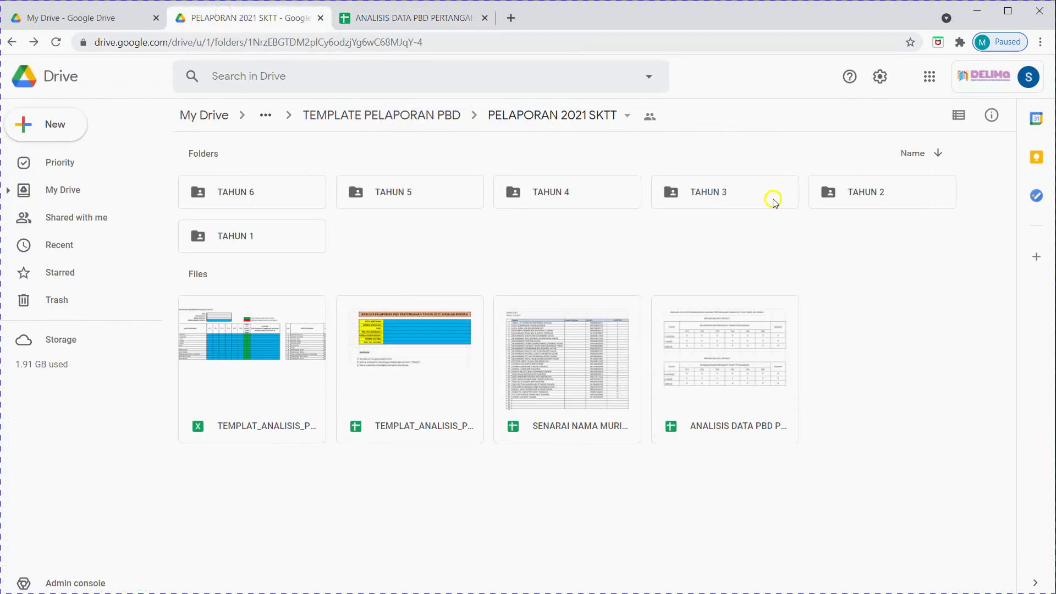
double_click(862, 195)
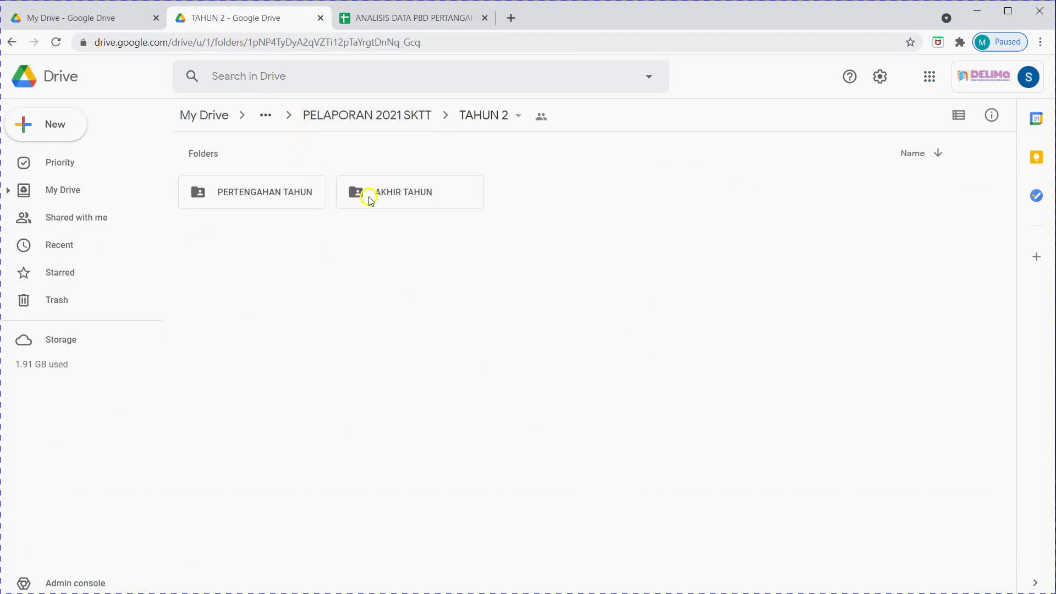
double_click(278, 196)
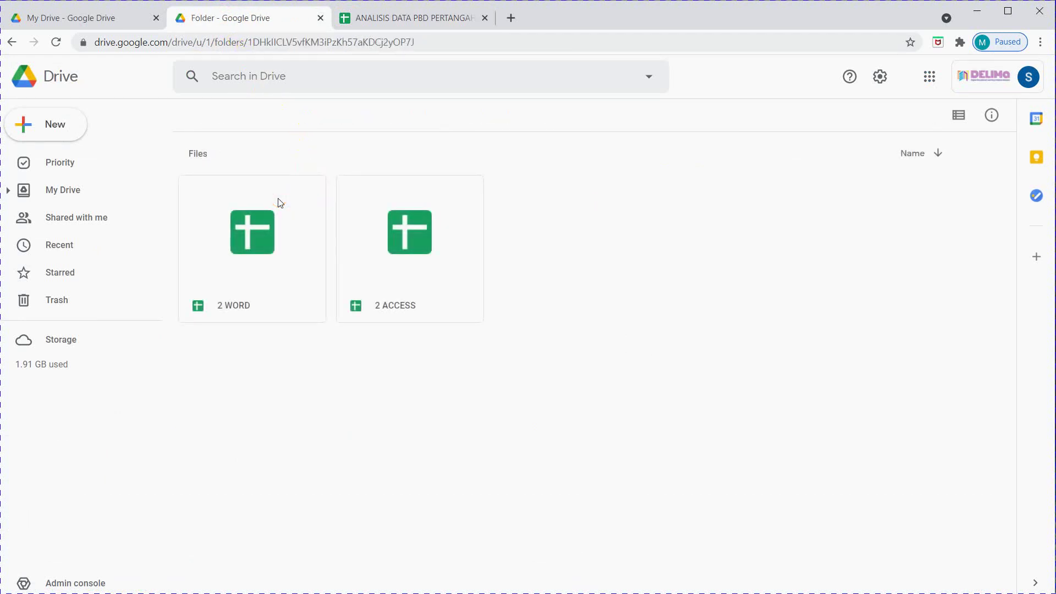
left_click(377, 258)
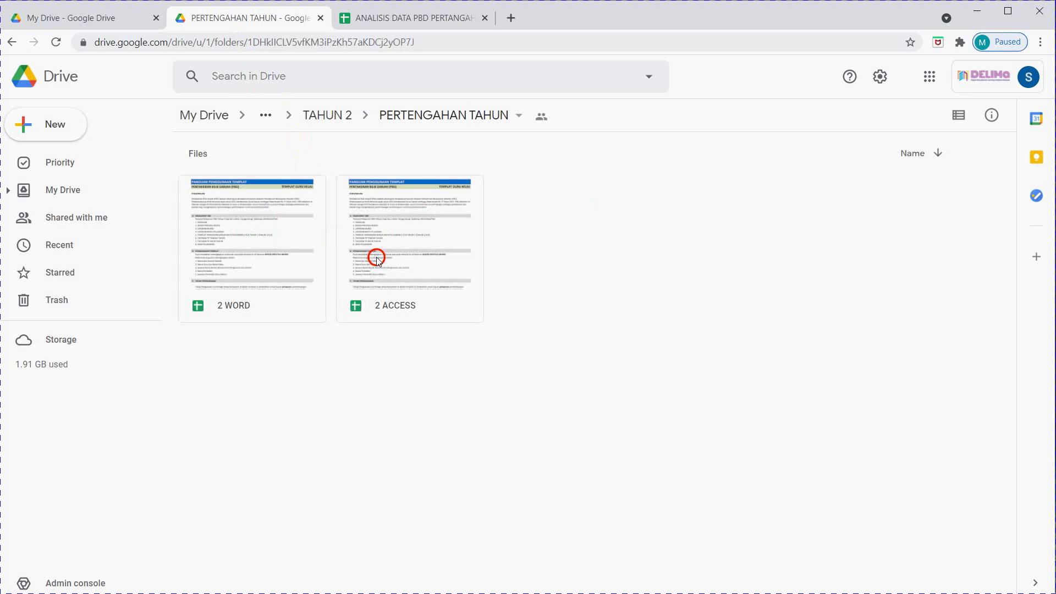
double_click(378, 260)
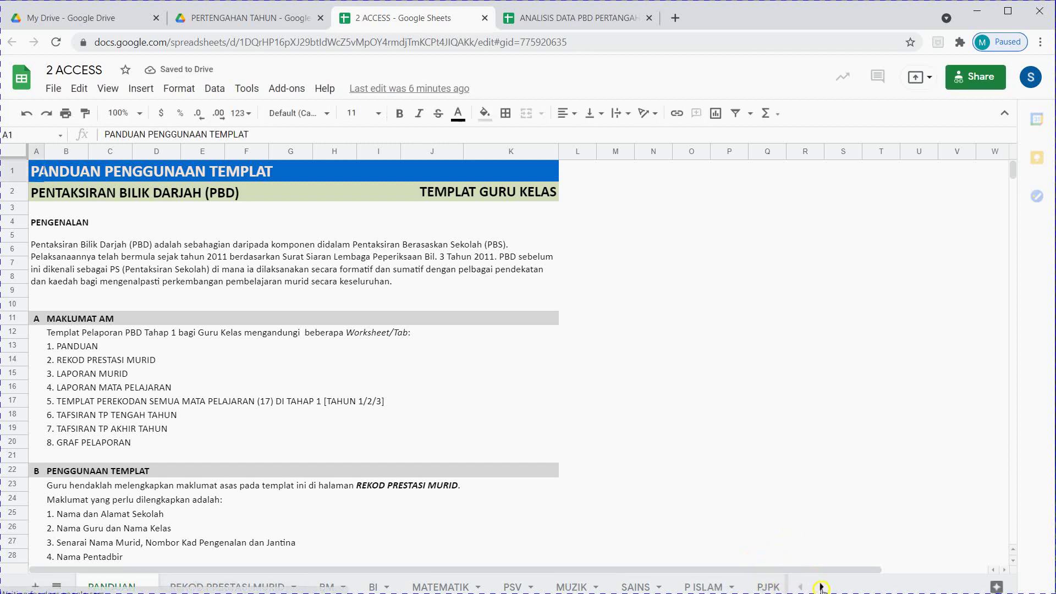
left_click(822, 587)
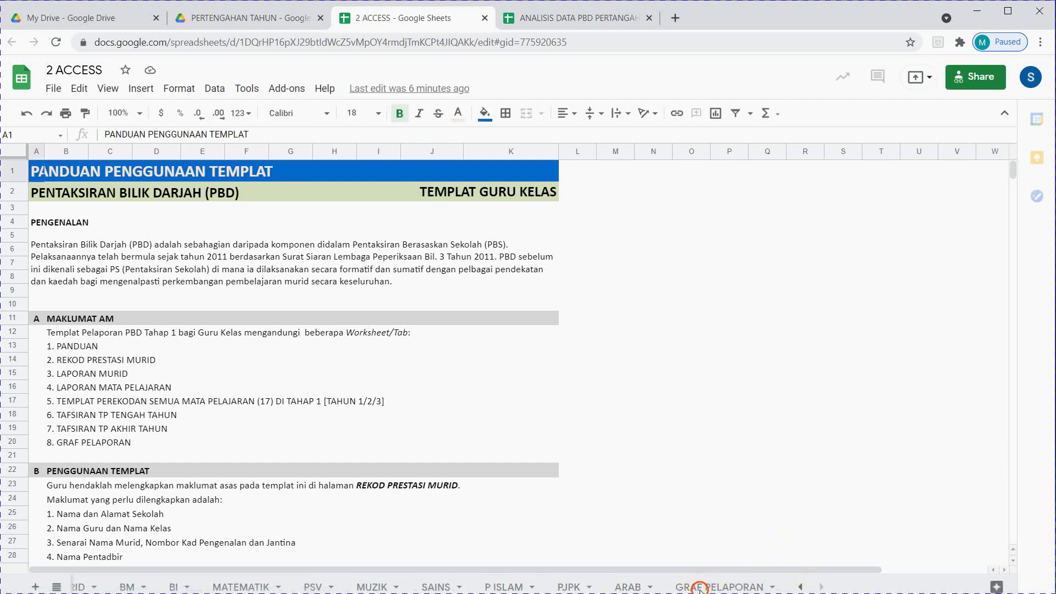
left_click(699, 587)
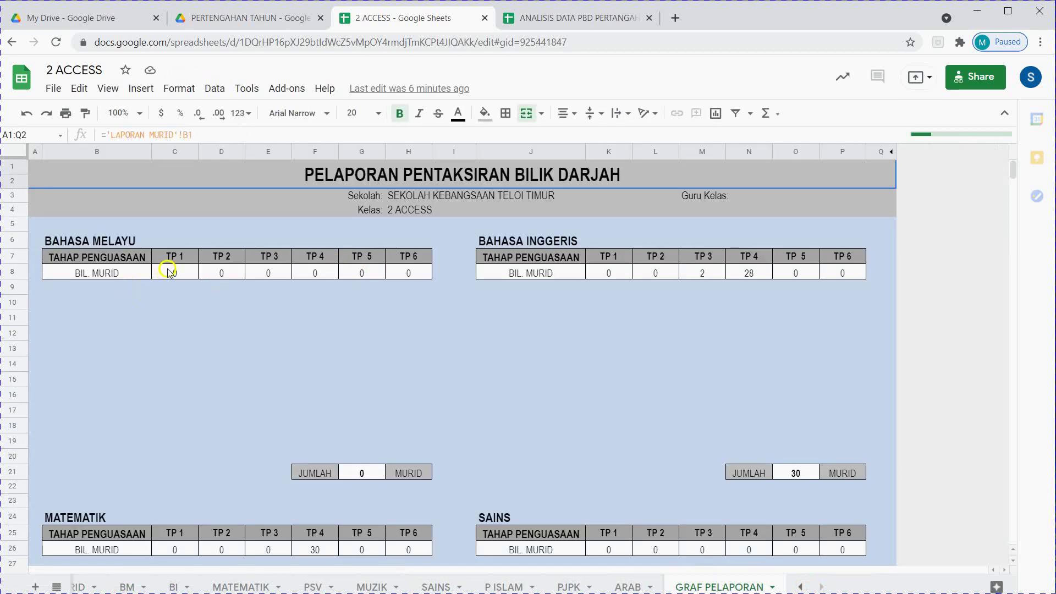
- Examine which row 8 cells hold the TP 1 to TP 6 counts for BAHASA MELAYU and BAHASA INGGERIS
left_click(171, 272)
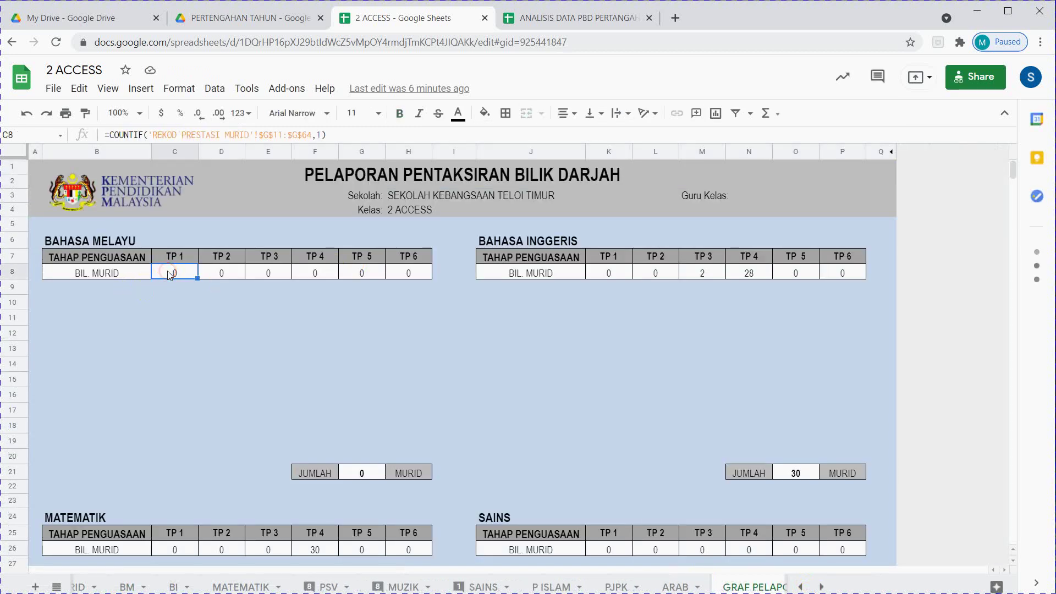
left_click(219, 275)
left_click(279, 278)
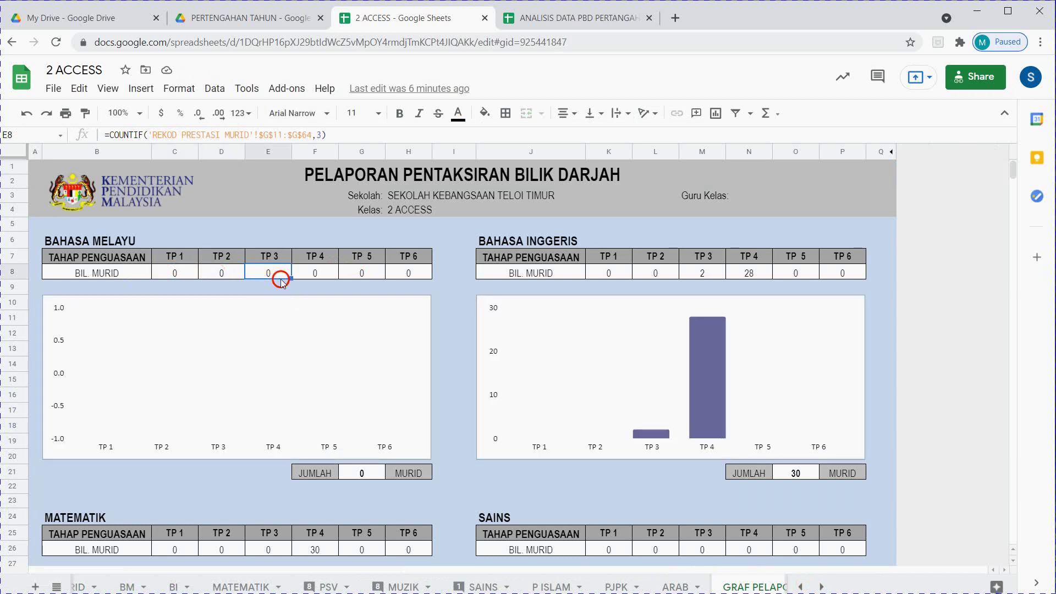
left_click(307, 279)
left_click(353, 274)
left_click(412, 268)
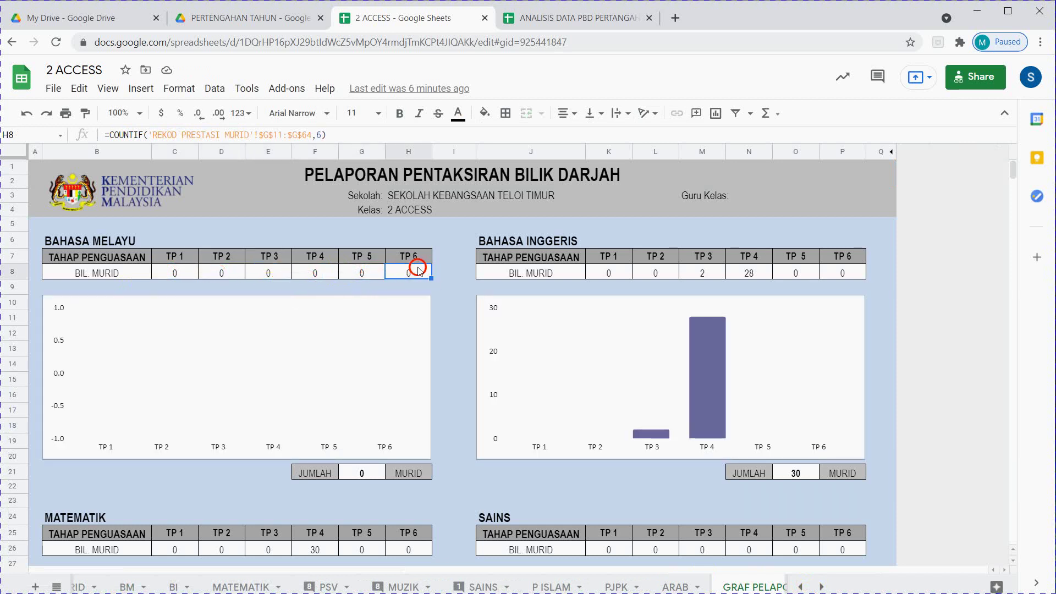
left_click(608, 273)
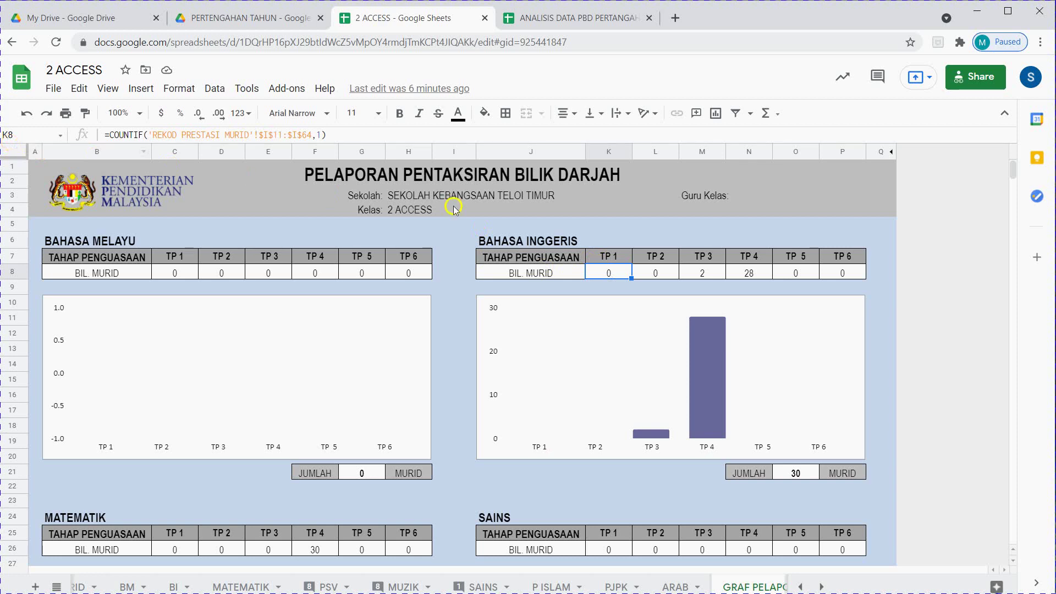
left_click(853, 269)
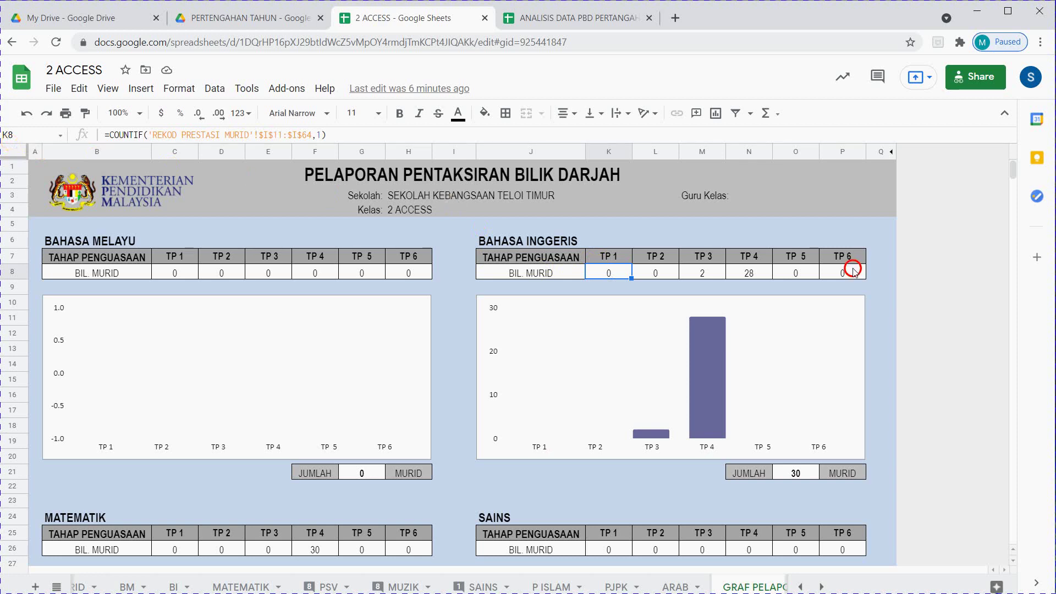
- Return to the analysis spreadsheet and change the B5 import reference on the BI sheet to GRAF PELAPORAN!K8
left_click(569, 20)
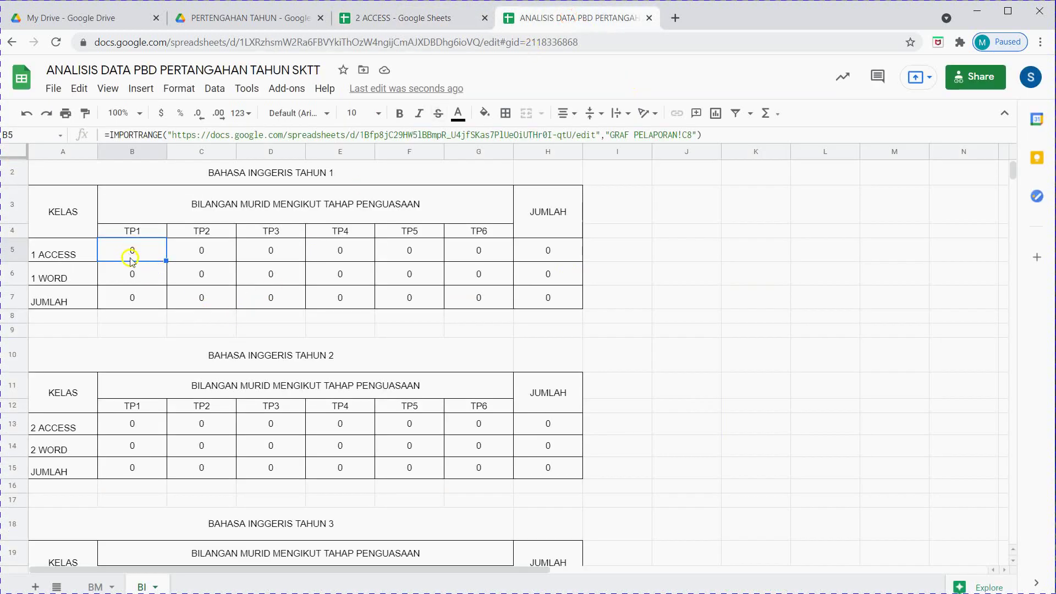
left_click(687, 136)
key("BackSpace")
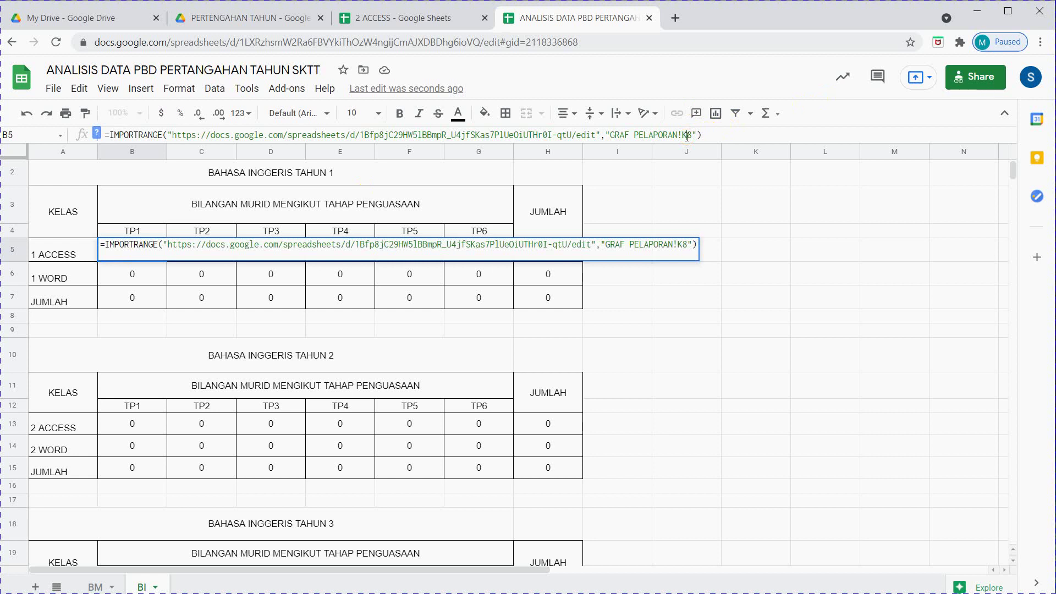
key("Return")
- Change the import reference for 1 ACCESS TP2 in C5 to GRAF PELAPORAN!L8 and recheck the formula
key("Right")
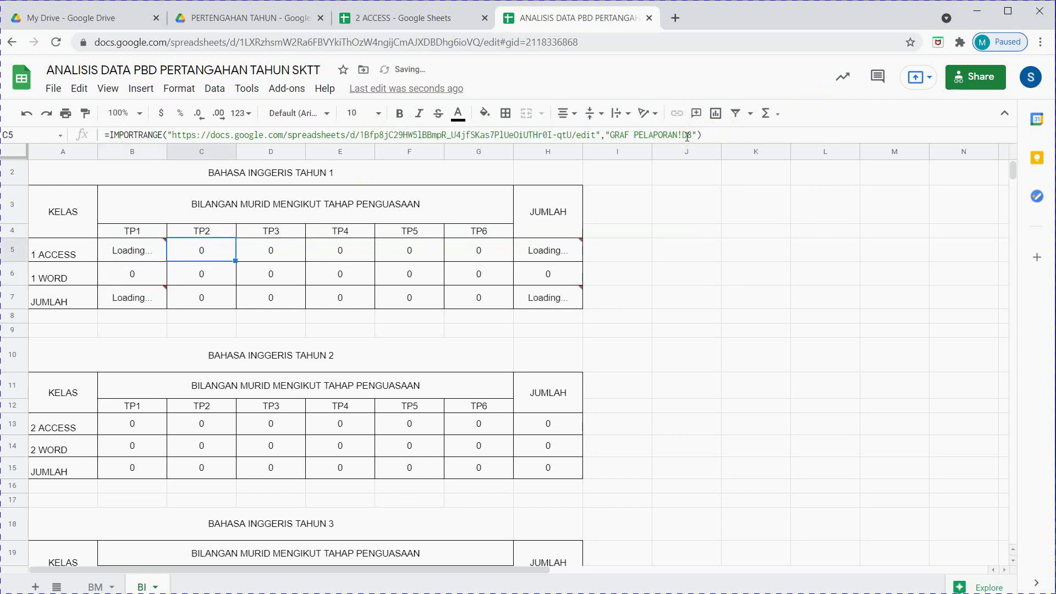
left_click(687, 136)
key("BackSpace")
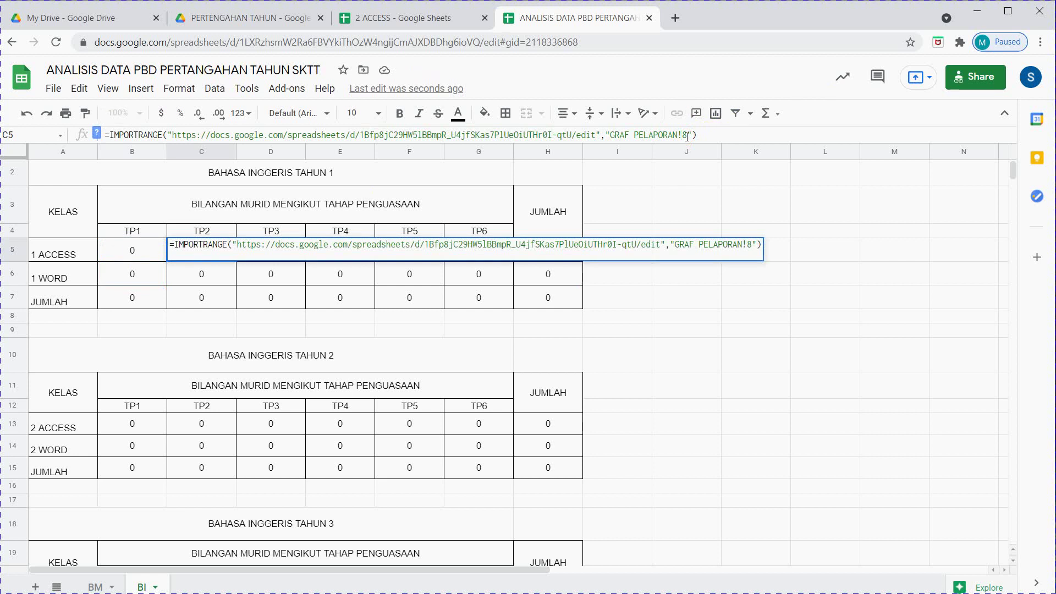
type("L")
key("Return")
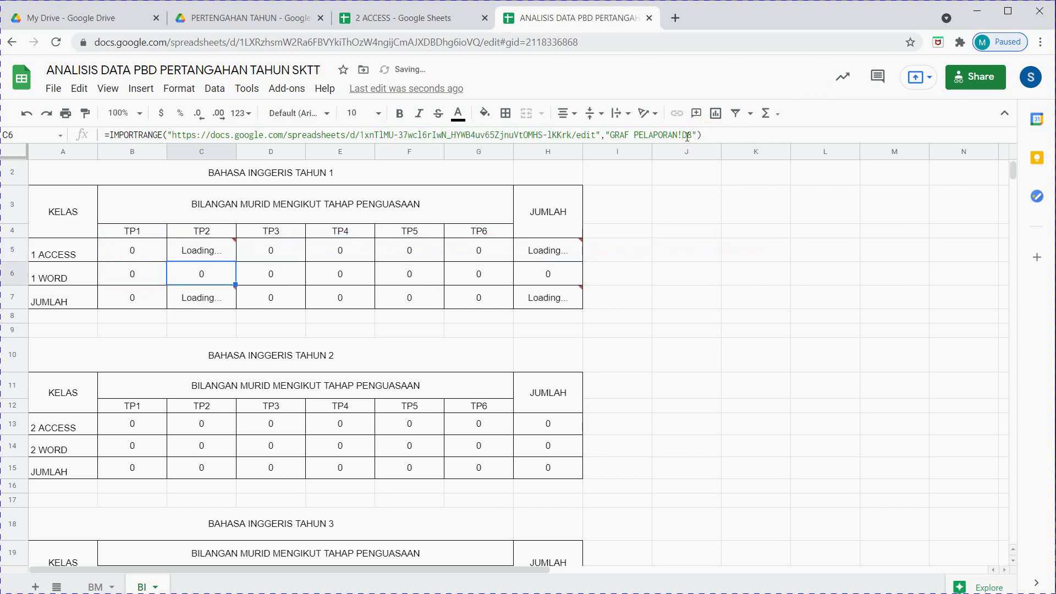
key("Up")
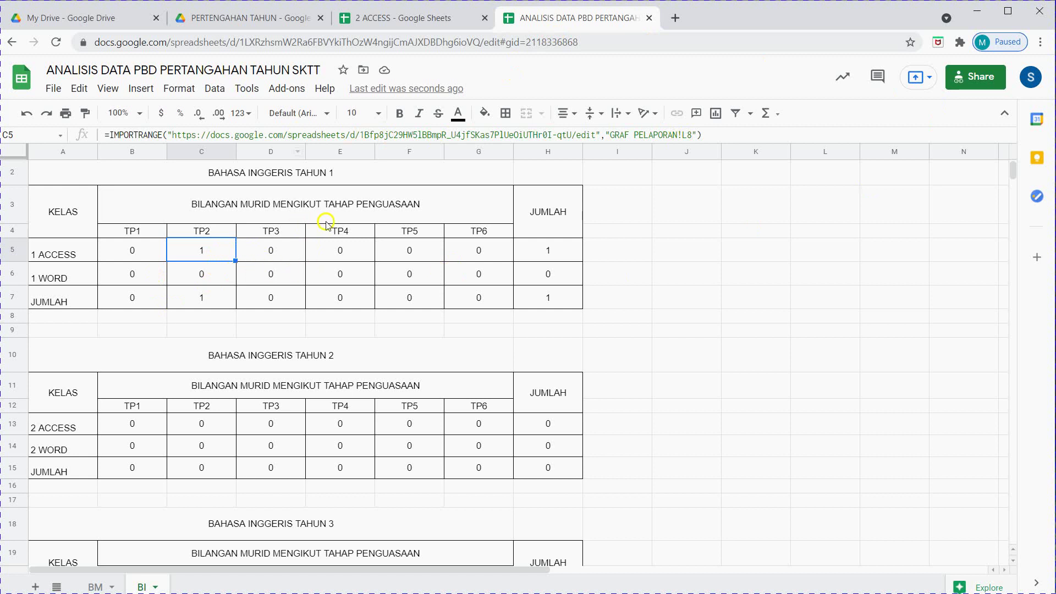
key("F2")
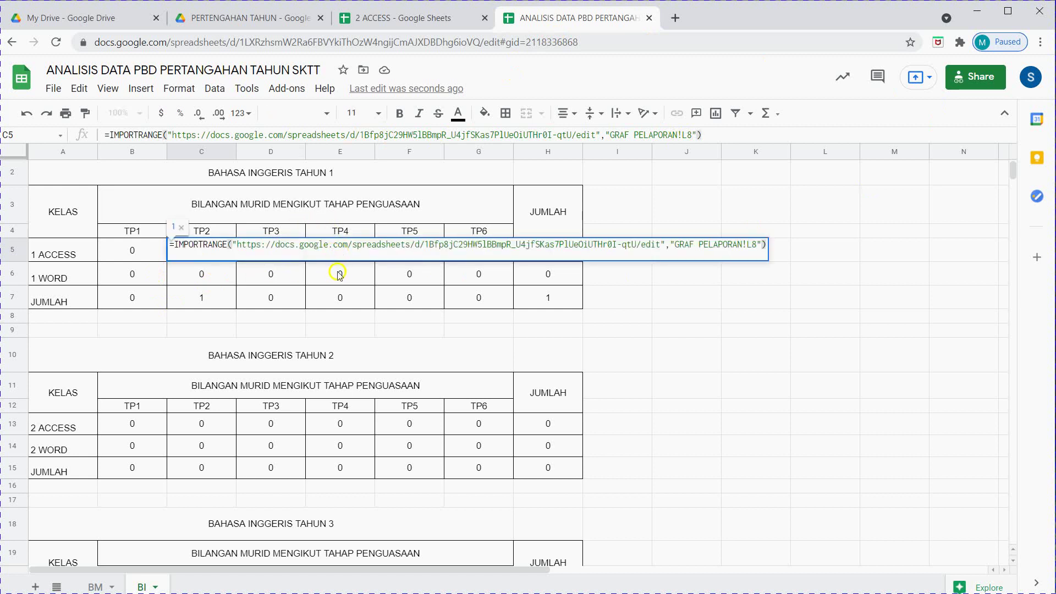
key("Return")
key("Up")
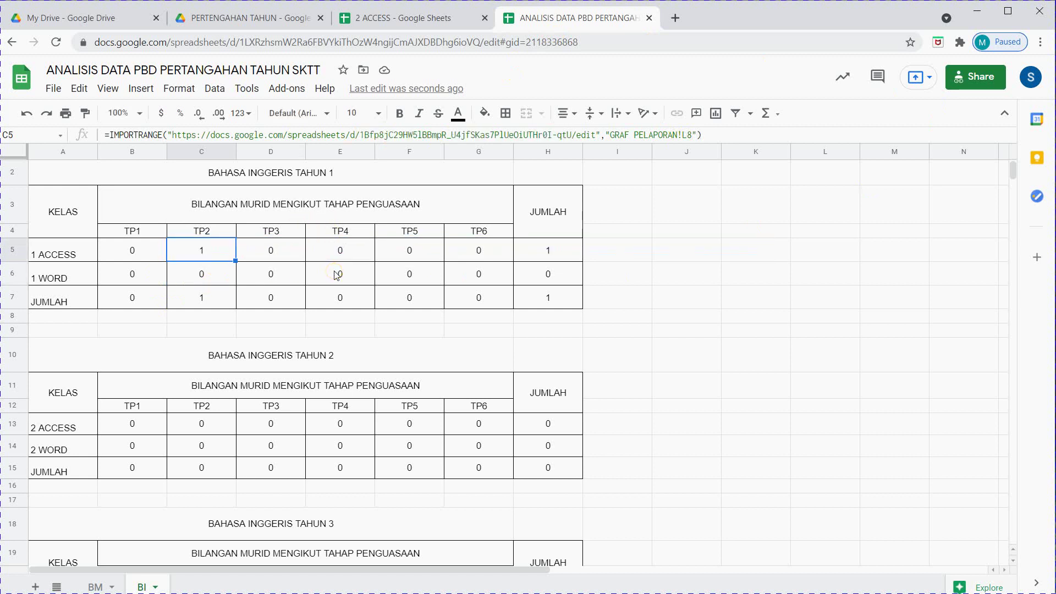
- Change the import reference for 1 ACCESS TP3 in D5 to GRAF PELAPORAN!M8 and recheck the formula
key("Right")
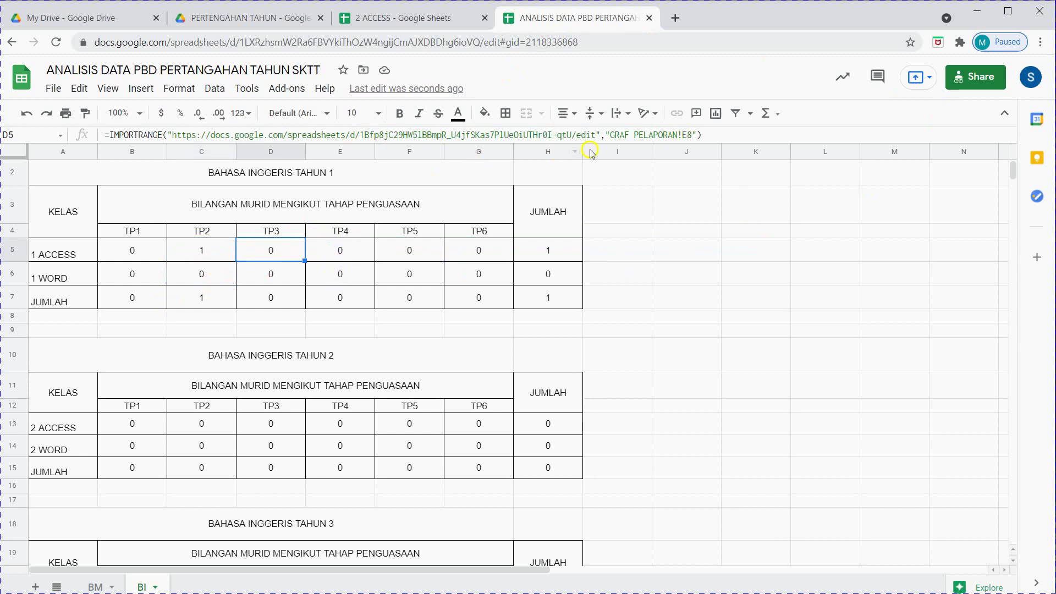
left_click(689, 135)
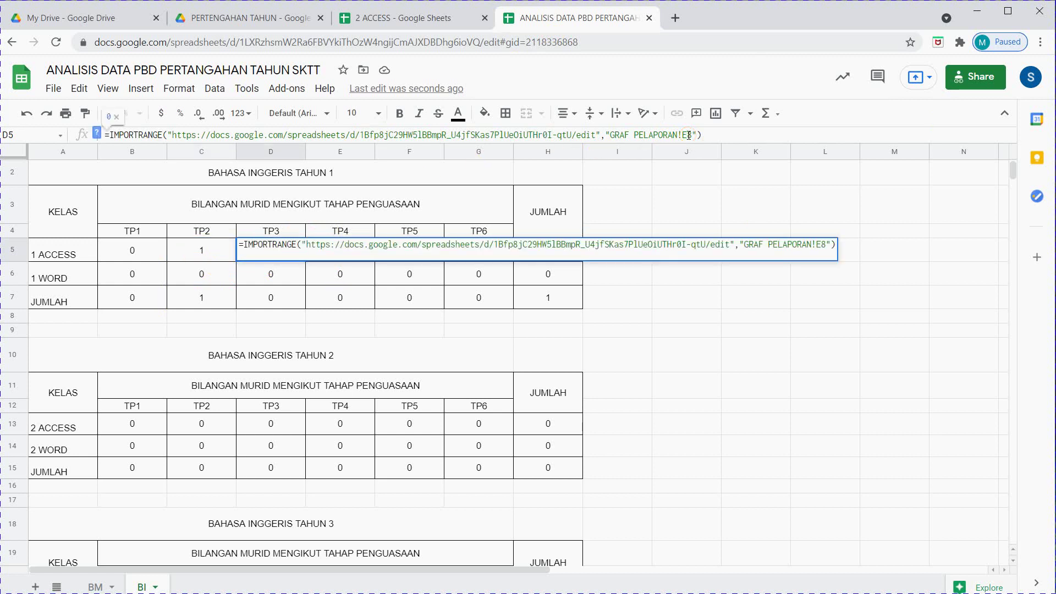
key("Return")
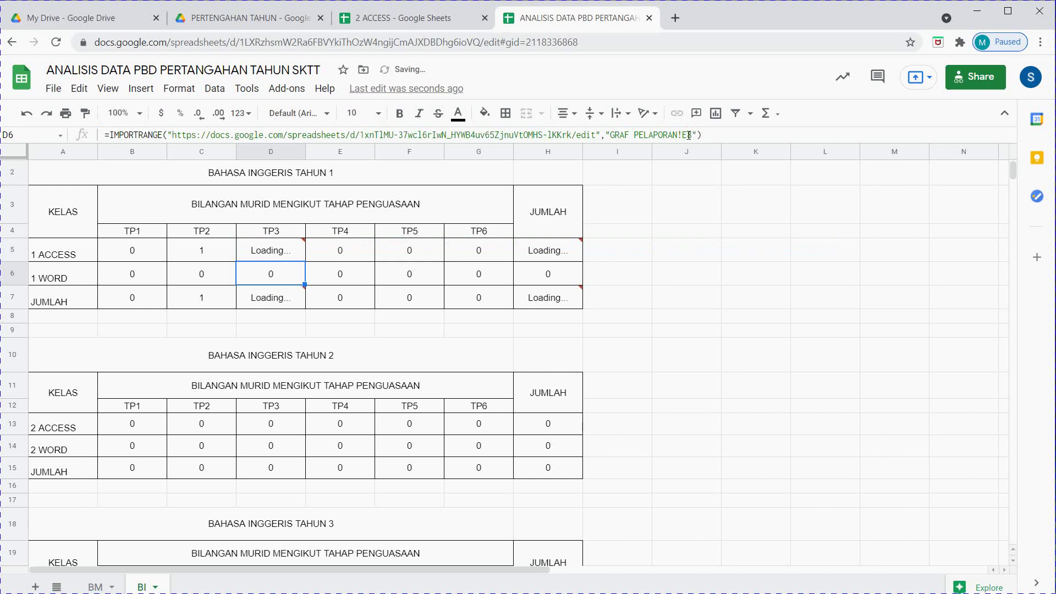
key("Up")
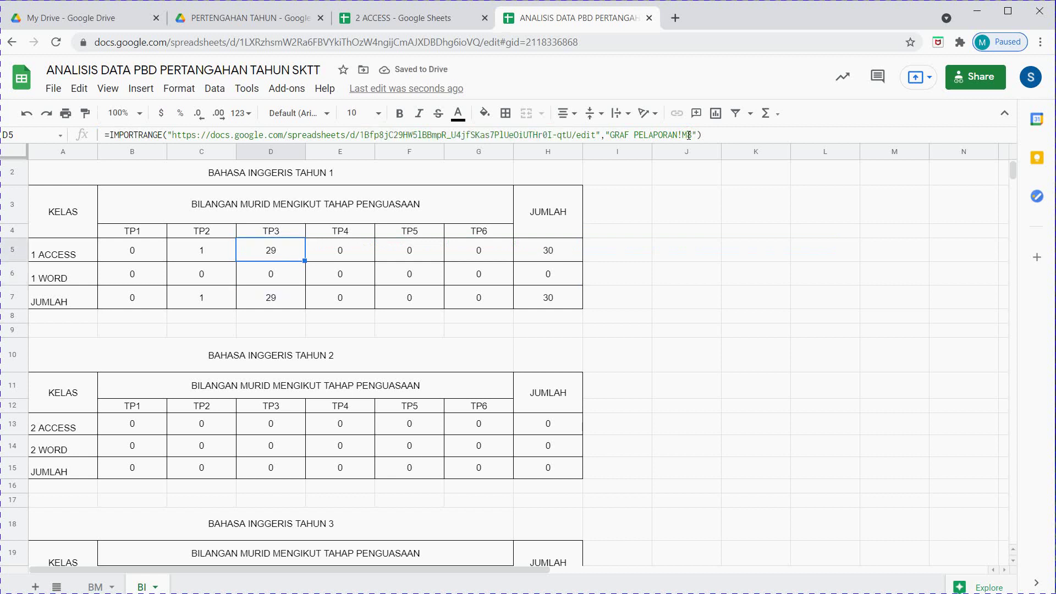
- Point the 1 ACCESS TP4 import reference in E5 to the BAHASA INGGERIS TP4 count in row 8 of GRAF PELAPORAN
key("Right")
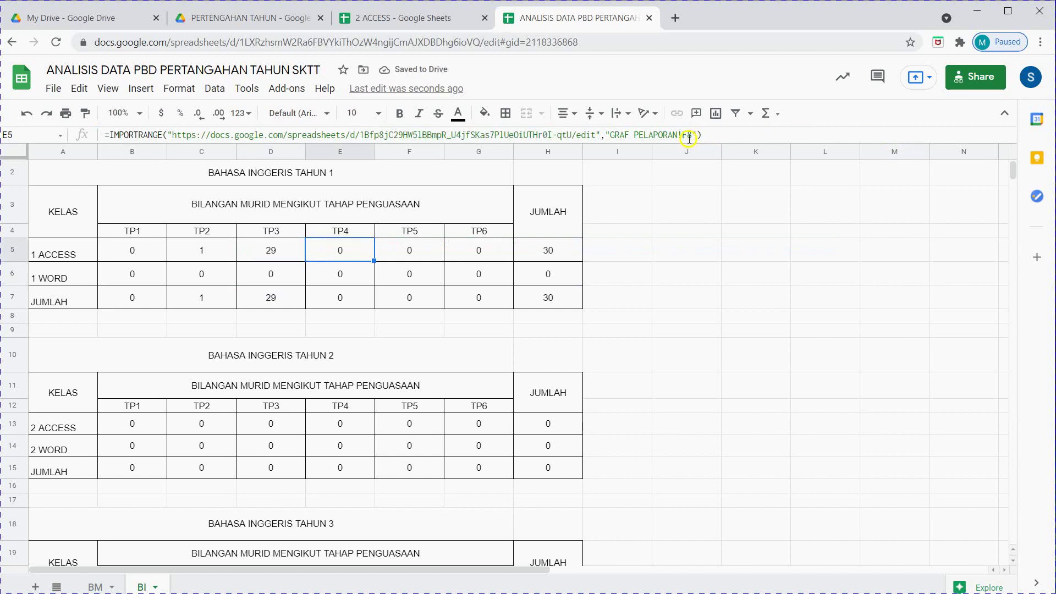
left_click(684, 135)
key("BackSpace")
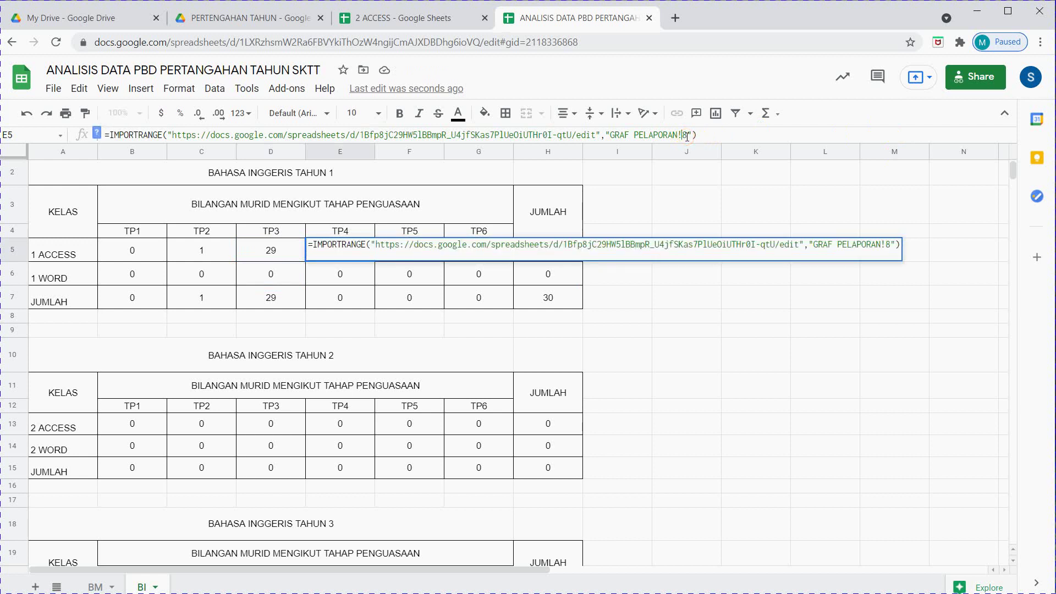
type("F")
key("Return")
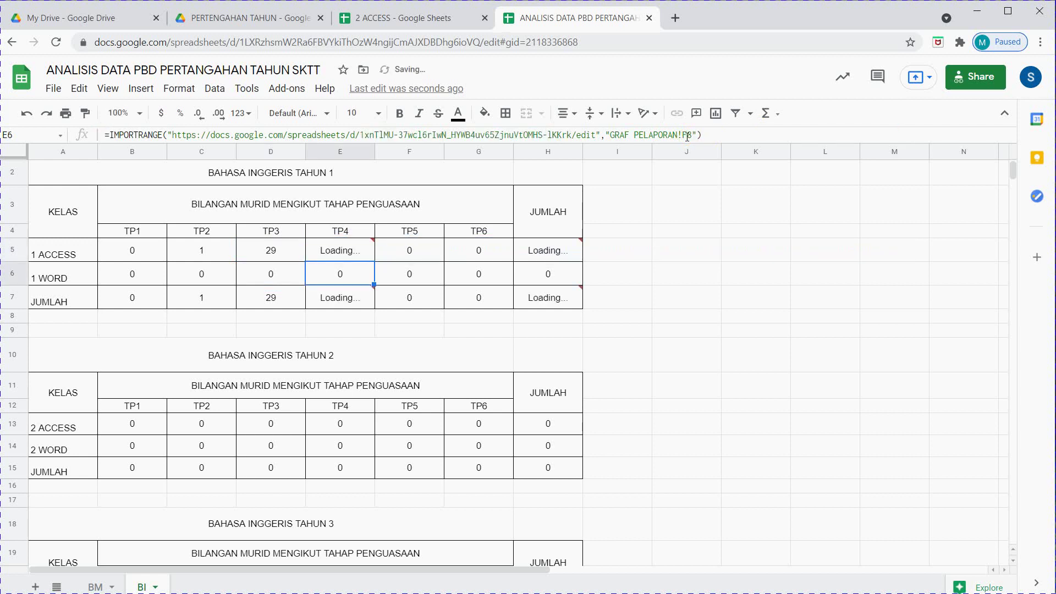
key("Up")
- Point the 1 ACCESS TP5 import reference in F5 to the BAHASA INGGERIS TP5 count in row 8 of GRAF PELAPORAN
key("Right")
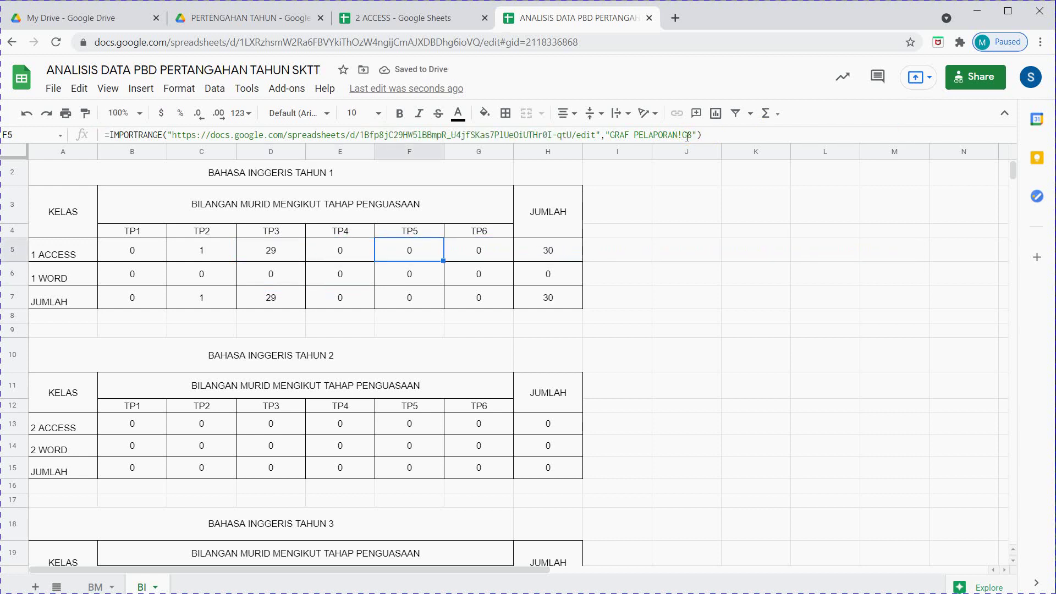
left_click(699, 136)
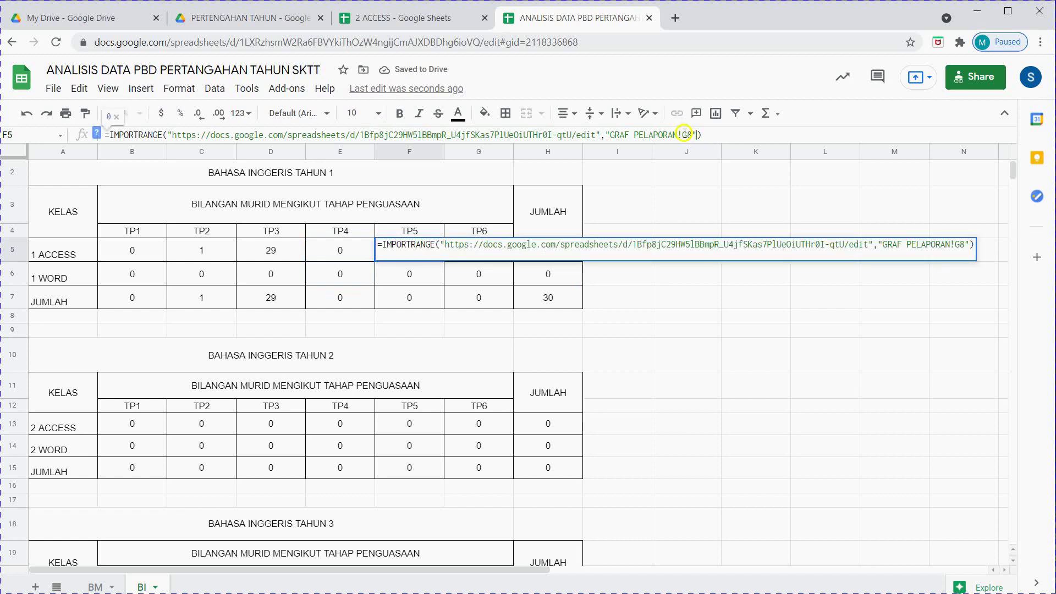
left_click(686, 134)
key("BackSpace")
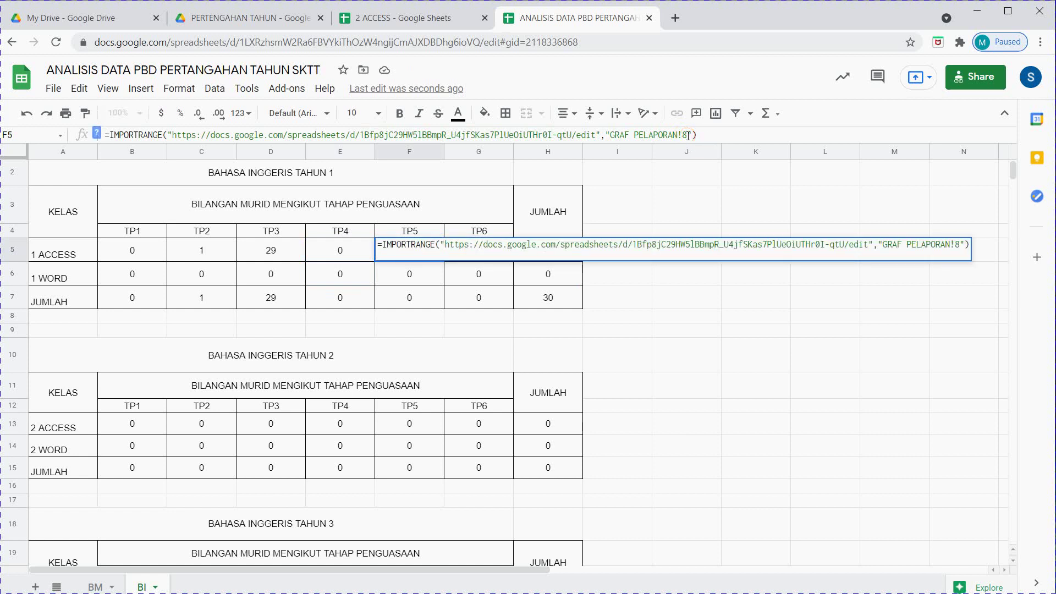
type("G")
key("Return")
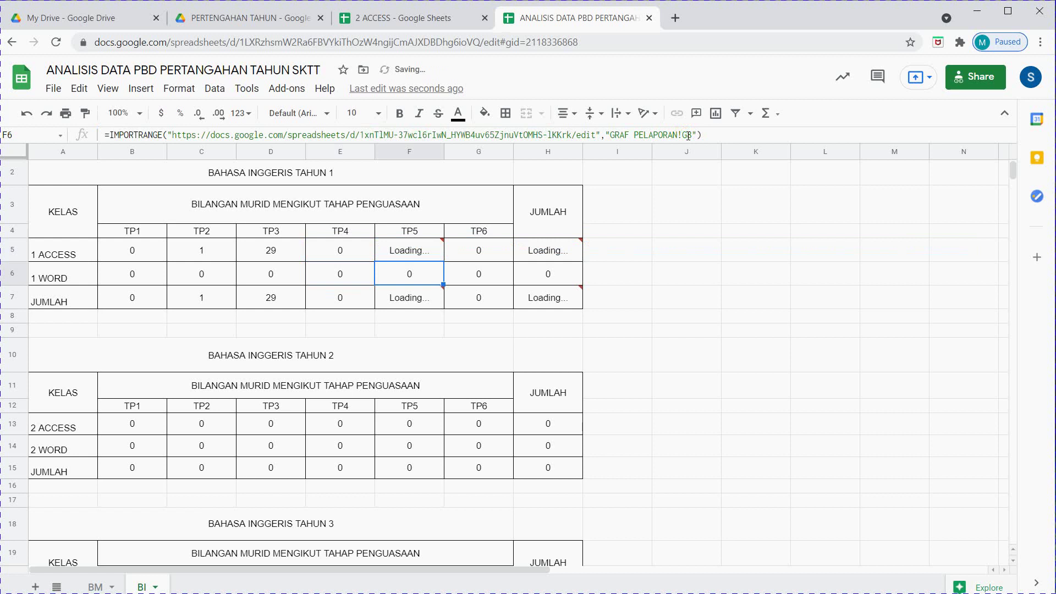
- Change the import reference for 1 ACCESS TP6 in G5 to GRAF PELAPORAN!P8
key("Up")
key("Right")
left_click(688, 135)
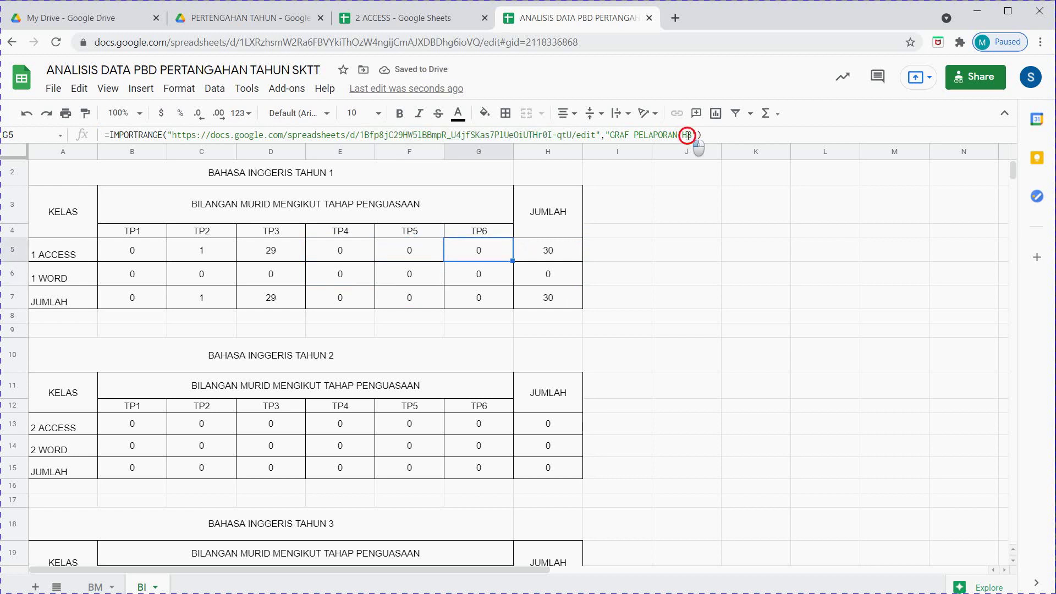
key("BackSpace")
type("P")
key("Return")
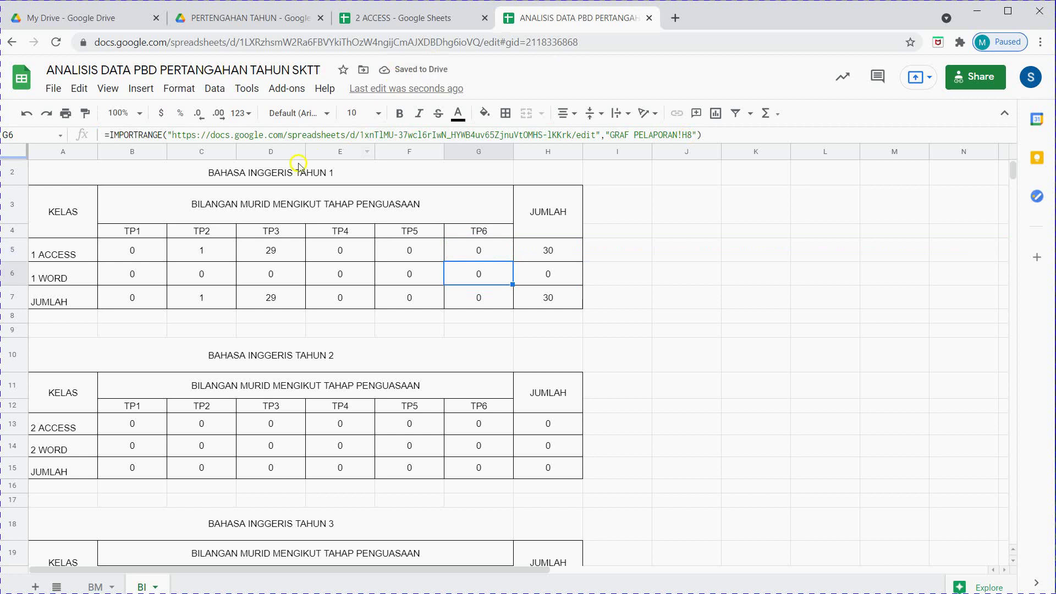
- Enlarge the browser page to 200% and examine the 1 ACCESS row and the import formula in B5
left_click(135, 250)
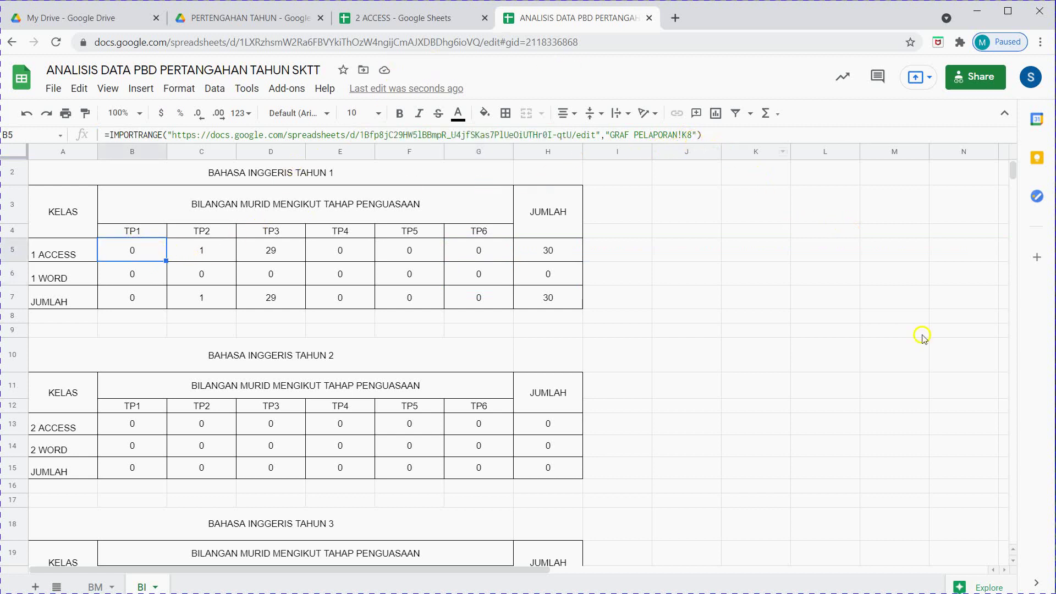
left_click(1043, 42)
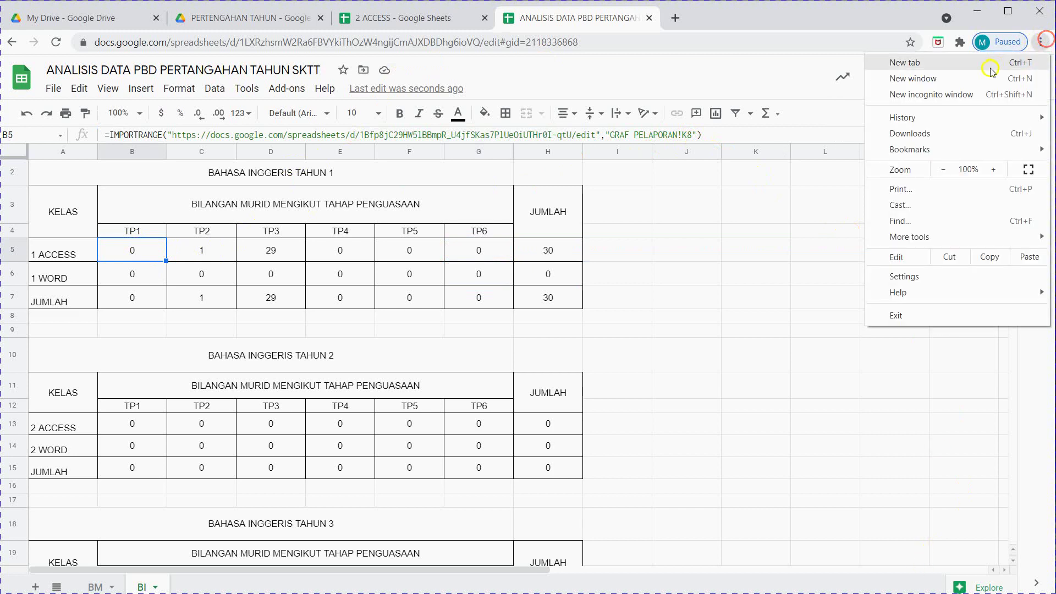
left_click(996, 172)
left_click(997, 174)
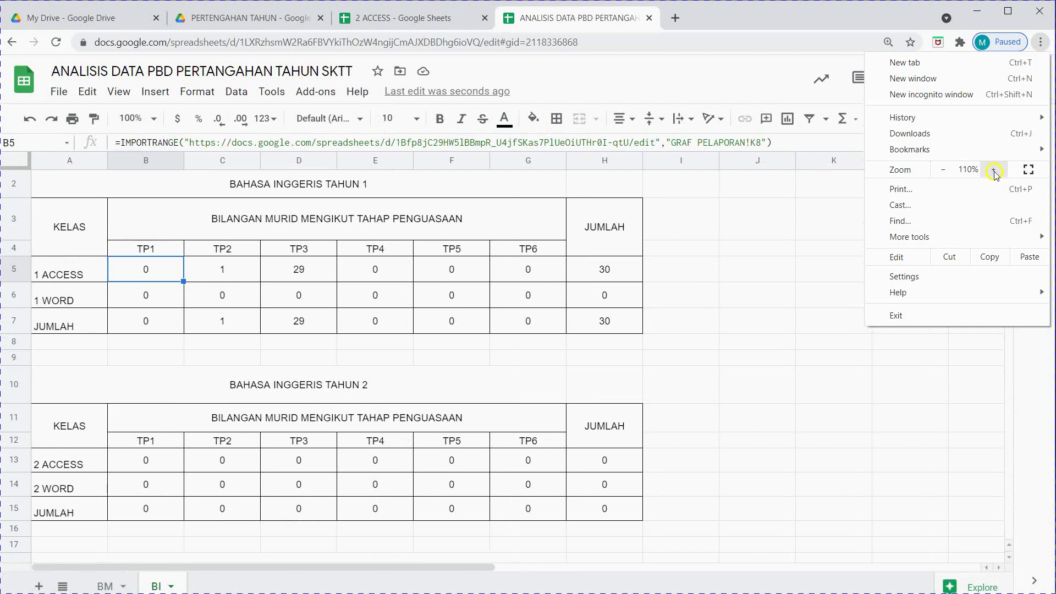
left_click(997, 173)
left_click(997, 172)
left_click(996, 173)
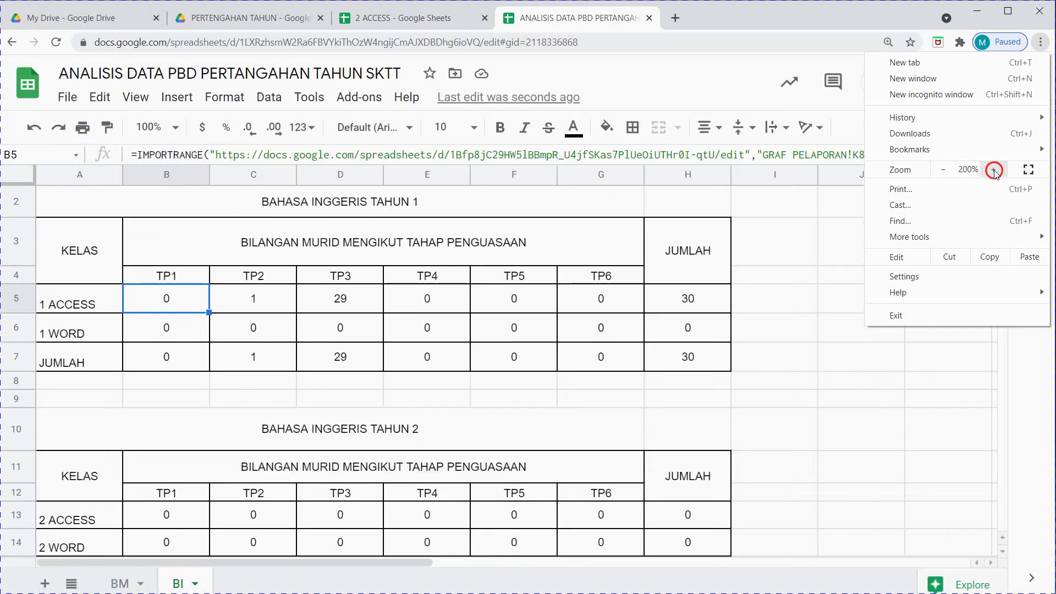
left_click(997, 172)
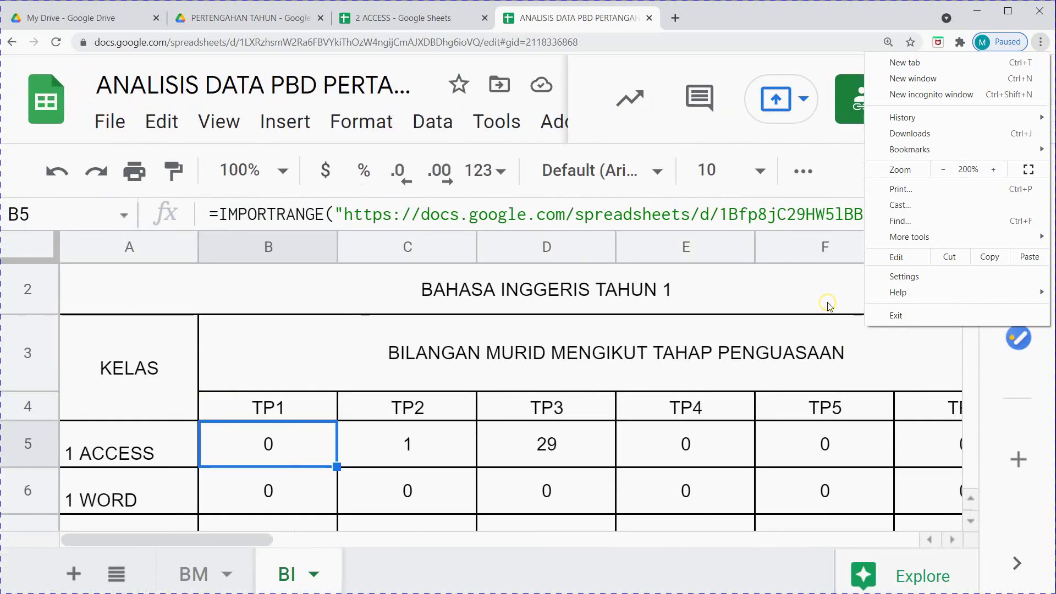
left_click(829, 302)
left_click(829, 303)
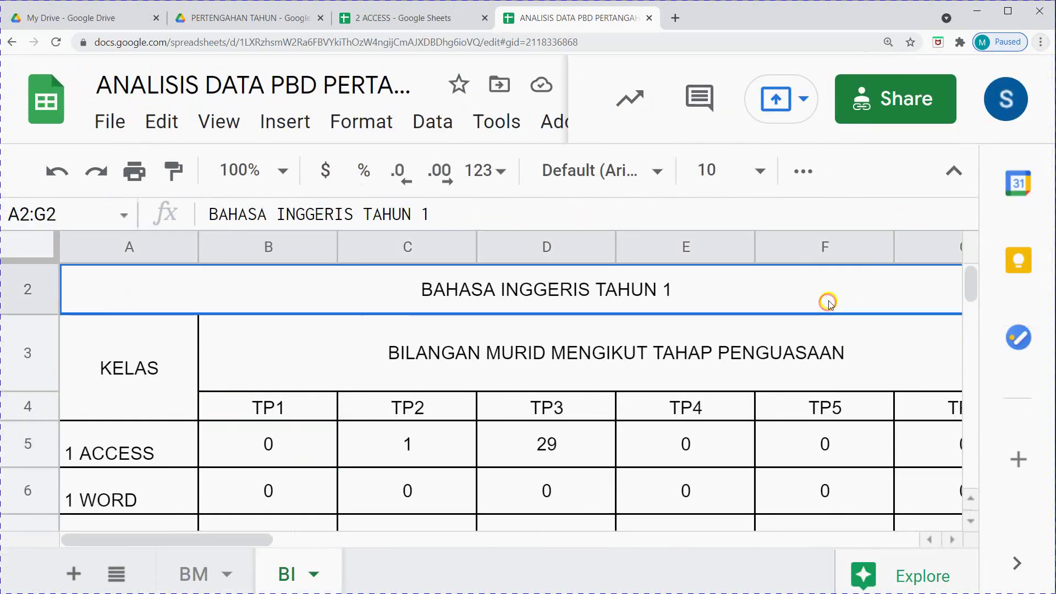
left_click(281, 451)
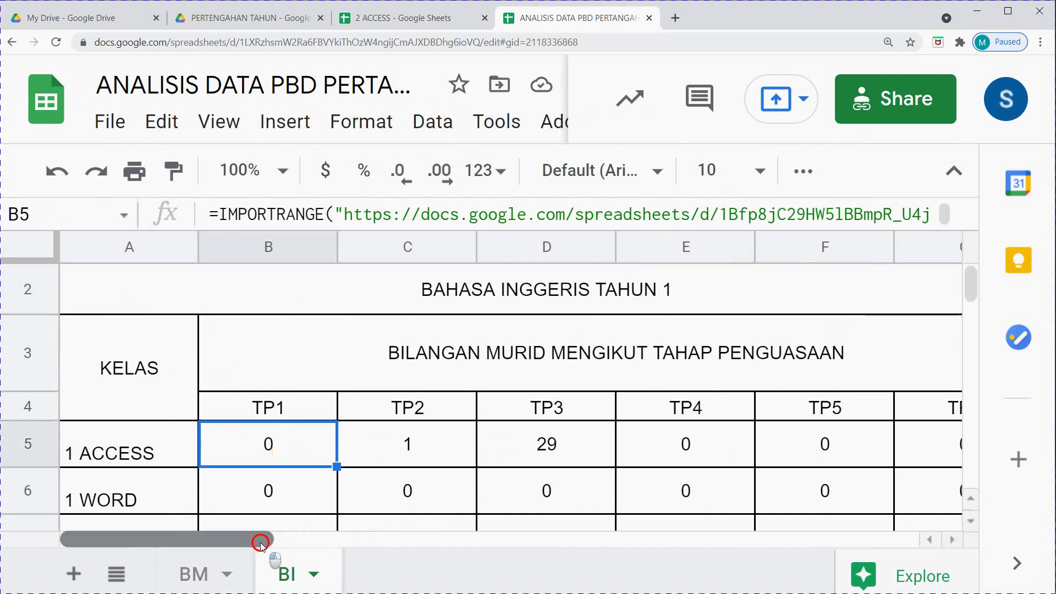
mouse_move(274, 540)
left_mouse_down()
mouse_move(316, 544)
mouse_move(286, 545)
left_mouse_up()
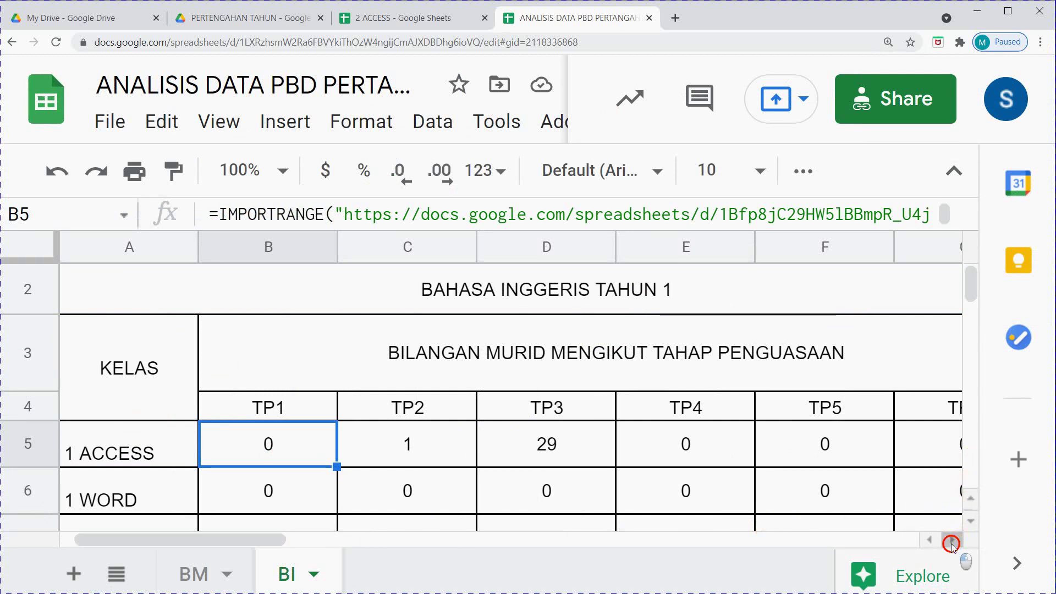
left_click(951, 540)
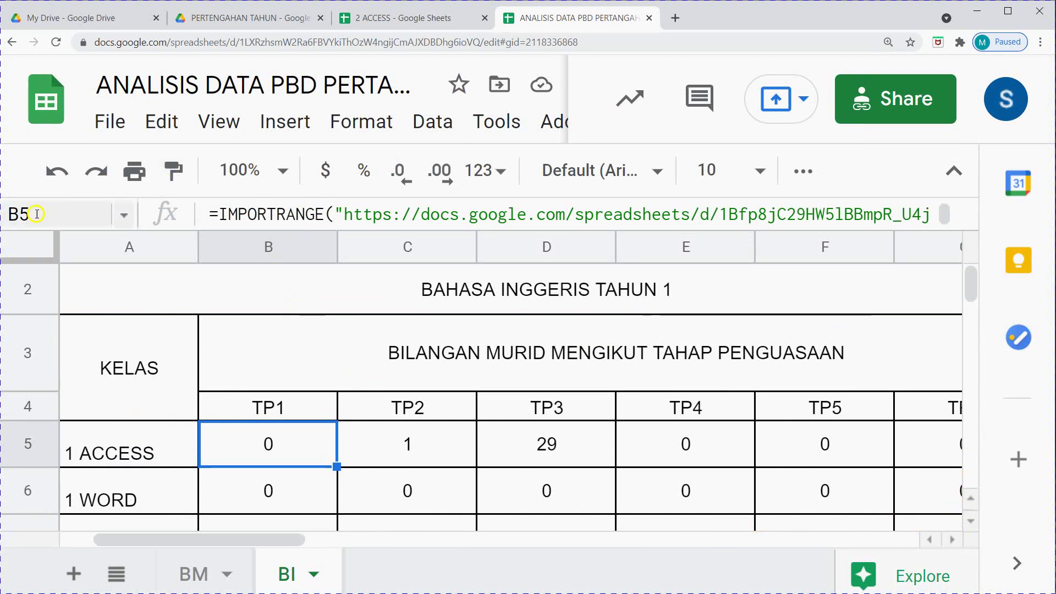
- Reduce the browser page zoom to 125%
left_click(1040, 41)
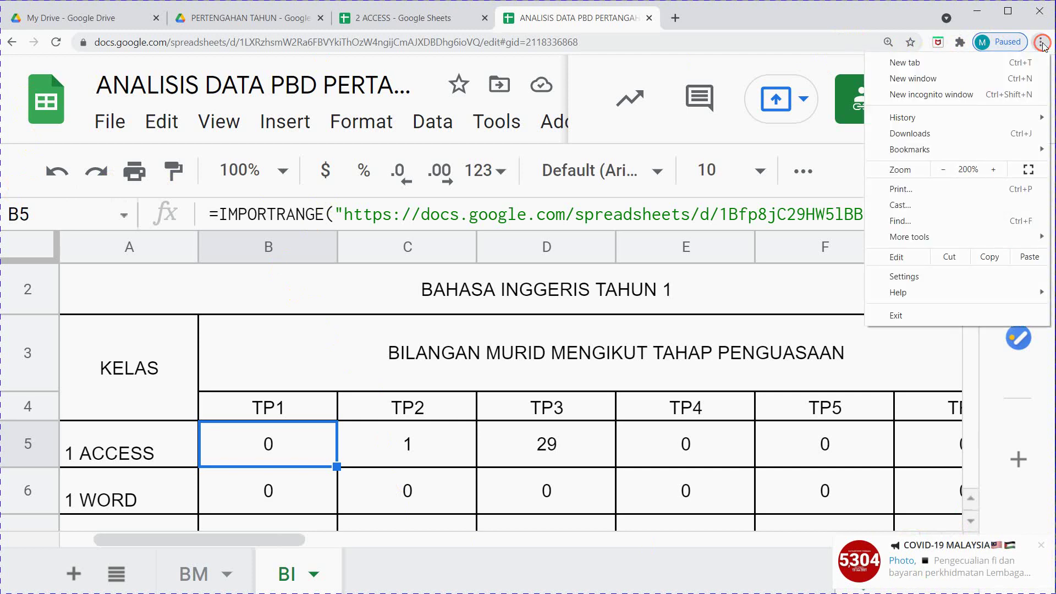
left_click(943, 169)
left_click(943, 170)
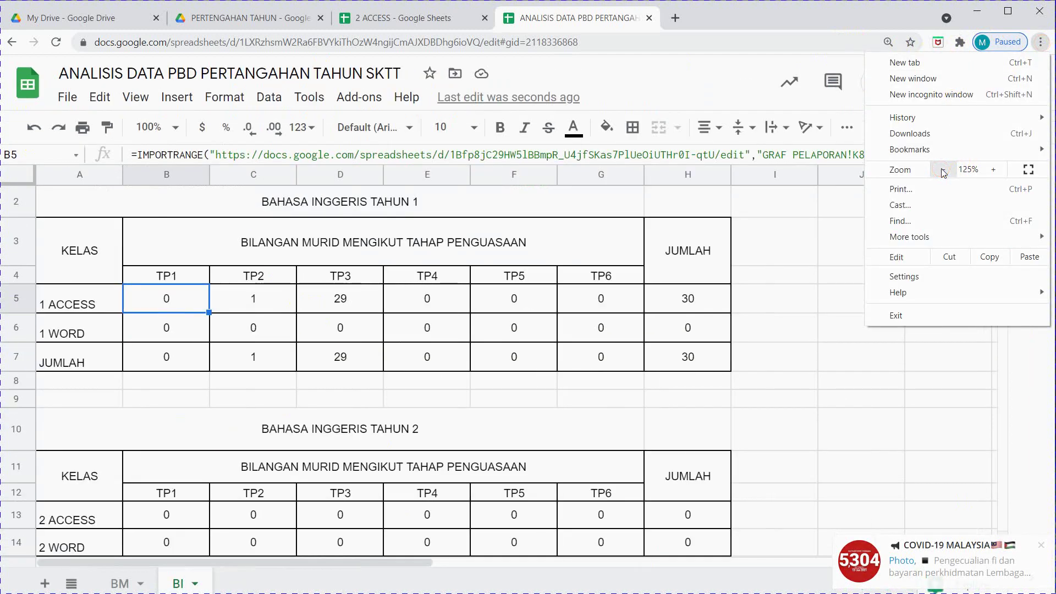
left_click(804, 279)
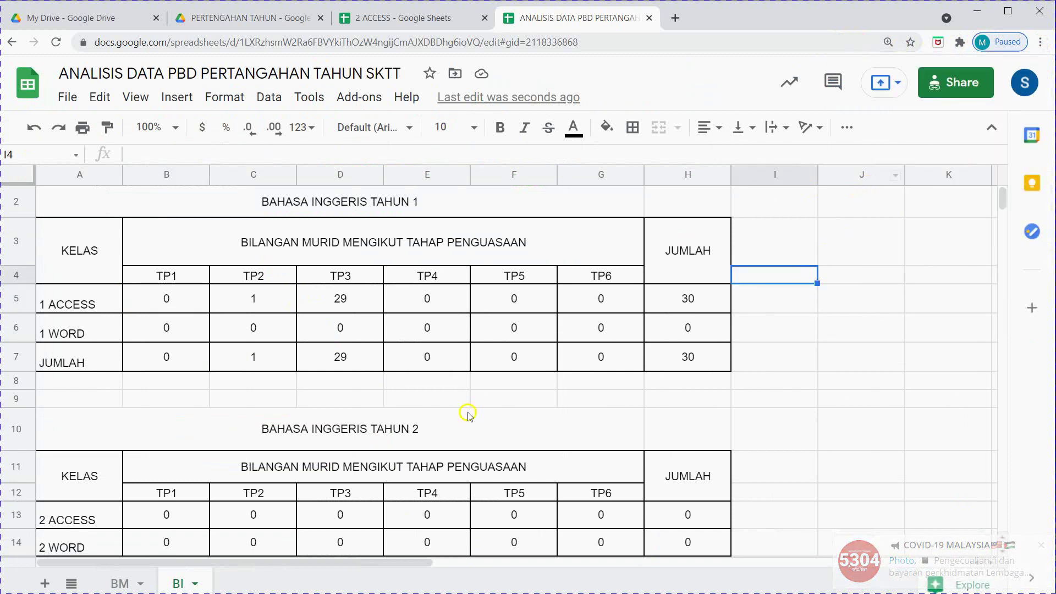
- Compare the import formulas for 1 ACCESS TP1 in B5 and 1 WORD TP1 in B6, leaving both unedited
left_click(172, 303)
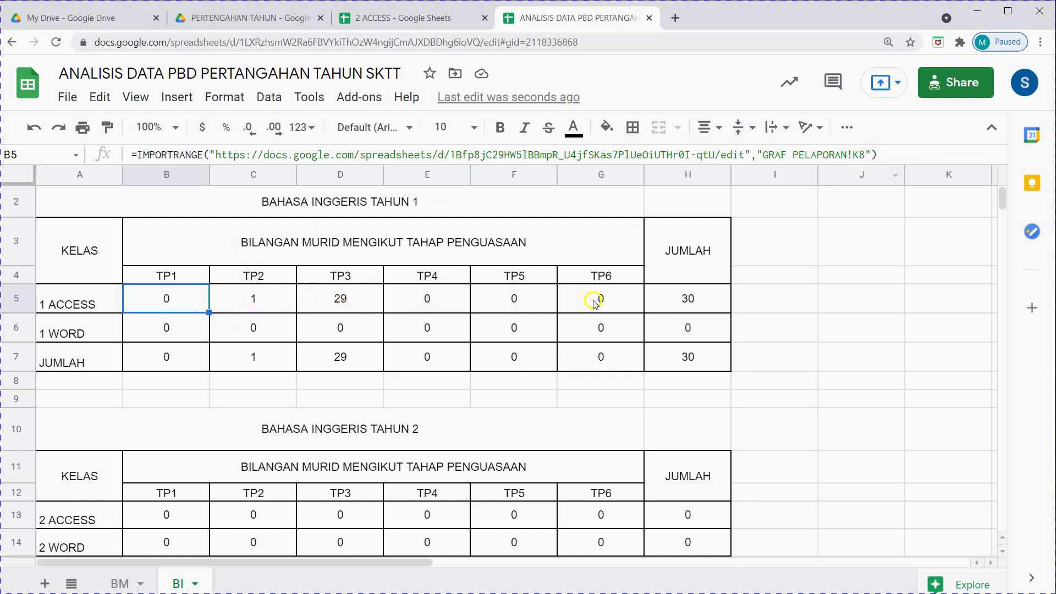
left_click(182, 329)
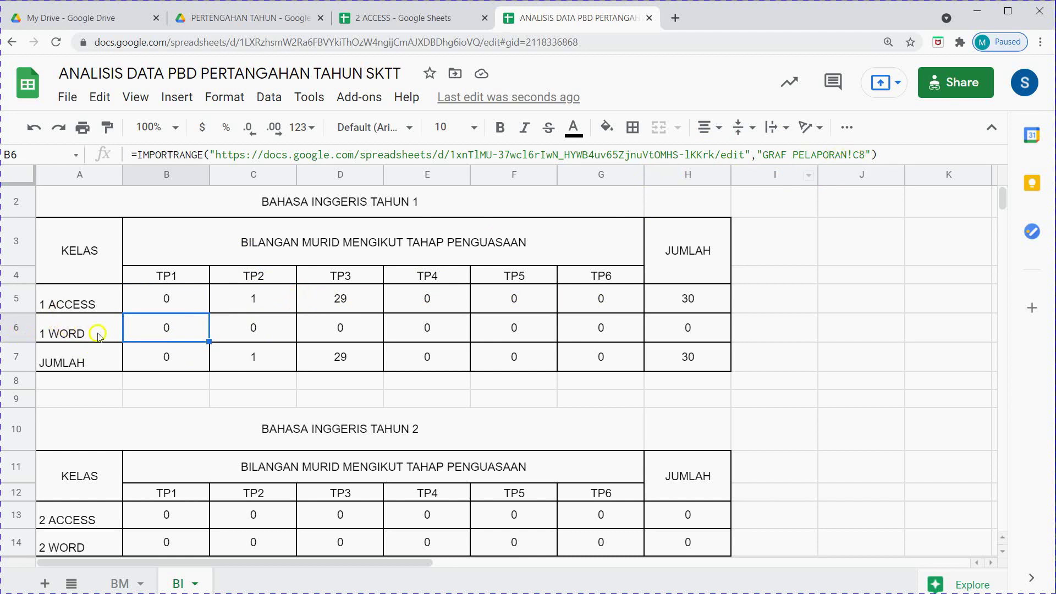
left_click(861, 155)
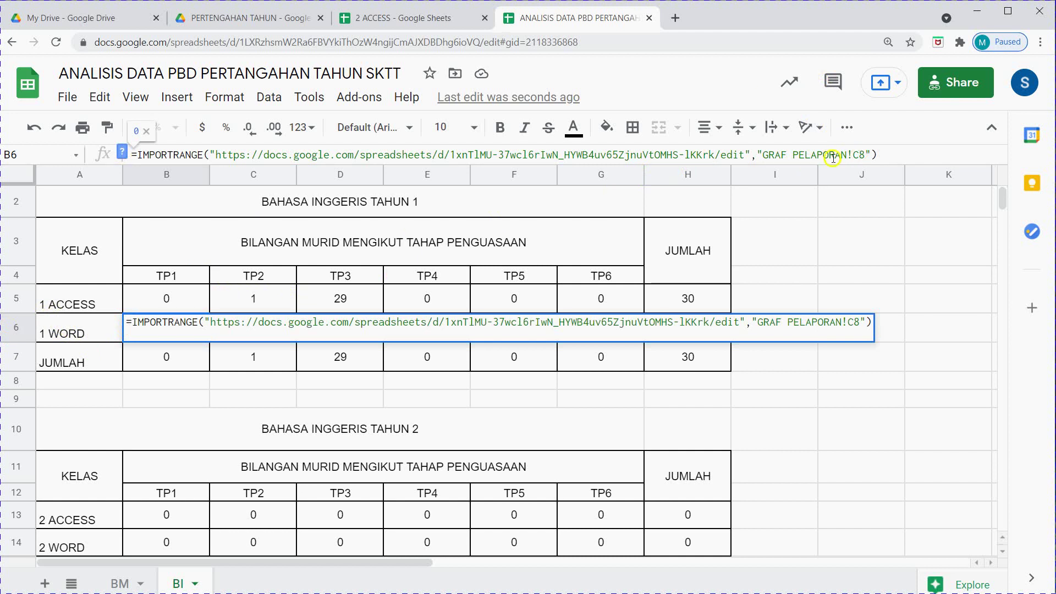
left_click(205, 424)
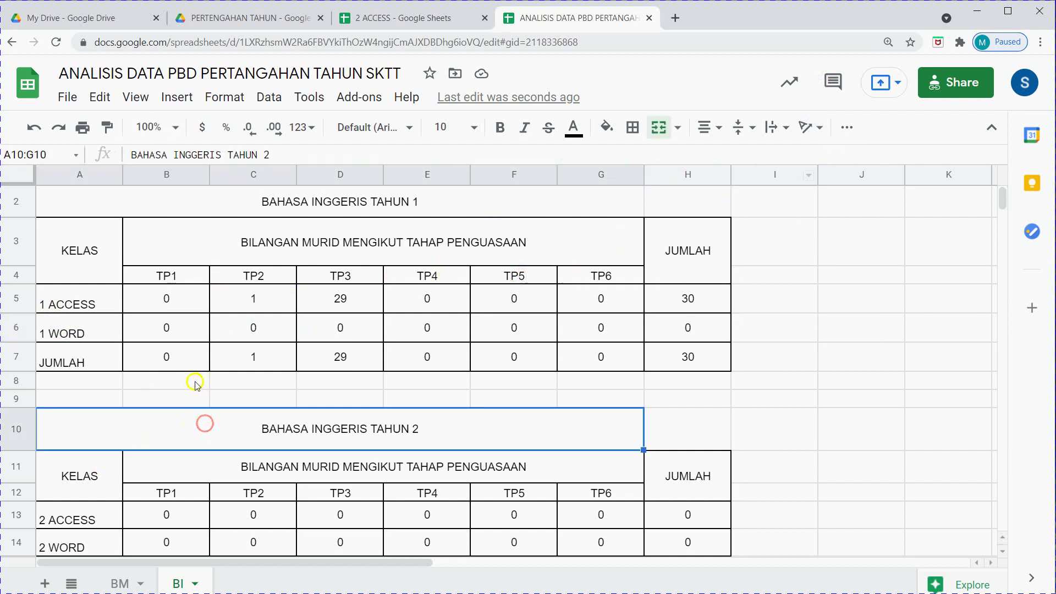
- Switch to the BM sheet and review the BAHASA MELAYU TAHUN 3 table and the empty rows below it
left_click(115, 585)
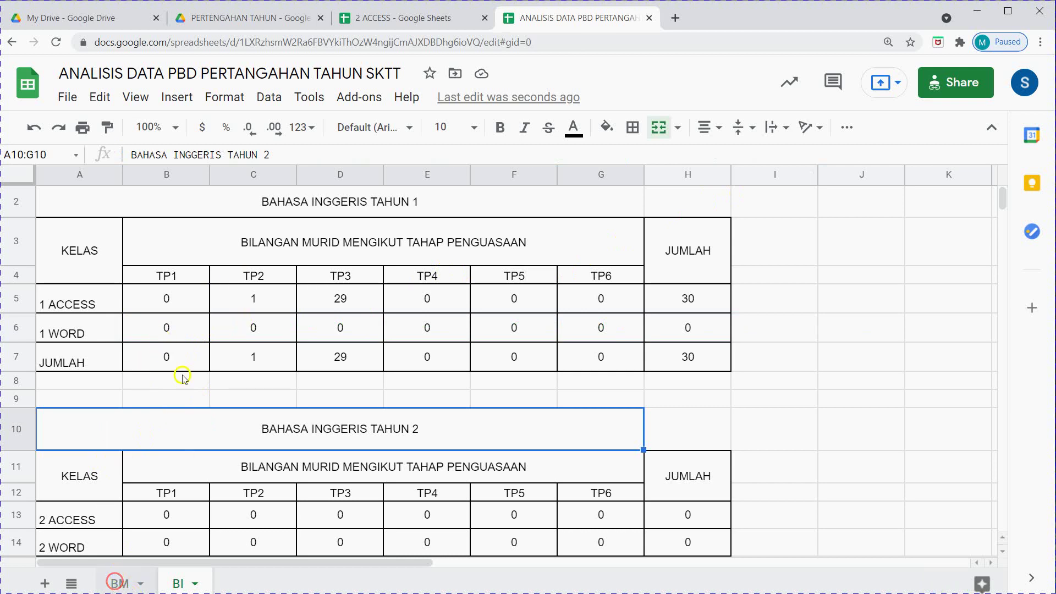
scroll(193, 313, "down", 5)
scroll(198, 330, "up", 3)
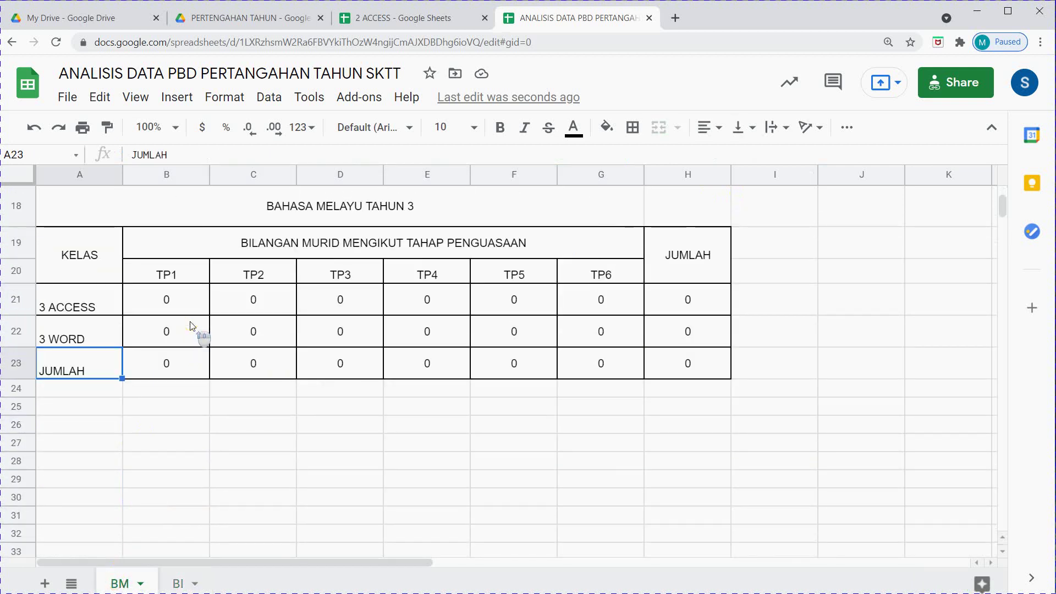
scroll(199, 389, "down", 5)
scroll(199, 389, "up", 1)
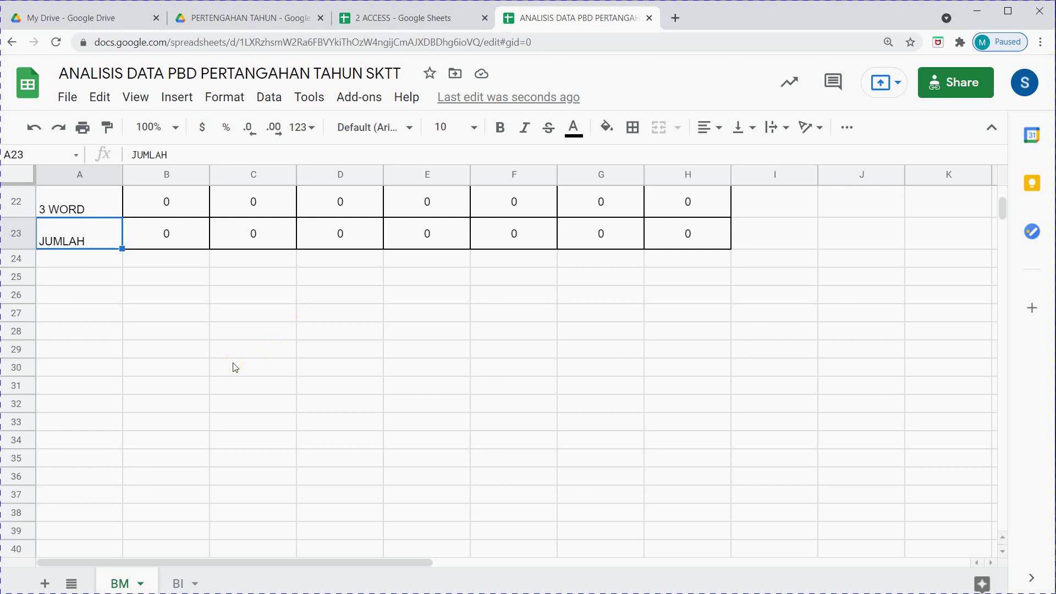
scroll(216, 366, "down", 1)
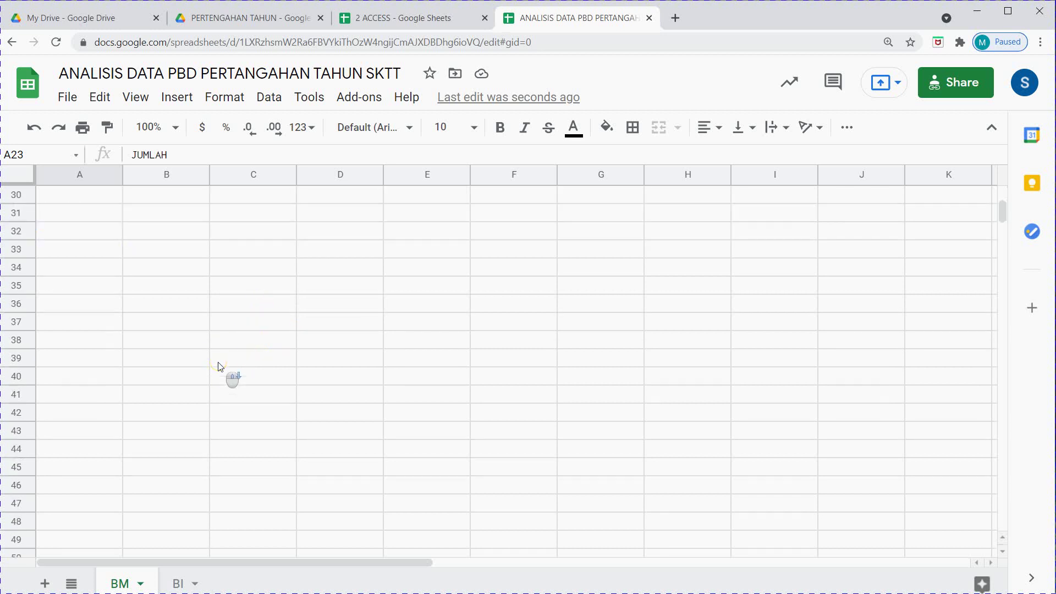
scroll(206, 364, "up", 3)
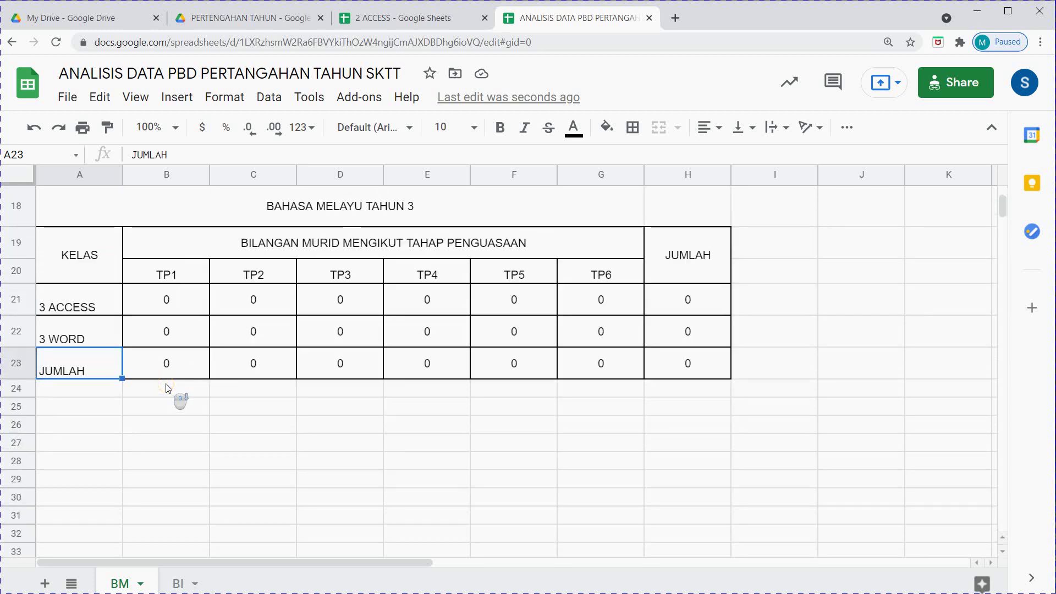
scroll(165, 392, "down", 1)
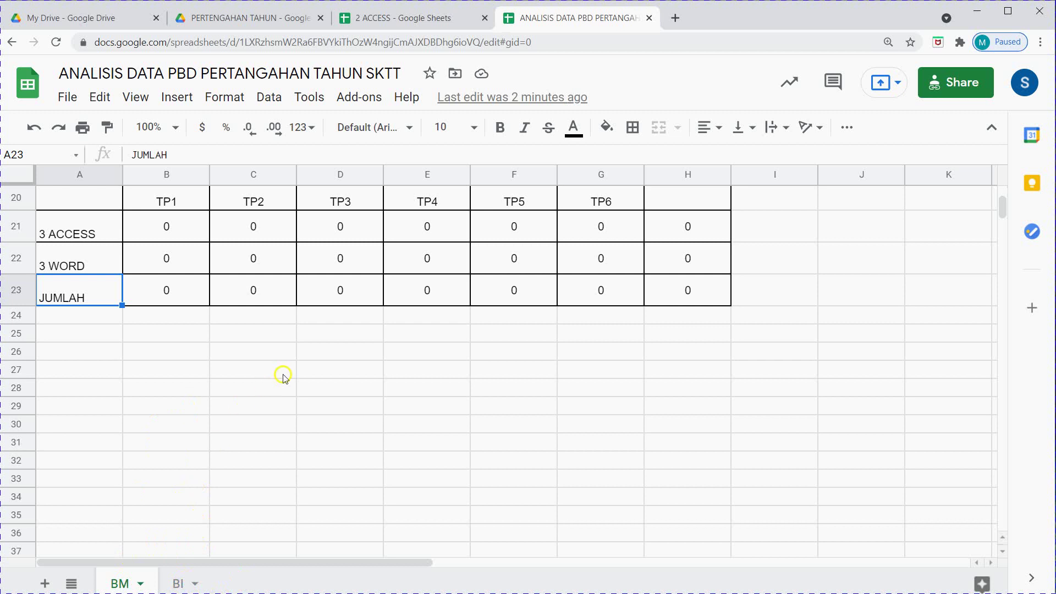
- Check the import formula for 3 ACCESS TP1 in B21 and review the Bahasa Melayu tables for Tahun 1 and Tahun 2
left_click(171, 228)
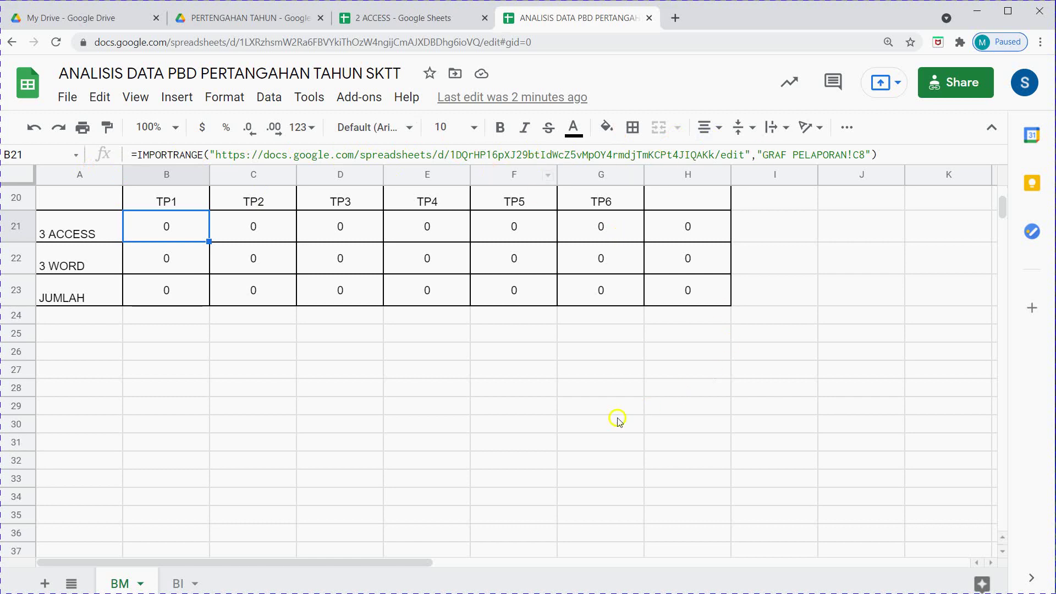
scroll(198, 449, "up", 6)
scroll(199, 445, "up", 3)
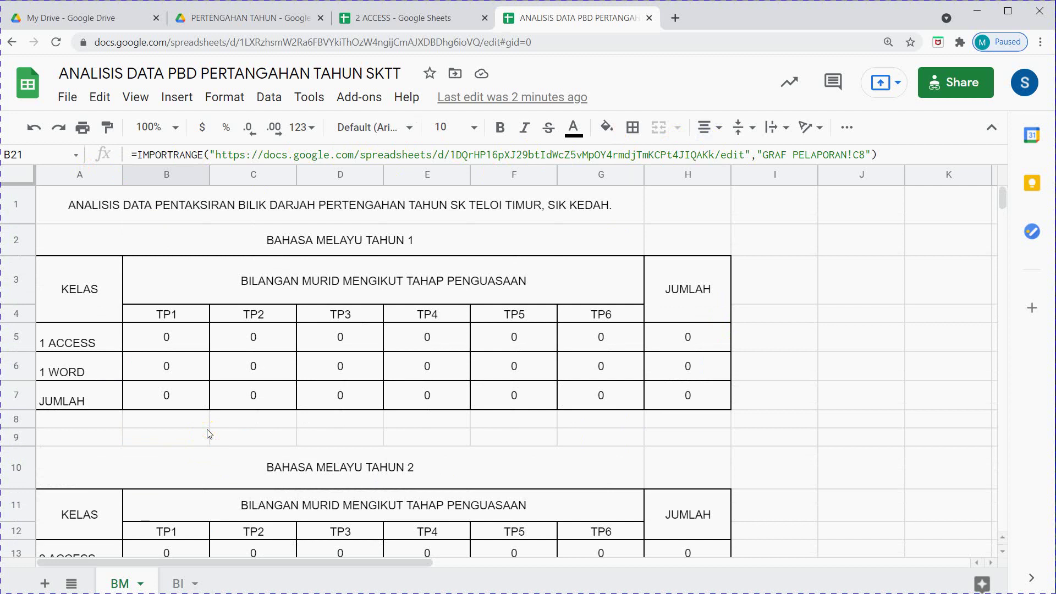
scroll(215, 407, "down", 2)
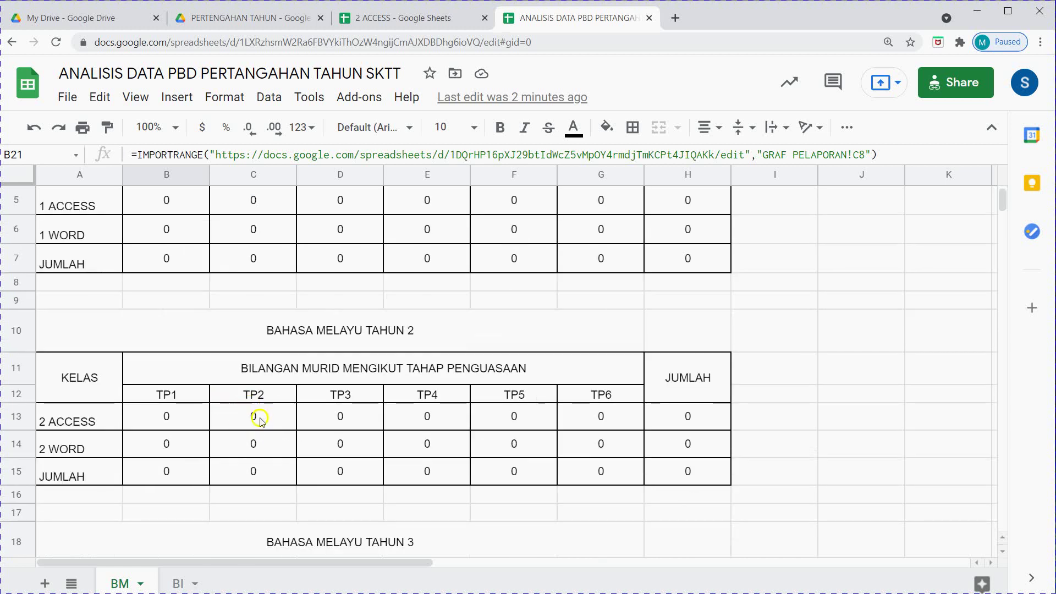
scroll(220, 471, "up", 2)
scroll(223, 471, "down", 2)
- Switch to the BI sheet and inspect the 1 ACCESS import formulas for TP2, TP3 and TP4 in C5 to E5
left_click(176, 584)
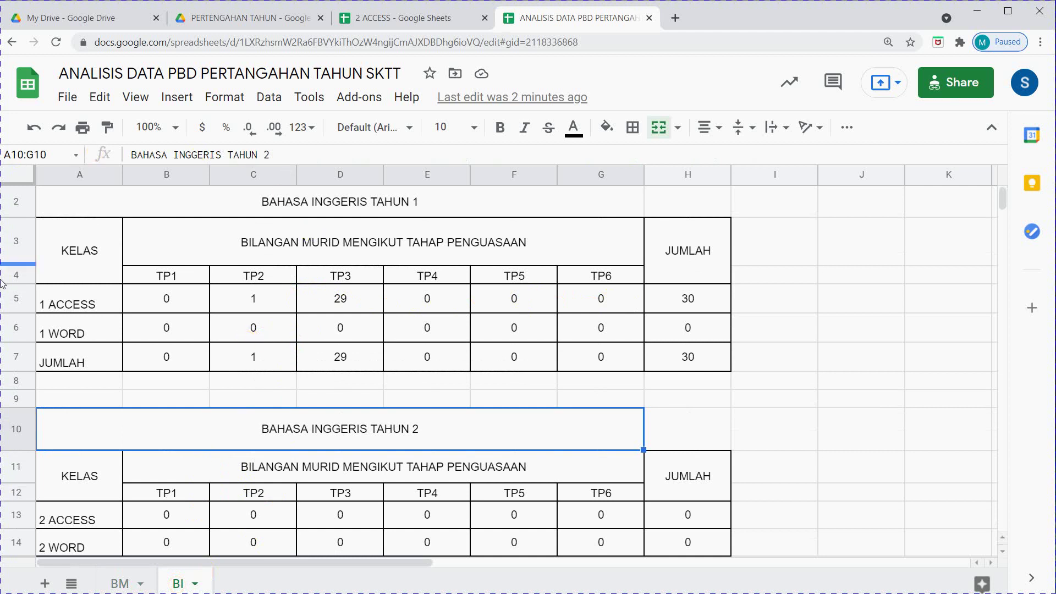
left_click(345, 307)
left_click(247, 303)
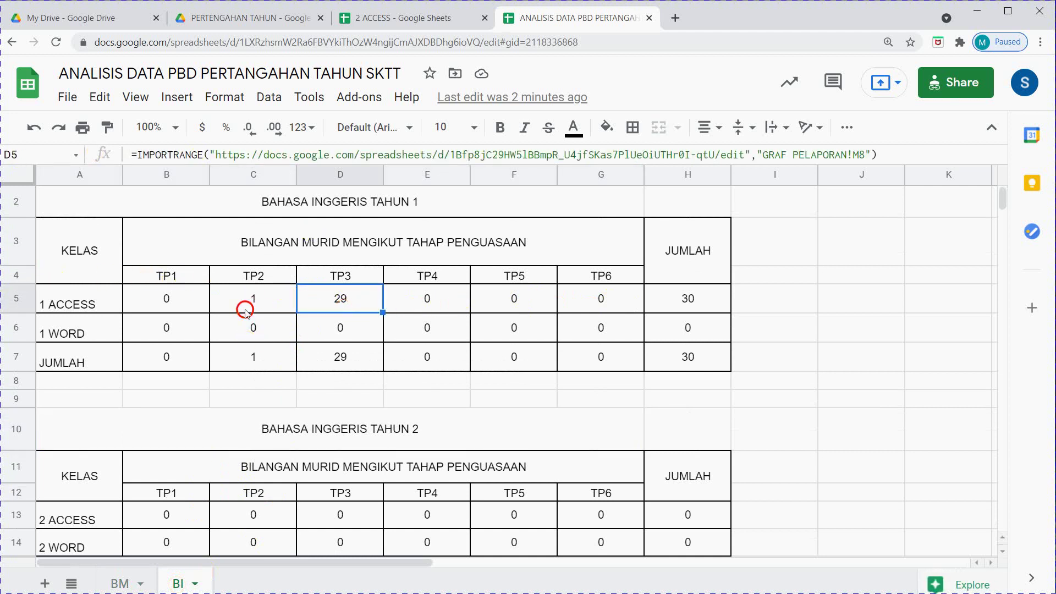
left_click(341, 302)
left_click(407, 304)
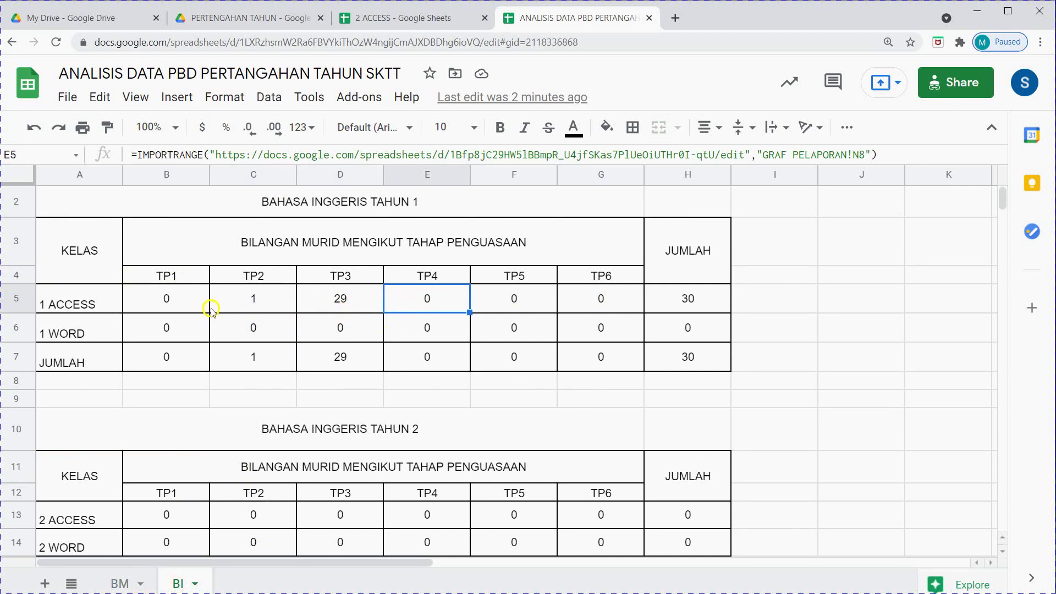